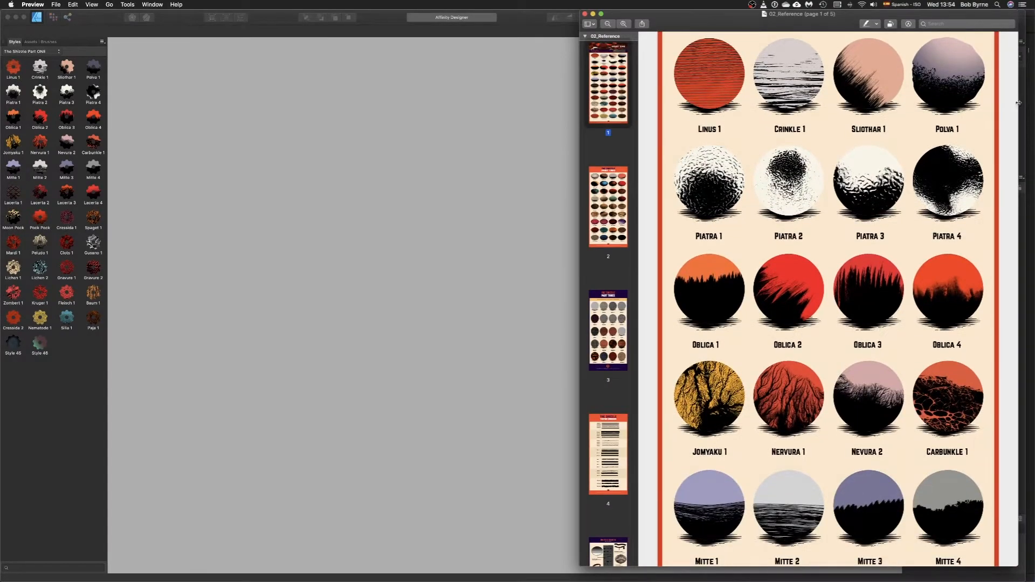
Look through the style swatches on the first page of the 02_Reference document
scroll(1016, 107, "down", 1)
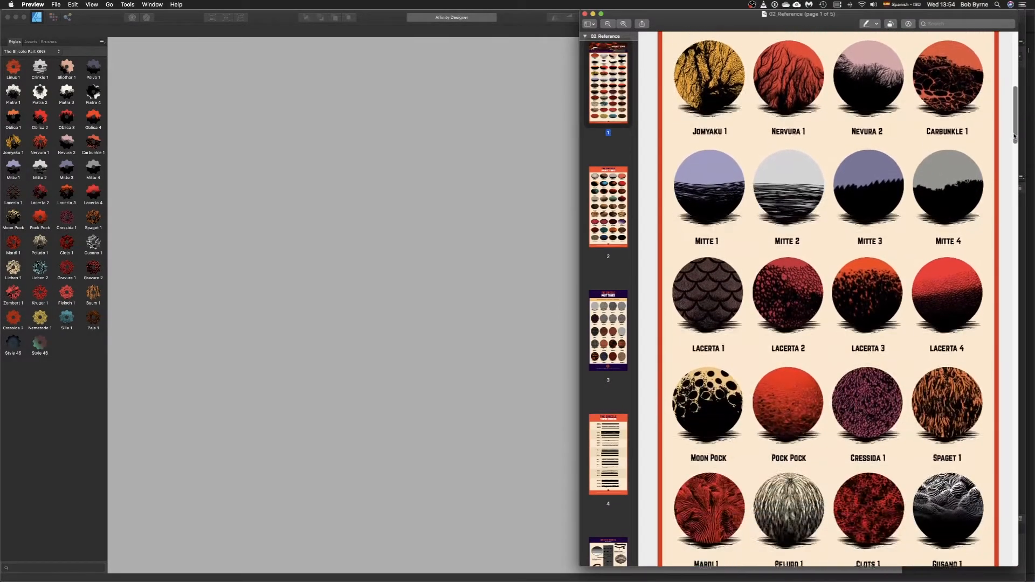
mouse_move(1009, 198)
left_mouse_down()
mouse_move(1018, 459)
mouse_move(1019, 232)
mouse_move(1033, 236)
left_mouse_up()
scroll(1033, 236, "up", 15)
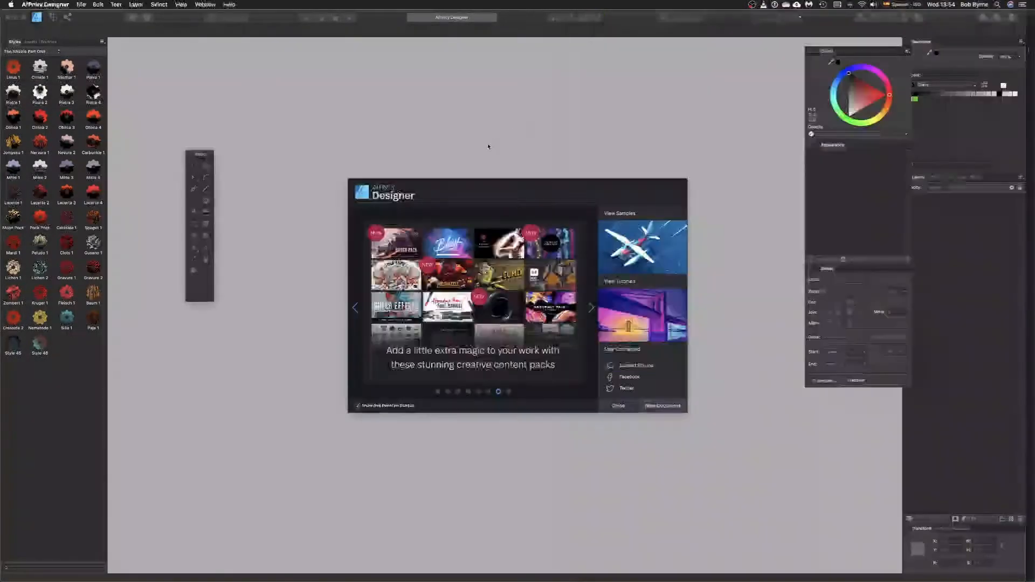
In Affinity Designer, create a new document with the preset settings and draw a circle about 69 mm wide in the page's upper half
left_click(80, 5)
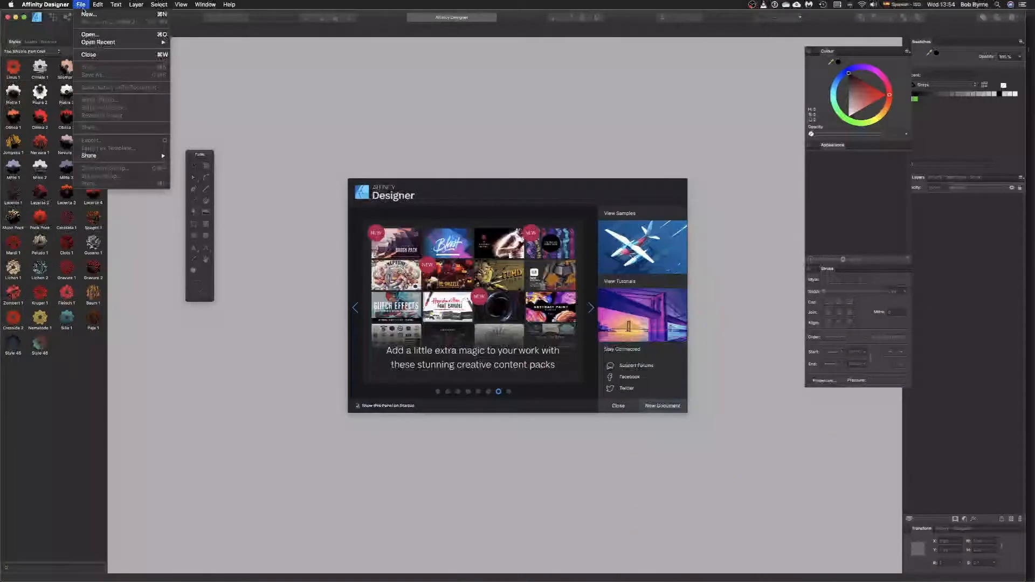
left_click(89, 15)
key("Return")
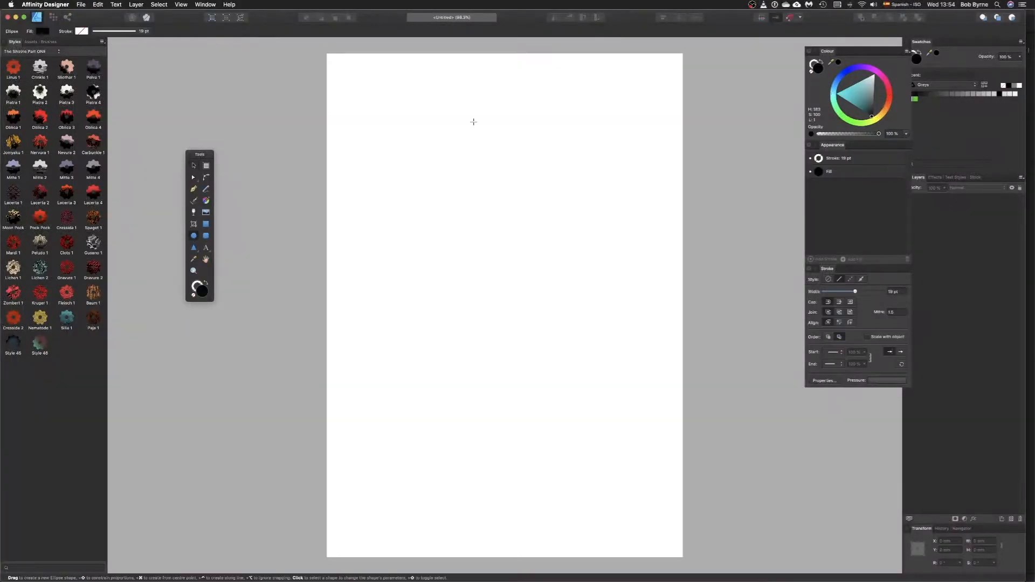
left_click_drag(396, 95, 512, 211)
key("v")
left_click_drag(468, 144, 514, 185)
Draw a triangle below the circle on the left and sketch a freehand blob about 75 mm wide to its right
left_click(194, 247)
left_click_drag(468, 288, 611, 430)
key("v")
left_click_drag(540, 358, 448, 350)
key("n")
mouse_move(625, 268)
left_mouse_down()
mouse_move(525, 312)
mouse_move(639, 313)
mouse_move(628, 268)
left_mouse_up()
key("v")
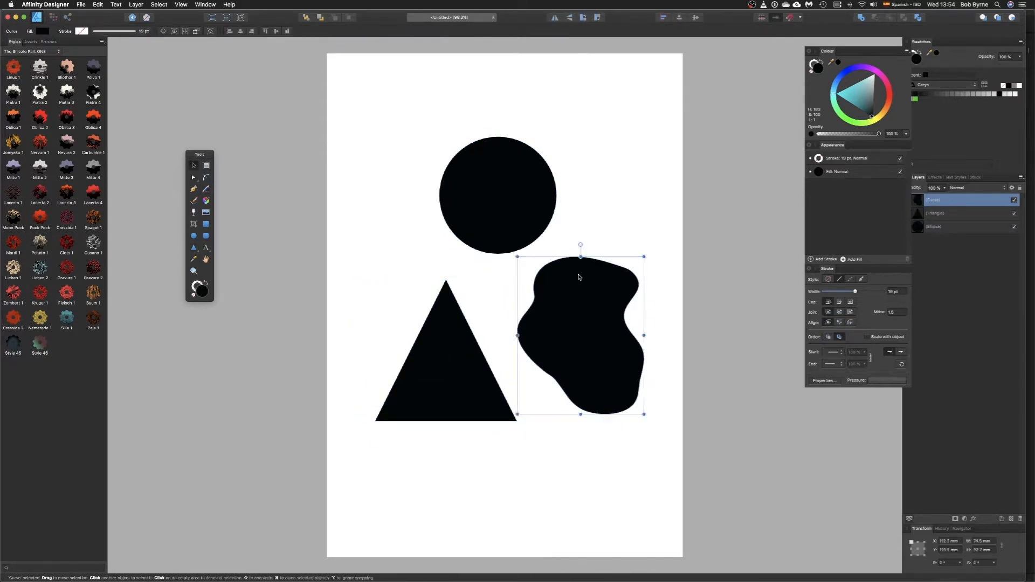
Fill the circle with light teal, the blob with red and the triangle with orange
left_click(484, 200)
left_click_drag(869, 90, 874, 102)
left_click(585, 313)
left_click(890, 92)
left_click(451, 360)
left_click(890, 94)
left_click(886, 110)
Apply a gradient from light to dark teal down the circle and change its type to Elliptical
left_click(484, 211)
key("g")
left_click_drag(493, 168, 490, 220)
left_click_drag(862, 103, 866, 111)
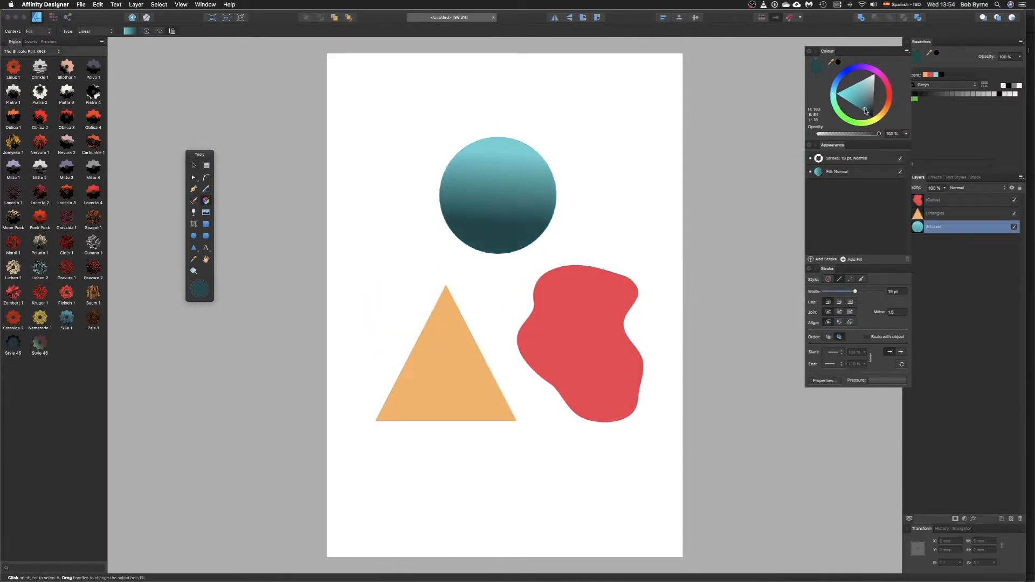
left_click(94, 31)
left_click(86, 38)
Give the blob a vertical gradient from red to orange and the triangle a diagonal gradient from yellow to dark red
left_click(573, 296)
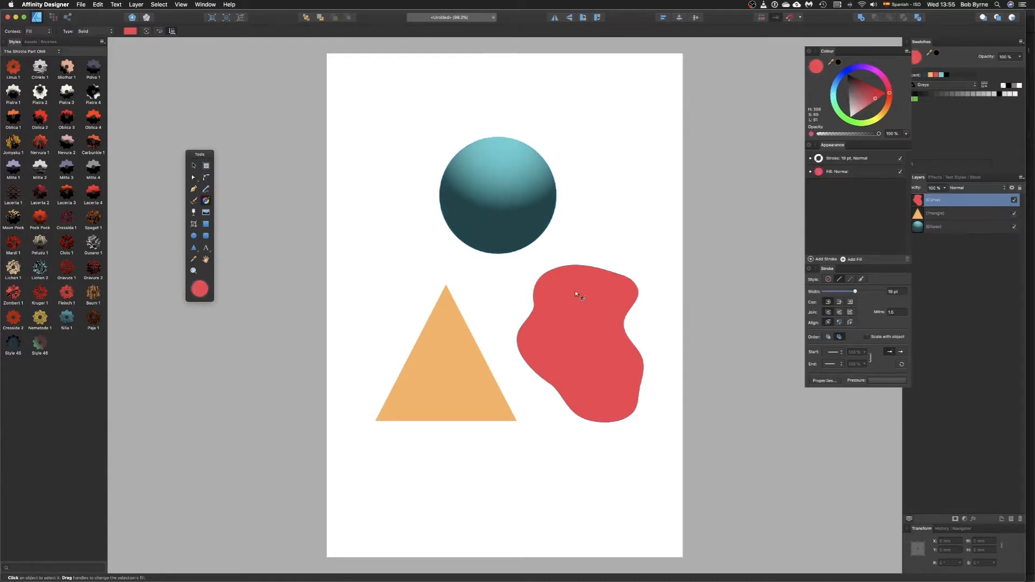
left_click_drag(561, 279, 554, 363)
left_click(889, 119)
left_click_drag(889, 119, 891, 114)
left_click_drag(563, 355, 559, 363)
left_click(446, 370)
left_click_drag(434, 331, 381, 357)
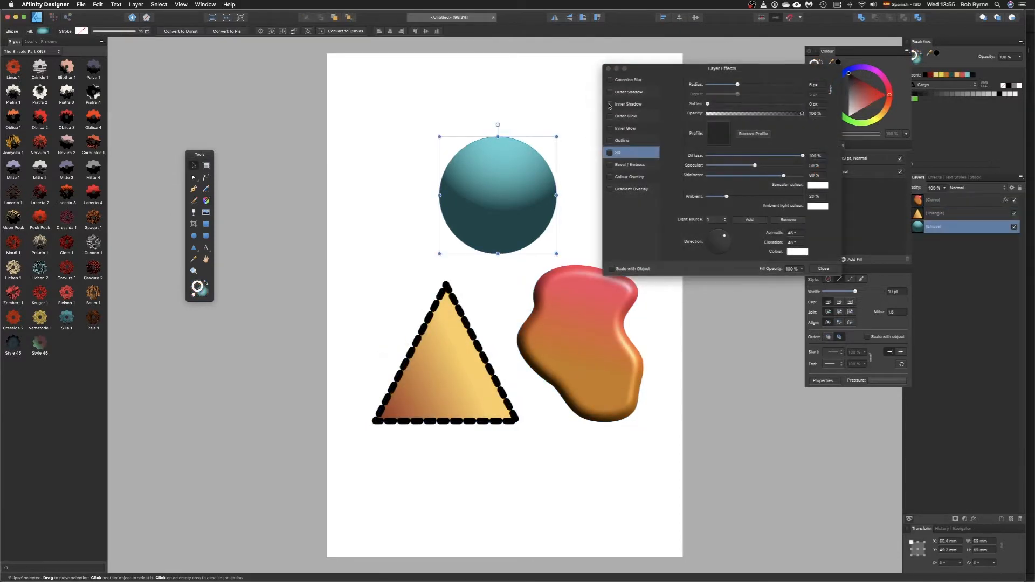
Enable an Inner Shadow effect on the circle, set its radius to the maximum and pick a shadow colour
left_click(610, 105)
left_click_drag(708, 104, 805, 105)
left_click(719, 135)
left_click(747, 167)
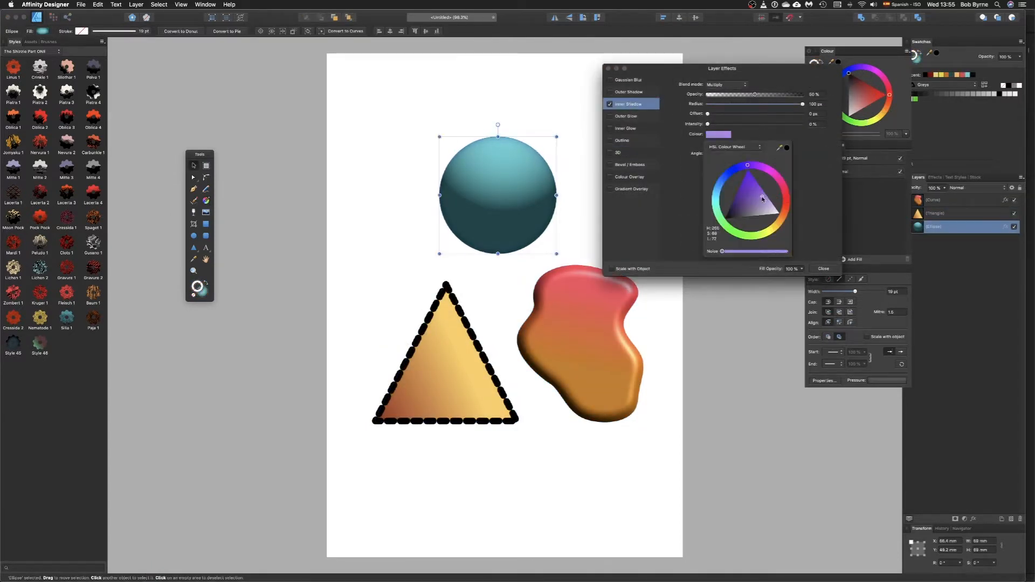
left_click(771, 228)
Change the inner shadow's blend mode, increase its offset and close the layer effects
left_click(726, 85)
left_click(725, 79)
left_click_drag(708, 114, 770, 115)
left_click(728, 85)
left_click(725, 73)
left_click(250, 235)
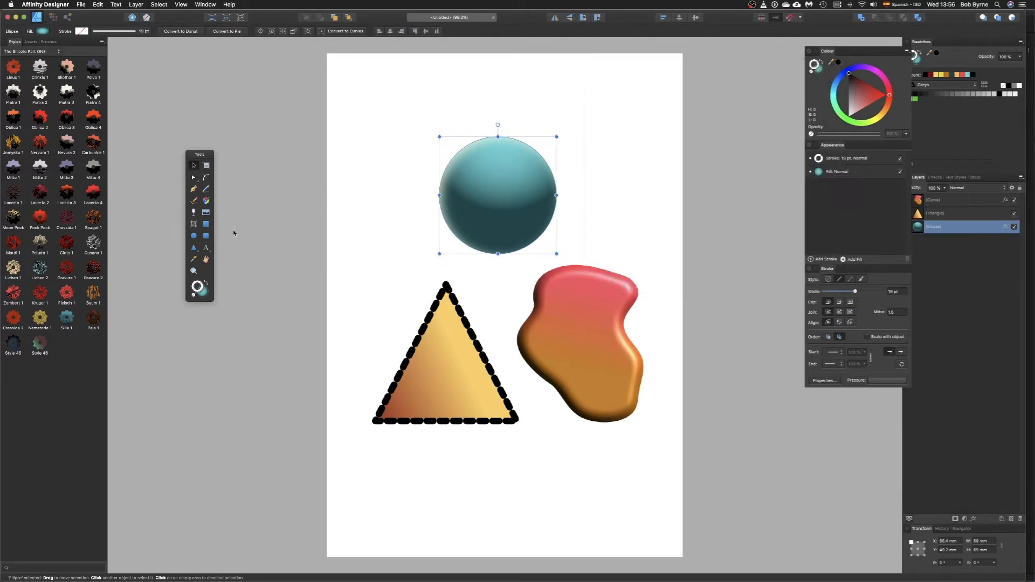
Convert the page into an artboard and fill its background with light grey
left_click(207, 165)
left_click(145, 31)
left_click(848, 92)
Add a new style category and save the appearances of the circle, triangle and blob as styles in it
left_click(102, 42)
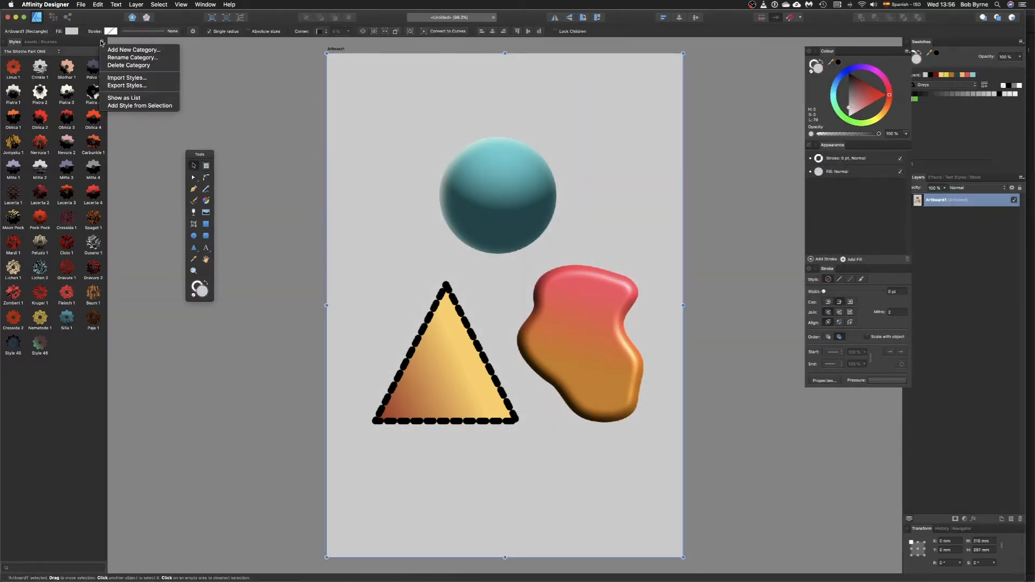
left_click(106, 51)
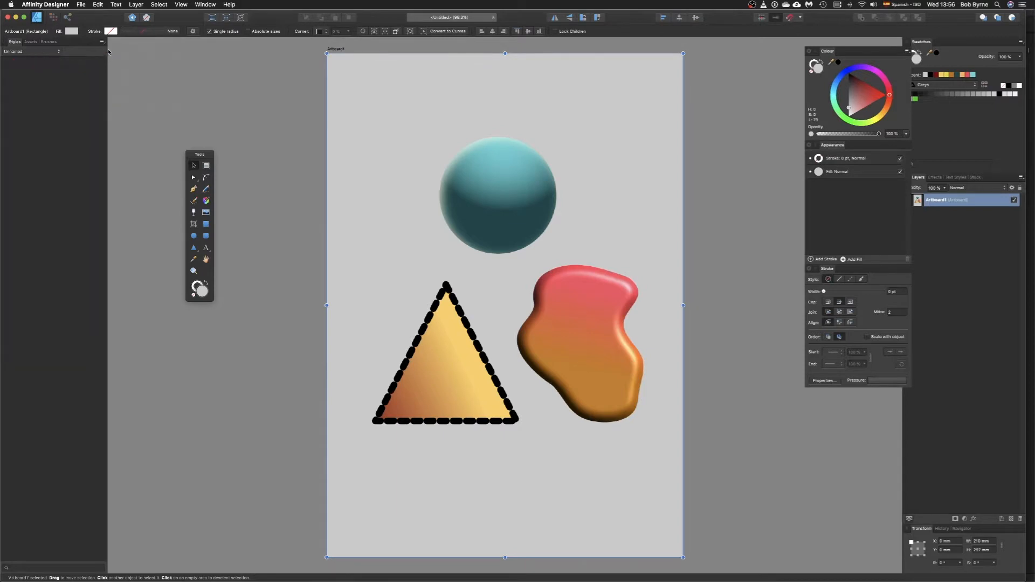
left_click(485, 158)
right_click(485, 158)
left_click(515, 335)
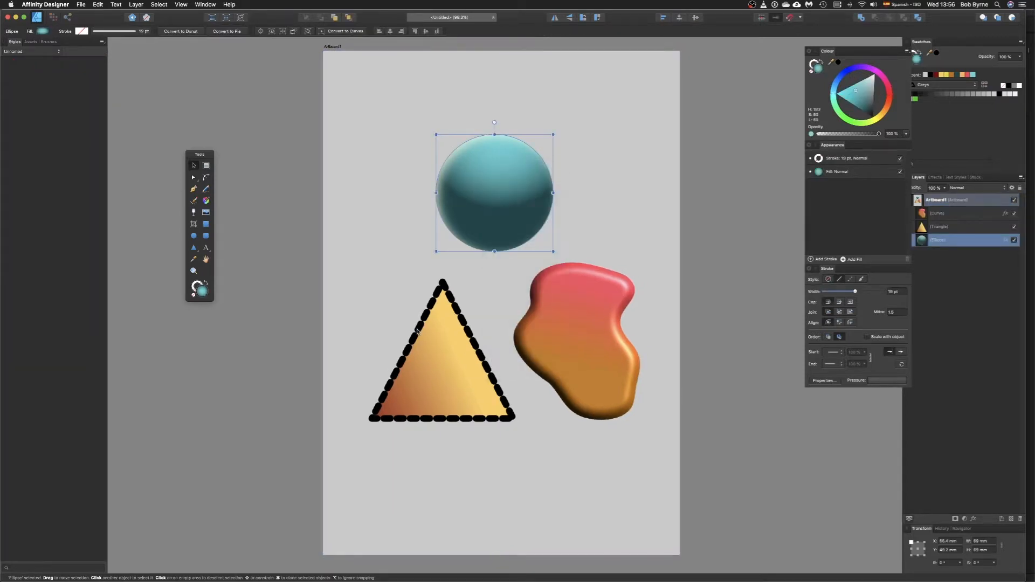
right_click(441, 327)
left_click(464, 511)
left_click(581, 300)
right_click(581, 300)
left_click(604, 484)
Delete the circle, triangle and blob from the artboard
left_click_drag(312, 99, 654, 438)
left_click_drag(595, 346, 592, 282)
key("Delete")
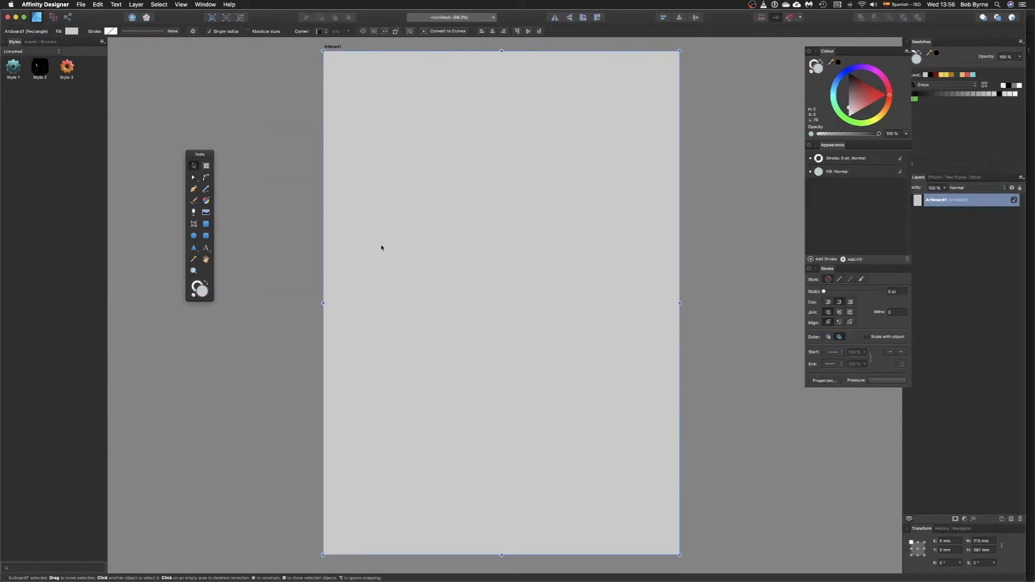
Draw a star about 87 mm wide, apply saved Styles 1, 3 and 2 to it in turn, and sketch a freehand shape beside it
left_click(196, 250)
left_click(242, 288)
left_click_drag(396, 102, 545, 258)
left_click(13, 67)
left_click(66, 67)
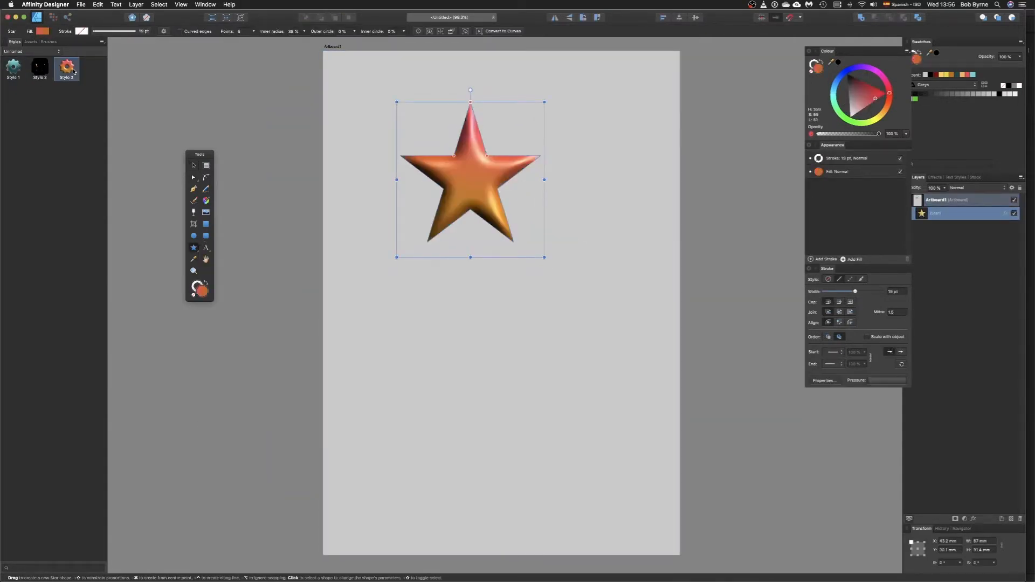
left_click(40, 67)
key("n")
mouse_move(599, 227)
left_mouse_down()
mouse_move(590, 391)
mouse_move(599, 226)
left_mouse_up()
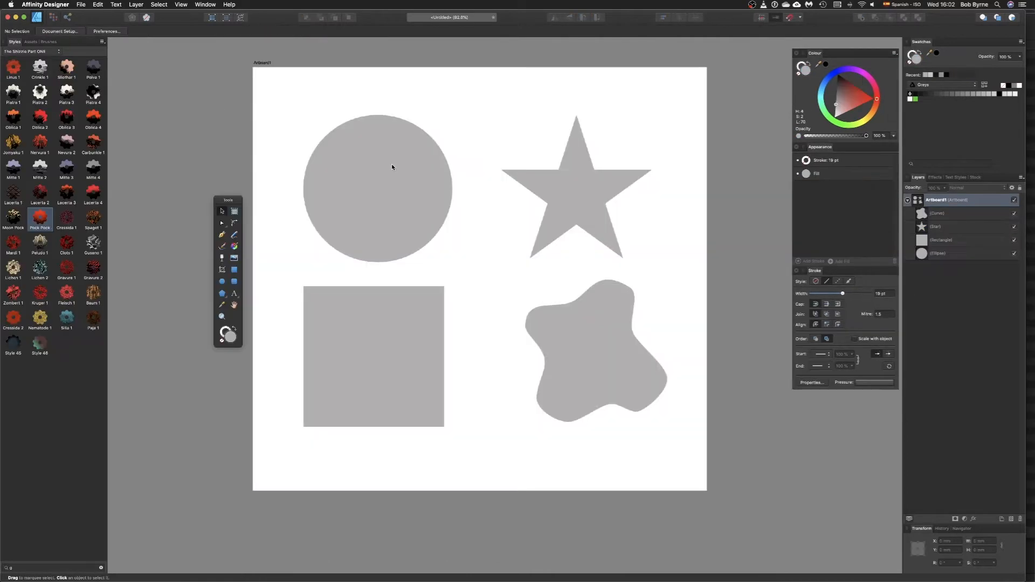
Apply the Linus 1, Crinkle 1, Sliothar 1, Polva 1 and finally Piatra 1 styles to all four grey shapes
left_click(391, 164)
left_click(262, 102)
left_click_drag(243, 80, 713, 475)
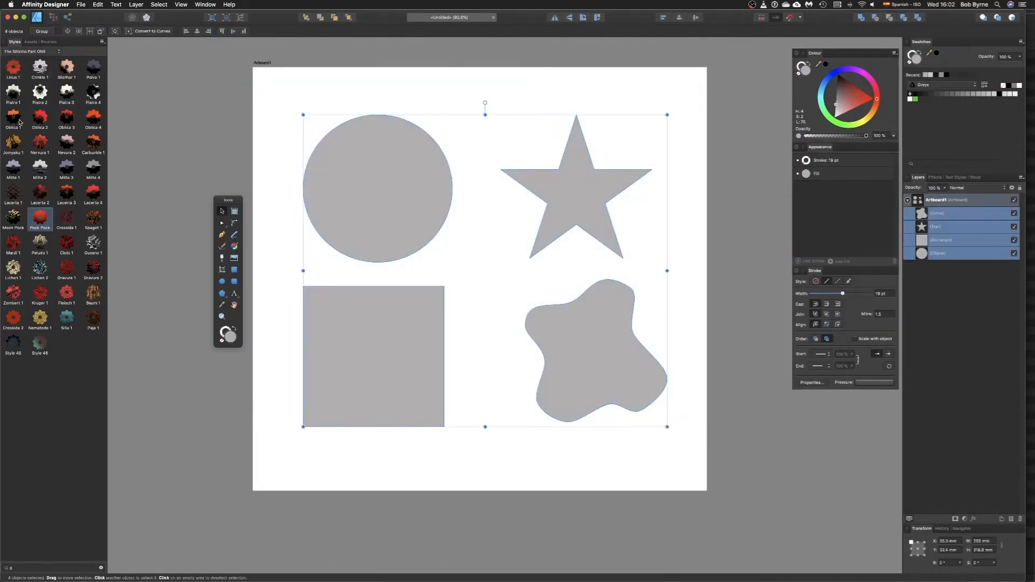
left_click(10, 68)
left_click(40, 69)
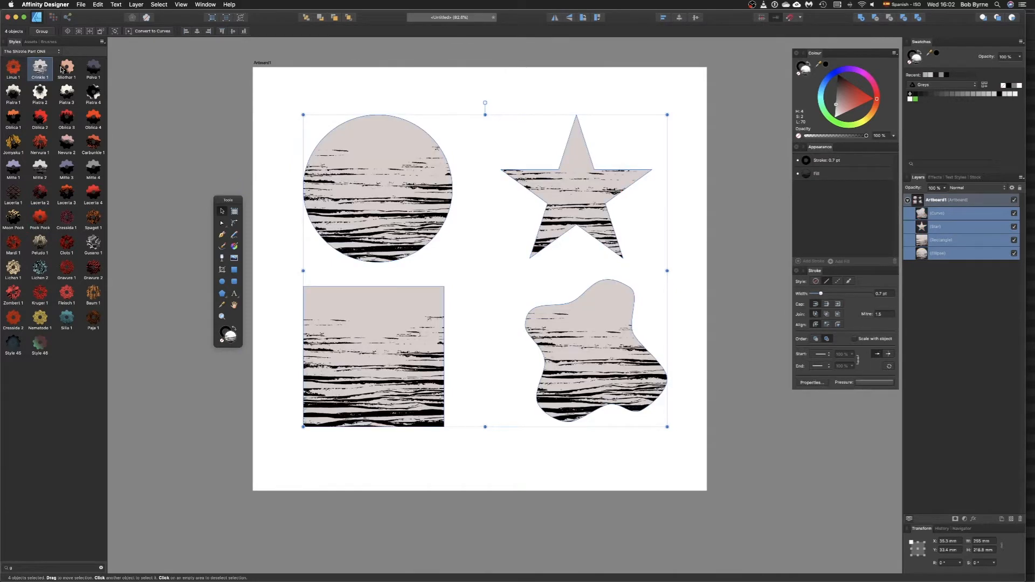
left_click(66, 69)
left_click(90, 69)
left_click(20, 97)
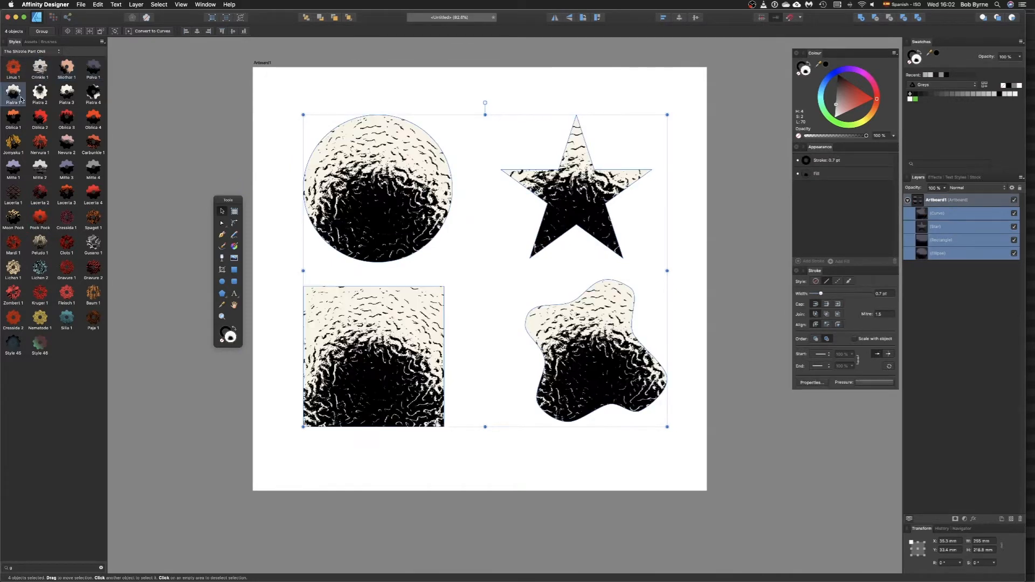
Apply Oblica 2 to the star, Nevura 2 and finally Mitte 3 to the square, and Gravure 1 to the freehand shape
left_click(482, 125)
left_click(573, 187)
left_click(37, 120)
left_click(307, 294)
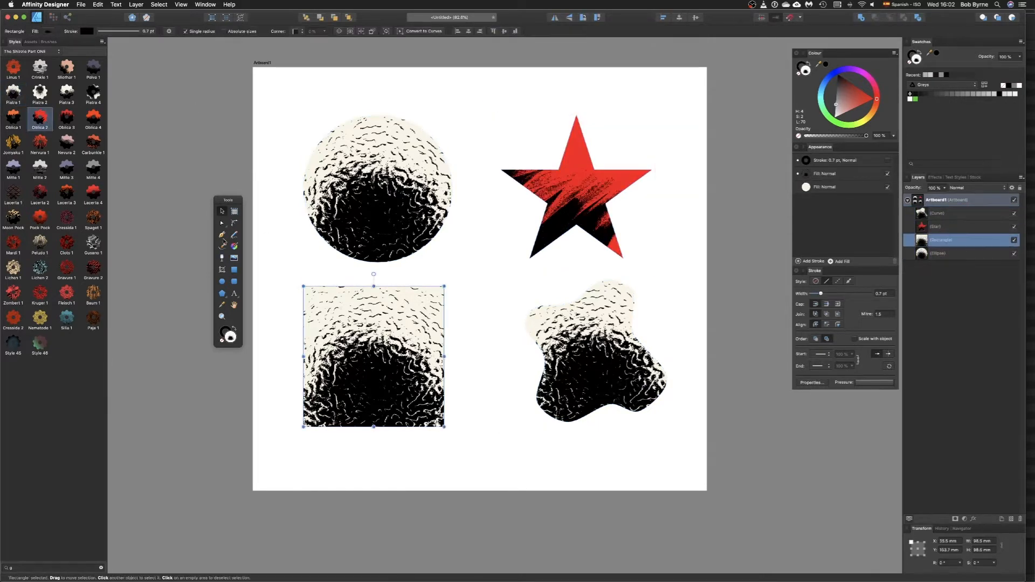
left_click(67, 142)
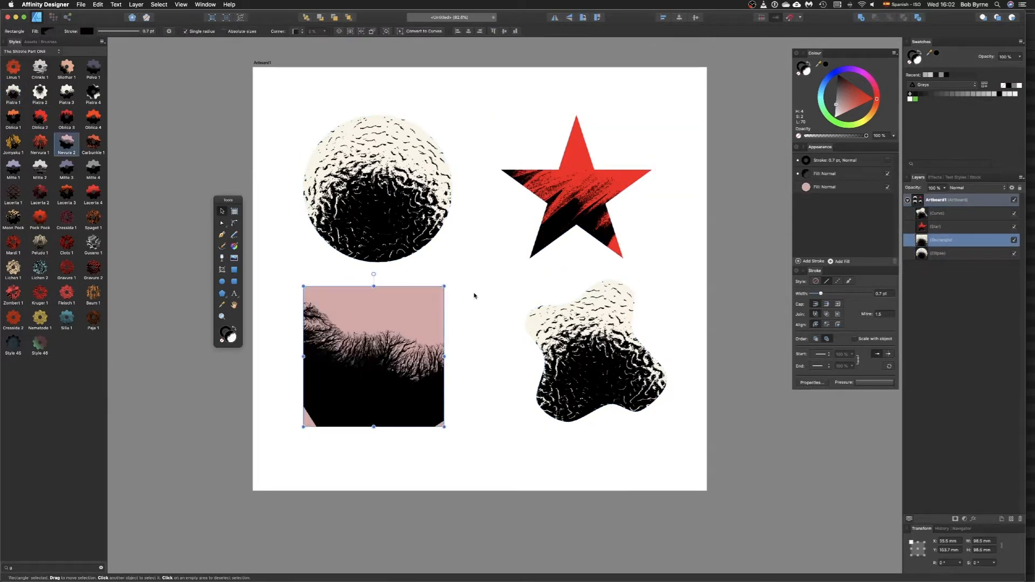
left_click(65, 169)
left_click(556, 353)
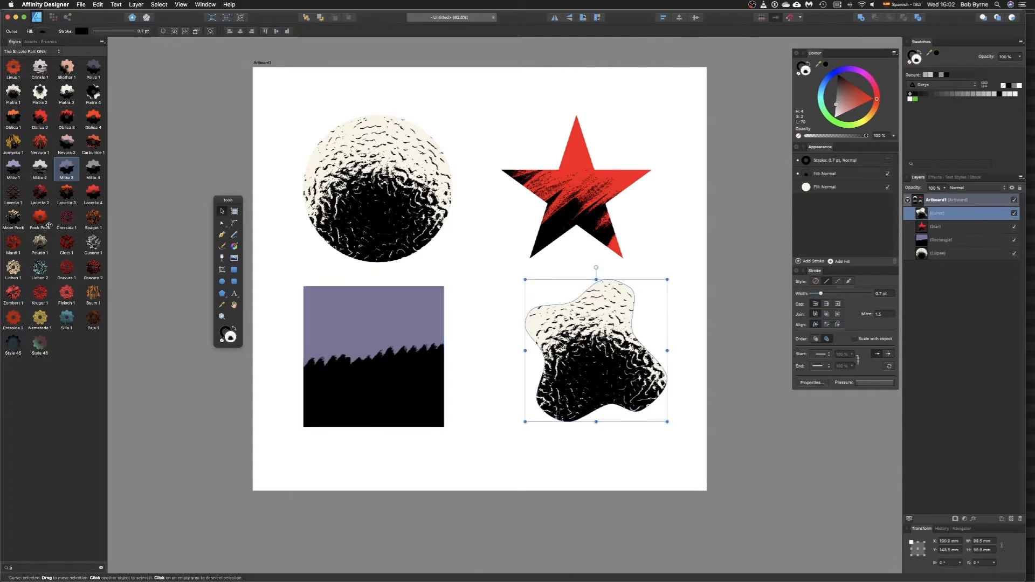
left_click(66, 264)
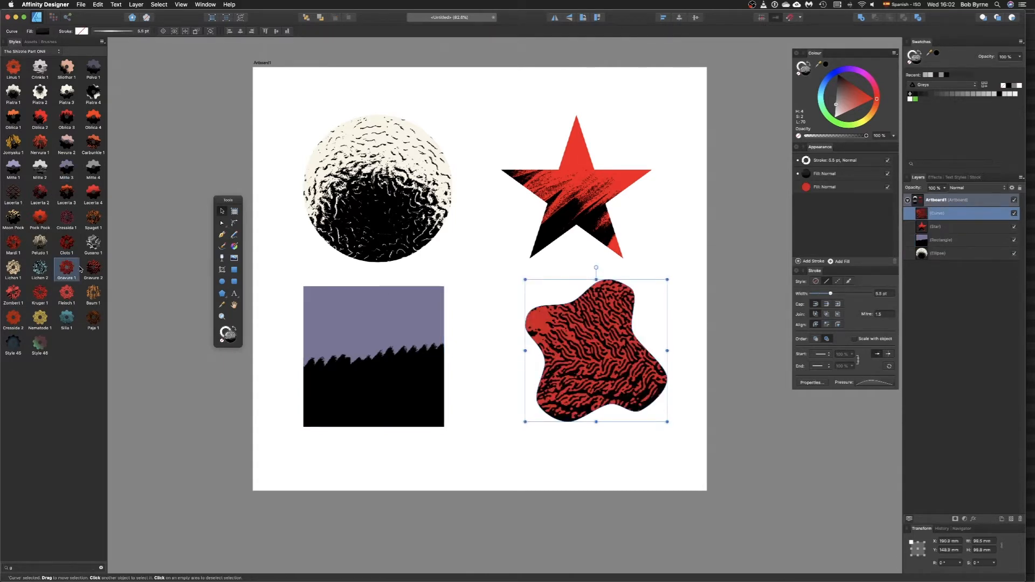
Delete the star, square and freehand shape, and enlarge the remaining circle to about 180 mm wide
left_click(534, 183)
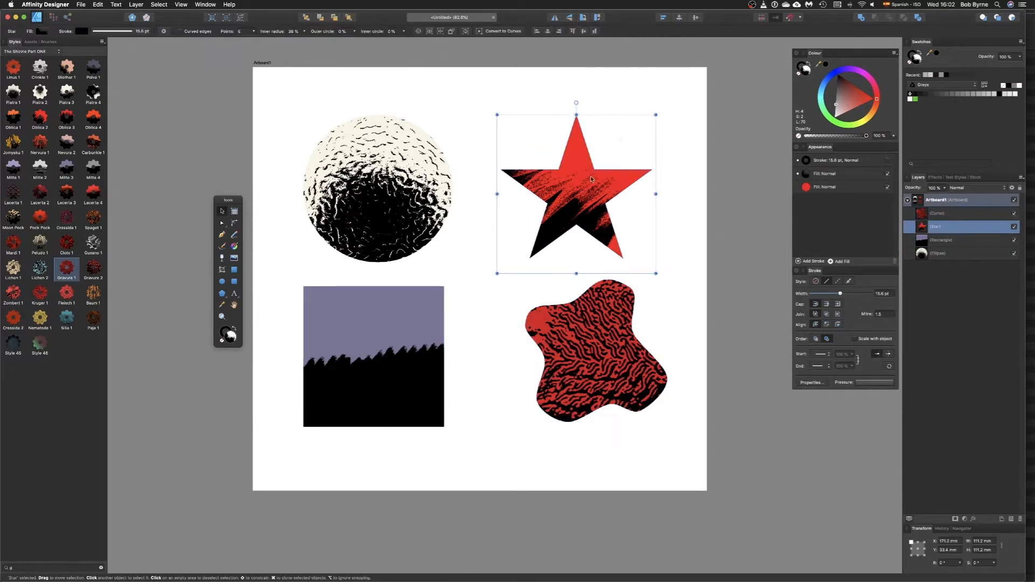
key("Delete")
key("Delete")
key("Delete")
left_click_drag(455, 134, 605, 153)
Place the Appearance settings beside the circle and examine its texture fill by hiding and showing it repeatedly
mouse_move(830, 148)
left_mouse_down()
mouse_move(790, 148)
mouse_move(660, 105)
mouse_move(698, 130)
mouse_move(801, 163)
mouse_move(625, 158)
mouse_move(627, 168)
left_mouse_up()
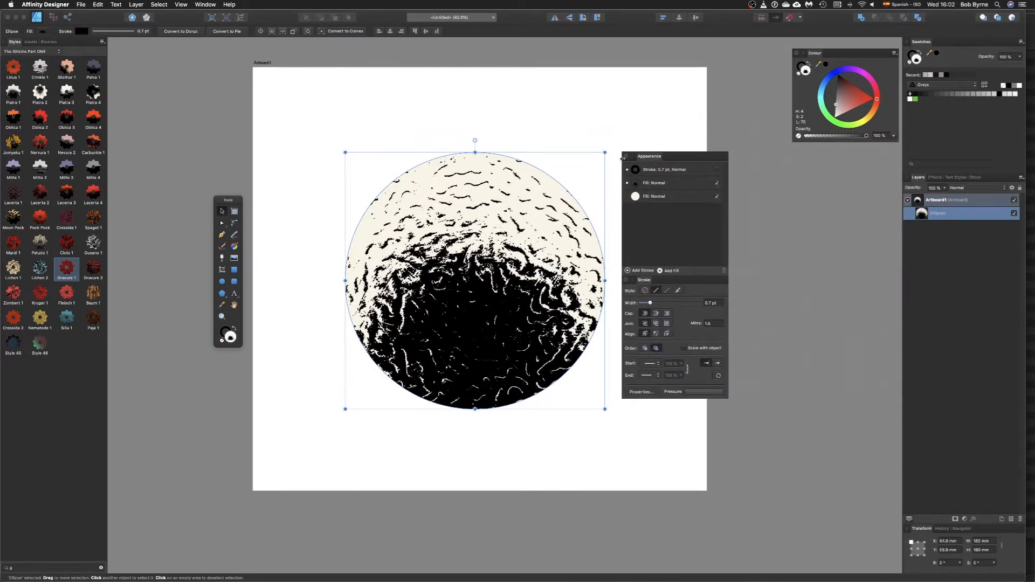
left_click(654, 184)
left_click(717, 183)
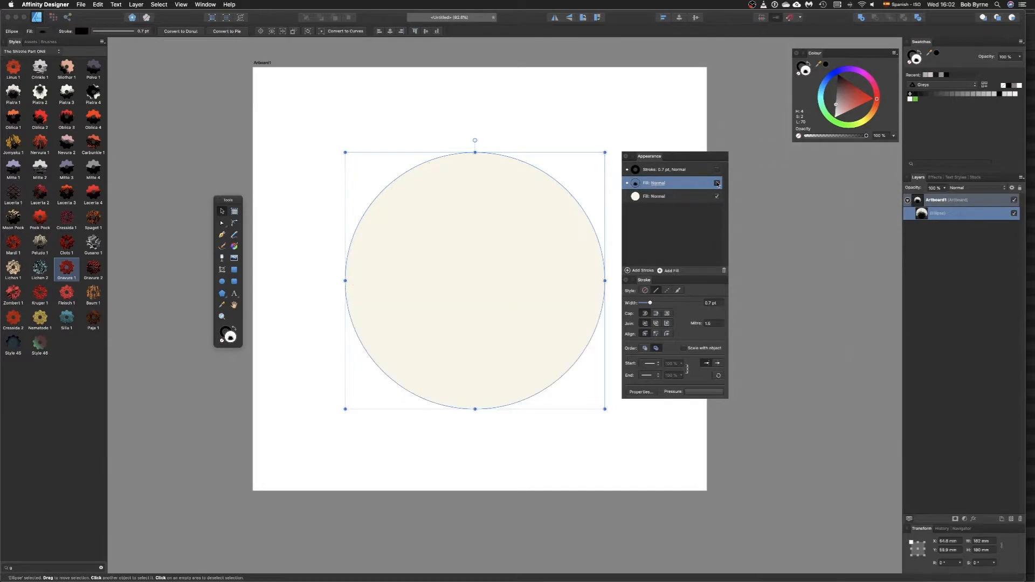
left_click(717, 183)
left_click(717, 183)
left_click(717, 183)
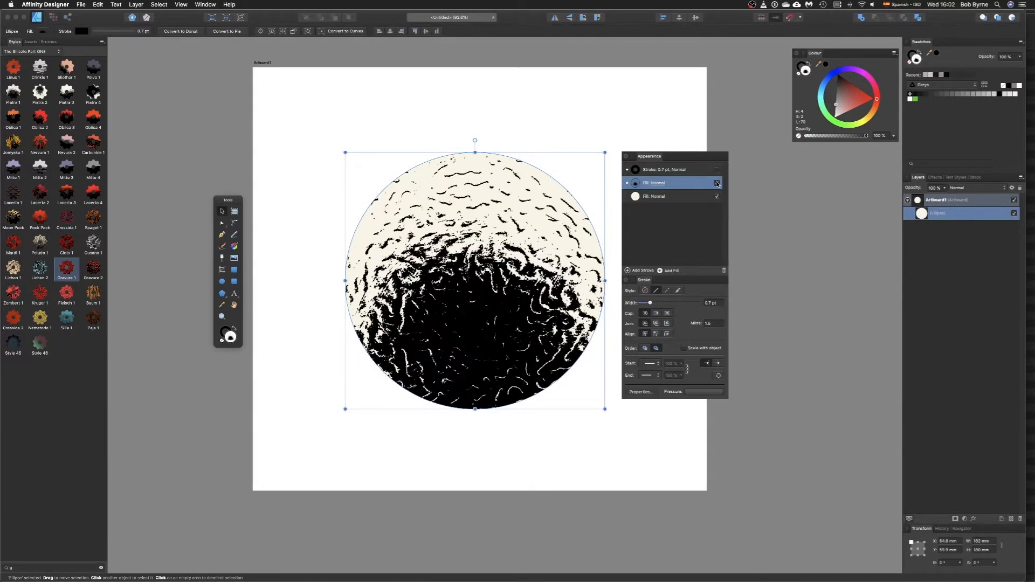
Recolour the circle's base fill to salmon orange and apply a downward linear gradient ending in a greyish olive tone
left_click(711, 197)
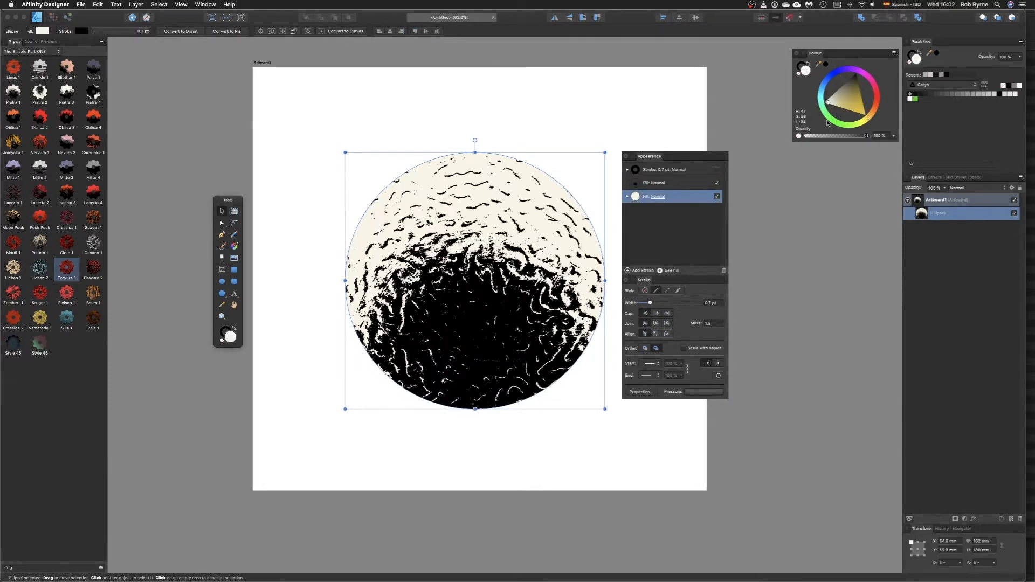
mouse_move(868, 116)
left_mouse_down()
mouse_move(877, 103)
mouse_move(859, 101)
mouse_move(859, 83)
mouse_move(857, 107)
left_mouse_up()
key("g")
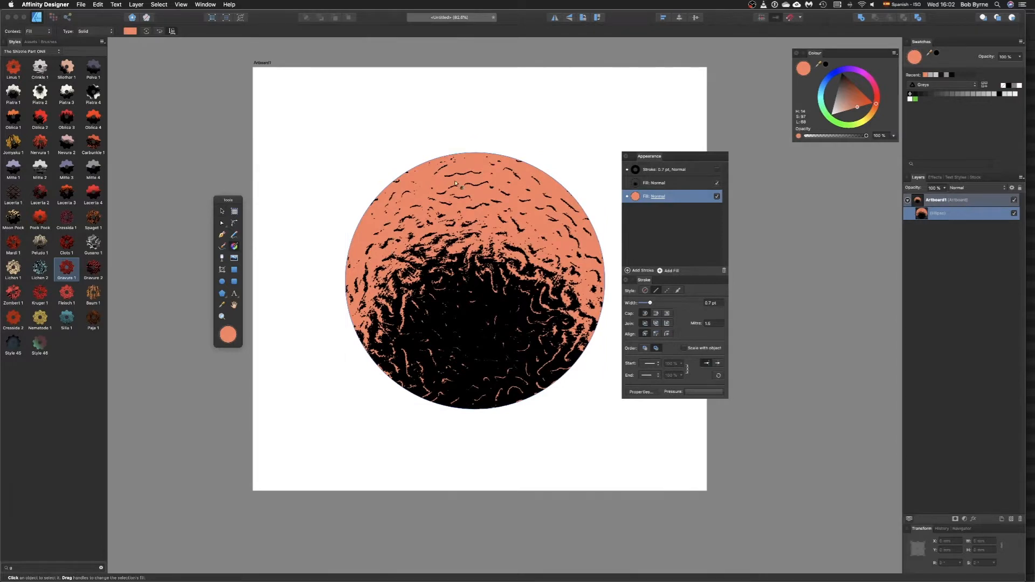
left_click_drag(457, 182, 459, 262)
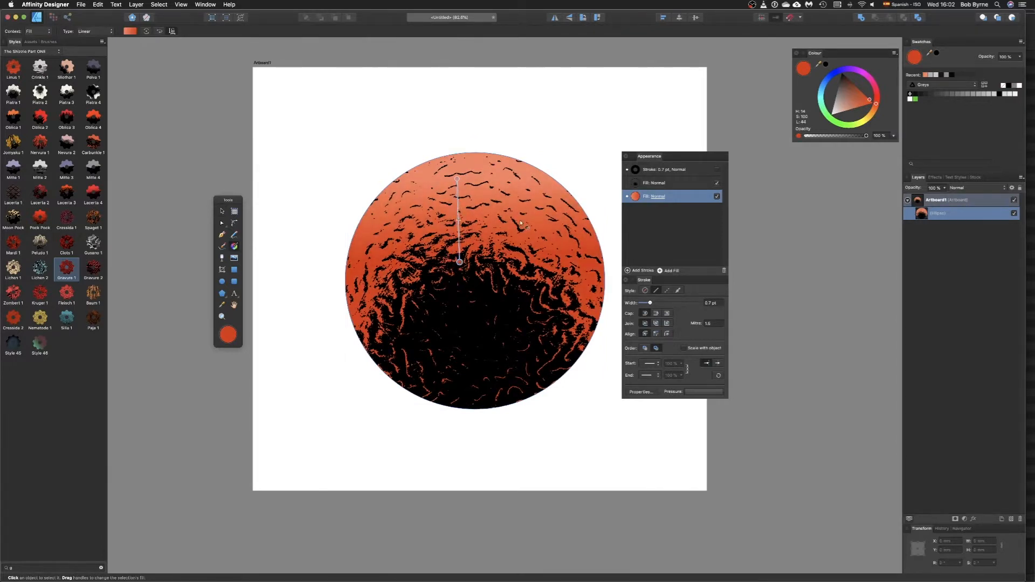
left_click_drag(872, 112, 863, 122)
left_click_drag(857, 108, 844, 88)
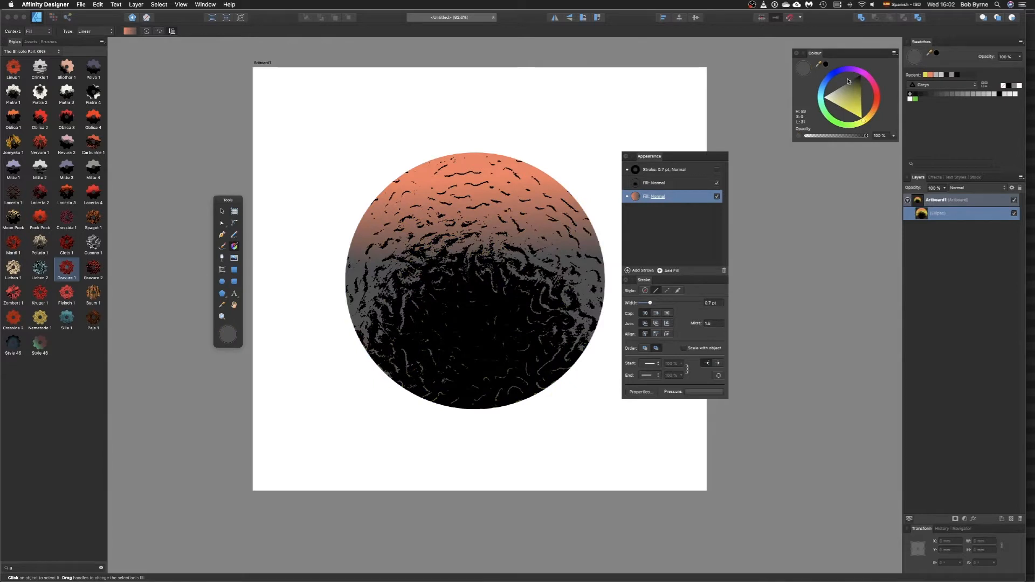
Browse the blend modes for the circle's texture fill, keeping it at Normal
left_click(655, 184)
left_click(658, 183)
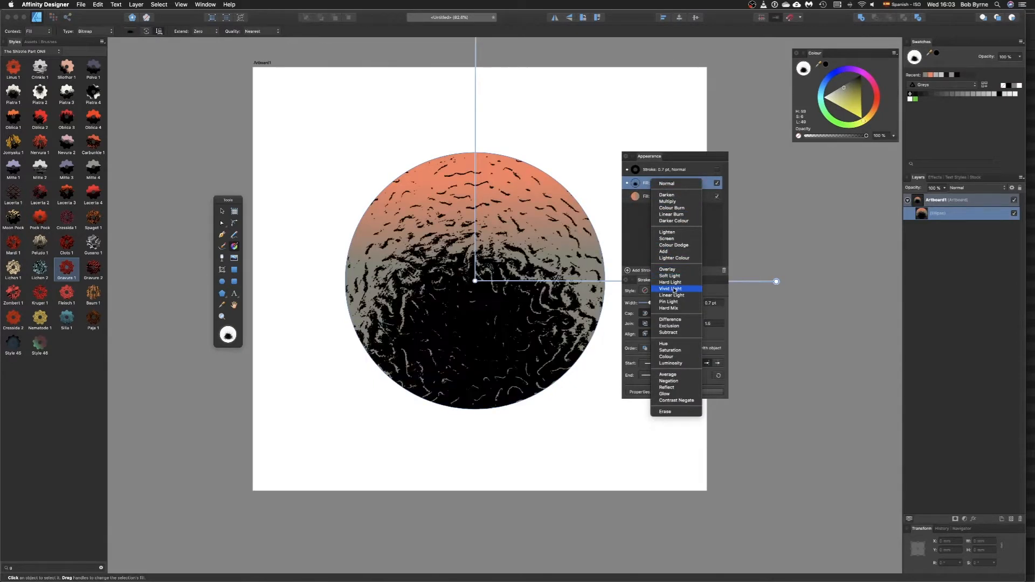
left_click(665, 187)
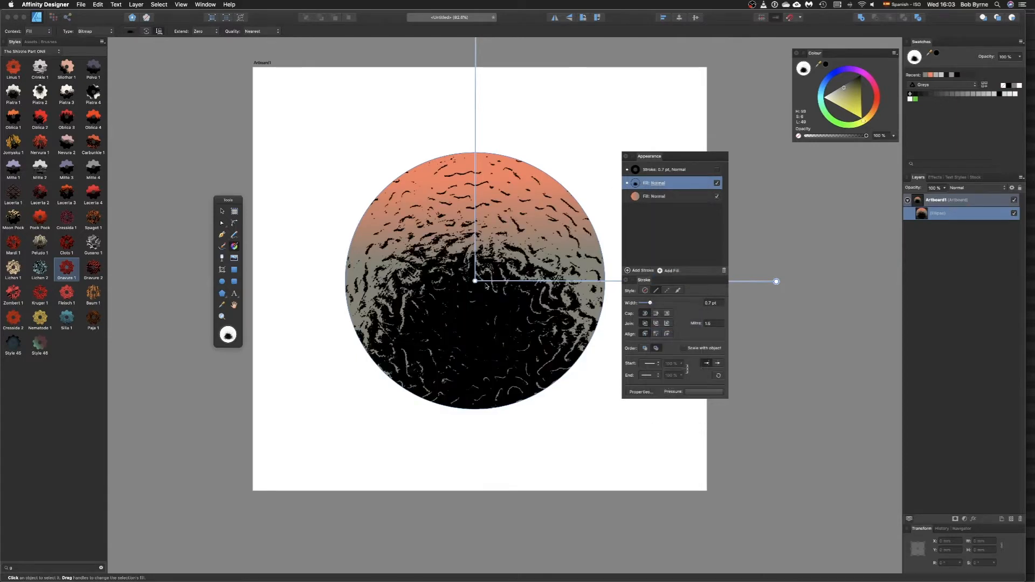
Move the centre of the circle's texture fill slightly down and left, scale the texture down and rotate it clockwise
key("v")
key("g")
left_click_drag(475, 281, 466, 302)
left_click_drag(767, 303, 644, 377)
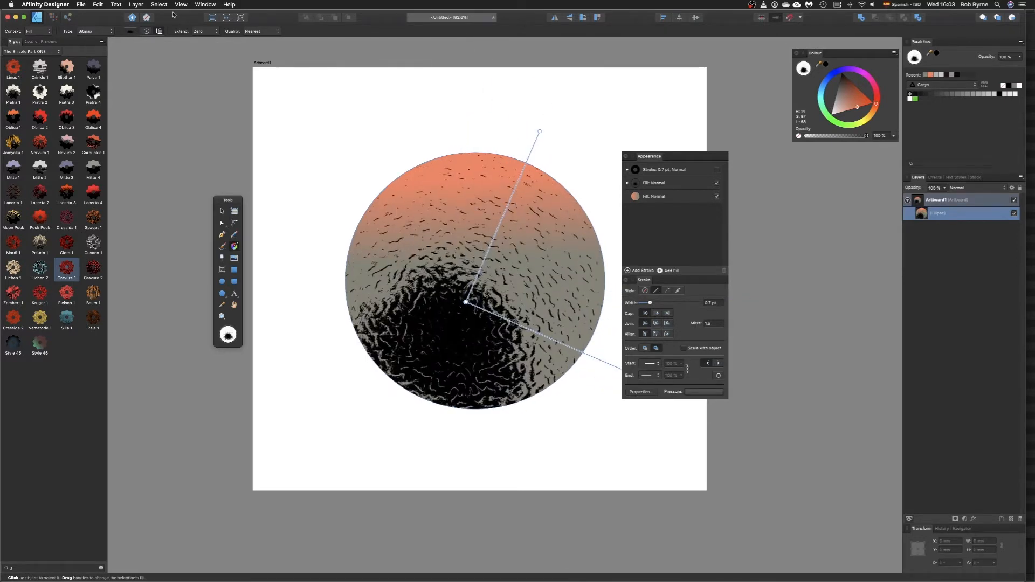
Rotate the texture fill in repeated quarter turns until its dark area sits on the circle's left side
left_click(146, 33)
left_click(146, 33)
left_click(146, 32)
left_click(145, 33)
left_click(145, 32)
left_click(145, 32)
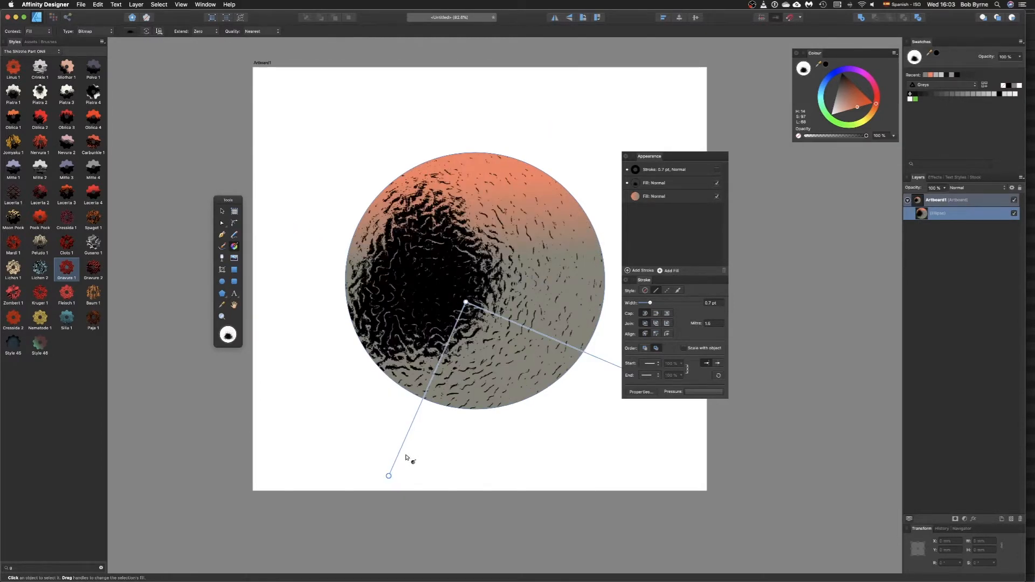
Enlarge, rotate and reposition the circle's texture fill so its dark area covers the lower half, and move the floating Appearance panel off the artboard
left_click_drag(388, 480, 378, 515)
left_click_drag(402, 474, 558, 65)
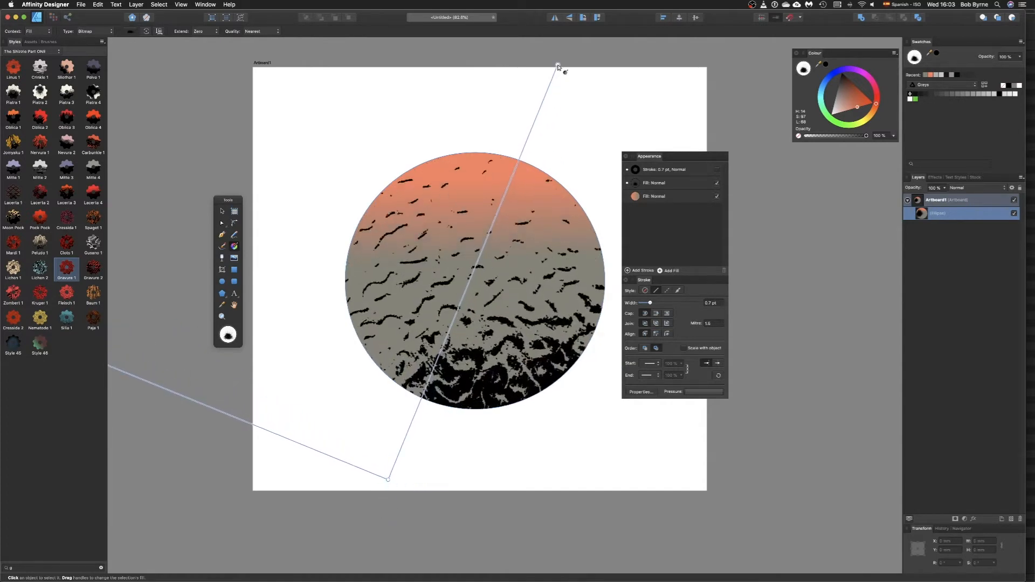
left_click(144, 32)
left_click_drag(490, 308, 766, 360)
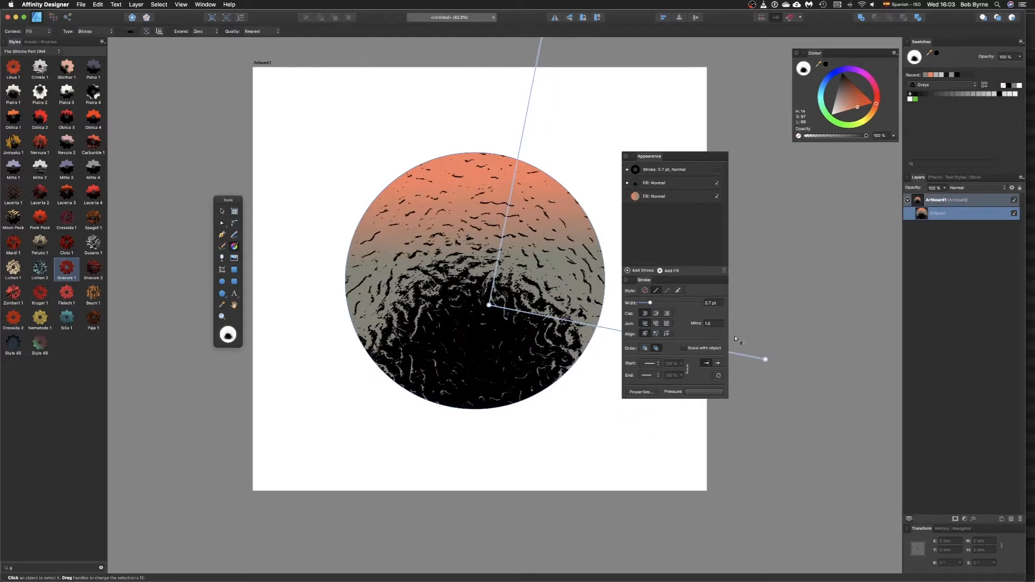
left_click_drag(694, 156, 798, 169)
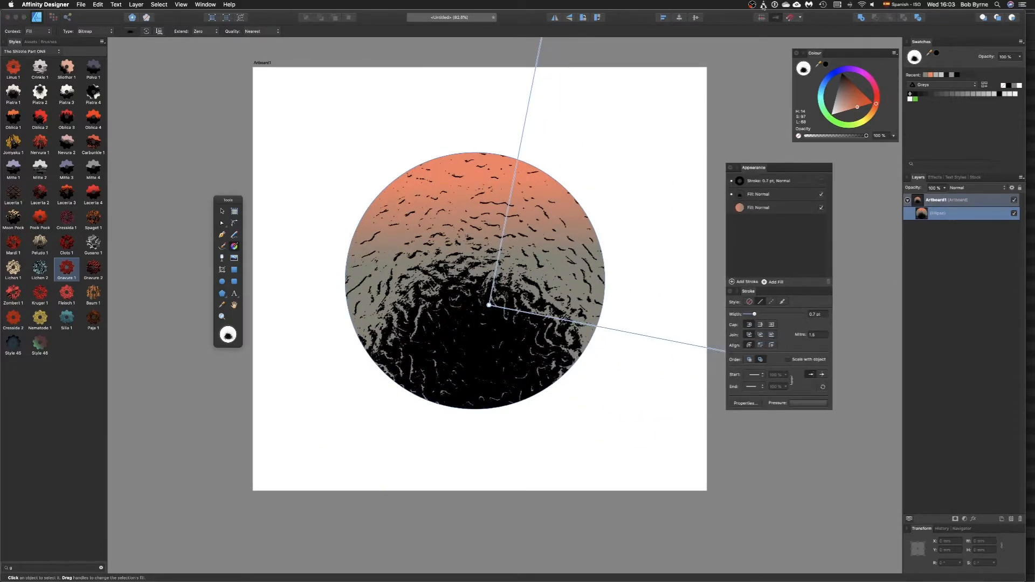
left_click(766, 9)
left_click(766, 42)
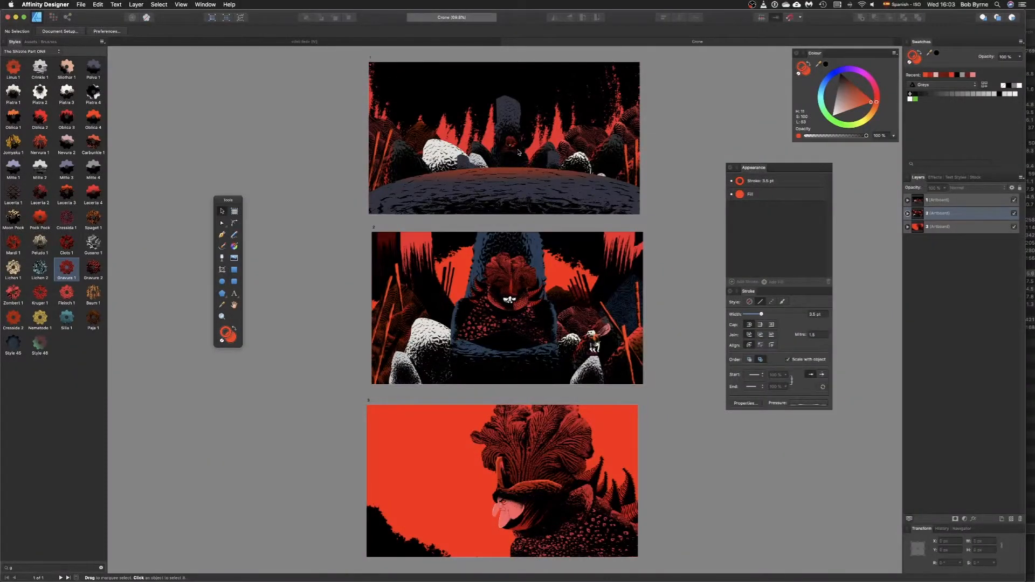
Select the blue textured throne-back curve inside its group on artboard 2 of the Crone artwork
scroll(519, 153, "up", 5)
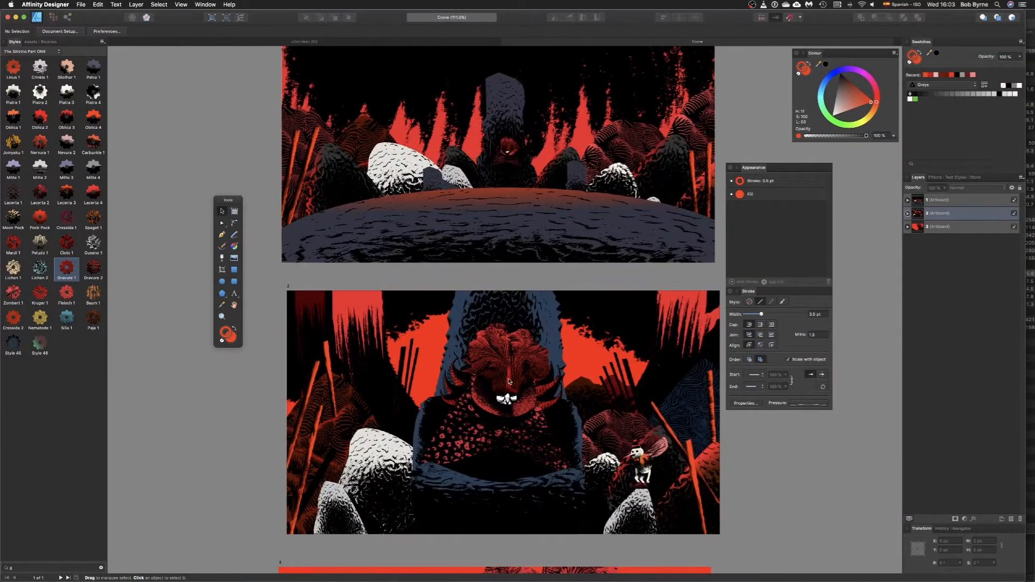
scroll(510, 379, "up", 10)
left_click(539, 193)
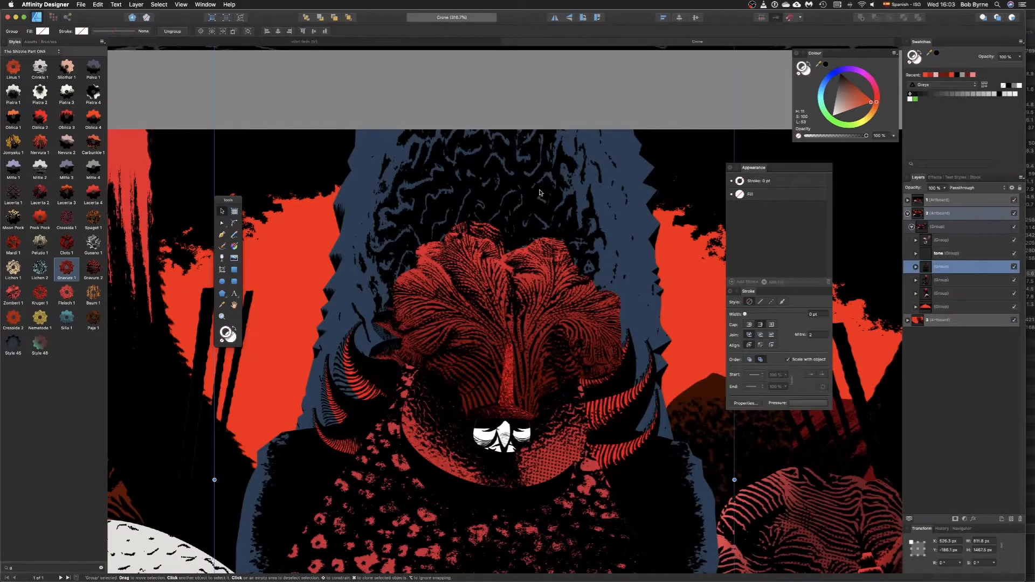
double_click(539, 193)
double_click(531, 188)
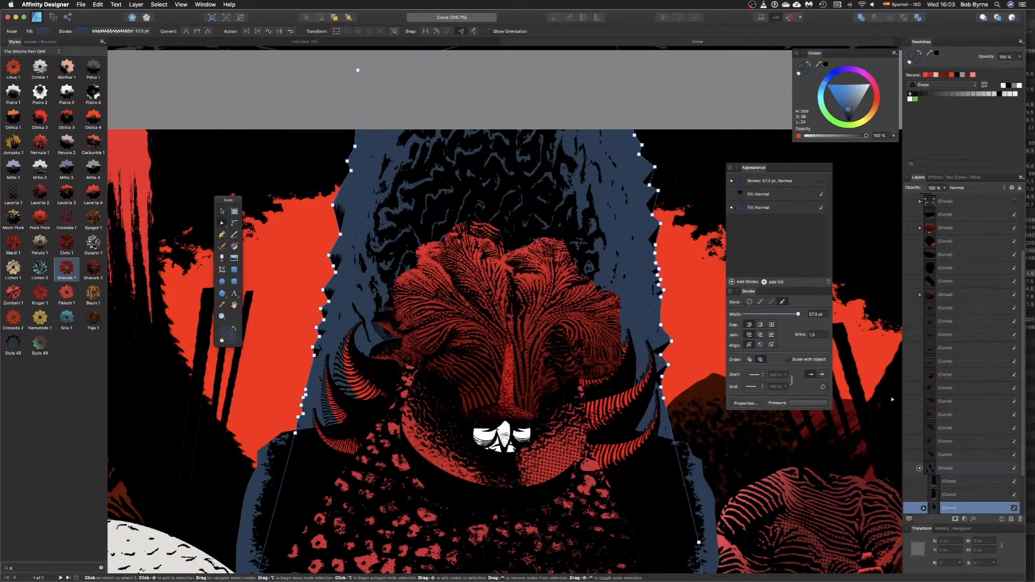
scroll(845, 372, "down", 4)
Rescale the throne back's texture fill with the Fill tool, stretch it wider and move its centre down
left_click(776, 194)
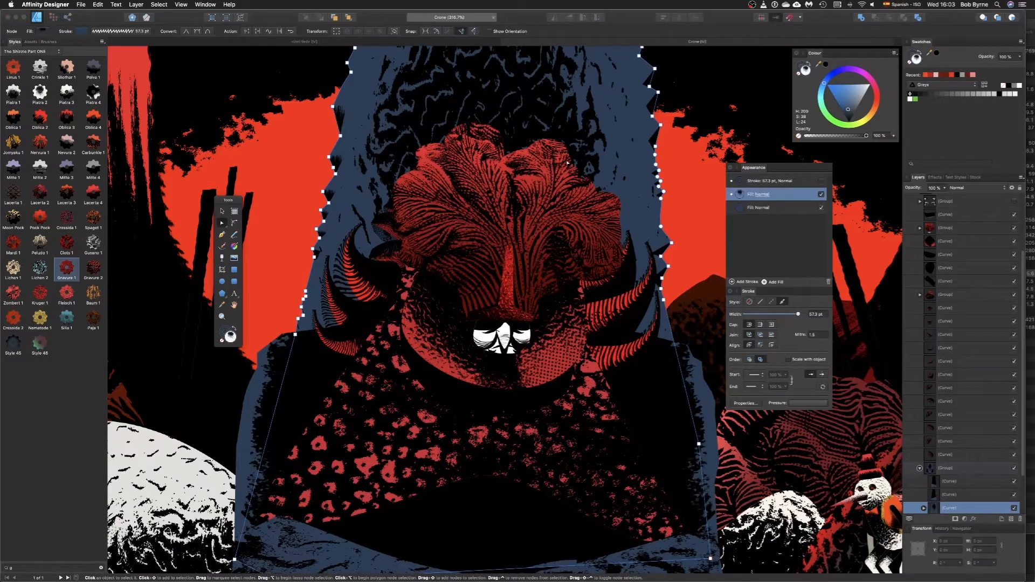
scroll(561, 139, "down", 2)
key("g")
left_click_drag(541, 89, 620, 117)
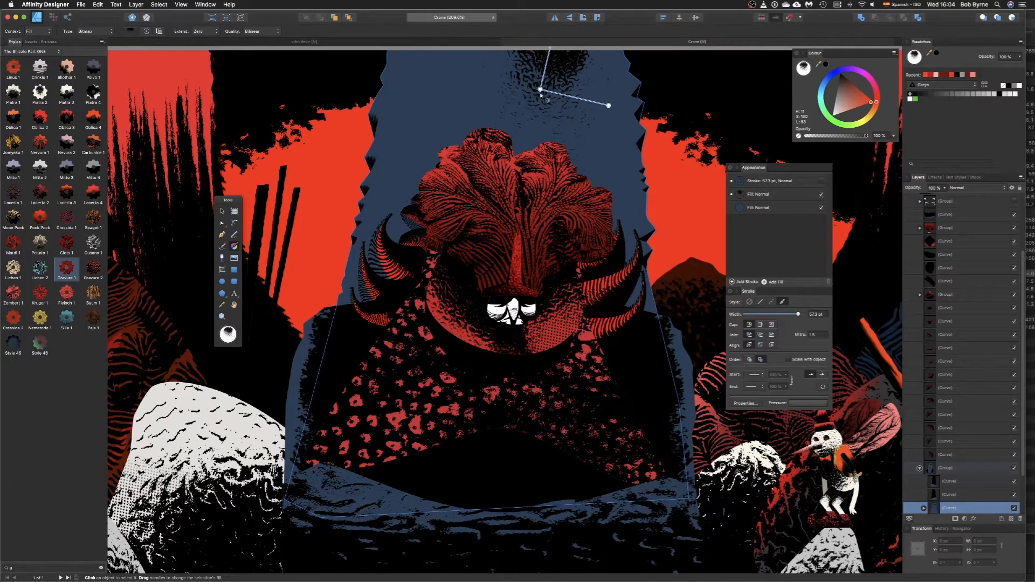
left_click_drag(609, 105, 767, 114)
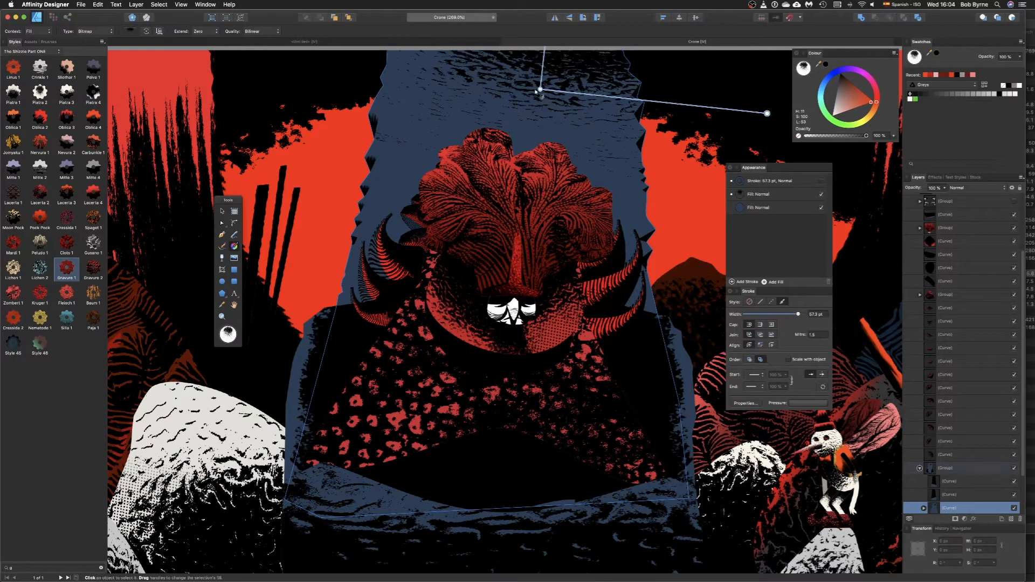
left_click_drag(540, 88, 518, 169)
Try a series of styles on the throne back, starting with Mitte 3 and ending on Kruger 1
left_click(75, 172)
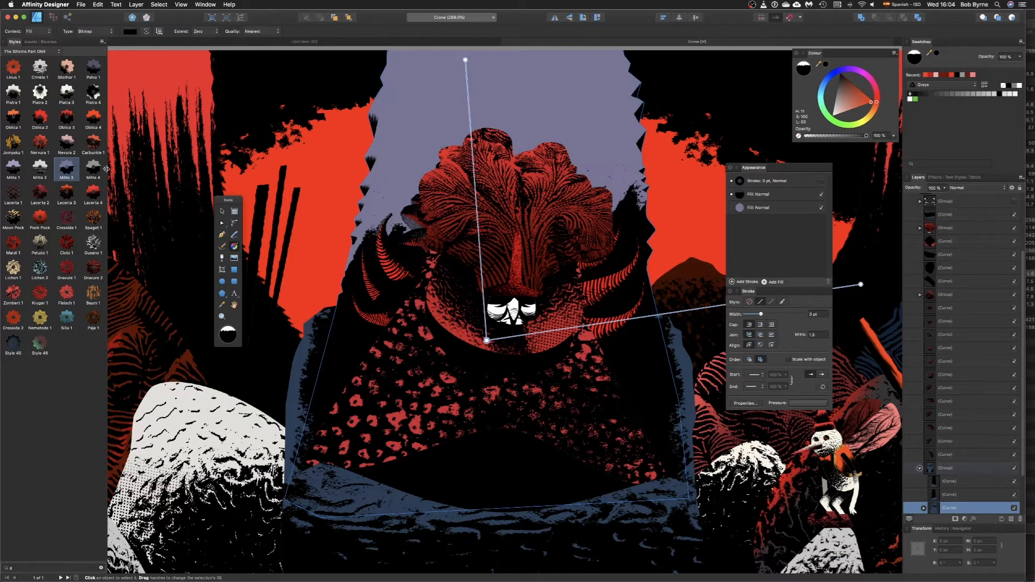
scroll(328, 179, "down", 3)
left_click(67, 118)
left_click(96, 145)
left_click(95, 195)
left_click(93, 220)
left_click(63, 247)
left_click(46, 273)
left_click(47, 300)
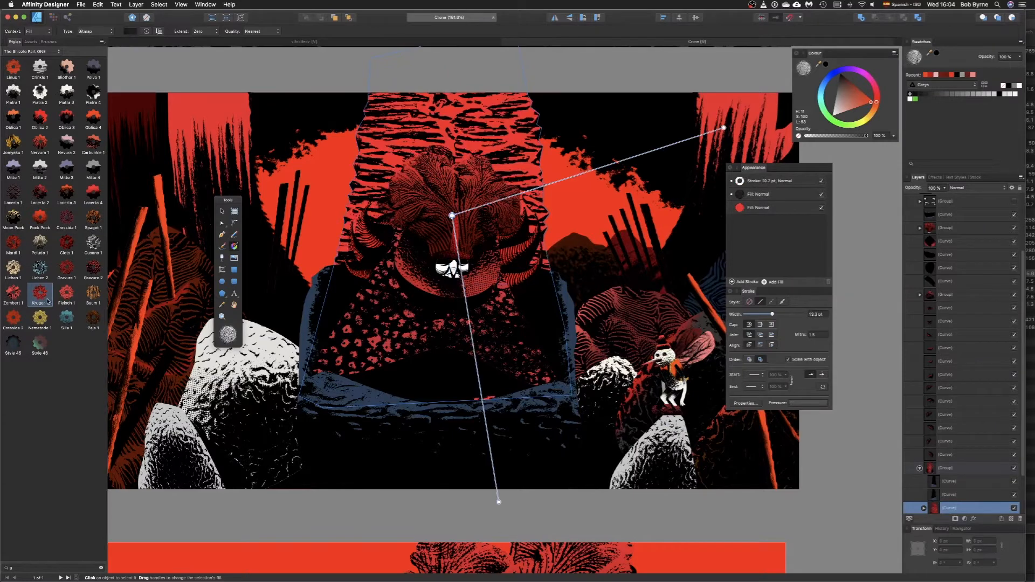
Adjust the texture fill of the pale rock beneath the small winged white figure with the Fill tool
left_click(669, 456)
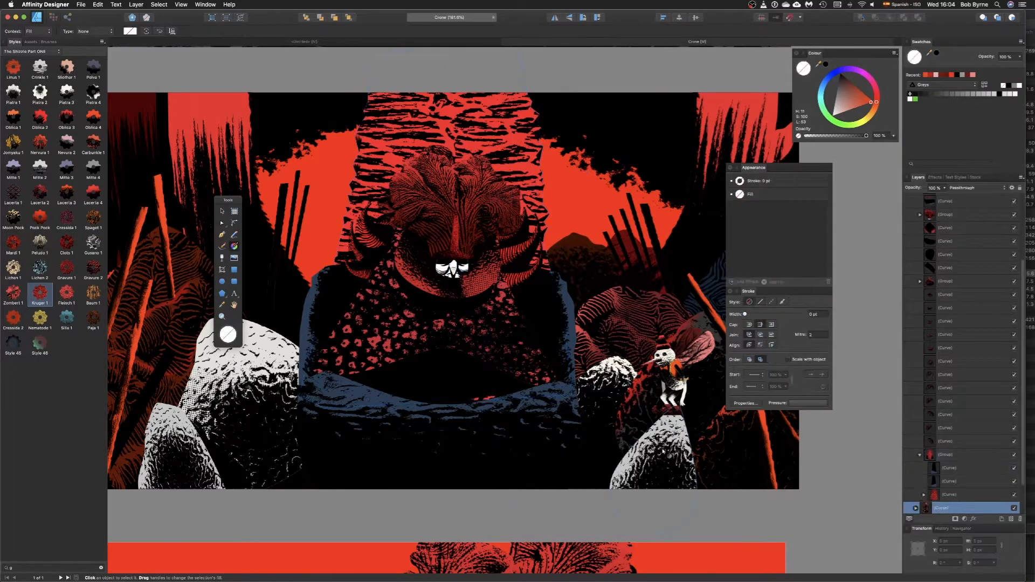
left_click(760, 195)
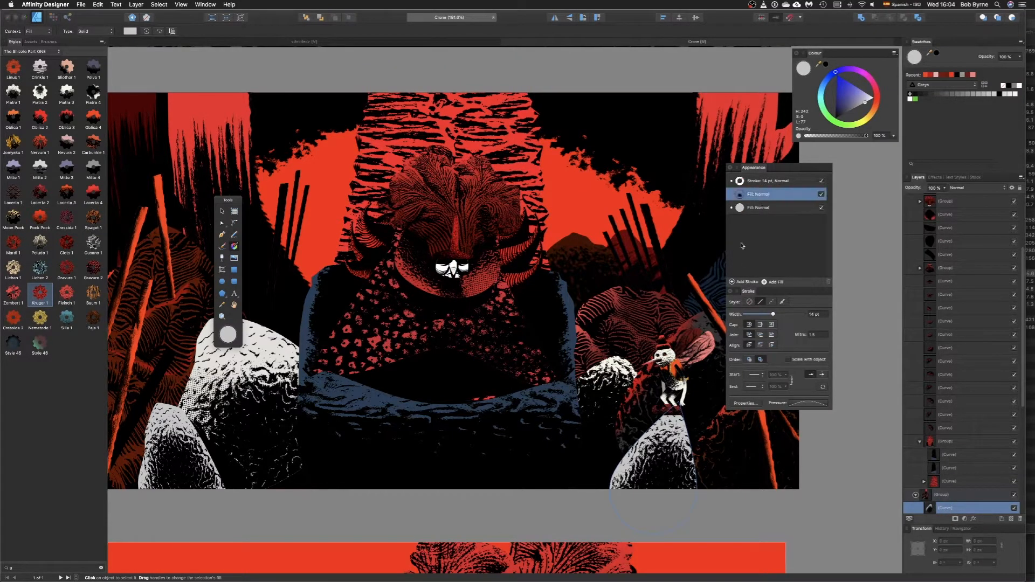
key("g")
left_click_drag(655, 448, 790, 461)
left_click(231, 411)
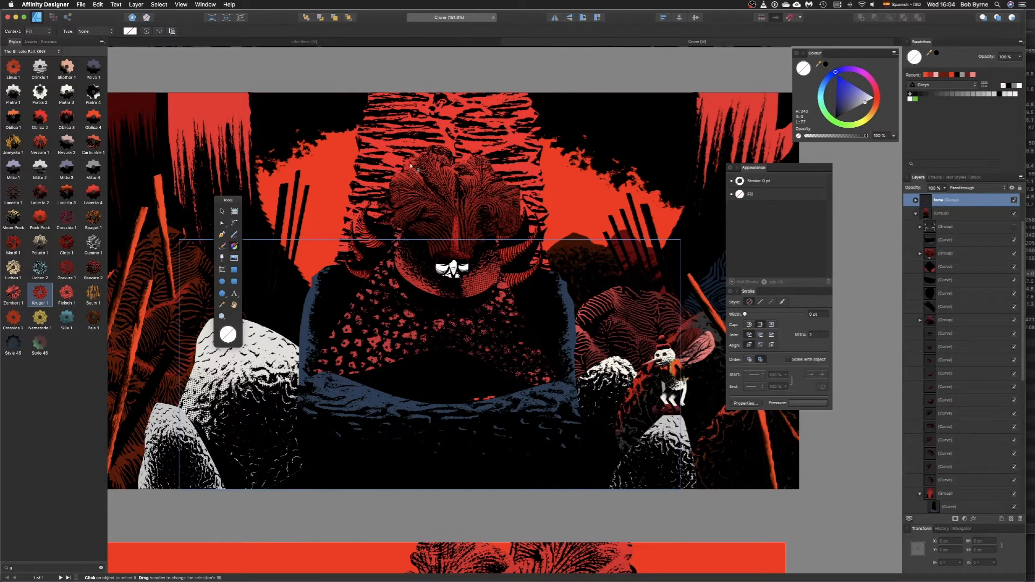
left_click(751, 4)
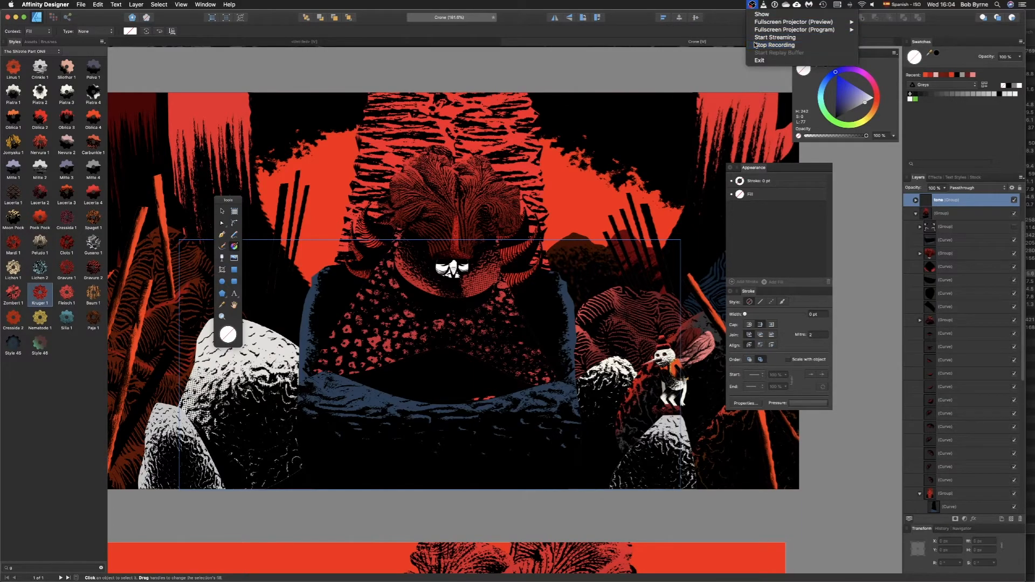
left_click(758, 45)
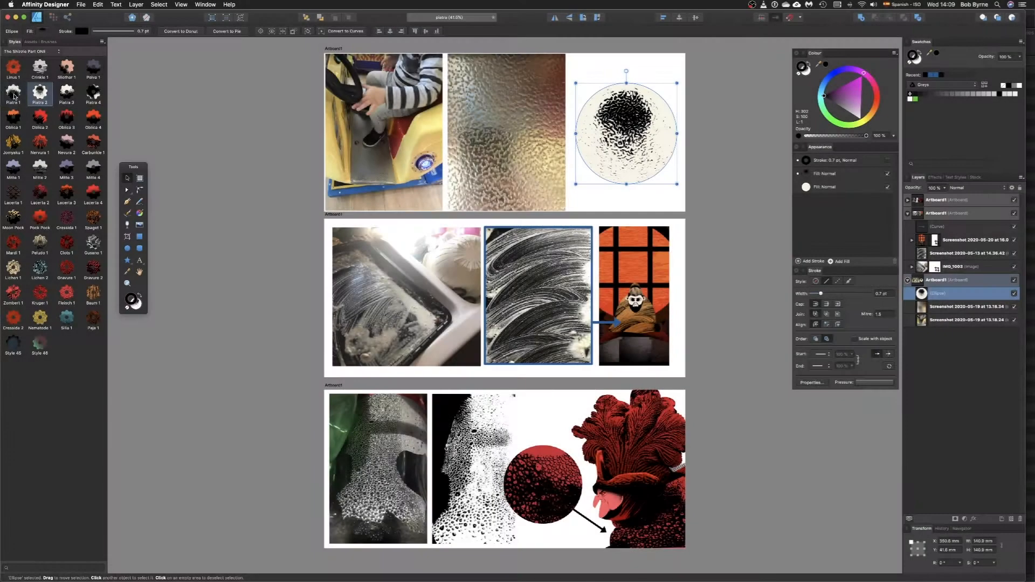
Apply the Piatra 1 style to the circle beside the metal texture photo and rotate its texture fill
left_click(14, 95)
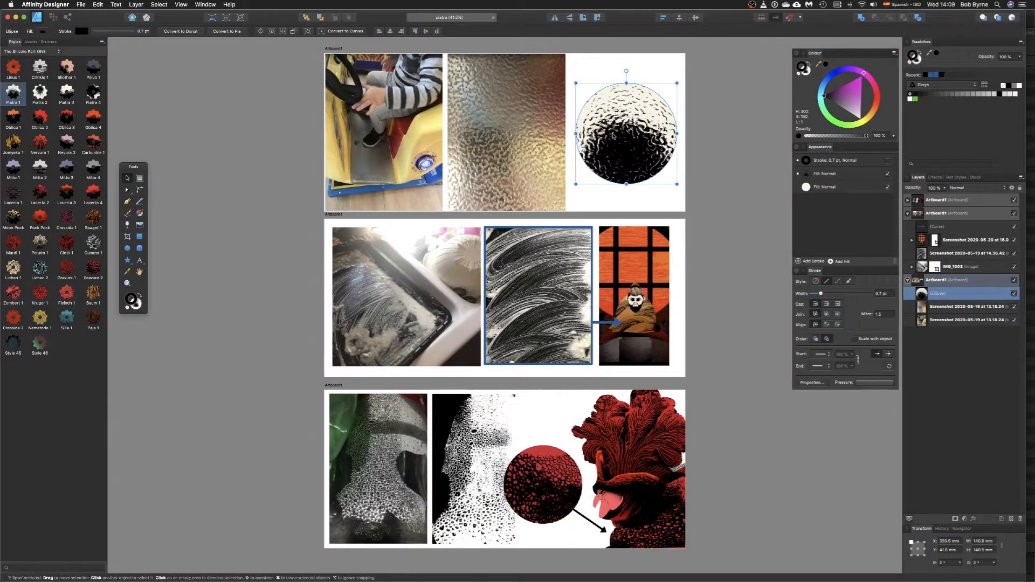
key("g")
left_click_drag(657, 110, 547, 20)
Examine the toy-ride photo's metal floor plate and the close-up metal texture that the circle's style is based on
scroll(368, 102, "up", 10)
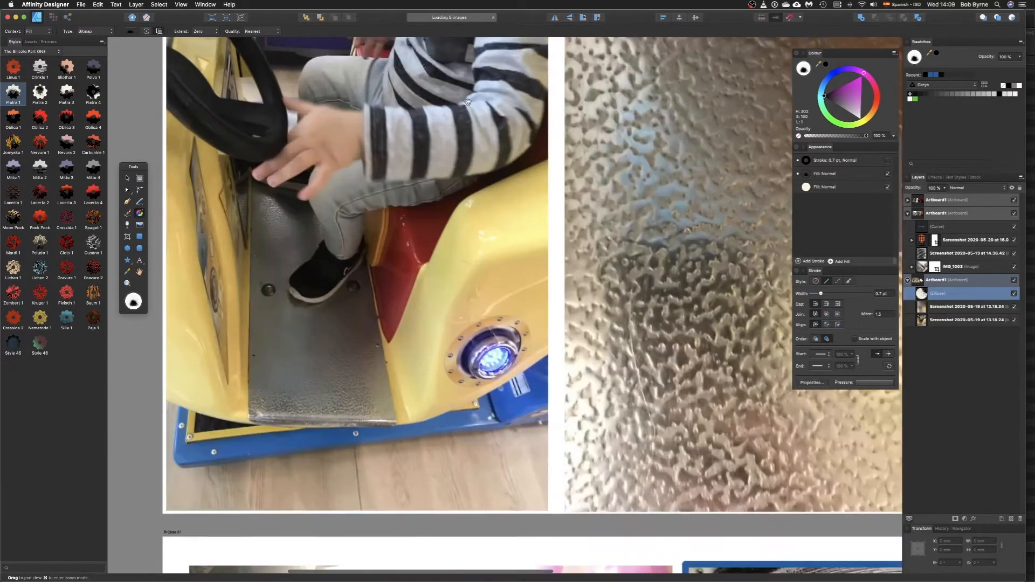
left_click_drag(469, 102, 514, 127)
scroll(377, 400, "up", 5)
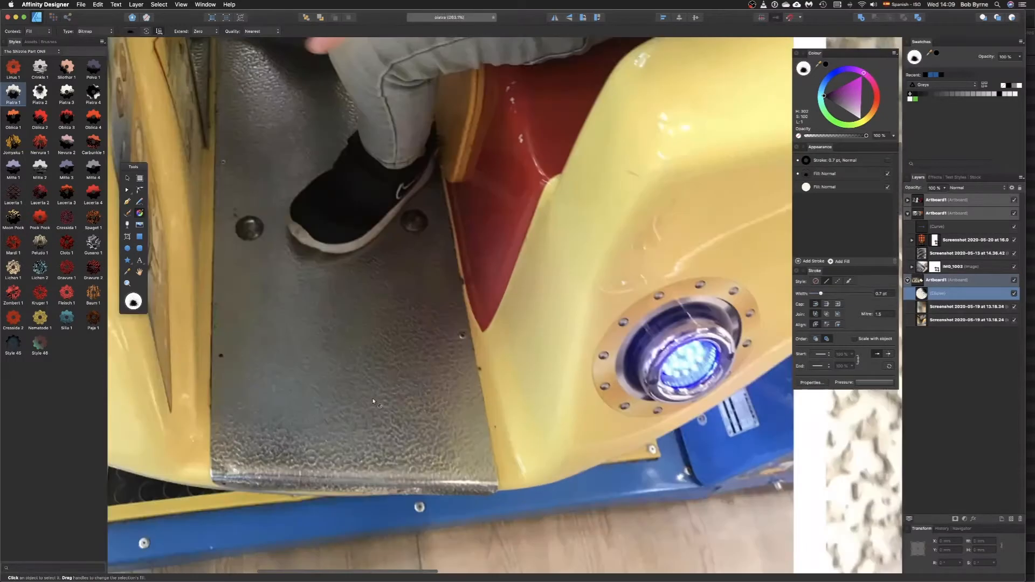
scroll(376, 399, "down", 3)
left_click_drag(619, 299, 441, 297)
left_click_drag(264, 292, 213, 229)
left_click_drag(483, 223, 421, 223)
left_click_drag(642, 201, 494, 179)
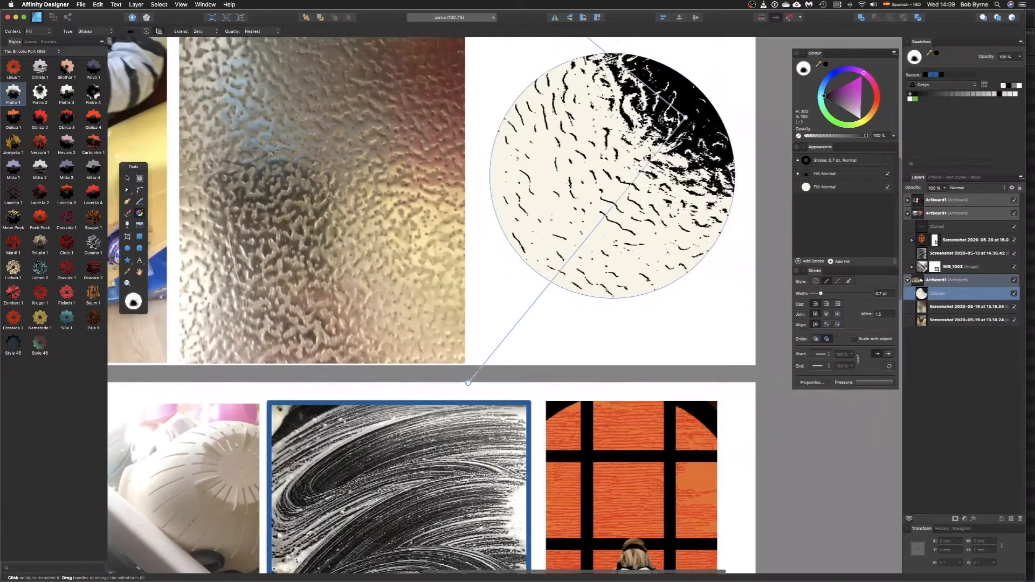
Rotate the circle's texture fill again and move its centre downwards
left_click_drag(673, 177, 656, 177)
left_click_drag(652, 99, 781, 151)
left_click_drag(652, 99, 615, 201)
Draw a closed, roughly triangular shape with the Pen tool over the seated figure in the orange window illustration
left_click_drag(529, 246, 475, 246)
left_click_drag(352, 386, 507, 283)
scroll(507, 283, "up", 3)
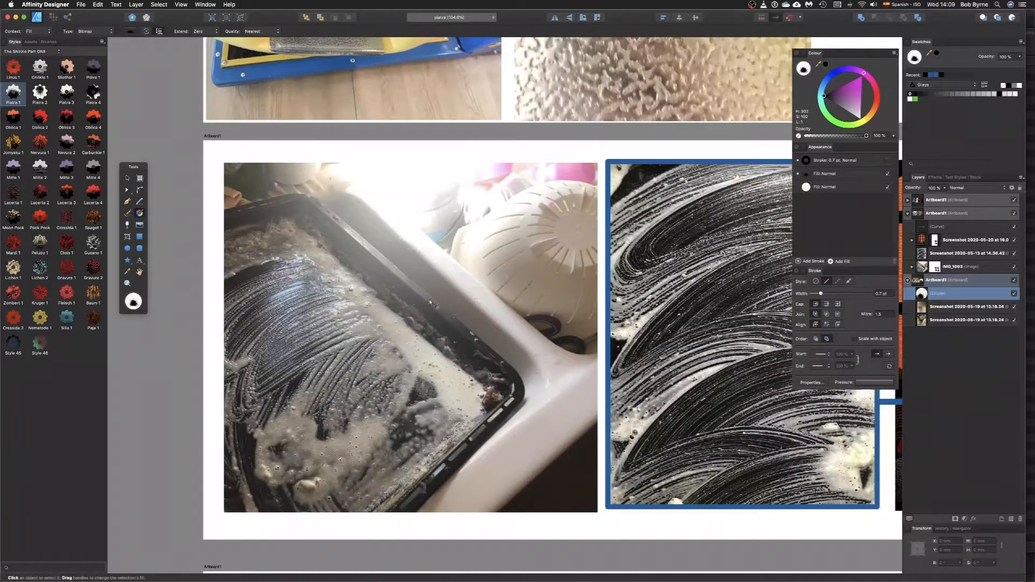
scroll(387, 305, "right", 8)
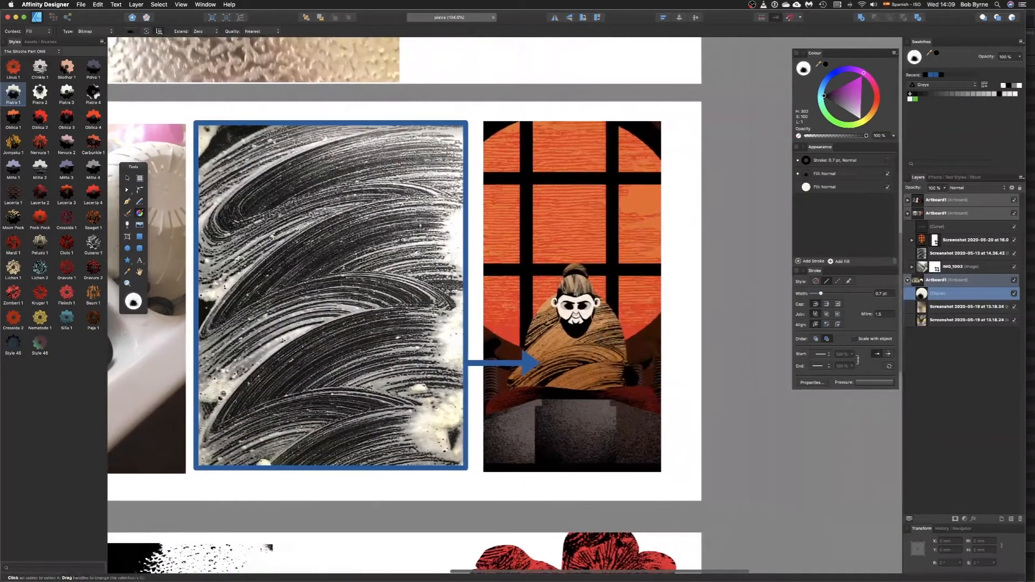
left_click(584, 350)
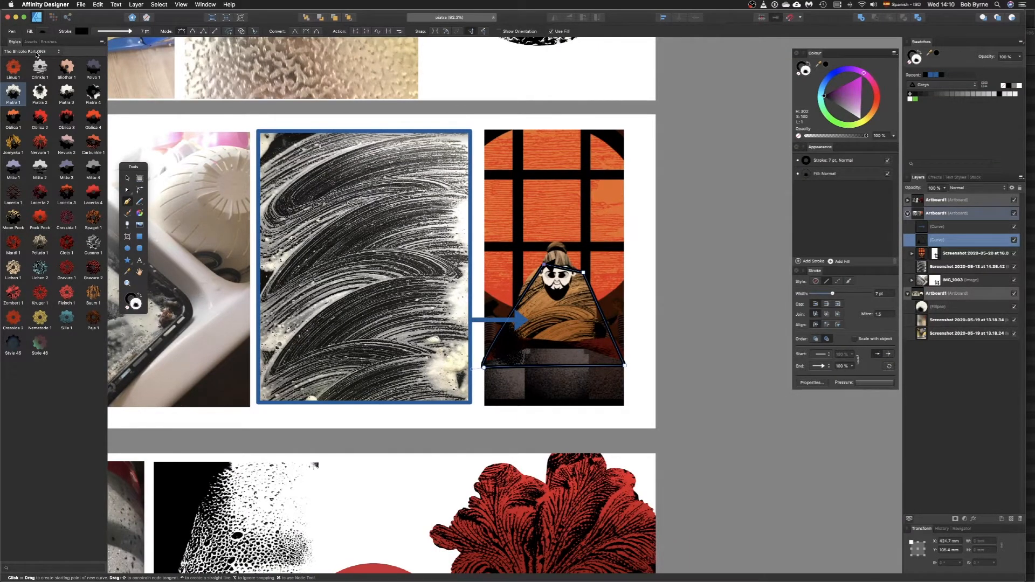
Switch to The Shizzle Part TWO styles, try Boucher styles on the triangular shape ending with Boucher 8, and adjust its texture fill
left_click(37, 51)
left_click(27, 58)
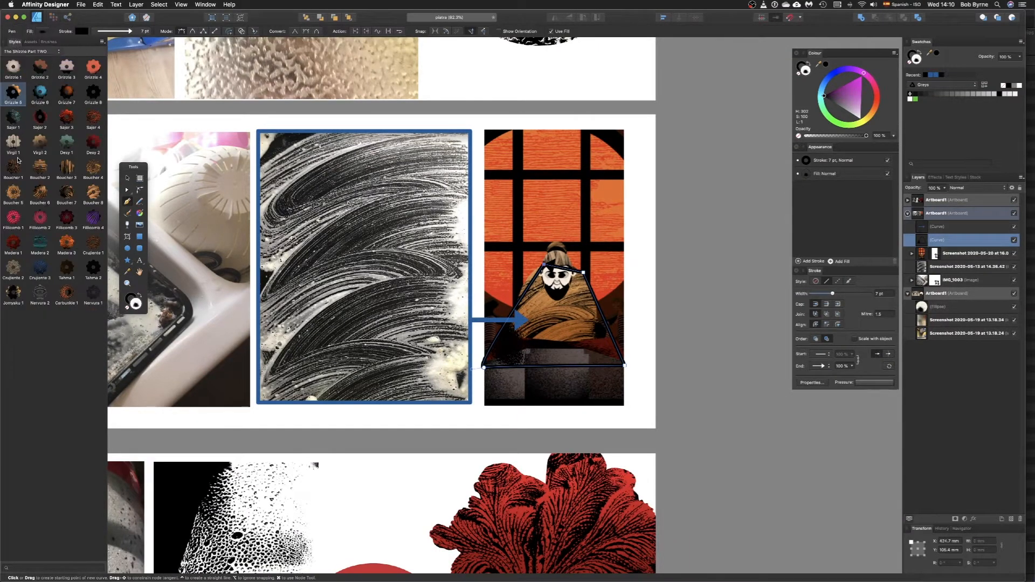
left_click(17, 175)
left_click(47, 175)
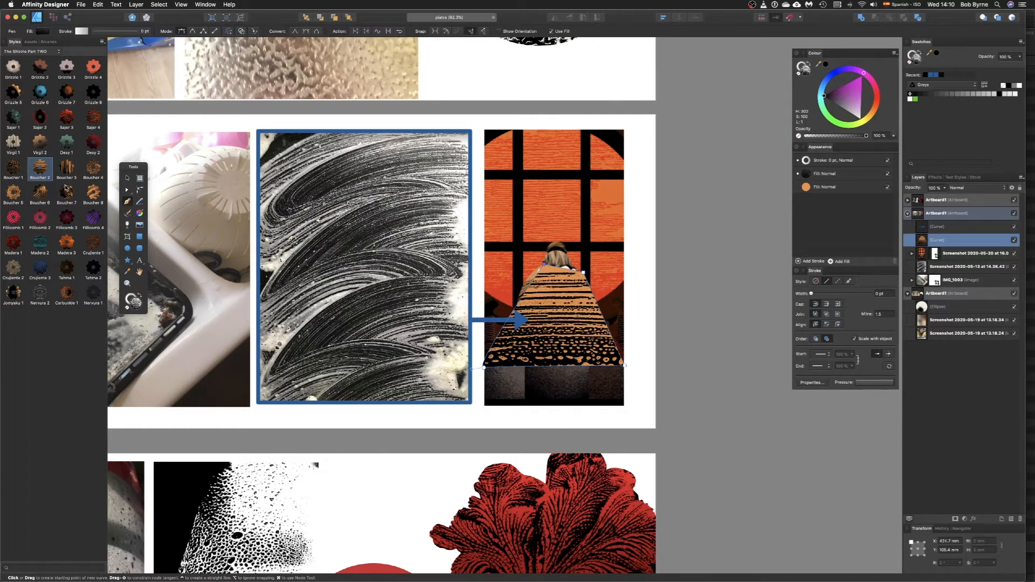
left_click(94, 193)
key("g")
left_click_drag(569, 284, 652, 302)
Delete the styled triangular shape from the window illustration
key("v")
left_click_drag(560, 349, 568, 240)
key("Delete")
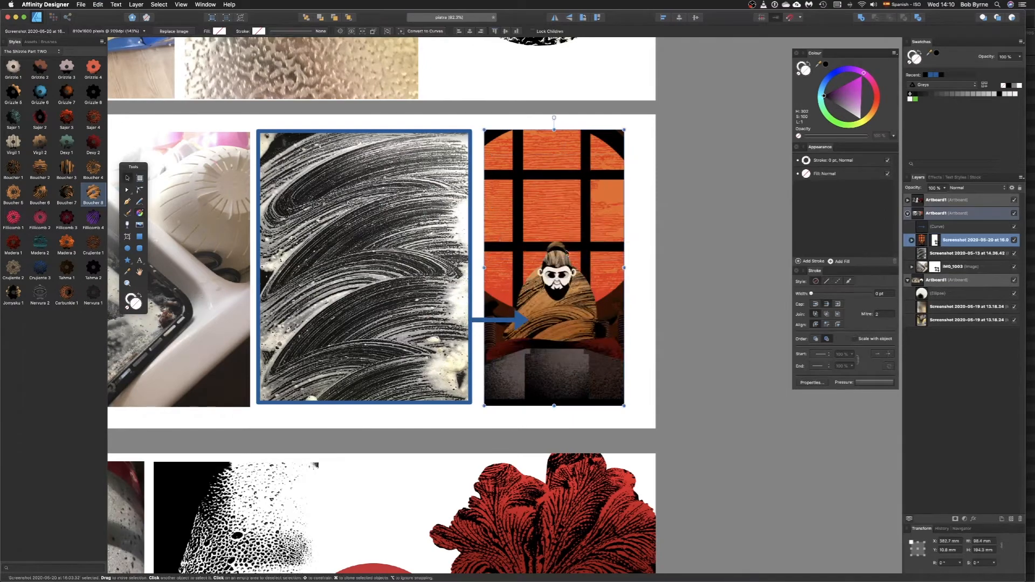
Examine the bubble photo, its black-and-white version, the red textured circle and the matching texture on the red creature's body
scroll(442, 343, "down", 5)
scroll(334, 418, "up", 5)
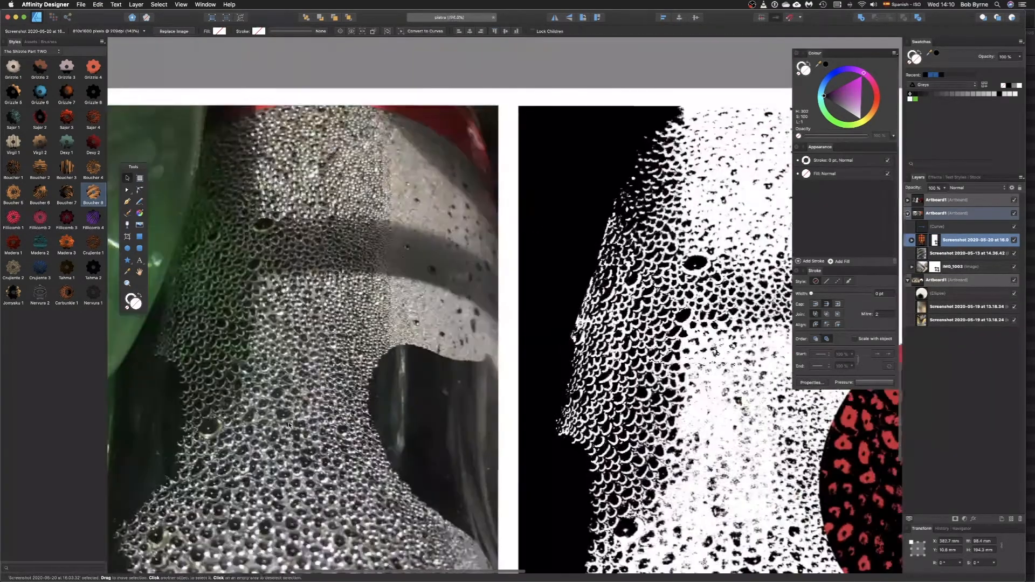
left_click_drag(334, 419, 363, 291)
left_click_drag(661, 293, 291, 270)
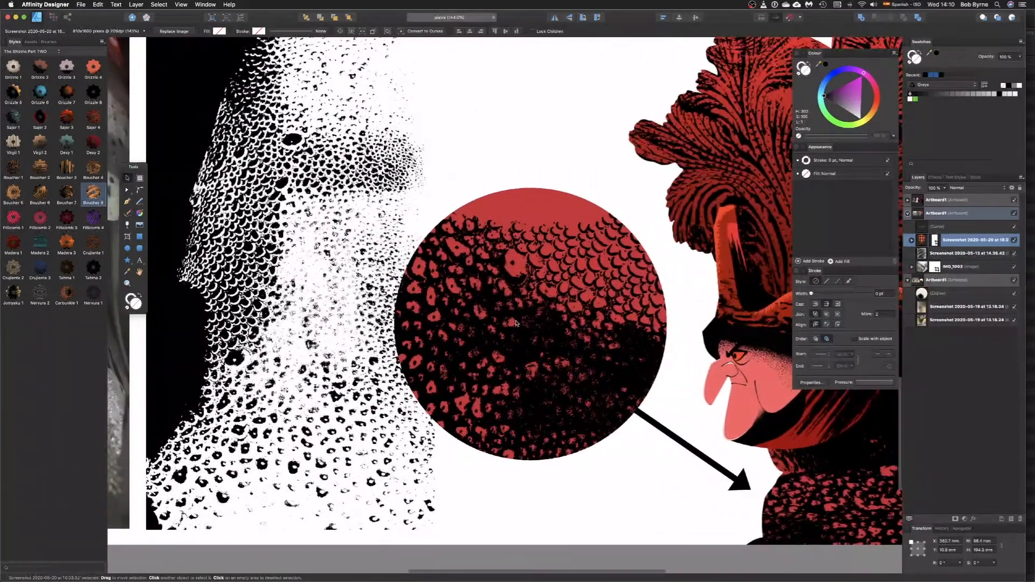
scroll(509, 323, "down", 2)
left_click_drag(676, 354, 369, 281)
scroll(548, 364, "down", 2)
left_click(564, 375)
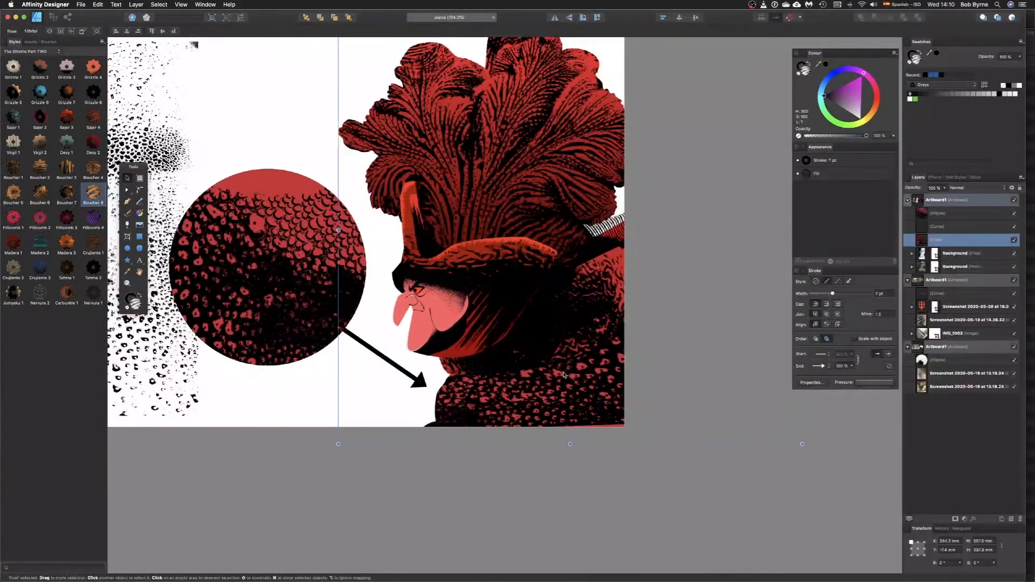
Switch to The Shizzle Part ONE styles, search for "mardi", apply Mardi 1 to the red scaly circle and clear the search
left_click(274, 266)
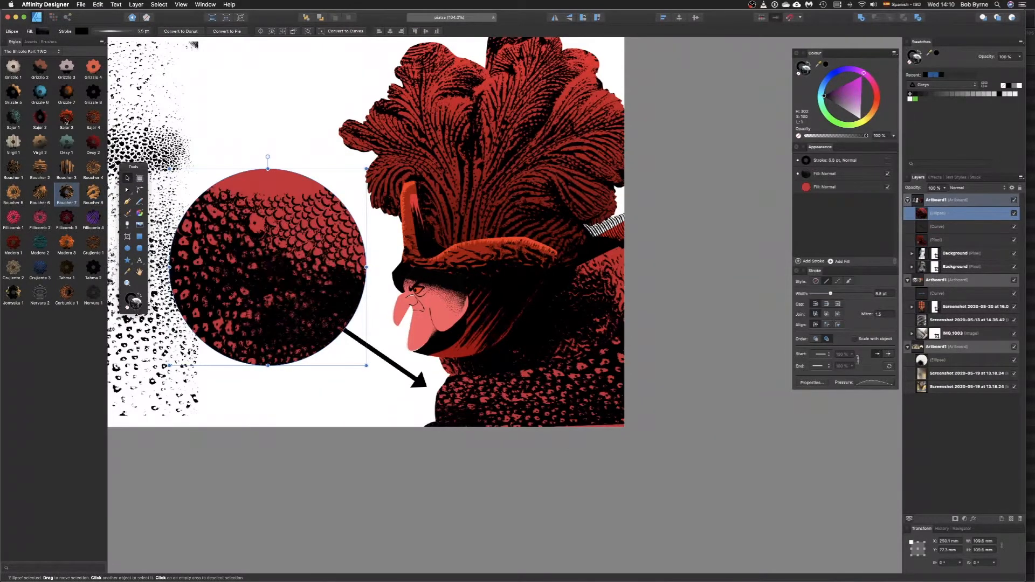
left_click(32, 51)
left_click(30, 42)
left_click(43, 568)
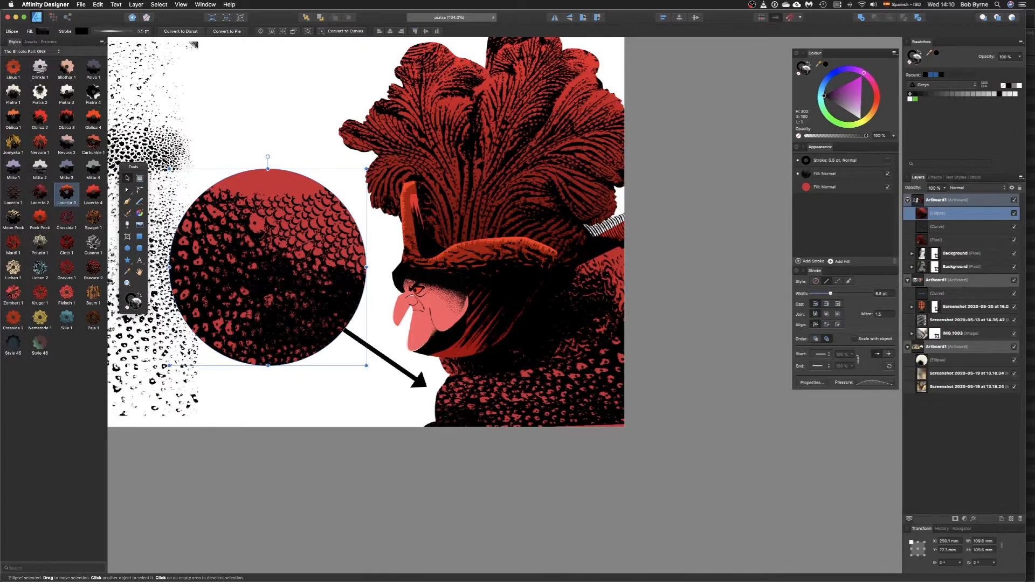
type("mardi")
left_click(14, 76)
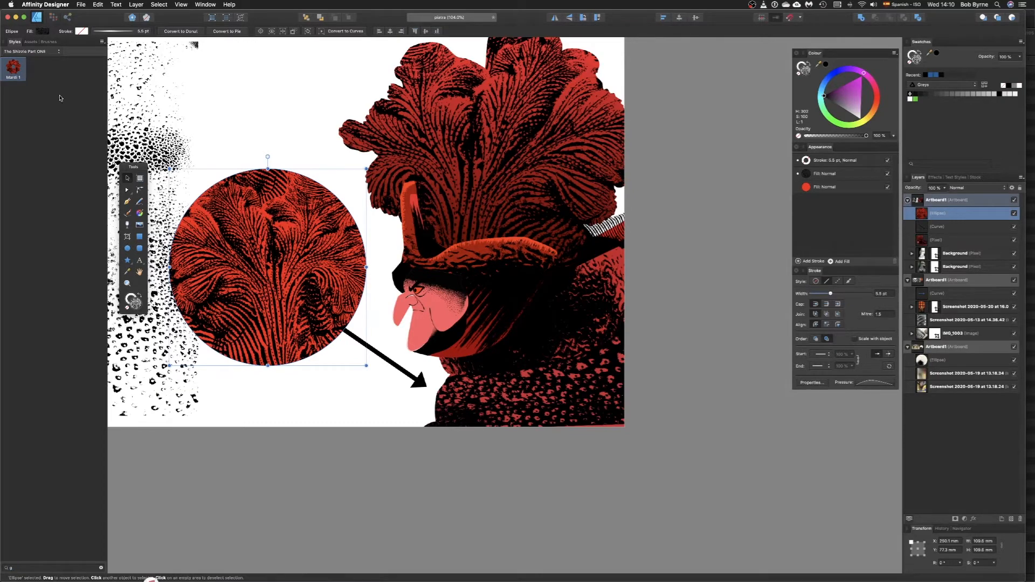
left_click(101, 568)
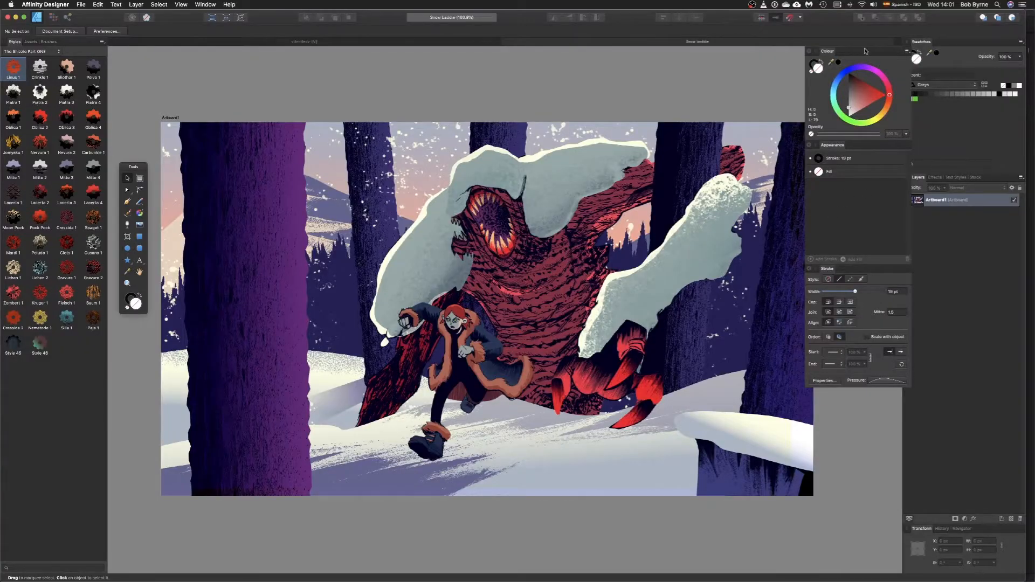
Move the floating Colour, Appearance and Stroke panels clear of the docked panels in the snow scene document
left_click_drag(866, 51, 853, 53)
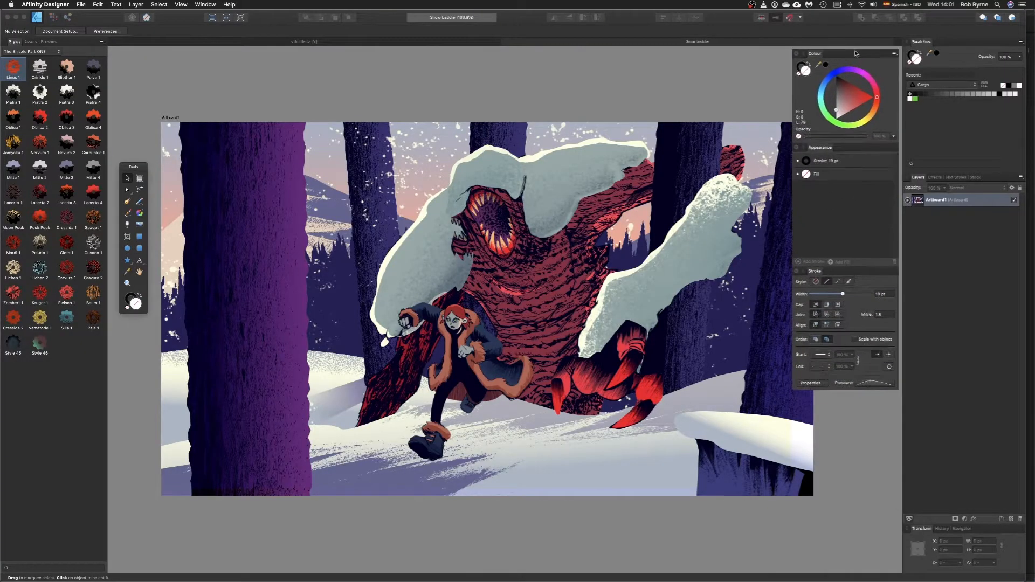
Select the tree line curve inside the artboard's background group, try reshaping it by a middle node, and undo the change
left_click(908, 201)
left_click(910, 335)
left_click(950, 359)
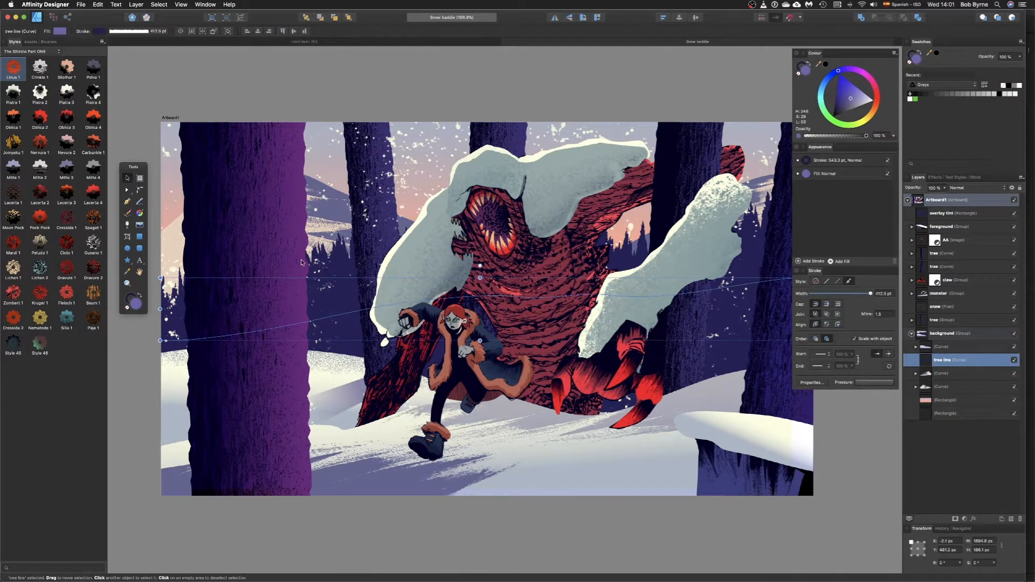
key("a")
left_click_drag(518, 298, 427, 194)
key("super+z")
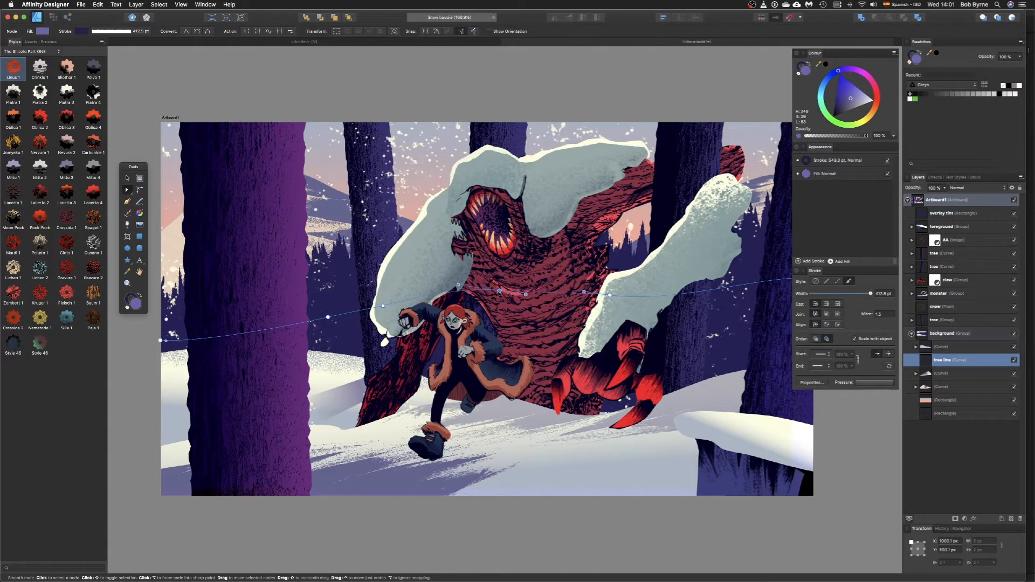
Move the tree line out of the scene to below the artboard and slightly reshape its curve at a middle node
key("v")
scroll(431, 270, "down", 2)
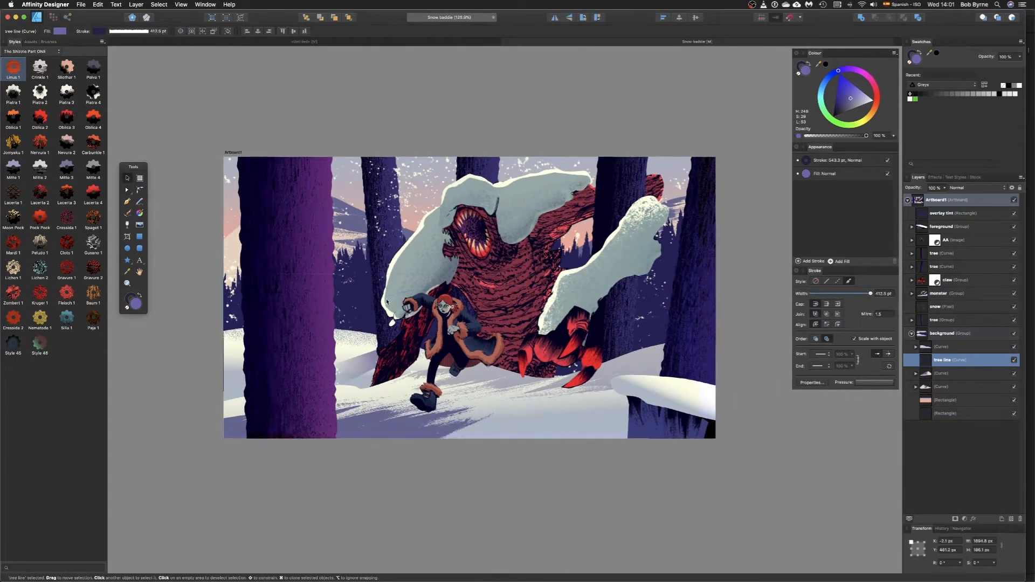
left_click_drag(370, 301, 372, 519)
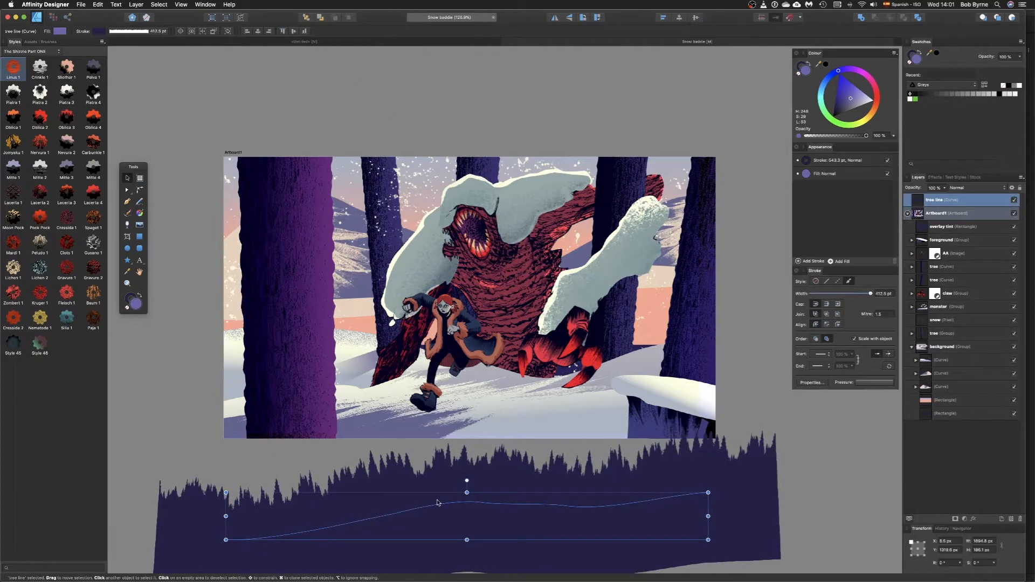
key("a")
left_click_drag(465, 502, 475, 499)
Hide the overlay tint and reposition the gradient and the black texture fill on the large purple foreground tree
left_click(527, 226)
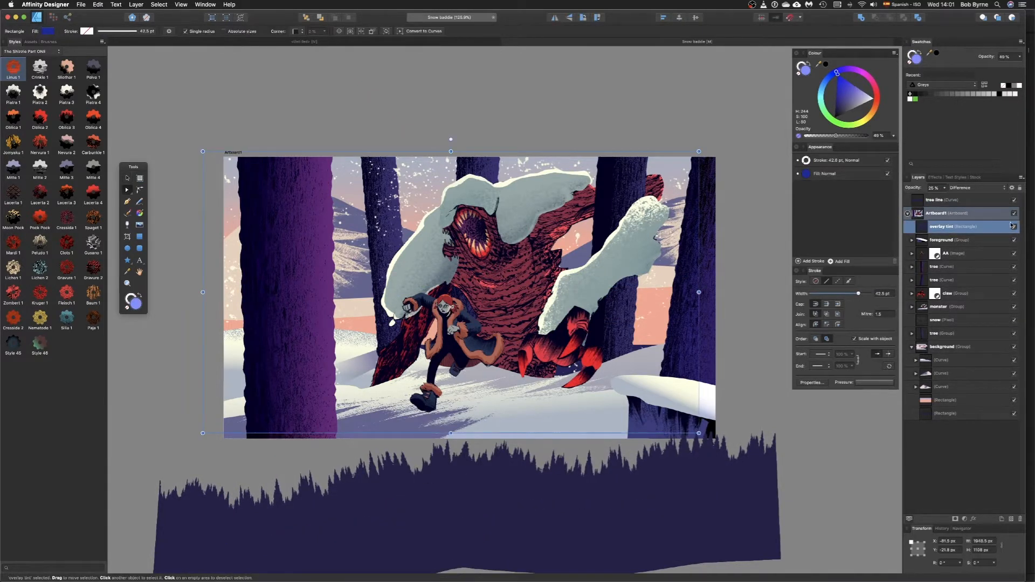
left_click(286, 258)
key("g")
left_click_drag(275, 230, 312, 227)
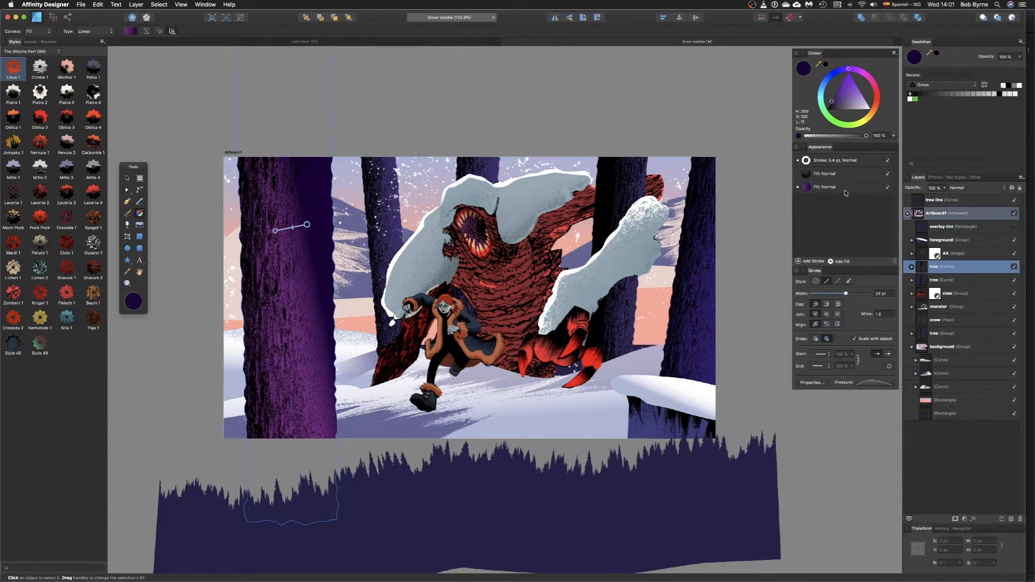
left_click(838, 172)
left_click_drag(262, 206, 342, 273)
Move the running figure's group out of the scene to above the artboard
left_click(503, 312)
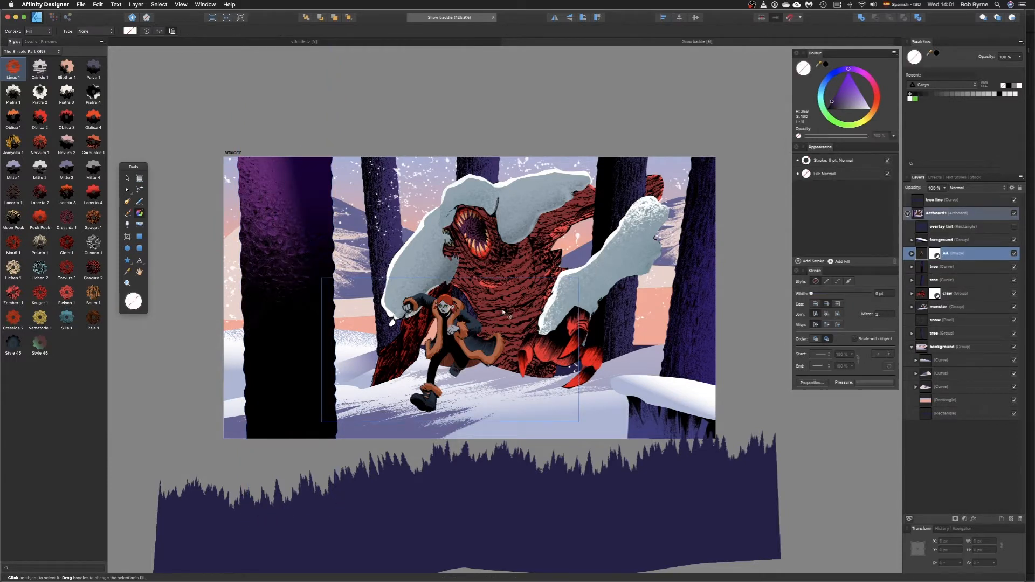
key("v")
left_click_drag(477, 315, 377, 38)
Select the run shadow curve within the front snow group and adjust its black texture fill
left_click(446, 381)
double_click(462, 396)
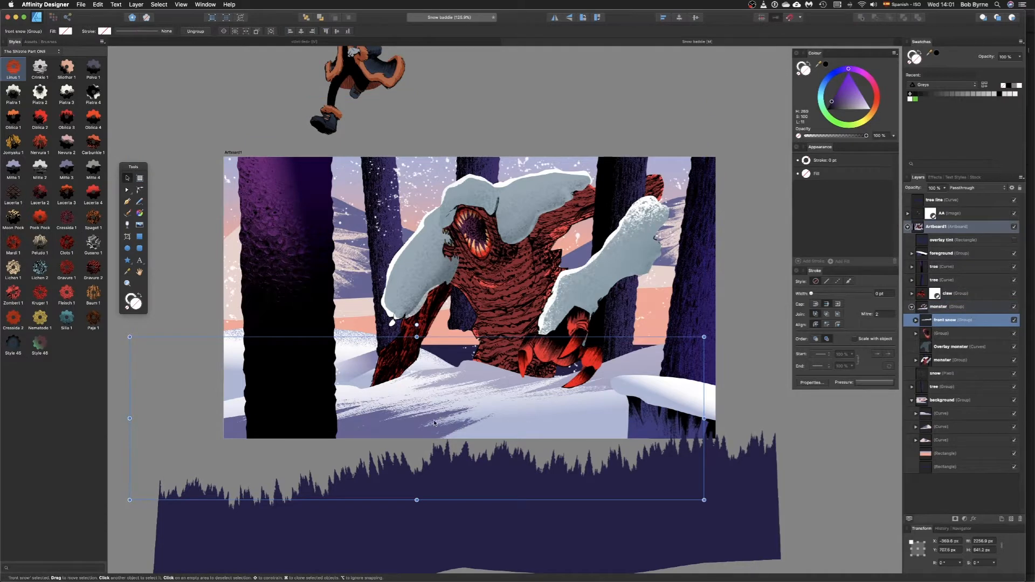
double_click(430, 424)
mouse_move(428, 426)
left_mouse_down()
mouse_move(455, 416)
mouse_move(427, 426)
left_mouse_up()
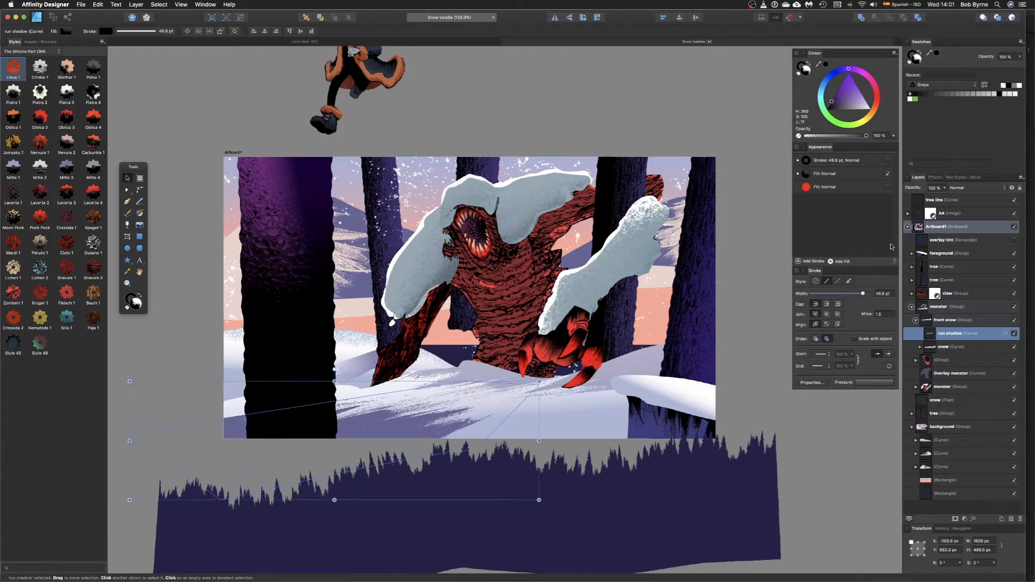
left_click(867, 179)
key("g")
mouse_move(505, 405)
left_mouse_down()
mouse_move(506, 395)
mouse_move(503, 404)
left_mouse_up()
Delete the Overlay monster shape that covers the creature
left_click(504, 308)
key("v")
key("Delete")
Select the body curve inside the monster's b group and stretch its black texture fill
left_click(503, 307)
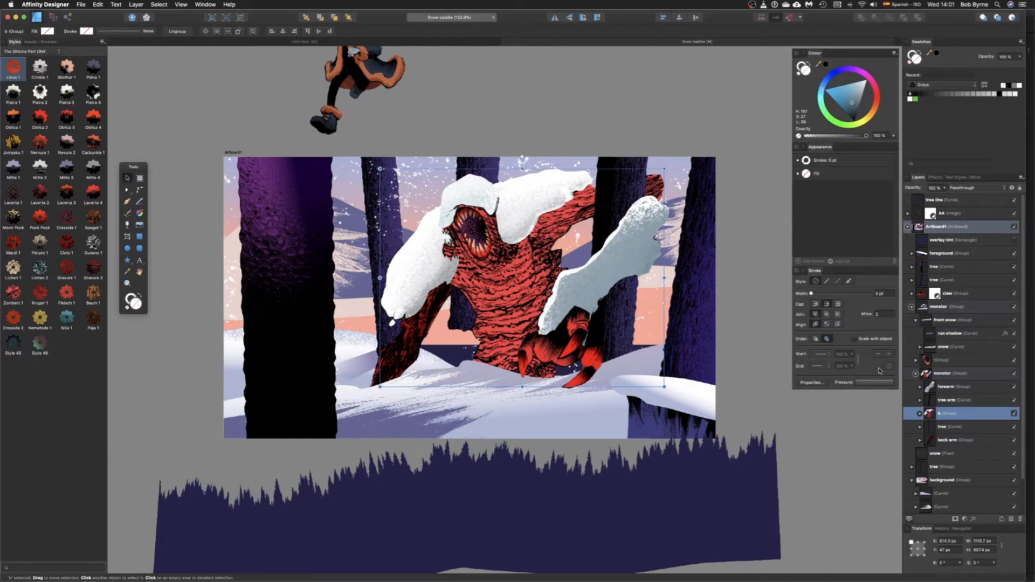
left_click(920, 414)
scroll(956, 440, "down", 5)
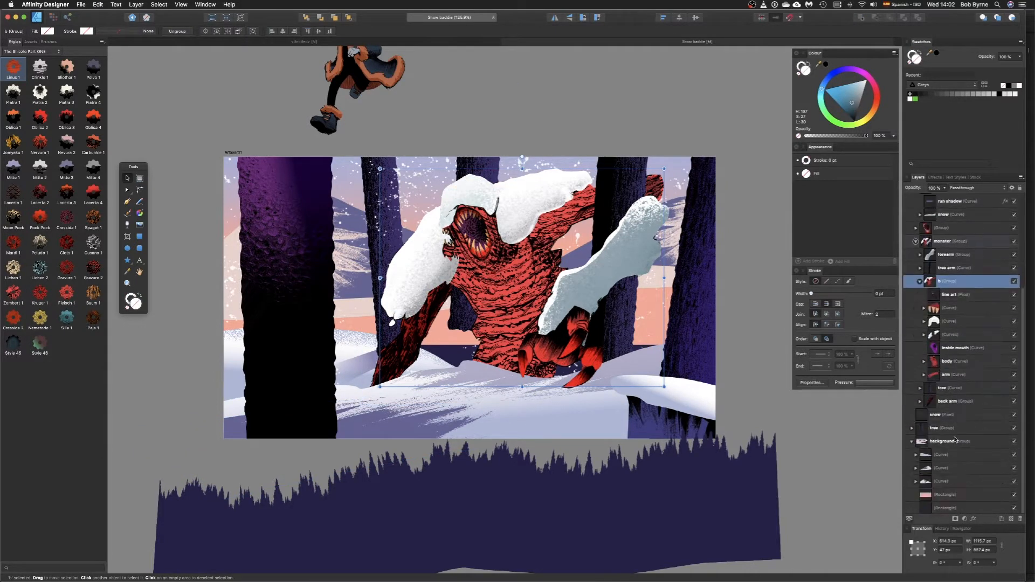
left_click(936, 361)
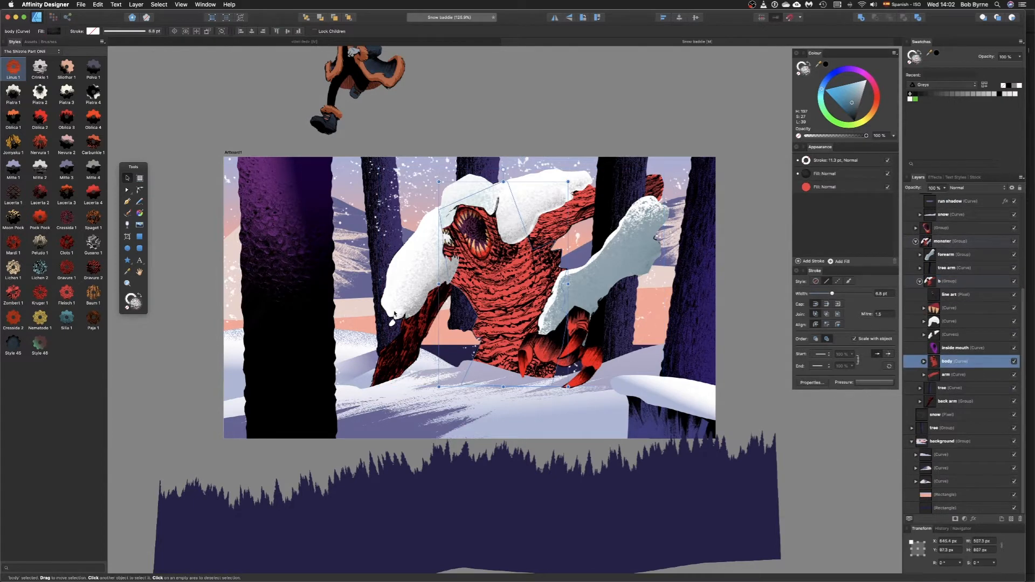
key("g")
scroll(545, 307, "up", 5)
left_click_drag(592, 289, 626, 297)
Try two other texture styles on the monster's body, rotating the first one's texture, and undo these changes
left_click(67, 242)
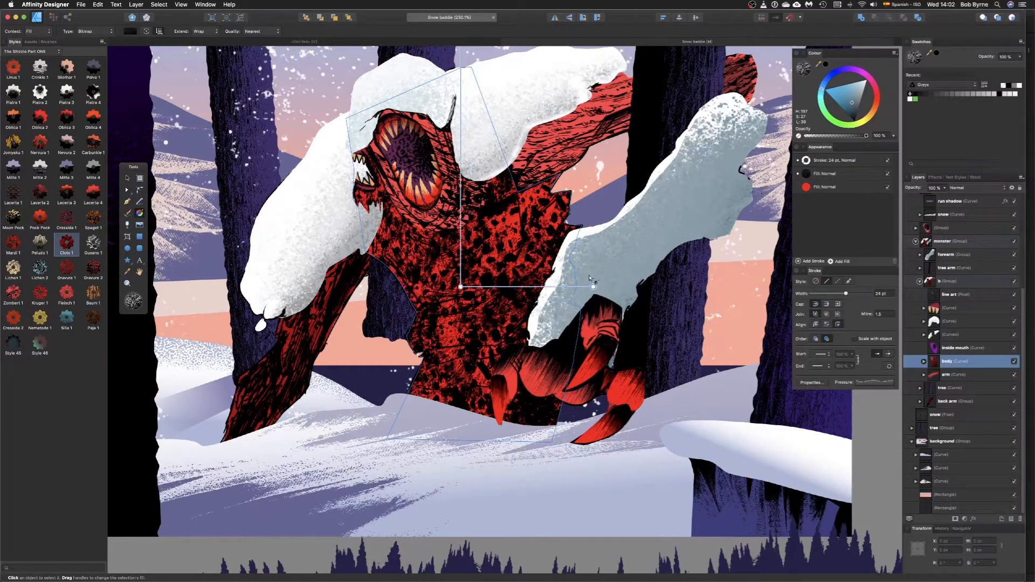
left_click_drag(594, 288, 618, 321)
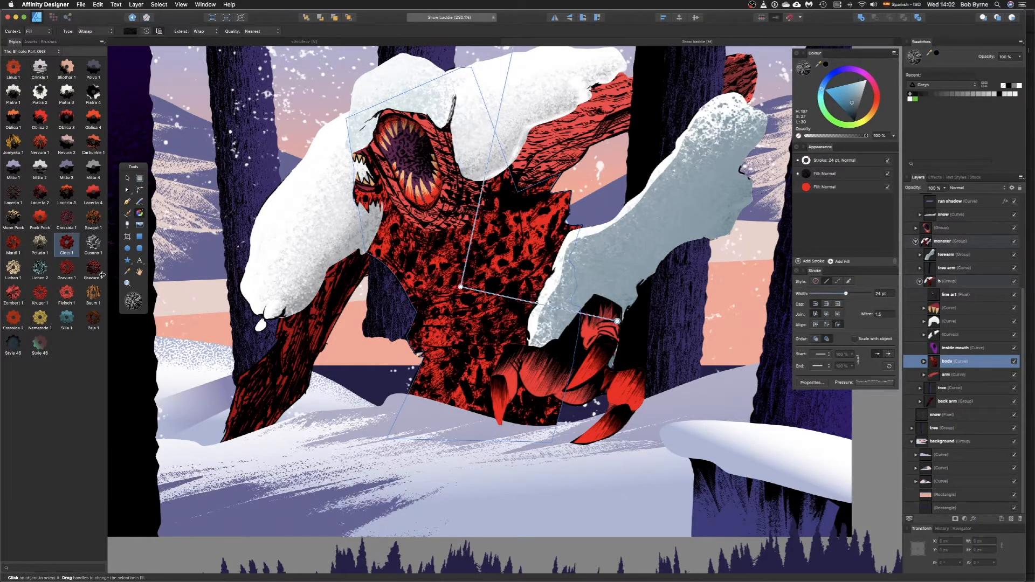
left_click(93, 222)
key("super+z")
key("super+z")
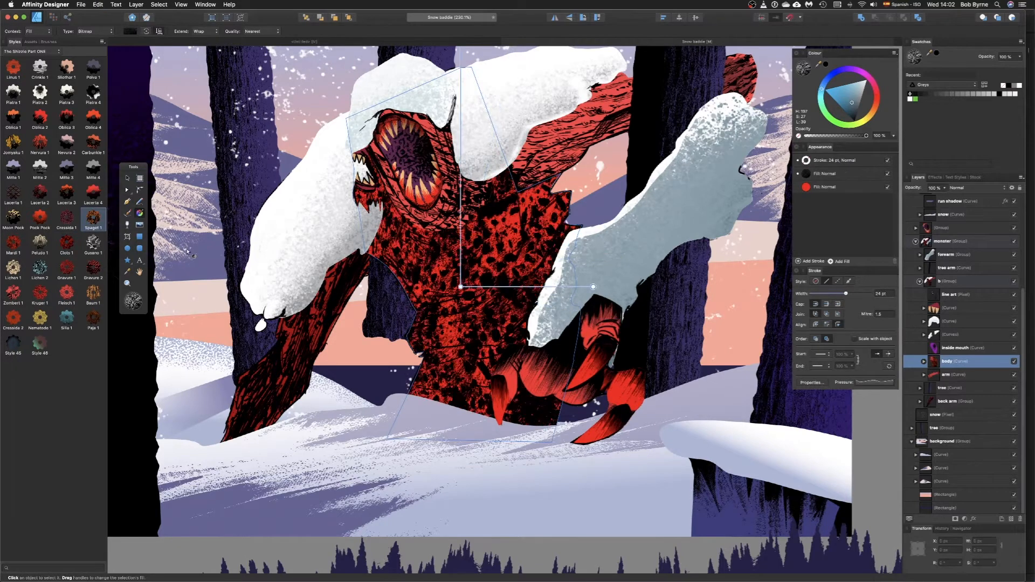
key("super+z")
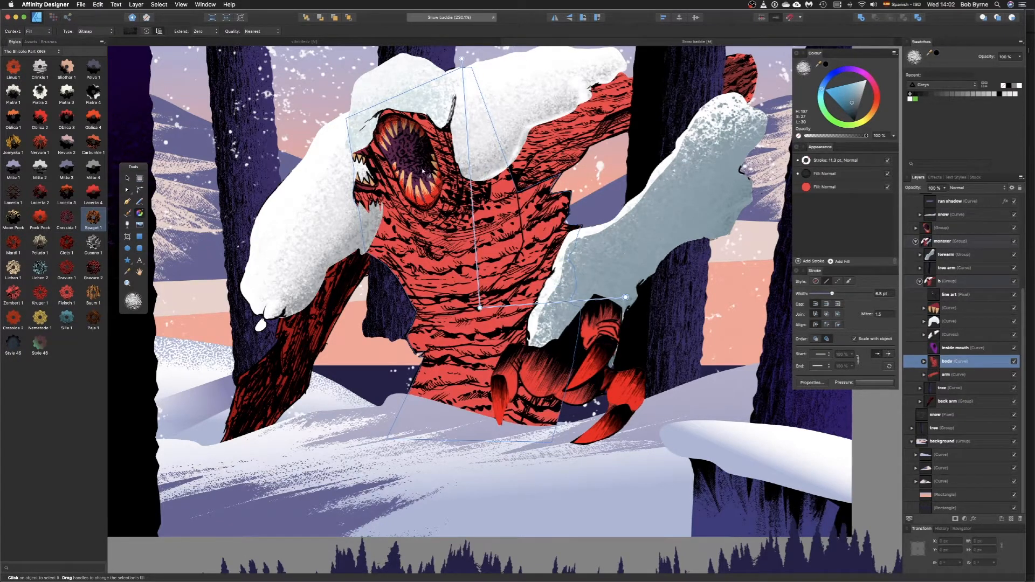
Select the inner claw tip in the claw group and reposition its black texture fill
left_click(613, 333)
left_click(612, 351)
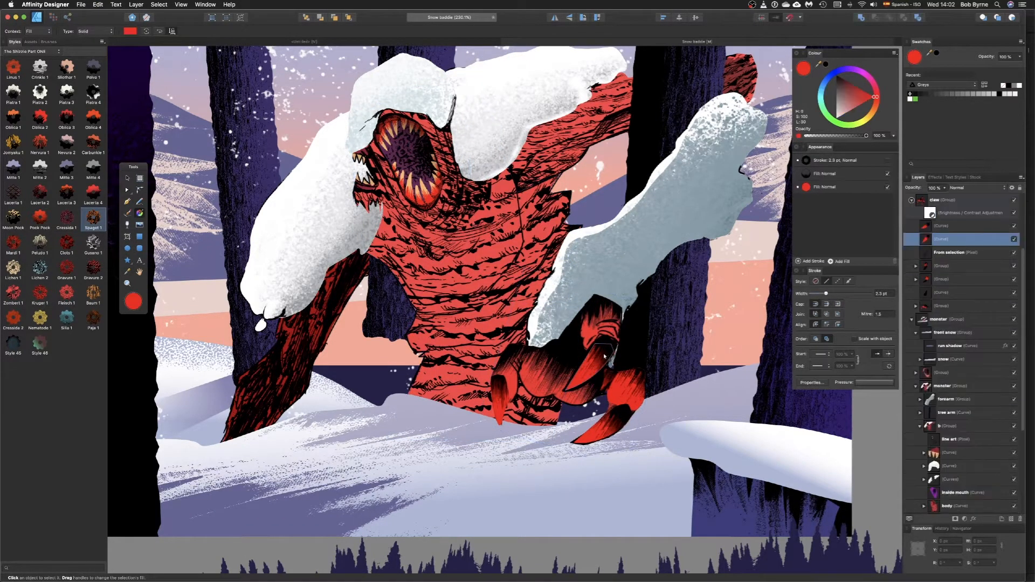
scroll(610, 353, "up", 5)
key("v")
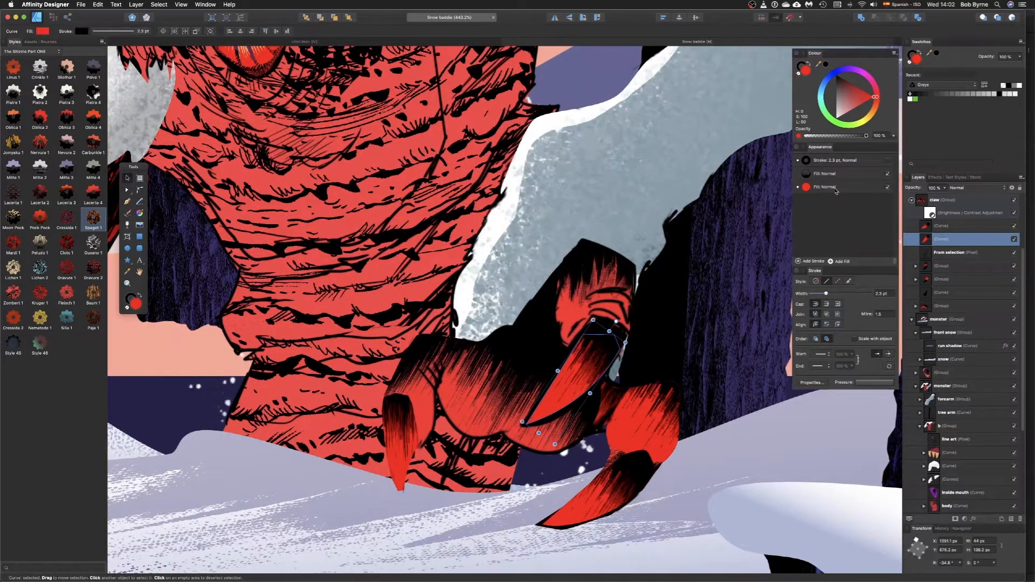
left_click(843, 179)
key("g")
left_click_drag(584, 356, 441, 332)
Select the clawed hand's knuckle shape, rescale its texture fill, and try different Shizzle Part ONE texture styles on it
double_click(475, 370)
left_click_drag(492, 358, 342, 285)
left_click(74, 221)
left_click(94, 219)
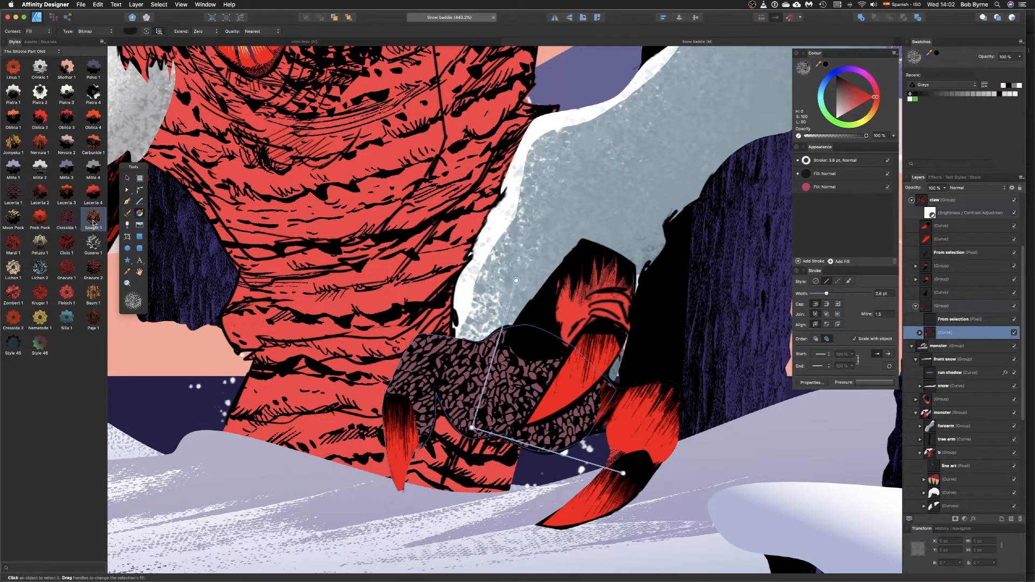
left_click(66, 244)
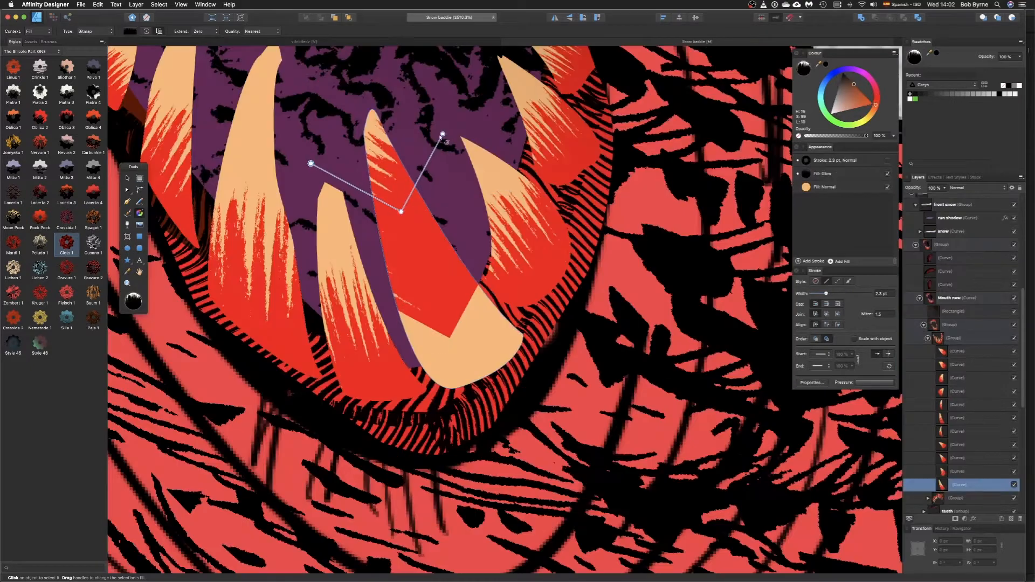
Rescale the texture fill on the mouth's lower tooth and select the inside mouth curve to inspect its fill
left_click_drag(442, 135, 449, 319)
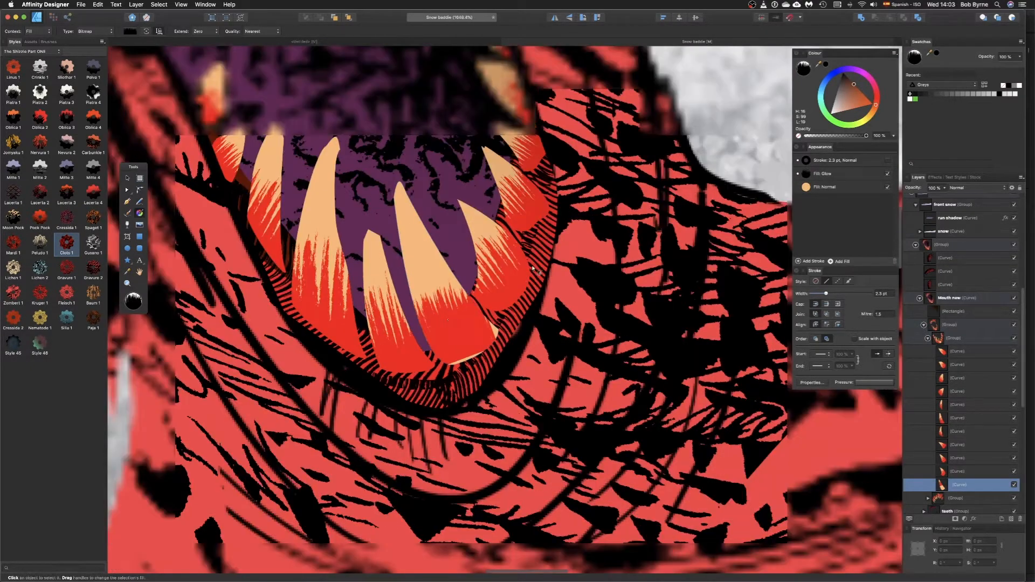
left_click(451, 152)
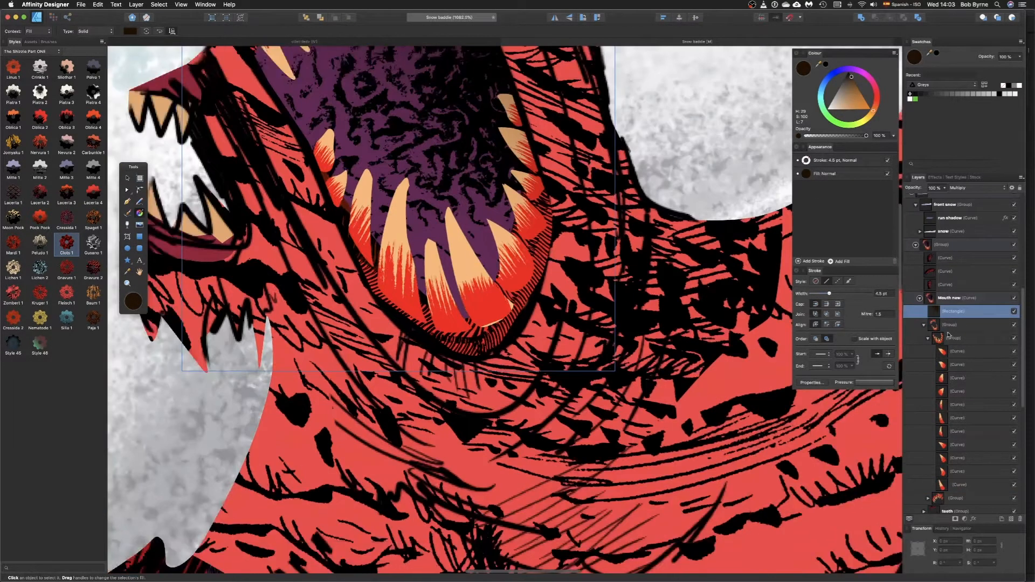
left_click(920, 297)
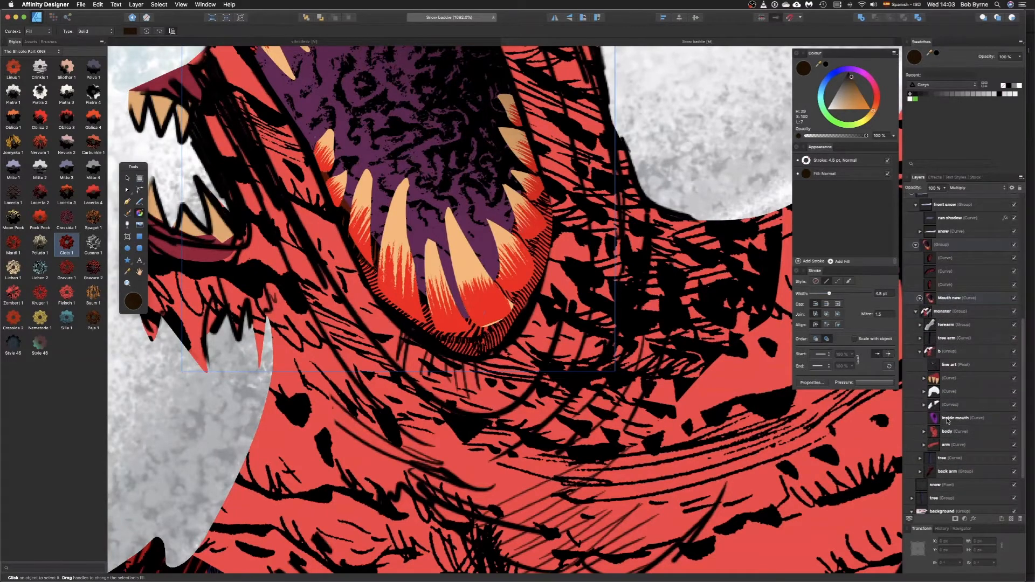
left_click(949, 421)
scroll(442, 202, "down", 4)
left_click_drag(445, 140, 511, 261)
key("v")
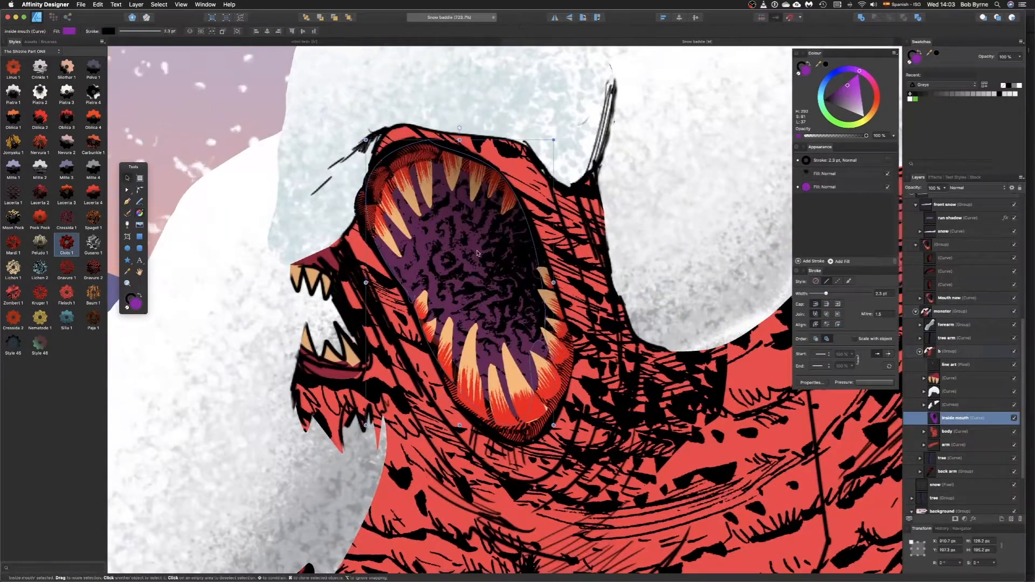
key("g")
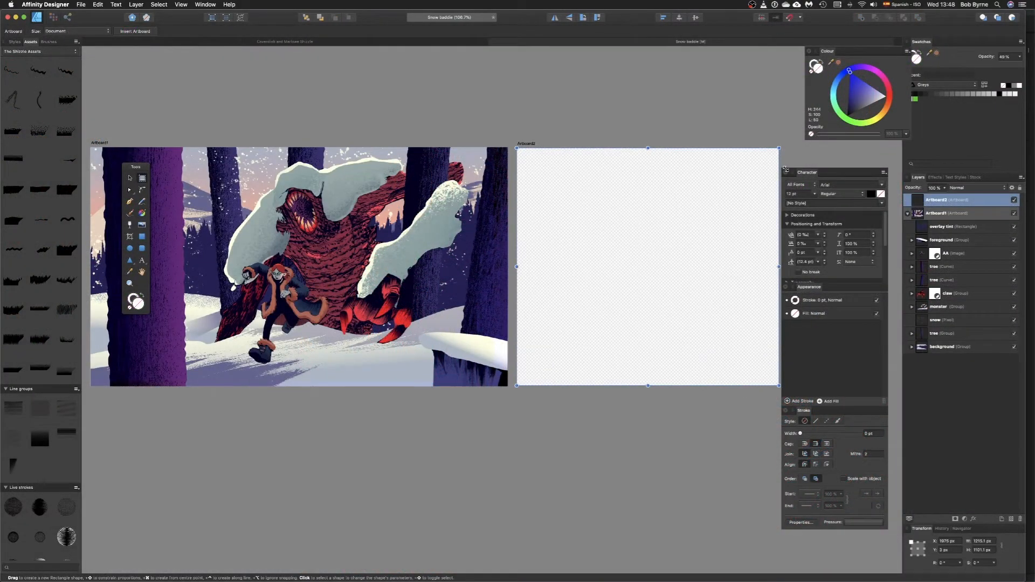
Close the Character panel, move Appearance and Stroke beneath Colour, and fill the empty Artboard2 with a muted purple
left_click(786, 172)
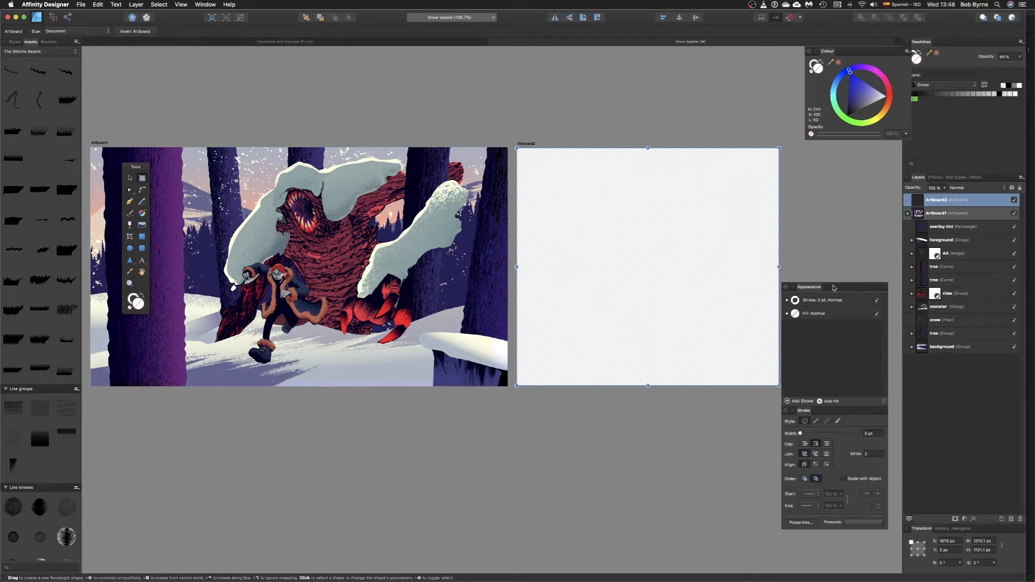
left_click_drag(834, 287, 857, 146)
left_click(874, 109)
left_click(862, 102)
Place the red shape from the Square vectors with rough edges assets on Artboard2 and rotate it into a vertical strip
scroll(63, 199, "down", 15)
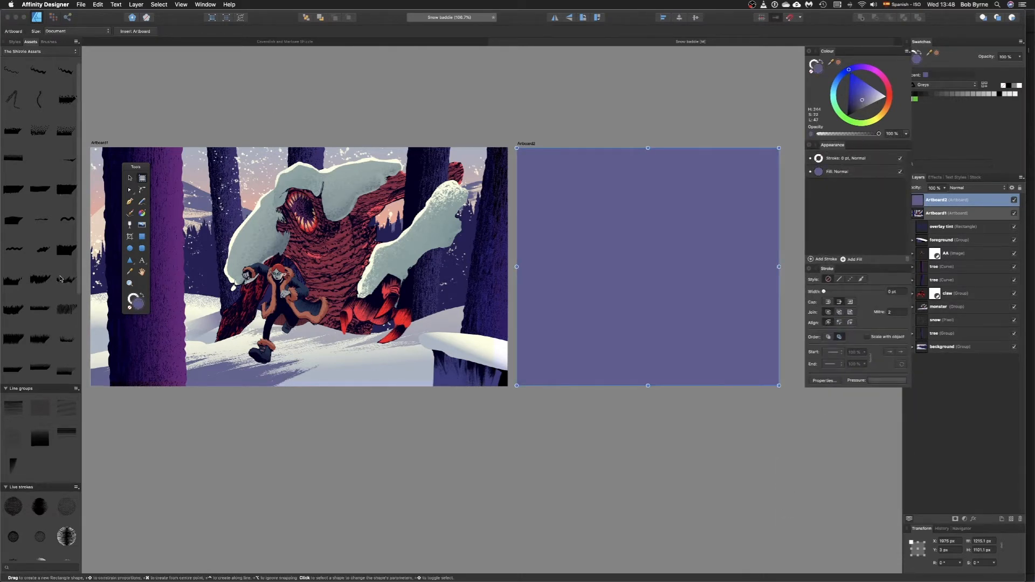
scroll(30, 464, "up", 15)
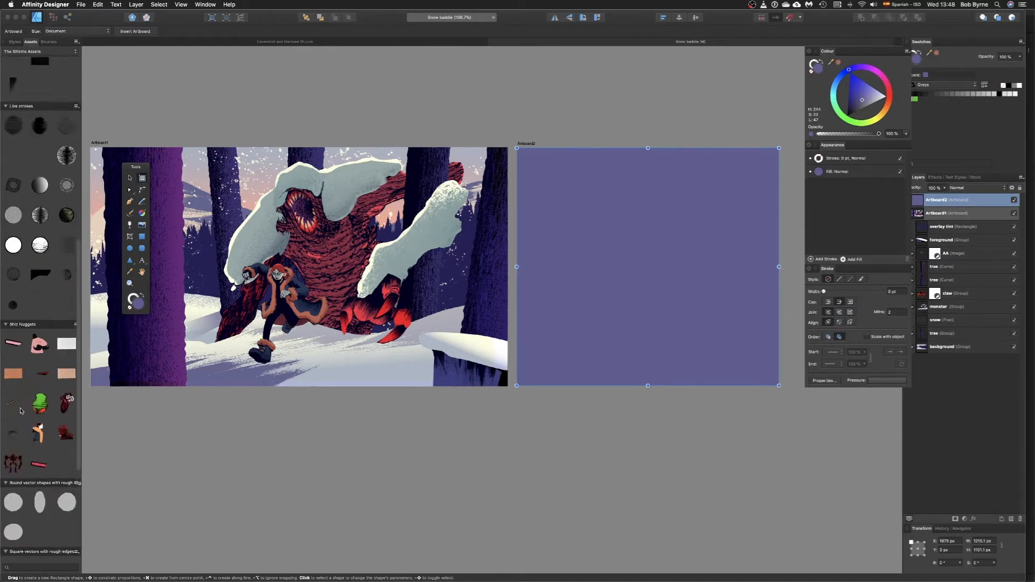
scroll(21, 410, "down", 12)
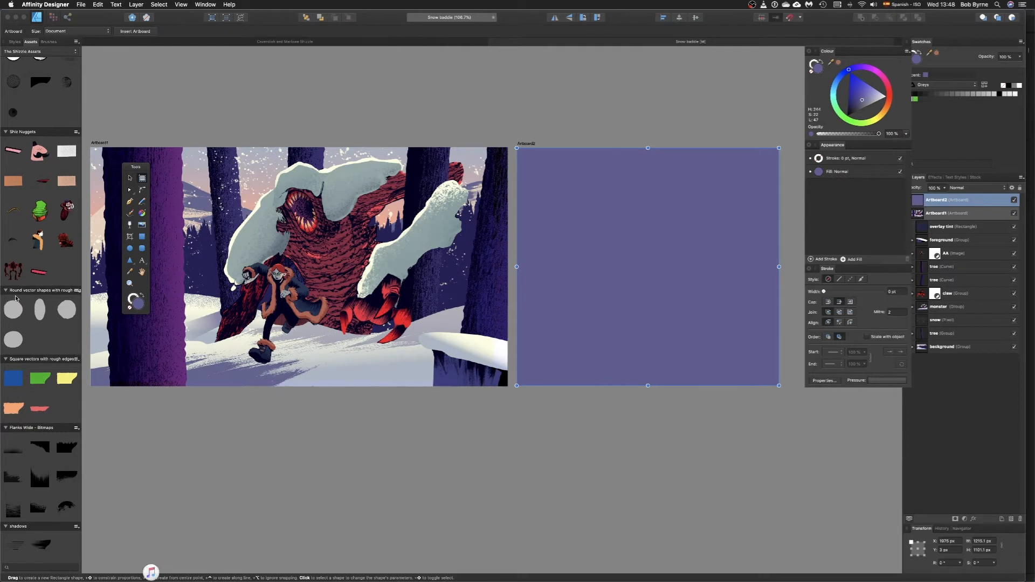
left_click_drag(35, 413, 600, 217)
mouse_move(672, 204)
left_mouse_down()
mouse_move(718, 222)
mouse_move(620, 448)
mouse_move(639, 420)
left_mouse_up()
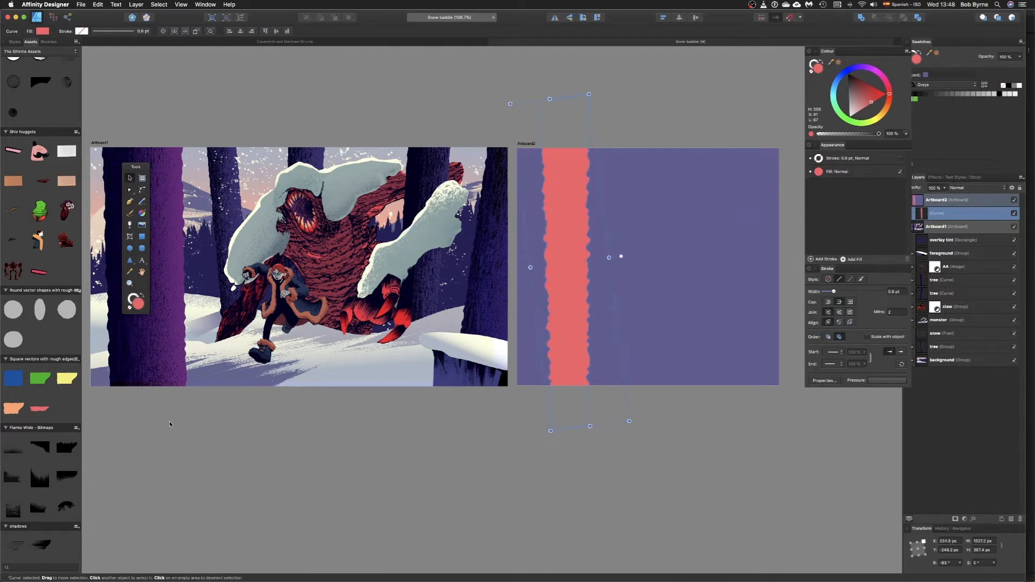
Add the orange rough-edged asset as a larger vertical trunk on Artboard2, replacing the red strip, which is deleted
left_click_drag(11, 412, 636, 240)
left_click_drag(696, 229, 937, 165)
left_click_drag(481, 208, 383, 251)
left_click_drag(370, 187, 599, 126)
scroll(600, 125, "left", 5)
left_click(591, 196)
key("Delete")
left_click_drag(754, 207, 641, 207)
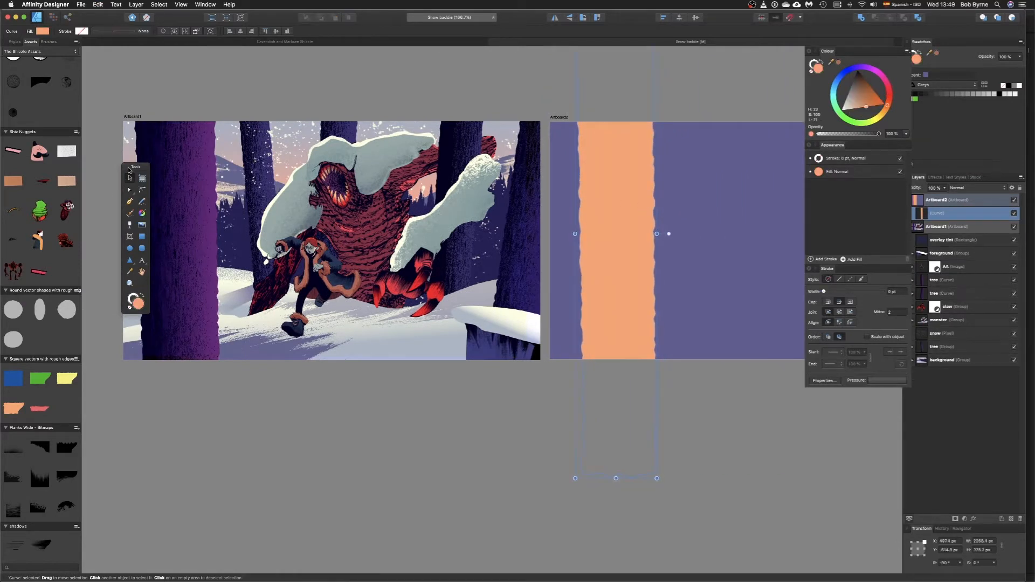
Move the Tools panel aside, switch the styles to The Shizzle Part ONE, and apply a dark bark-like style to the orange trunk
left_click_drag(130, 177, 91, 173)
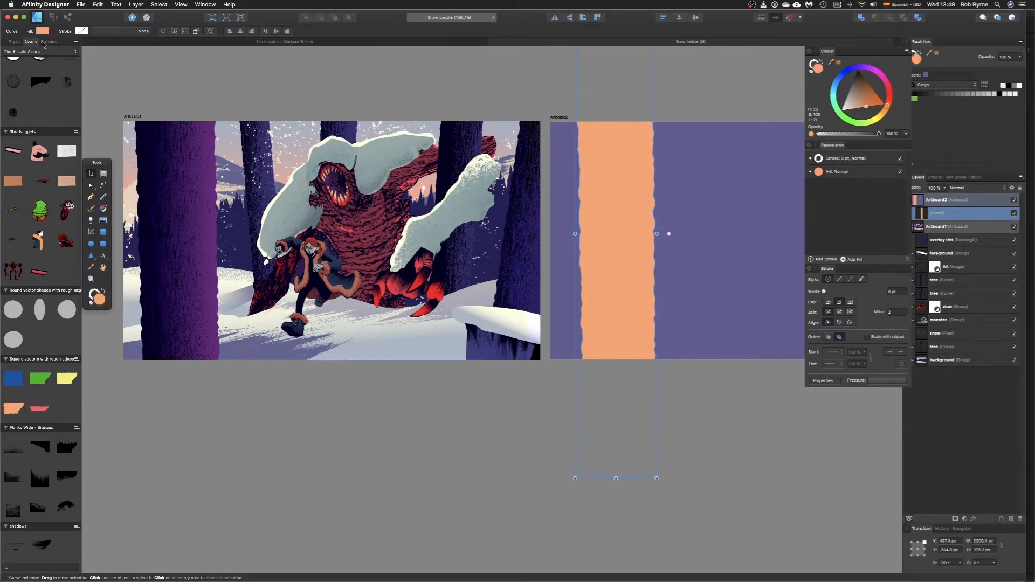
left_click(12, 41)
left_click(16, 51)
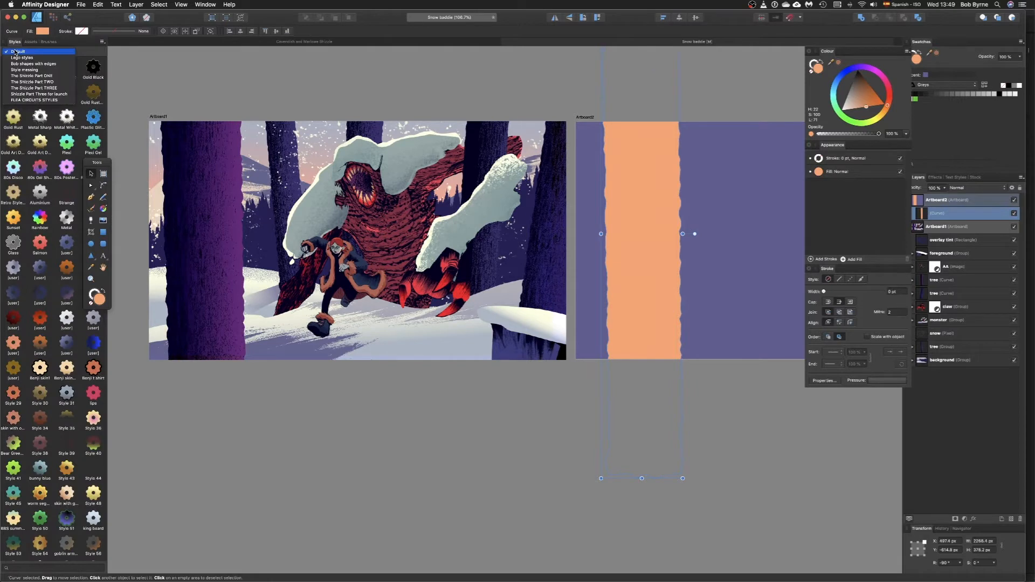
left_click(30, 76)
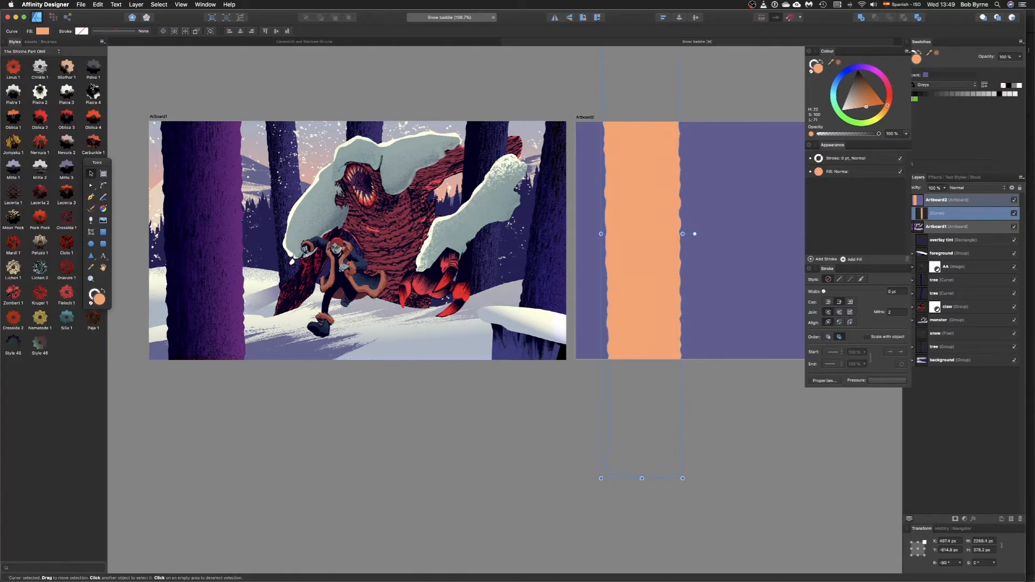
left_click(93, 69)
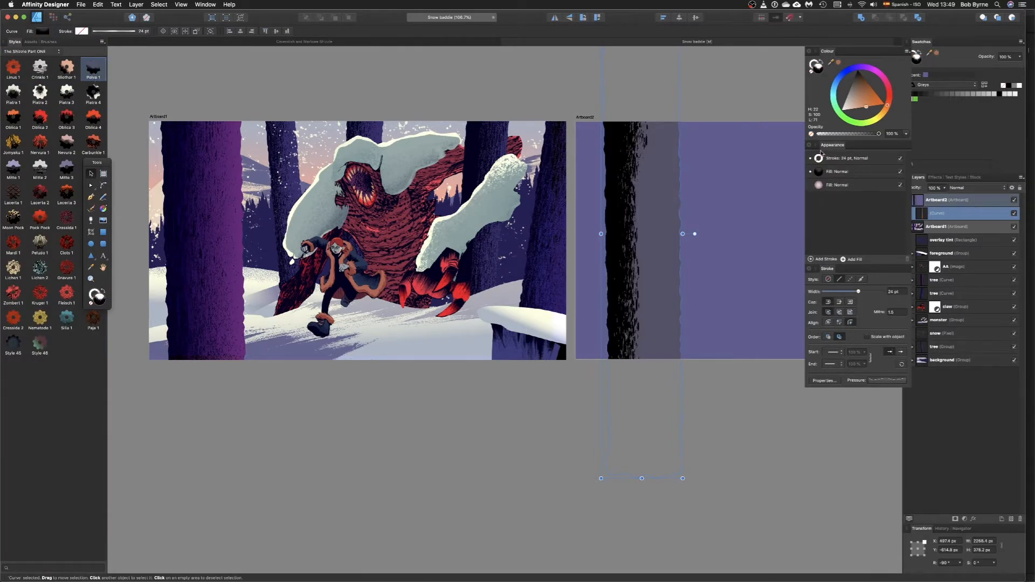
Recolour the Artboard2 trunk's base fill with purple sampled from Artboard1's large tree and add a sideways linear gradient across the trunk
left_click(860, 184)
left_click_drag(832, 64, 232, 193)
left_click(838, 64)
mouse_move(660, 126)
left_mouse_down()
mouse_move(233, 206)
mouse_move(707, 212)
left_mouse_up()
key("g")
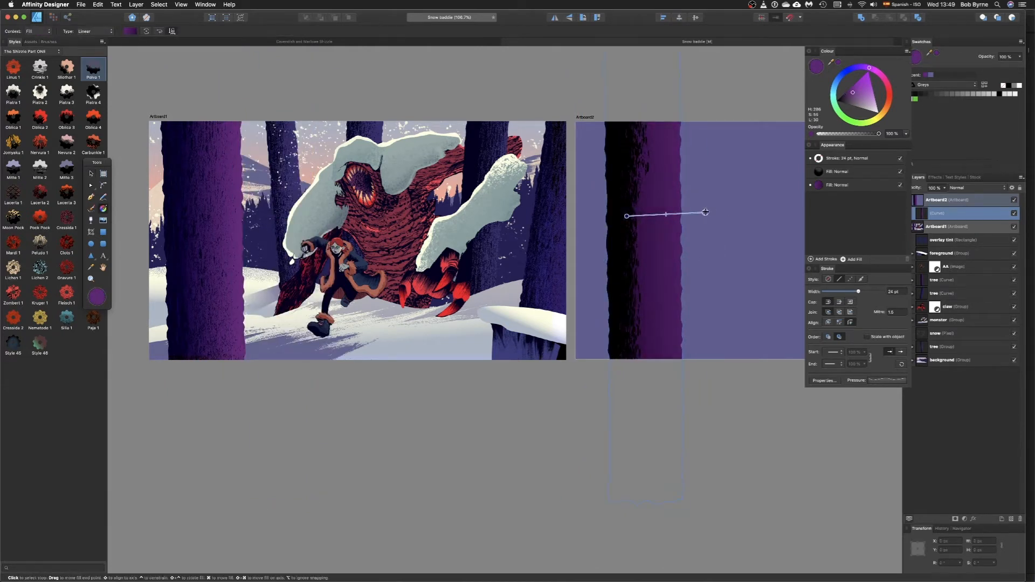
key("v")
scroll(671, 189, "down", 2)
Duplicate the purple trunk beside the original and give the copy the Piatra 1 style with a dark grey base fill
left_click_drag(727, 150, 613, 153)
left_click_drag(539, 164, 624, 164)
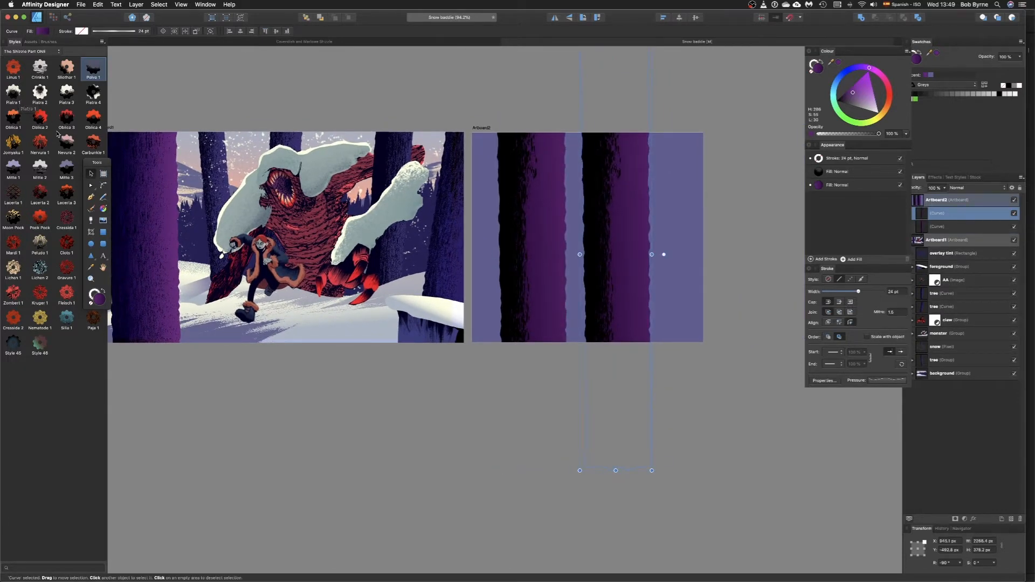
left_click(13, 94)
left_click(40, 94)
left_click(8, 95)
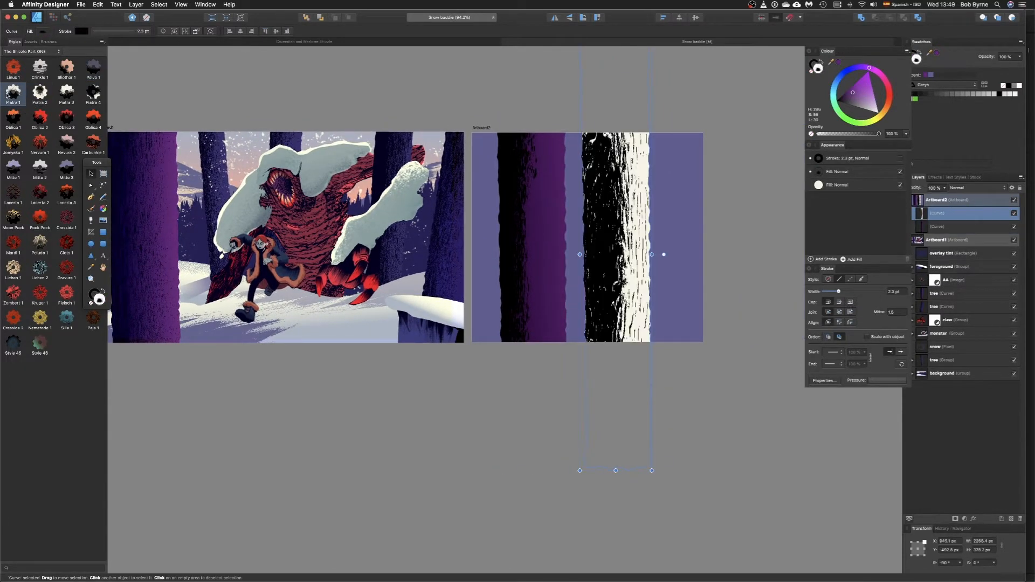
left_click(828, 185)
left_click_drag(861, 92, 861, 81)
Scale both Artboard2 trunks down together and reposition them nearer the artboard's left edge
left_click_drag(491, 217, 665, 319)
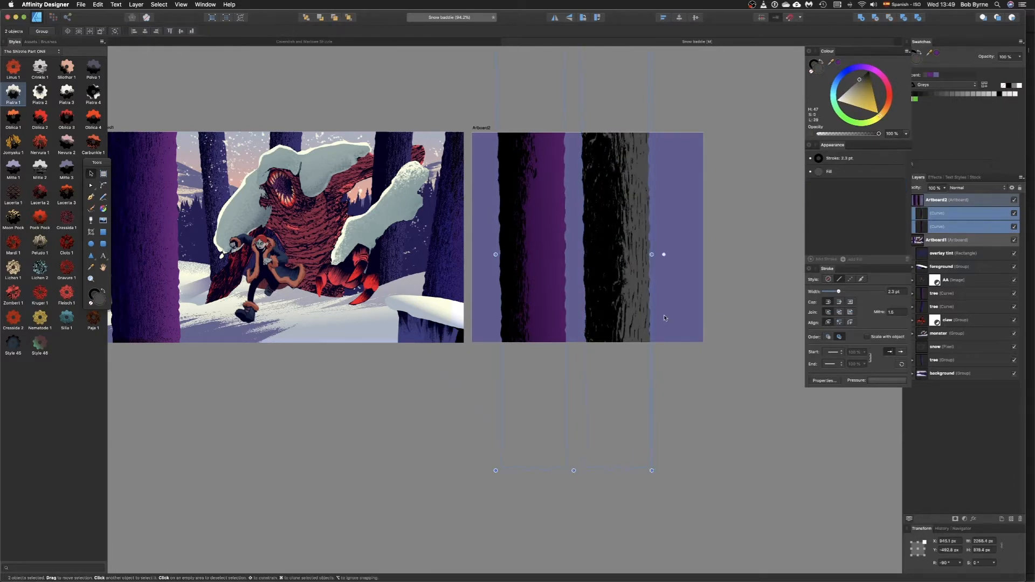
left_click_drag(583, 364, 575, 350)
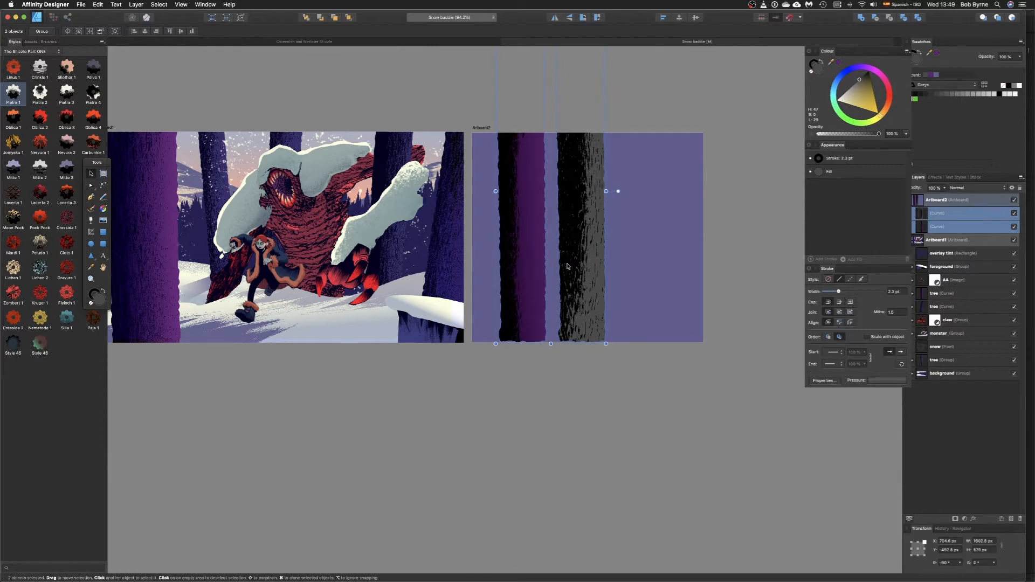
left_click_drag(573, 265, 563, 292)
left_click(631, 237)
Duplicate the grey trunk to its right and apply the Sajer 3 style from The Shizzle Part TWO to the copy
left_click_drag(572, 181, 637, 181)
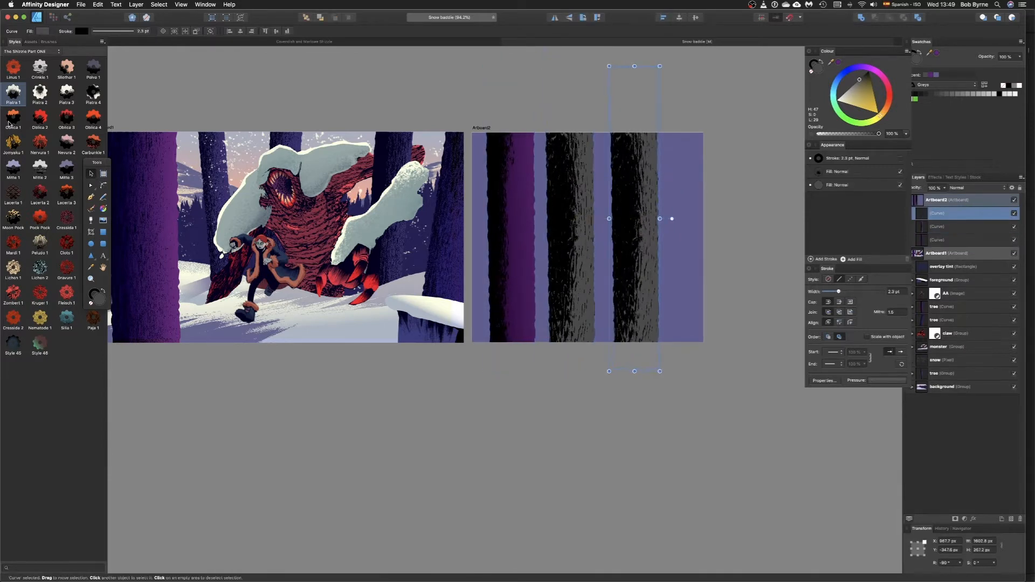
left_click_drag(97, 165, 128, 163)
left_click(51, 52)
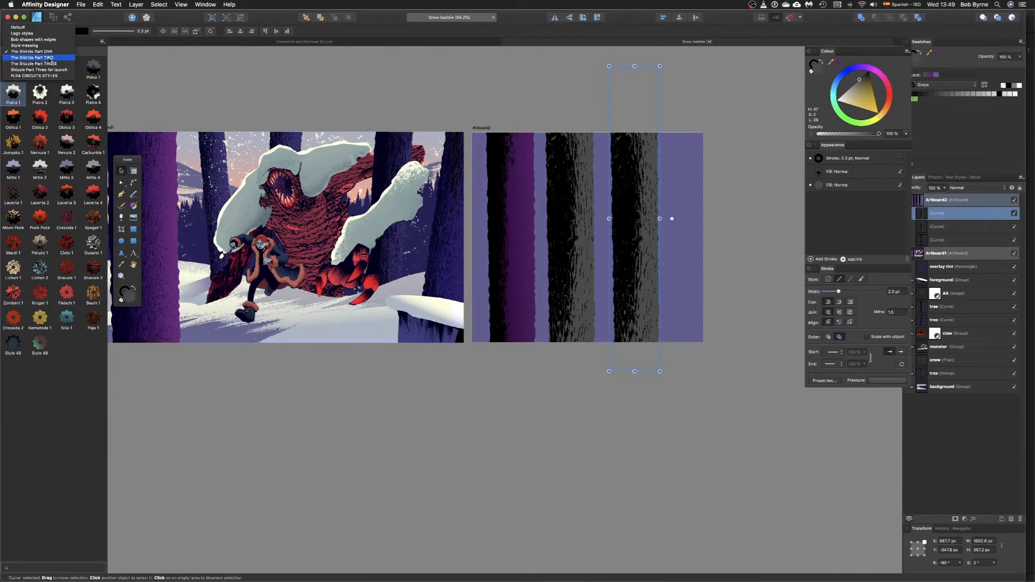
left_click(49, 76)
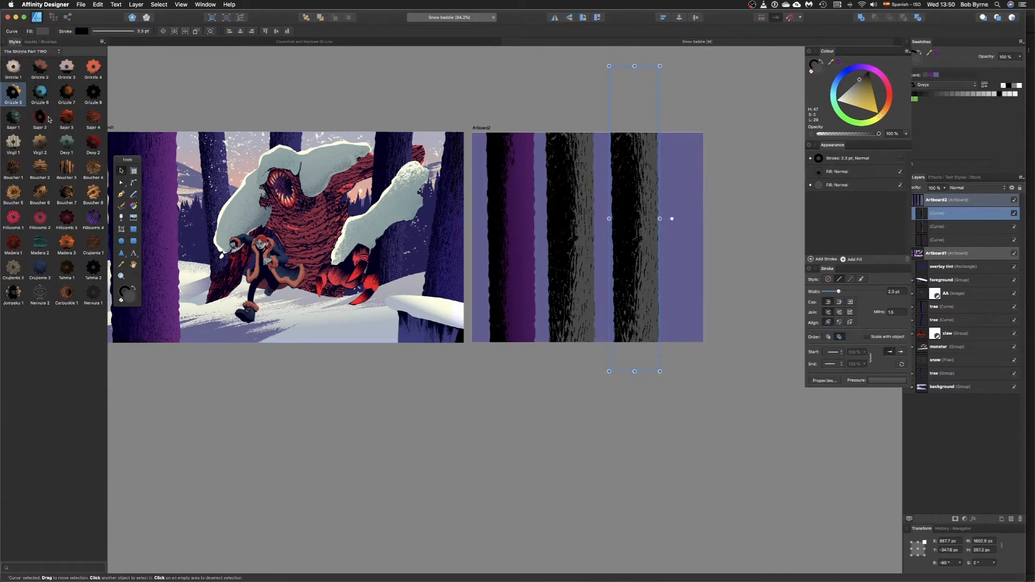
left_click(15, 121)
left_click(37, 119)
left_click(73, 122)
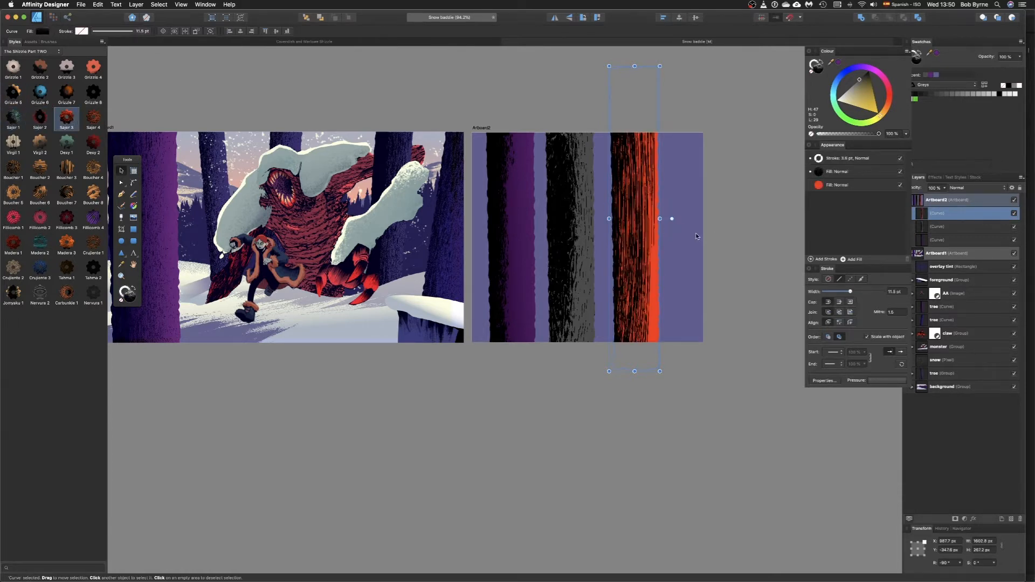
Recolour the base fills of the red third trunk and the grey middle trunk with the sampled purple
scroll(709, 231, "up", 4)
left_click(842, 186)
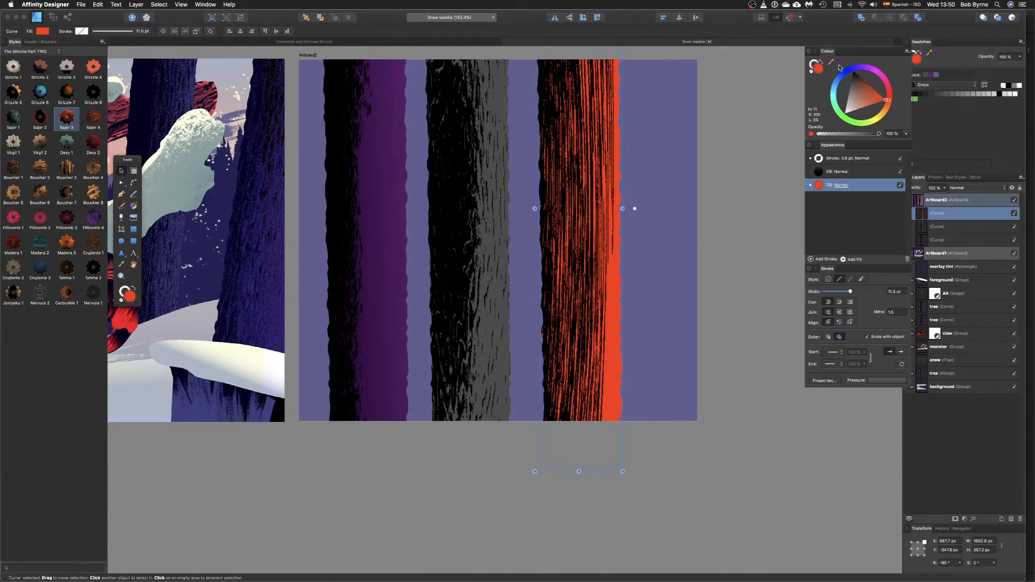
left_click(839, 62)
left_click(930, 230)
left_click(853, 186)
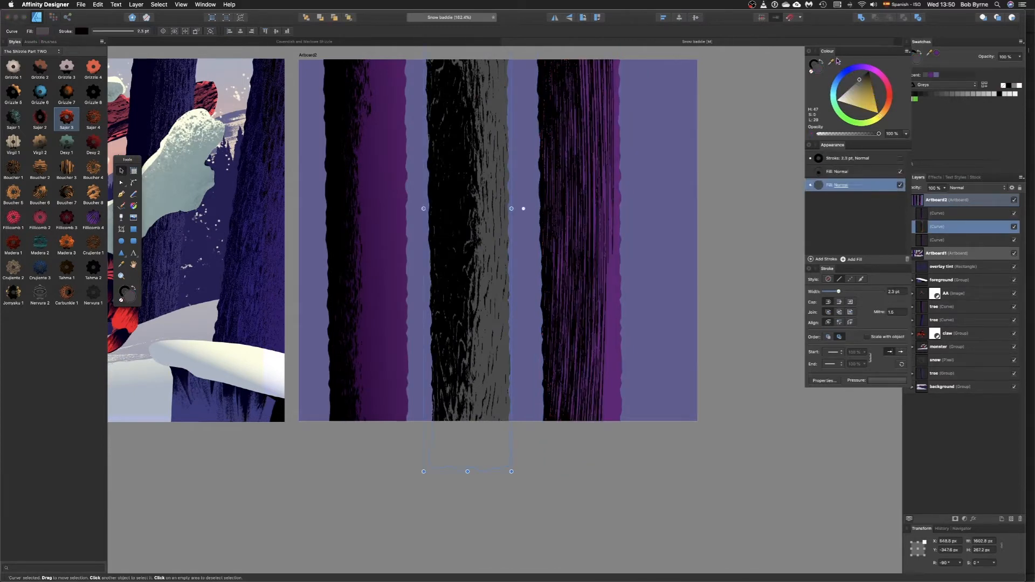
left_click(838, 61)
scroll(567, 161, "down", 4)
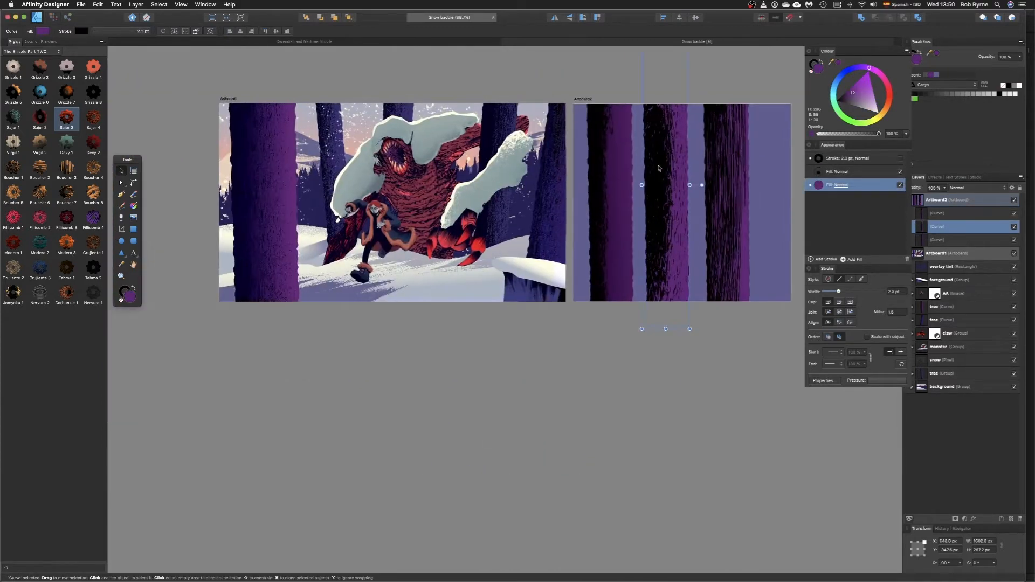
Enlarge the third trunk and lean it to the right, and widen Artboard2 to make room for it
left_click(613, 177)
left_click(244, 234)
left_click(724, 208)
left_click_drag(724, 208, 566, 222)
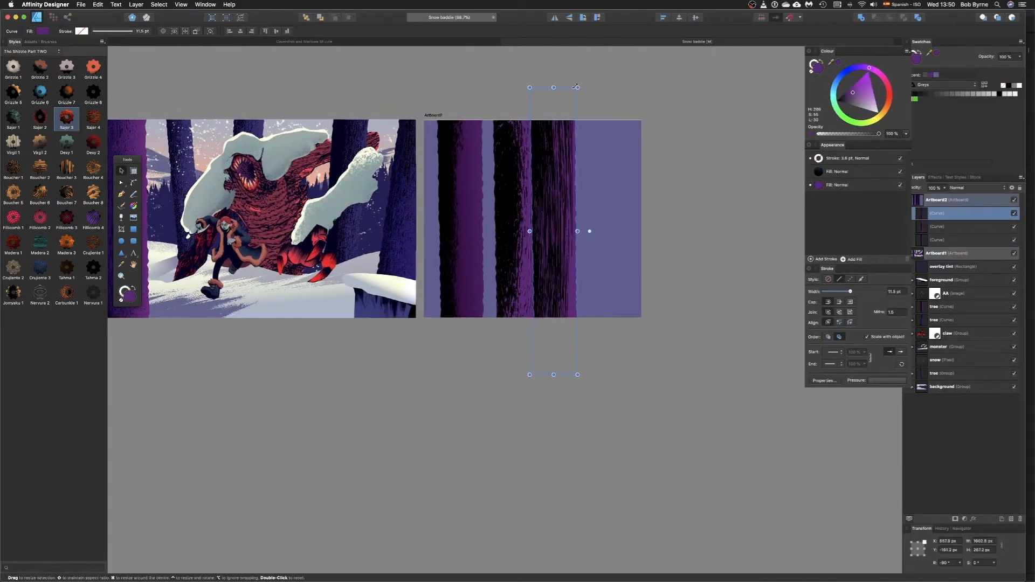
left_click_drag(577, 86, 833, 218)
left_click(444, 117)
scroll(670, 211, "up", 1)
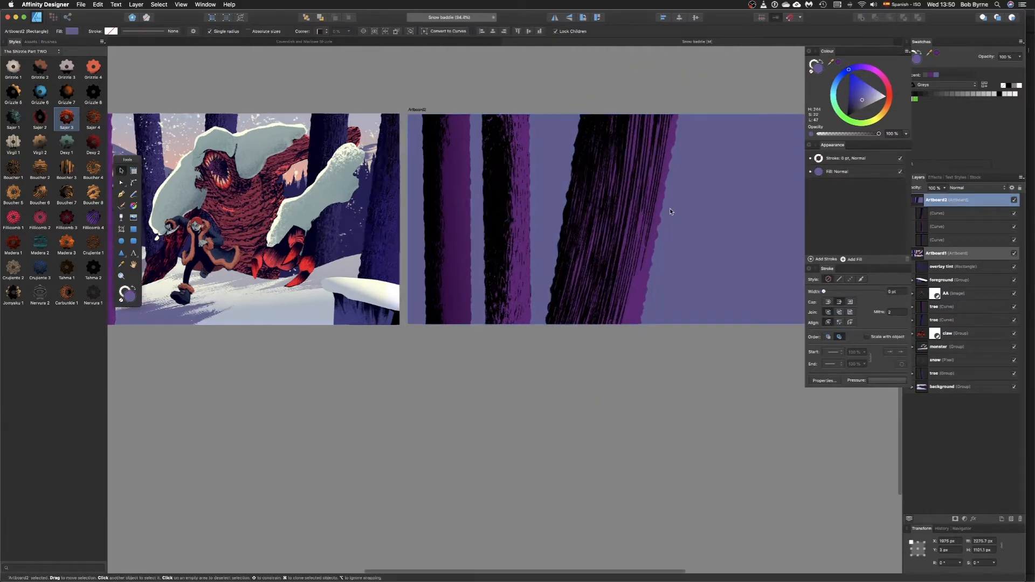
Move the large leaning trunk to the far right of Artboard2, and try the Grizzle 6 style on it before undoing that style
scroll(670, 211, "up", 4)
left_click_drag(716, 195, 564, 224)
left_click_drag(480, 221, 679, 235)
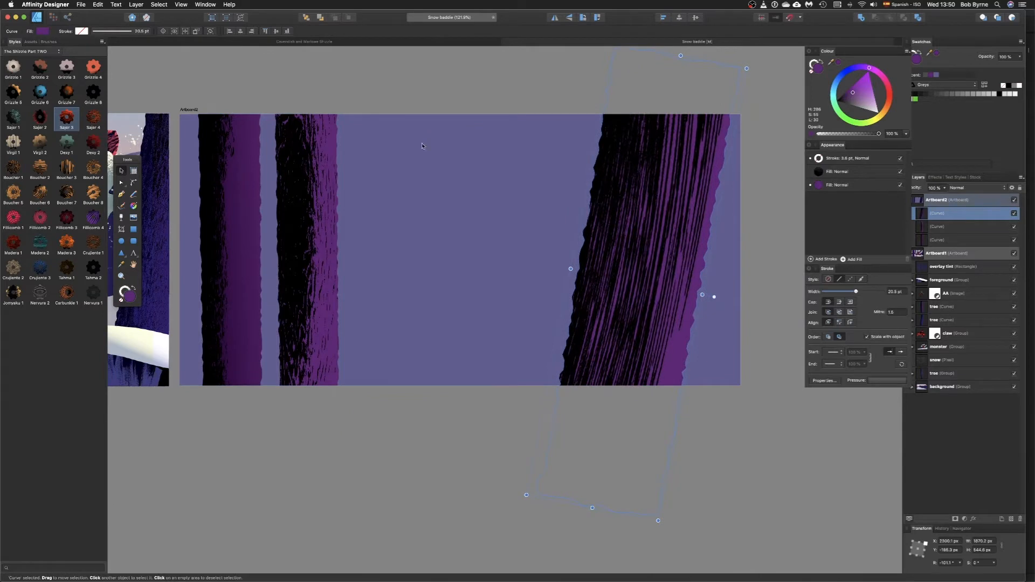
left_click(40, 95)
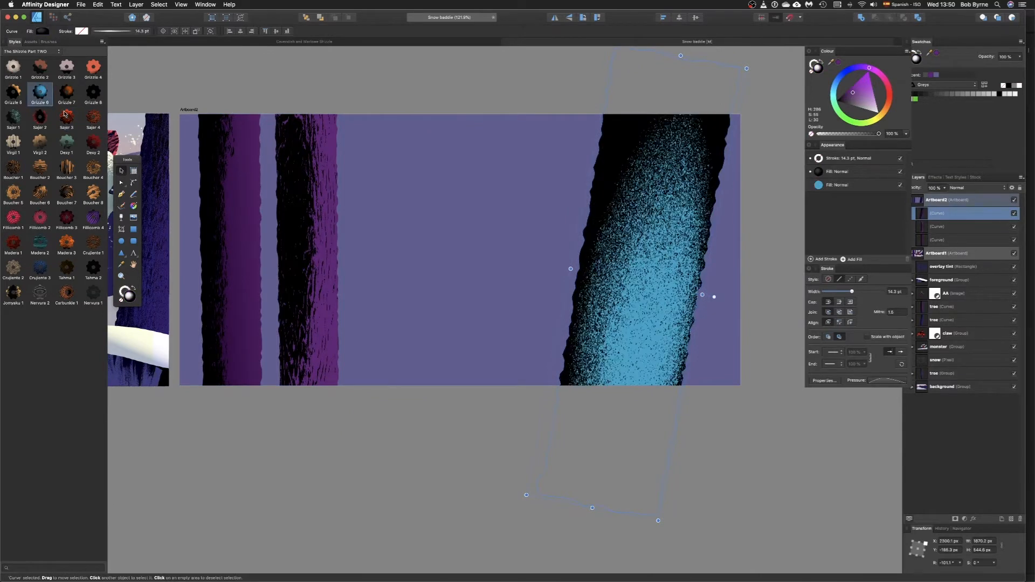
key("super+z")
Scale the middle trunk down to a thinner one, shift it slightly right, and darken its base fill to a deep purple
left_click_drag(310, 217, 356, 287)
left_click_drag(373, 355, 349, 276)
left_click_drag(317, 195, 327, 266)
left_click(856, 187)
left_click_drag(854, 92, 846, 99)
Draw a closed wavy snowbank with the Pencil tool across the lower part of Artboard2, with no stroke and a white fill
key("n")
mouse_move(179, 345)
left_mouse_down()
mouse_move(323, 306)
mouse_move(475, 331)
mouse_move(637, 304)
mouse_move(745, 311)
left_mouse_up()
mouse_move(776, 416)
left_mouse_down()
mouse_move(232, 460)
mouse_move(180, 388)
mouse_move(173, 348)
left_mouse_up()
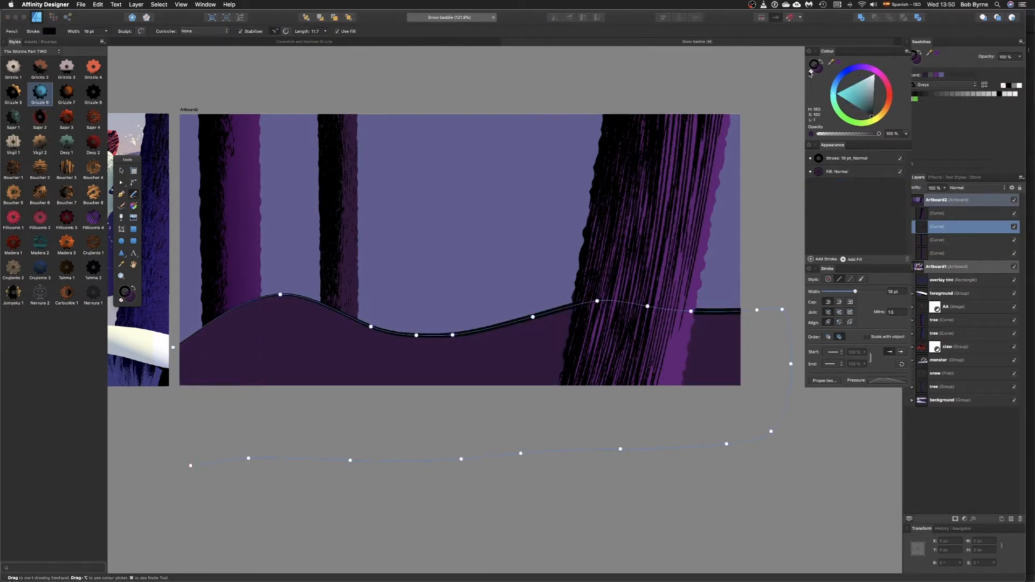
left_click(811, 72)
left_click(819, 69)
left_click_drag(858, 98, 899, 138)
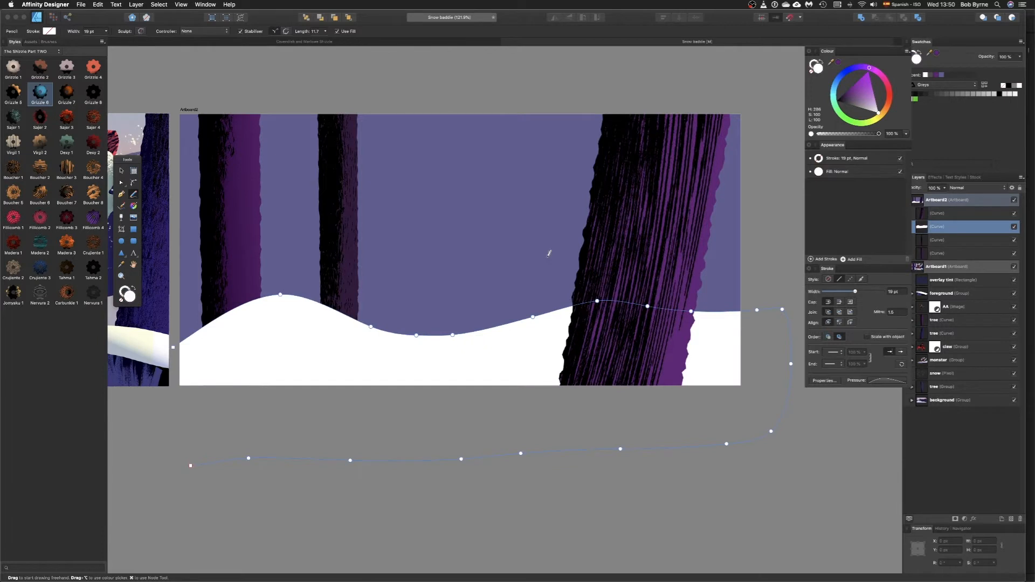
Bring the left purple trunk in front of the snow and tilt the thin middle trunk
key("v")
left_click(232, 199)
left_click(348, 18)
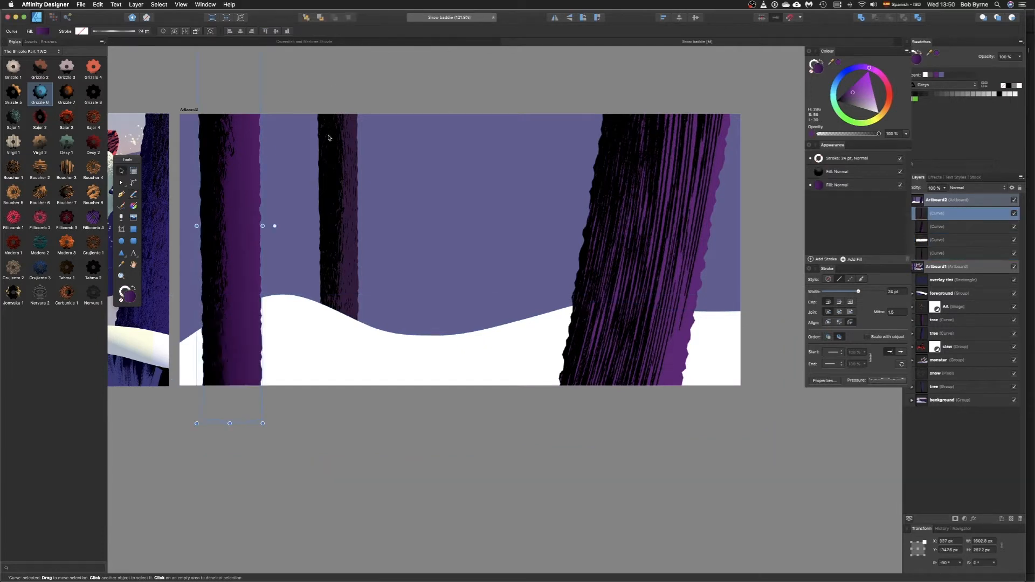
left_click(330, 140)
left_click_drag(363, 342, 376, 337)
left_click_drag(356, 253, 351, 254)
Try several styles from The Shizzle Part ONE on the left trunk and settle on the red Pock Pock style
left_click(247, 214)
left_click_drag(331, 213, 354, 220)
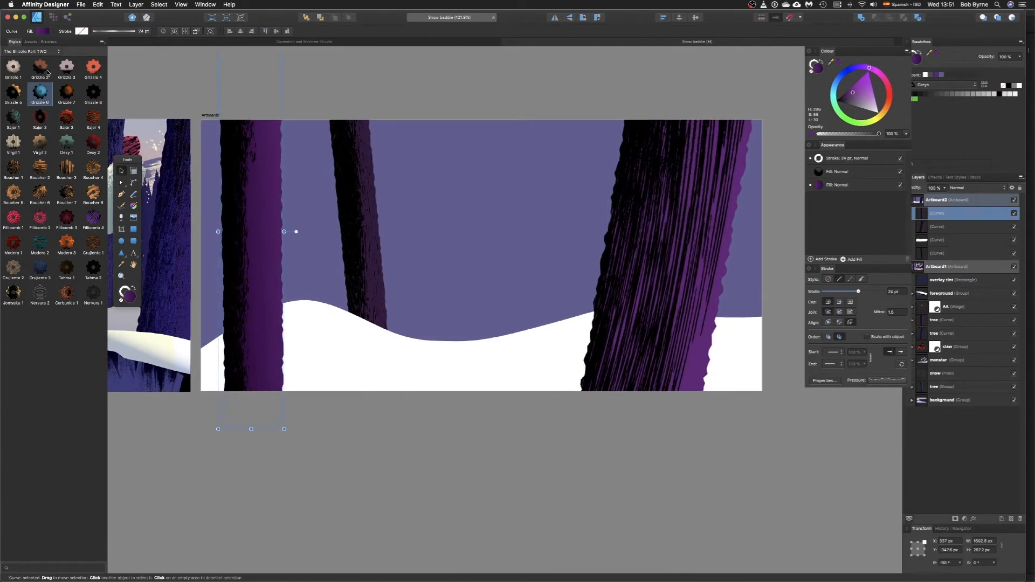
left_click(32, 51)
left_click(30, 45)
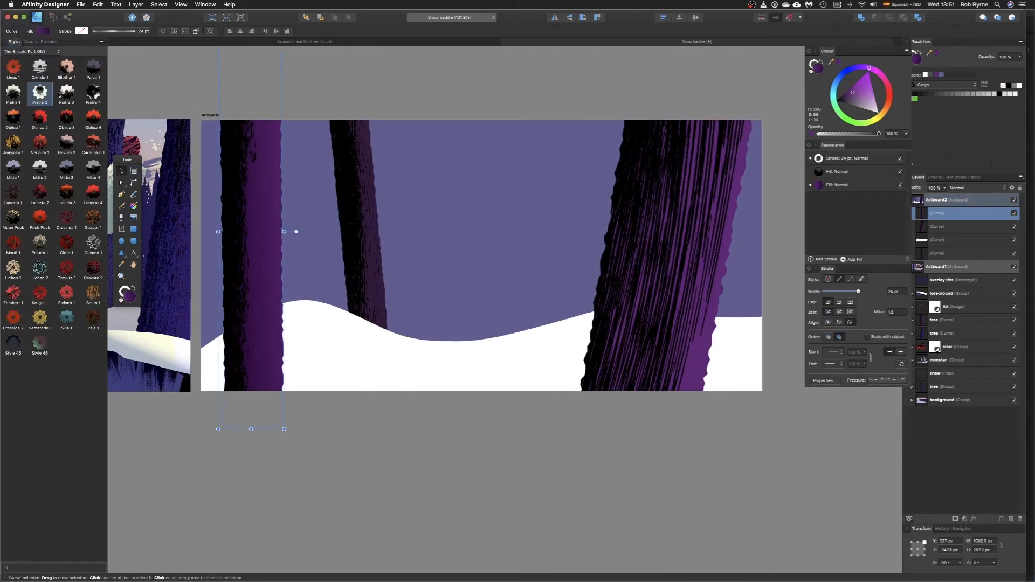
left_click(40, 68)
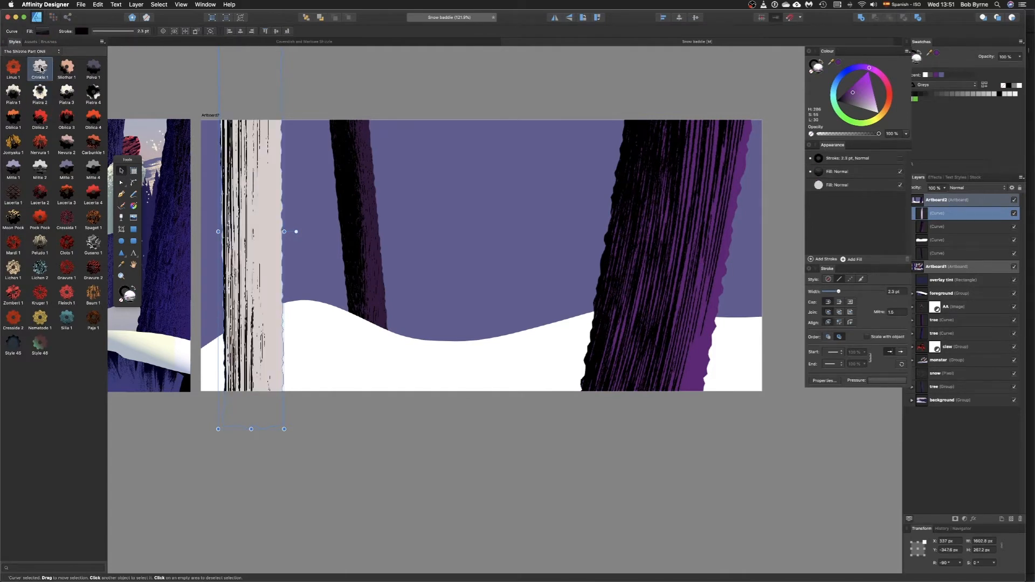
left_click(13, 66)
left_click(38, 86)
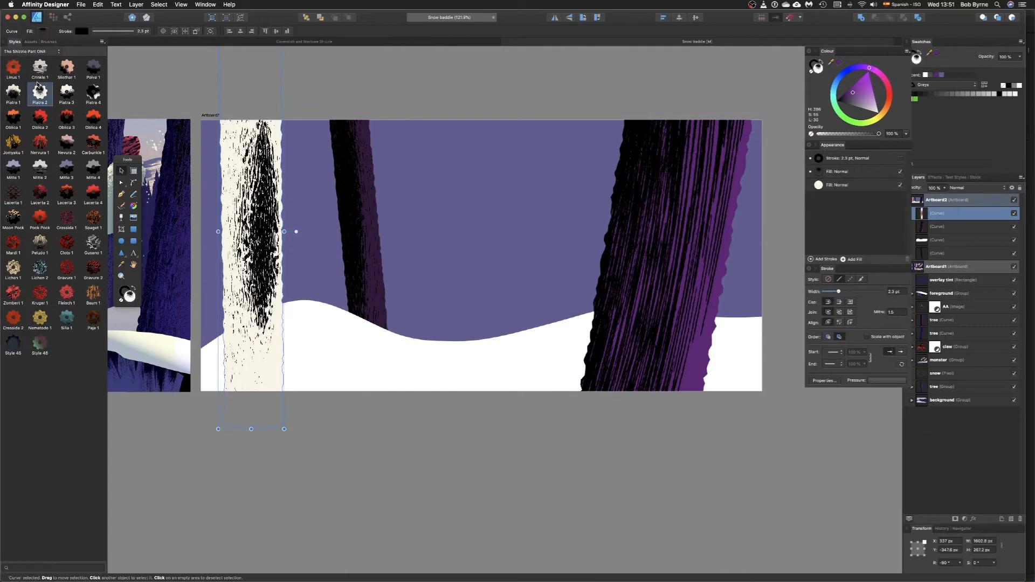
left_click(79, 94)
left_click(87, 132)
left_click(13, 141)
left_click(65, 143)
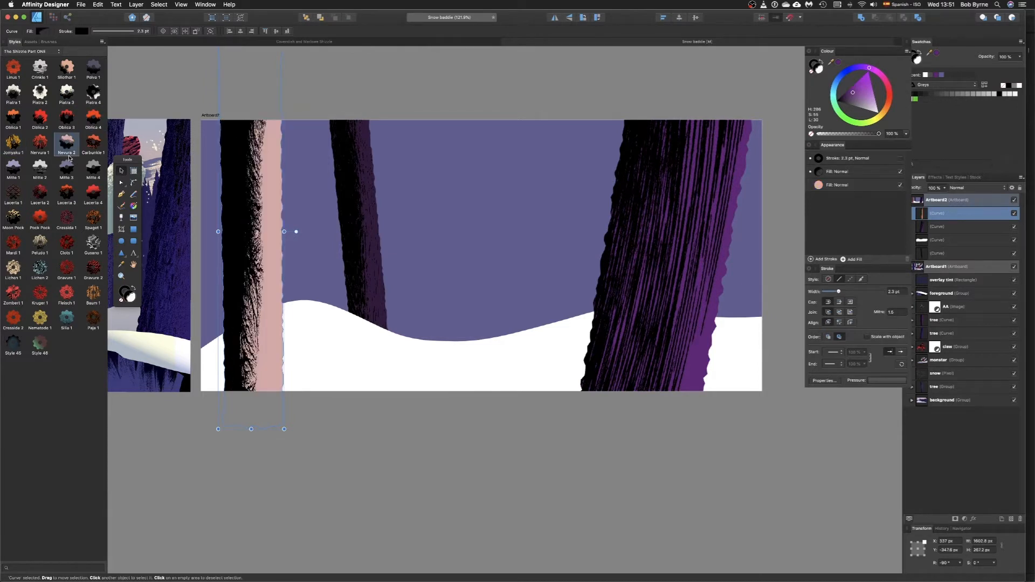
left_click(40, 218)
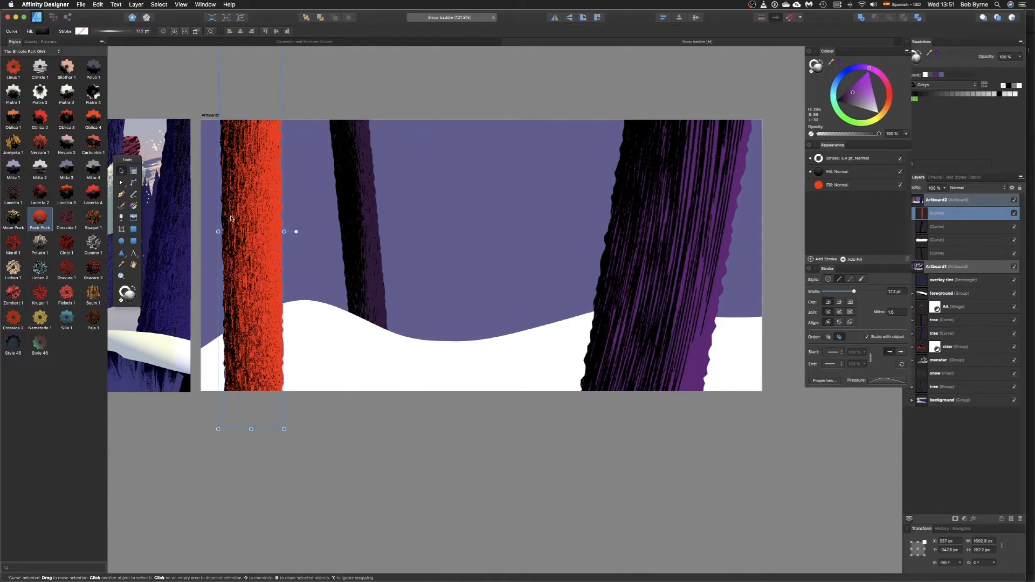
Darken the left trunk's red base fill and add a linear gradient across it from dark red to orange-red
left_click(851, 185)
left_click_drag(871, 89, 867, 81)
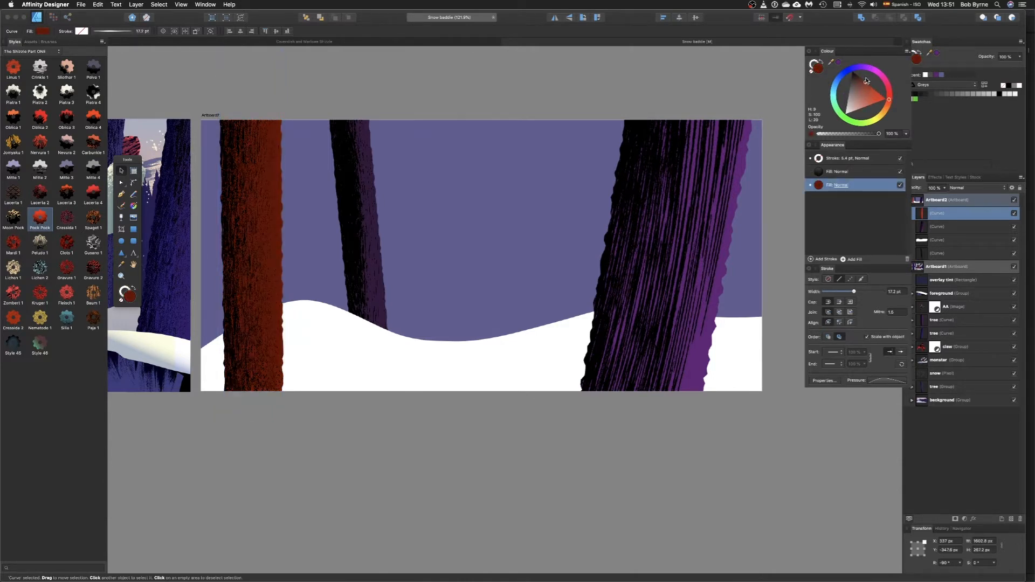
key("g")
scroll(242, 224, "up", 3)
left_click_drag(246, 220, 320, 214)
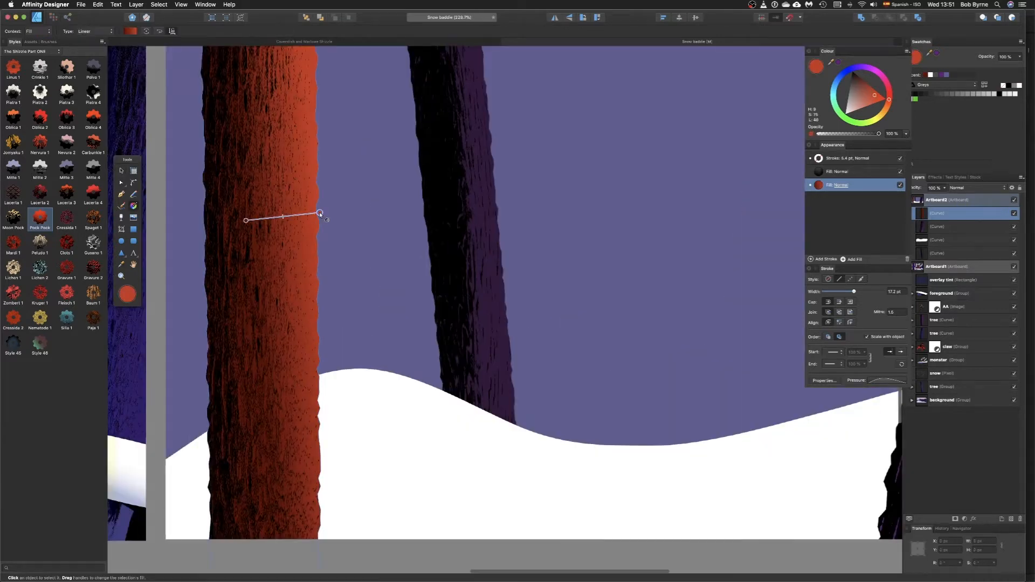
scroll(320, 213, "down", 3)
key("v")
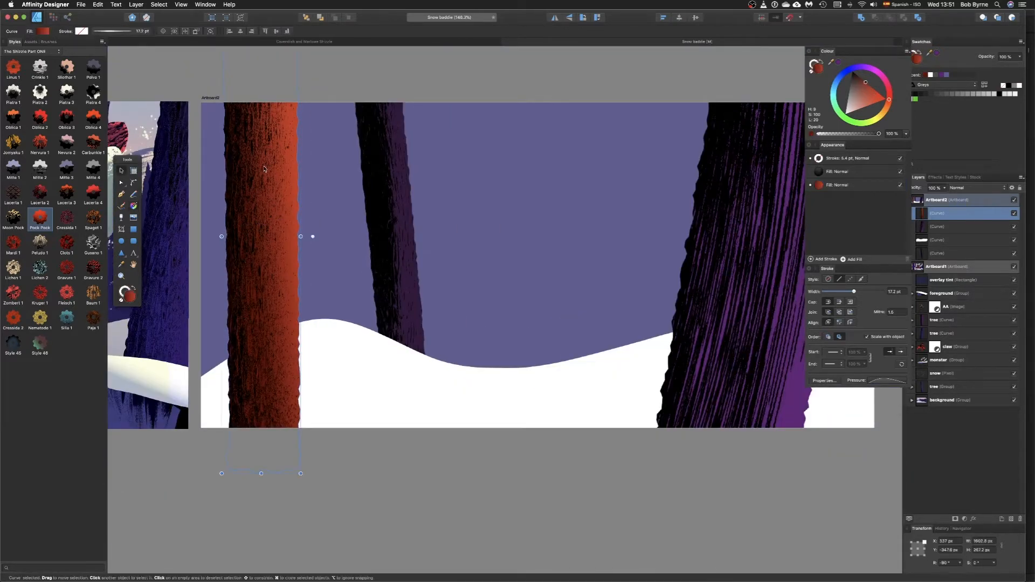
scroll(268, 162, "down", 3)
scroll(409, 167, "up", 4)
scroll(669, 86, "up", 2)
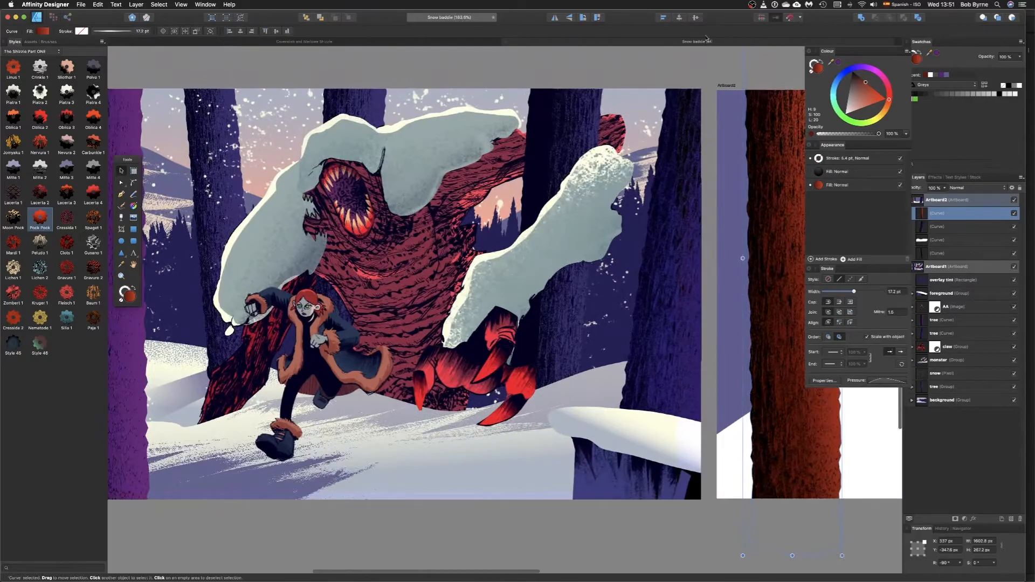
left_click(752, 5)
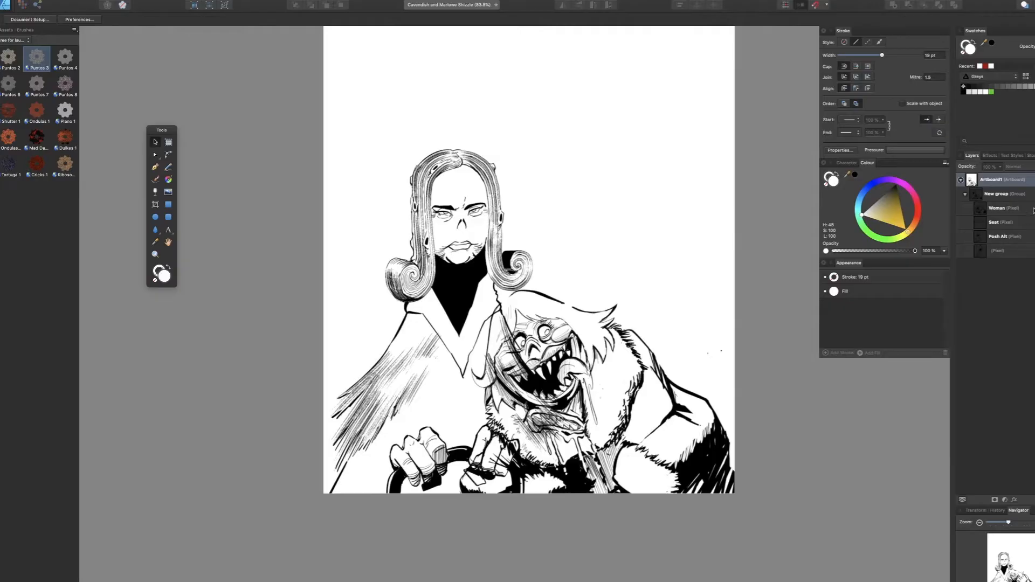
In the Cavendish and Marlowe Shizzle document, hide the Woman layer that holds the creature's line art and deselect it
left_click(1003, 207)
left_click(1033, 208)
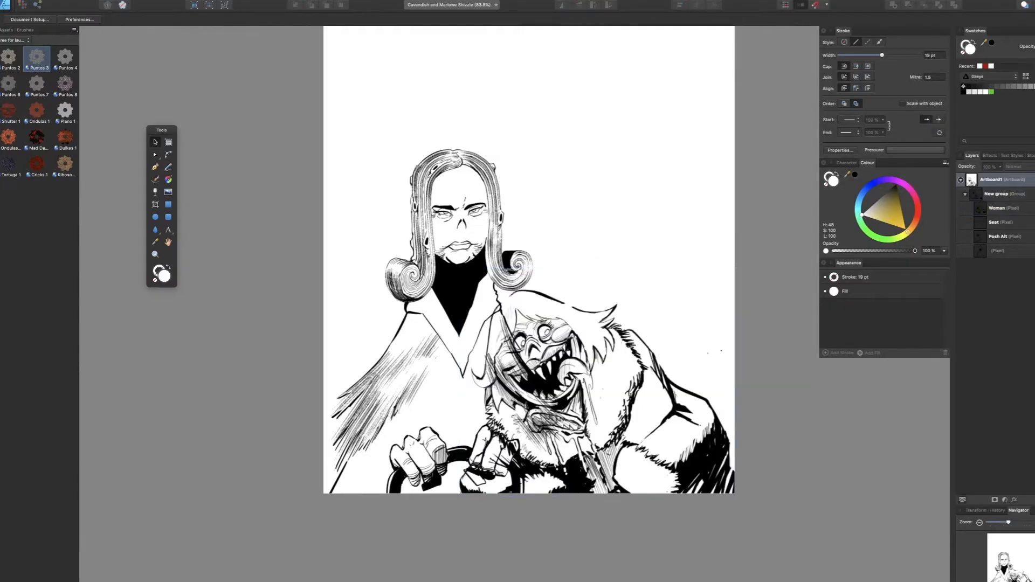
left_click(1003, 208)
left_click(1034, 208)
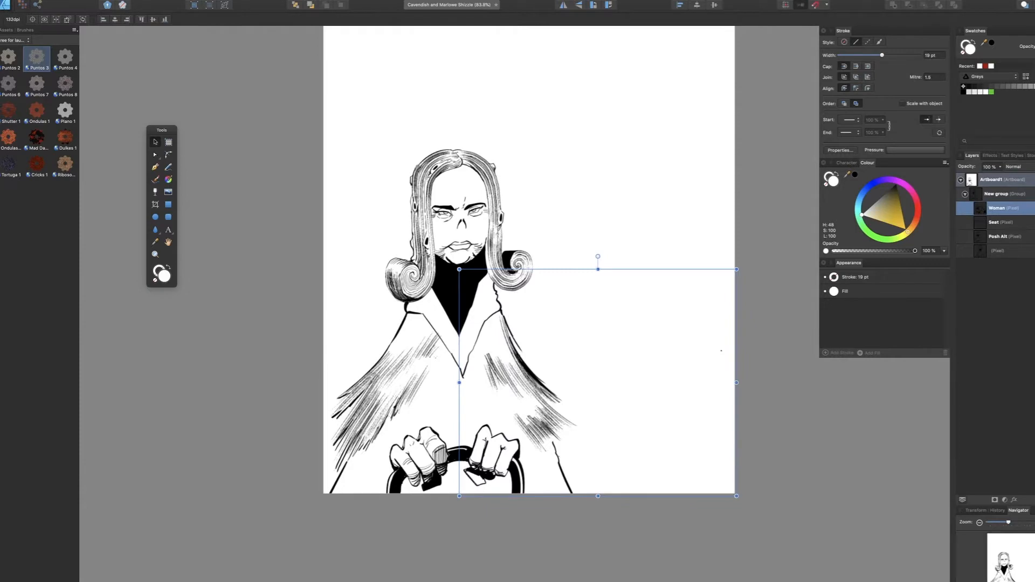
left_click(649, 219)
scroll(452, 310, "up", 5)
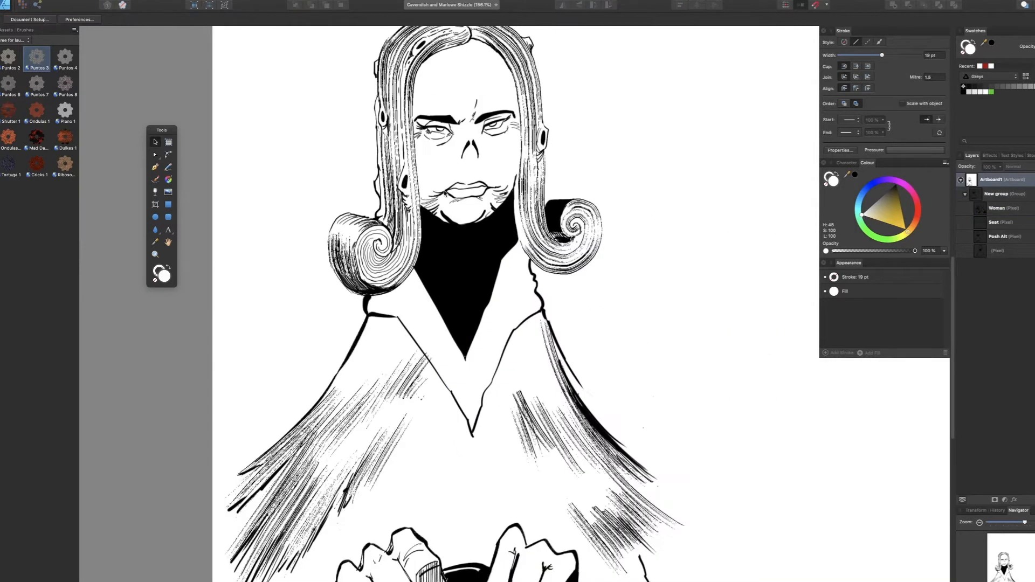
scroll(645, 227, "down", 5)
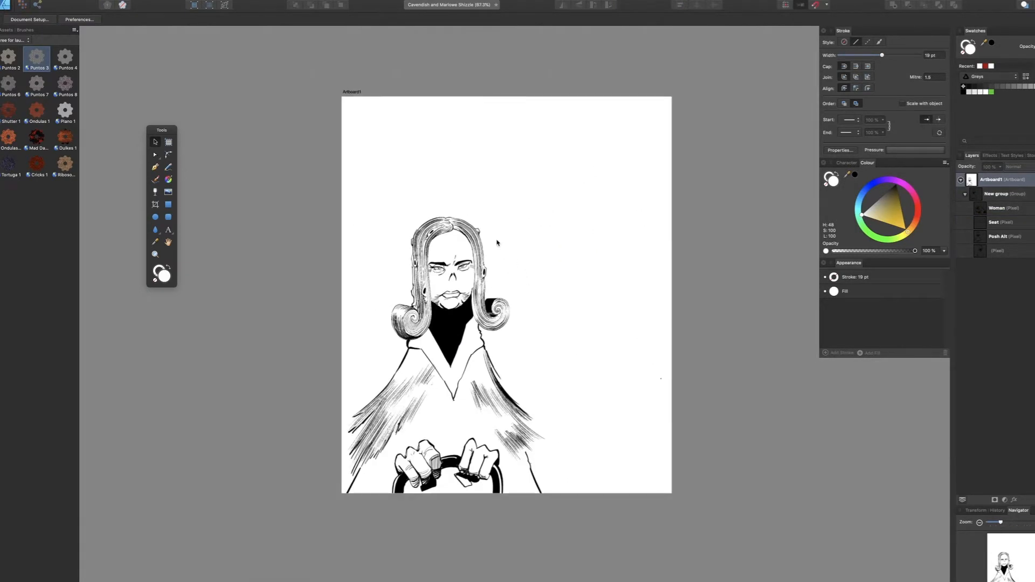
Draw a rectangle covering the whole of Artboard1 and fill it with bright orange
left_click(169, 205)
left_click_drag(338, 91, 674, 497)
left_click(918, 223)
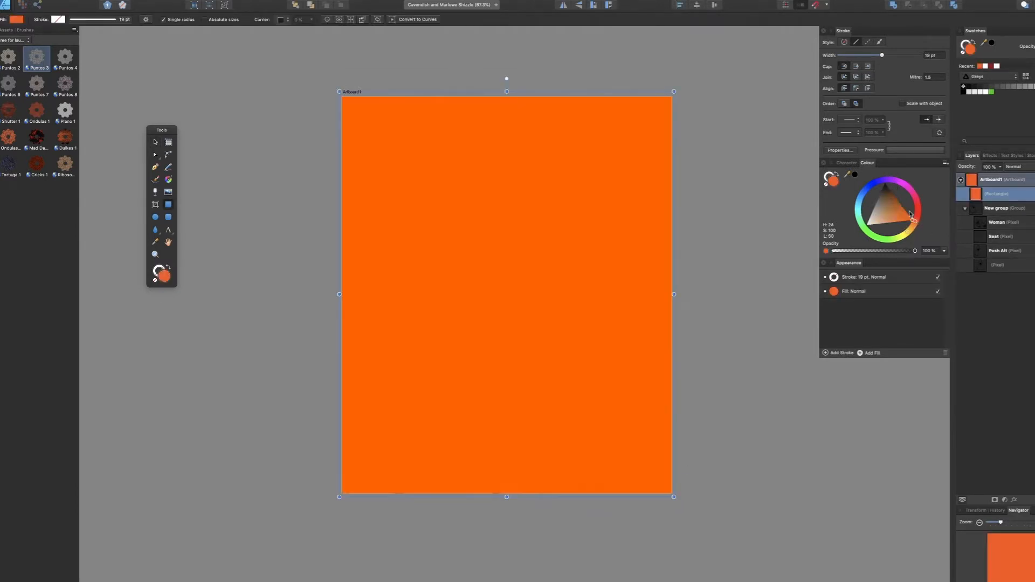
Darken the background rectangle's orange fill and send it behind the line art group
left_click(906, 213)
left_click(296, 5)
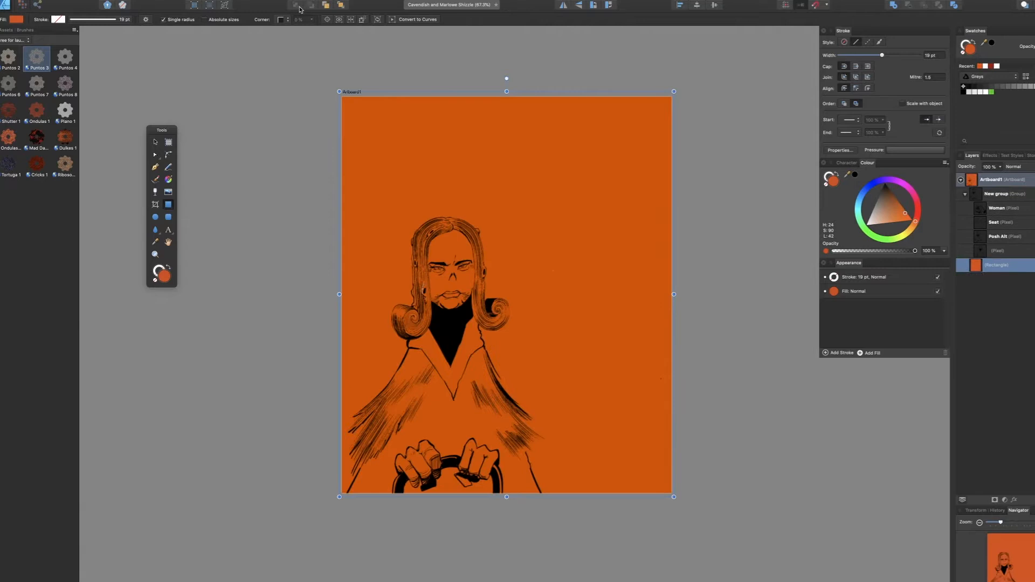
Trace the woman's head and hair, including both curls, with the Pen tool and fill the shape golden yellow
scroll(432, 204, "up", 10)
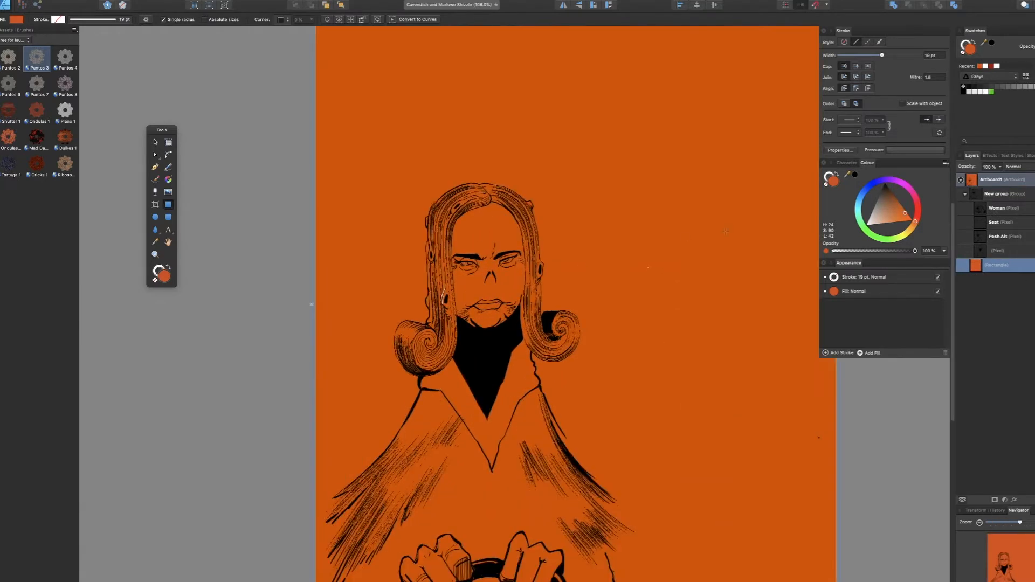
key("p")
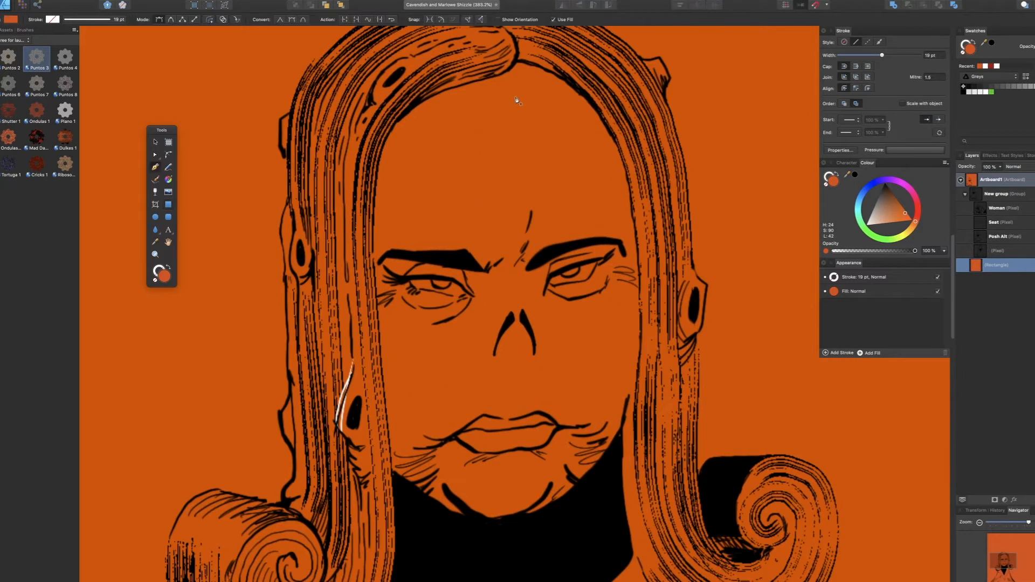
scroll(514, 102, "up", 5)
left_click_drag(508, 97, 479, 91)
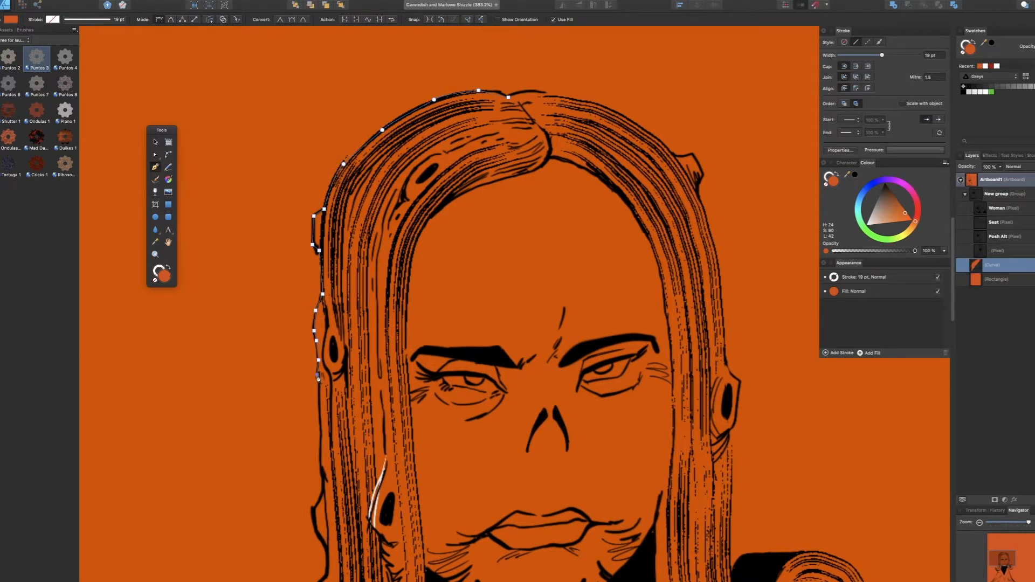
left_click(324, 491)
scroll(310, 405, "down", 4)
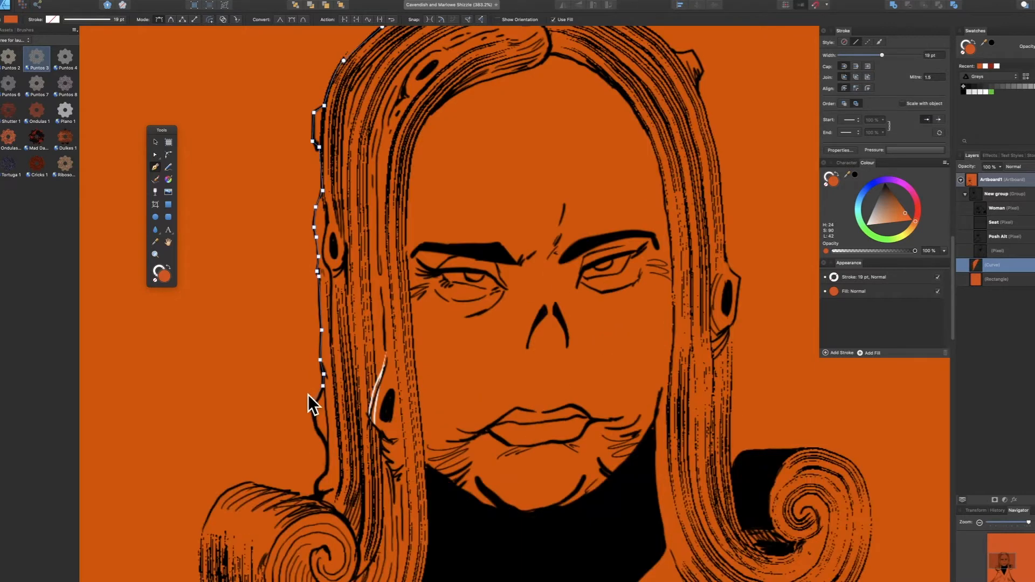
left_click(310, 499)
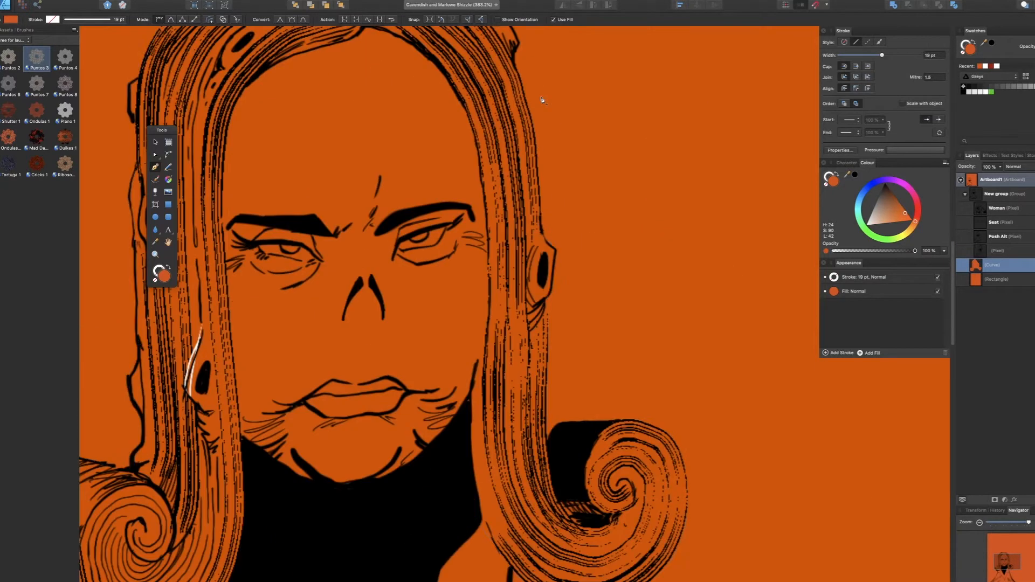
scroll(516, 107, "up", 2)
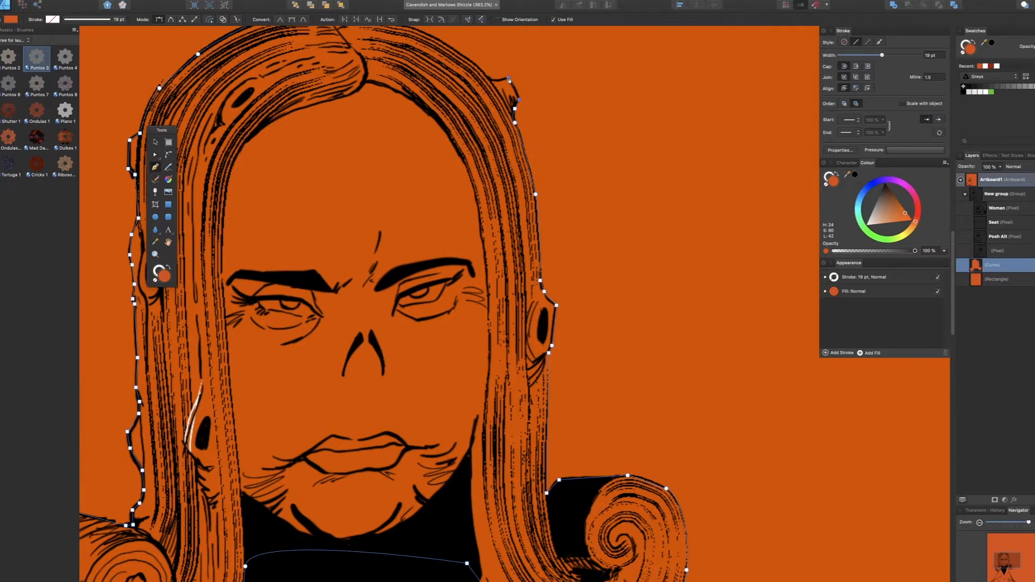
scroll(491, 80, "up", 2)
mouse_move(906, 214)
left_mouse_down()
mouse_move(895, 222)
mouse_move(911, 229)
left_mouse_up()
Adjust the nodes of the yellow hair shape so it follows the inked outline of the curls
key("a")
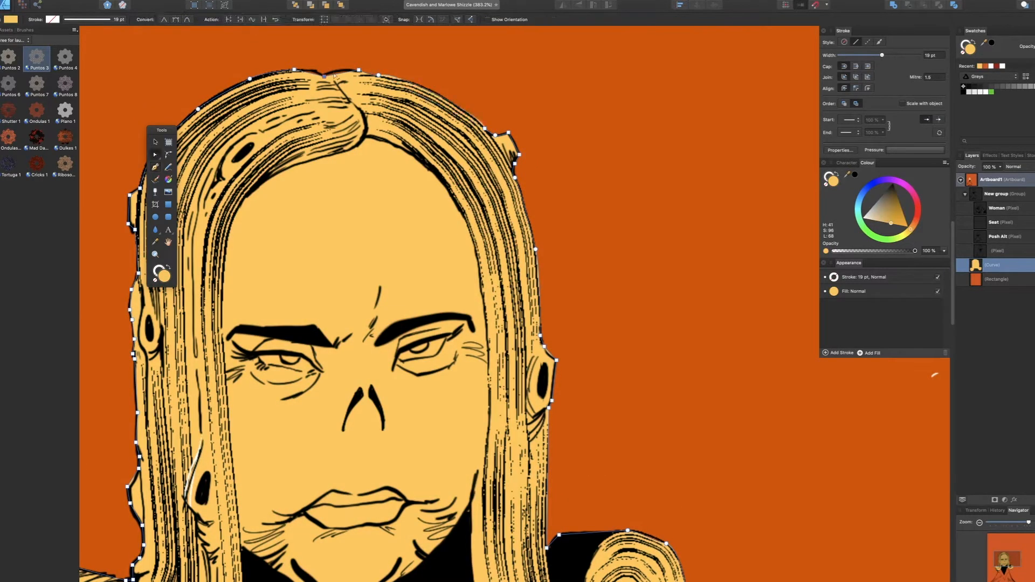
scroll(609, 304, "down", 6)
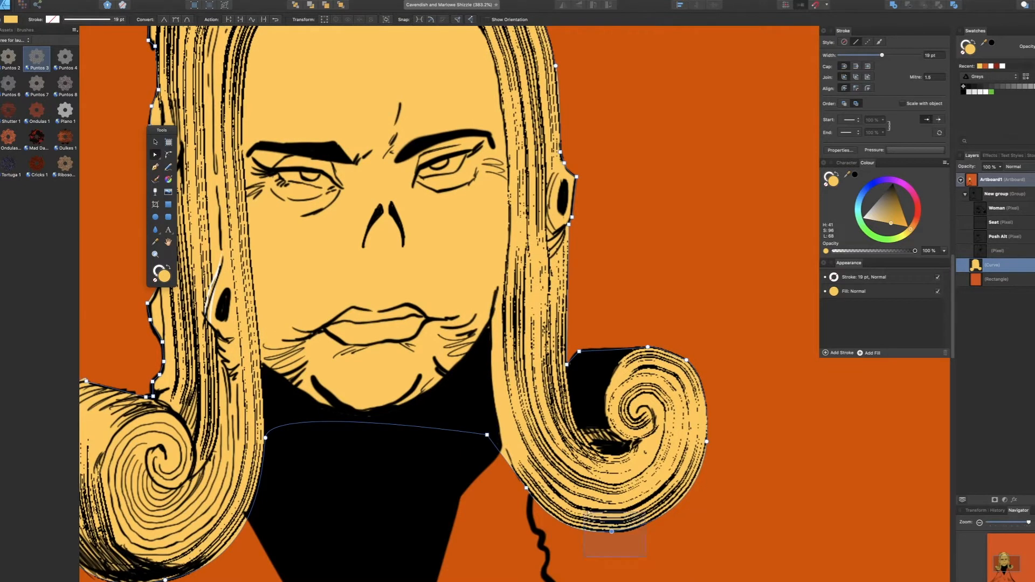
scroll(239, 381, "left", 6)
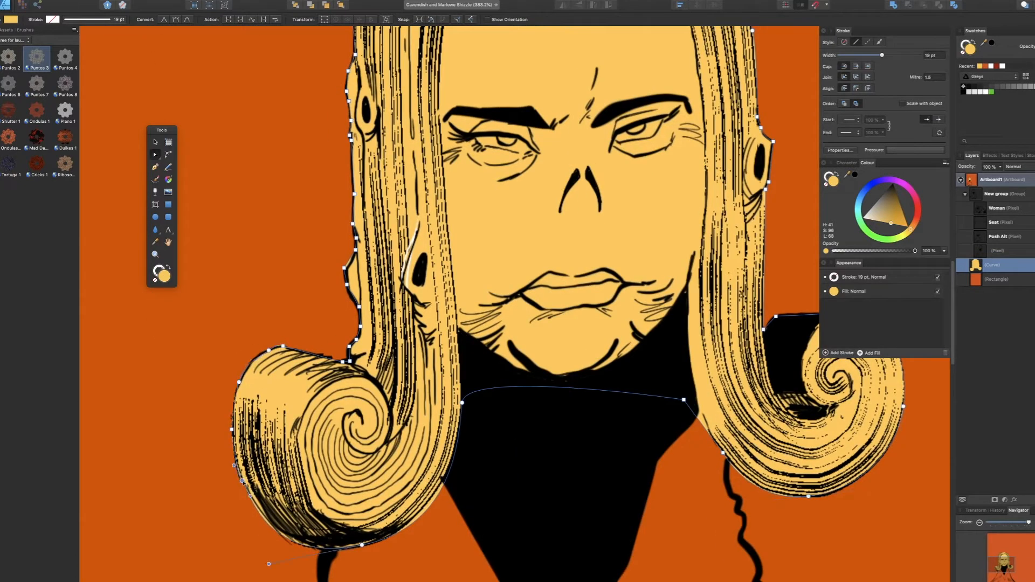
scroll(345, 273, "up", 8)
scroll(438, 276, "down", 4)
scroll(437, 276, "down", 5)
Trace the woman's V-shaped collar with the Pen tool as a golden yellow shape and move it beneath the Posh Alt line art
left_click(998, 237)
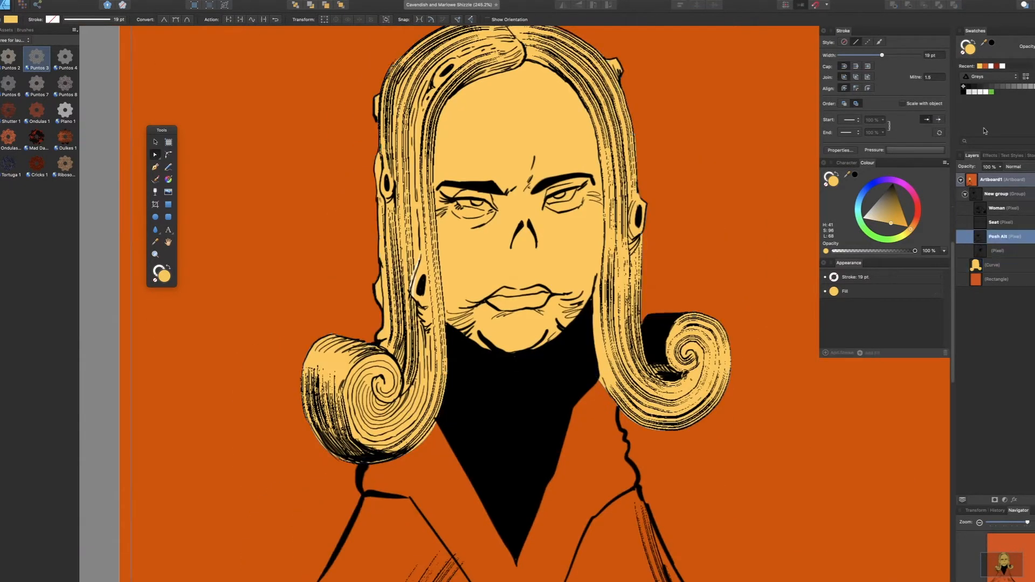
scroll(573, 341, "down", 7)
scroll(465, 485, "up", 8)
key("p")
left_click(488, 219)
left_click(480, 240)
left_click(482, 259)
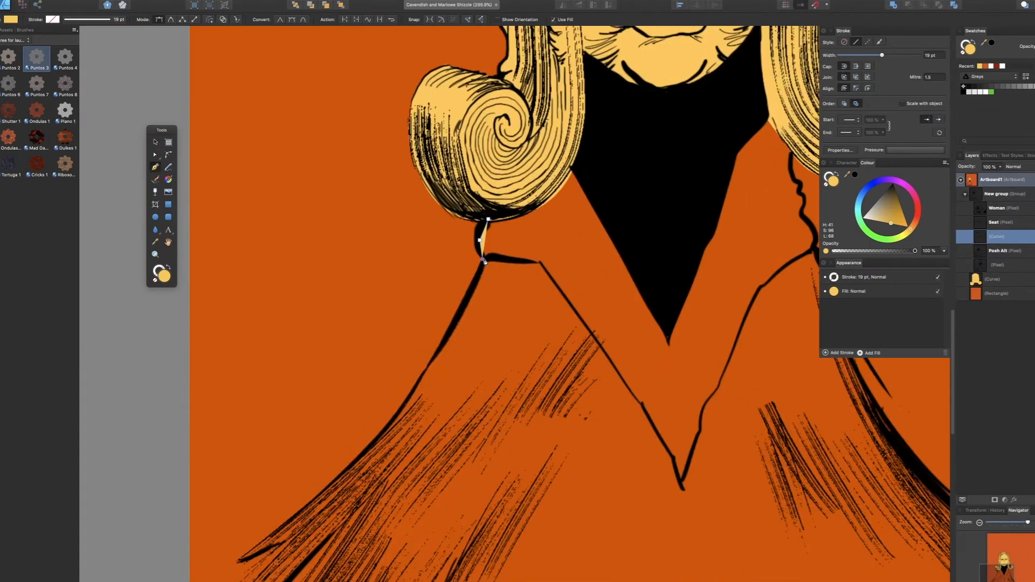
left_click(541, 263)
left_click(589, 330)
left_click(624, 382)
left_click(647, 416)
left_click(663, 441)
left_click(673, 460)
left_click(681, 487)
left_click(696, 444)
left_click(703, 408)
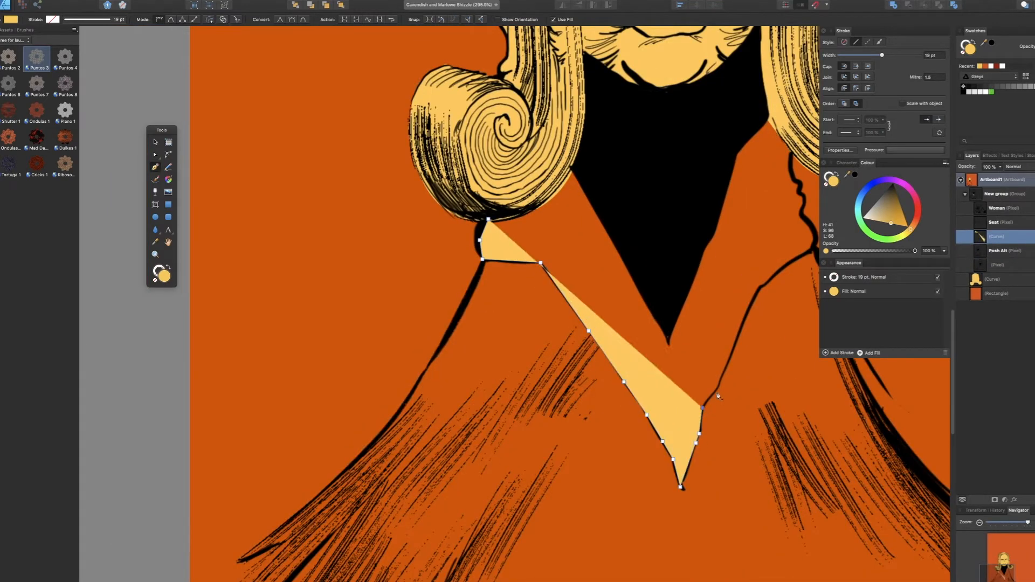
left_click(718, 388)
left_click(765, 285)
left_click(786, 266)
left_click(815, 250)
left_click(816, 233)
left_click(802, 215)
left_click(804, 201)
left_click(801, 186)
left_click(793, 173)
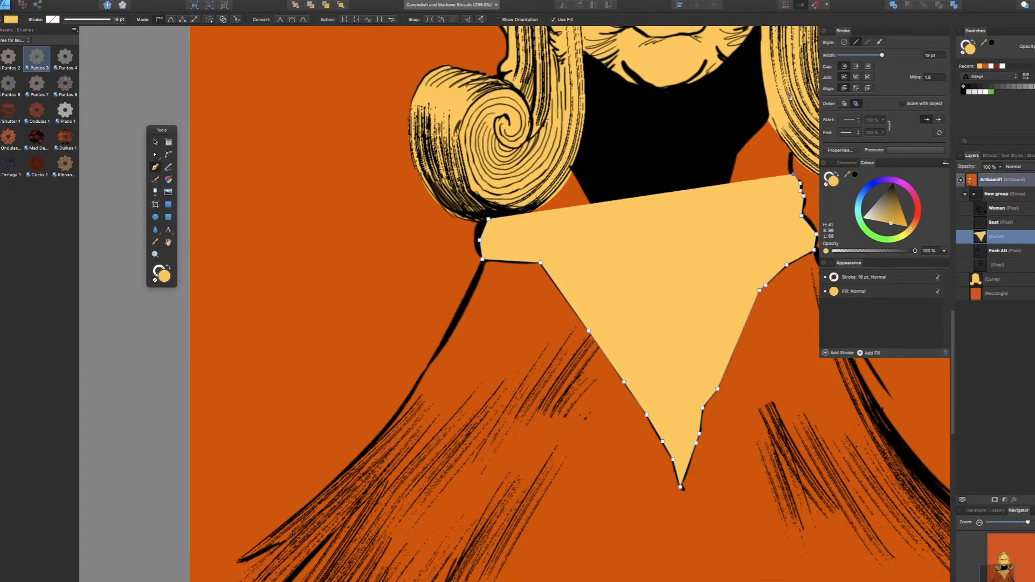
key("super+bracketleft")
key("super+bracketleft")
Trace the woman's cloak with the Pen tool from the shoulders down to the artboard's lower edge and close the yellow shape
scroll(473, 325, "up", 8)
left_click(604, 116)
left_click(559, 209)
left_click(508, 292)
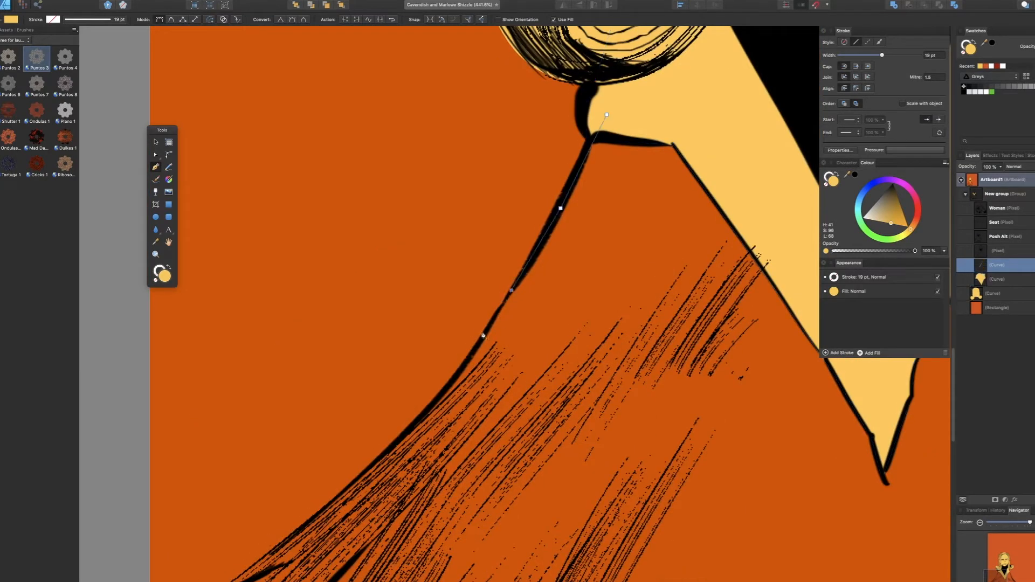
left_click(481, 336)
scroll(487, 342, "down", 6)
left_click(460, 370)
left_click(394, 432)
left_click(357, 459)
left_click(373, 459)
left_click(327, 495)
scroll(345, 486, "down", 6)
left_click(353, 502)
scroll(377, 496, "right", 8)
left_click(693, 502)
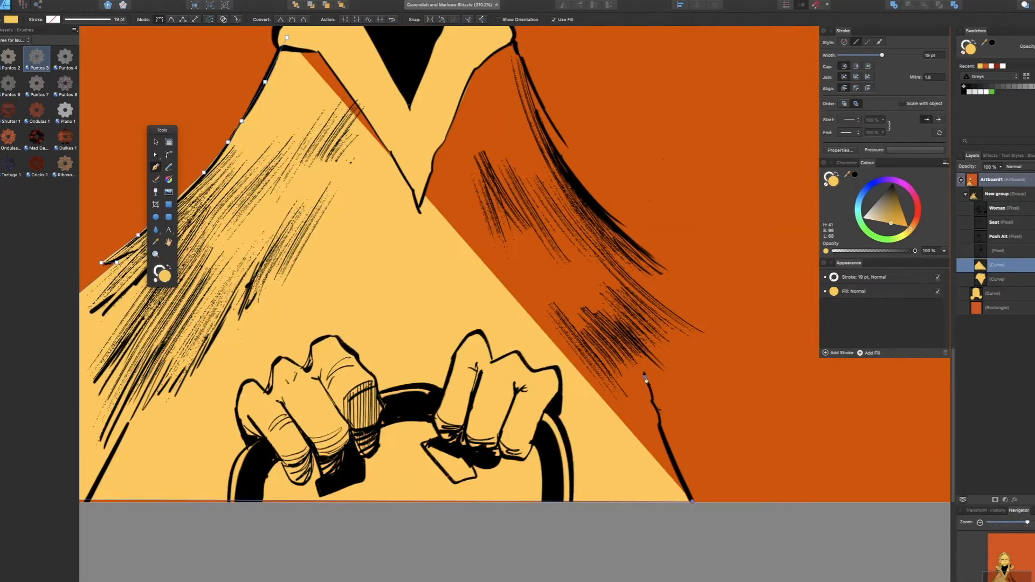
left_click(692, 351)
left_click(689, 342)
left_click(704, 330)
left_click(621, 263)
left_click(656, 277)
left_click(665, 274)
left_click(665, 267)
left_click(576, 179)
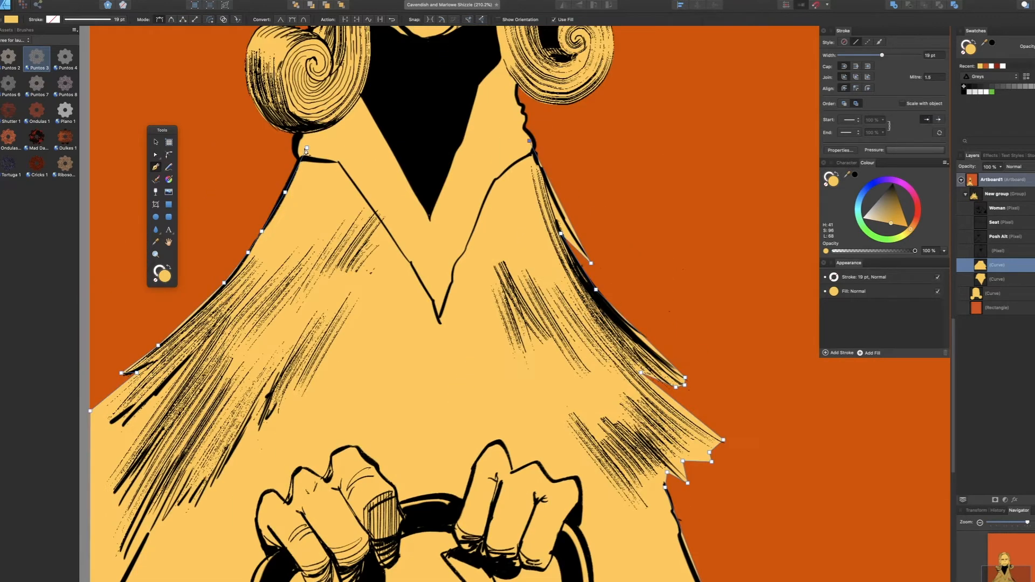
left_click(306, 149)
Adjust the cloak shape's nodes to match the inked ragged edges and shoulder line
key("a")
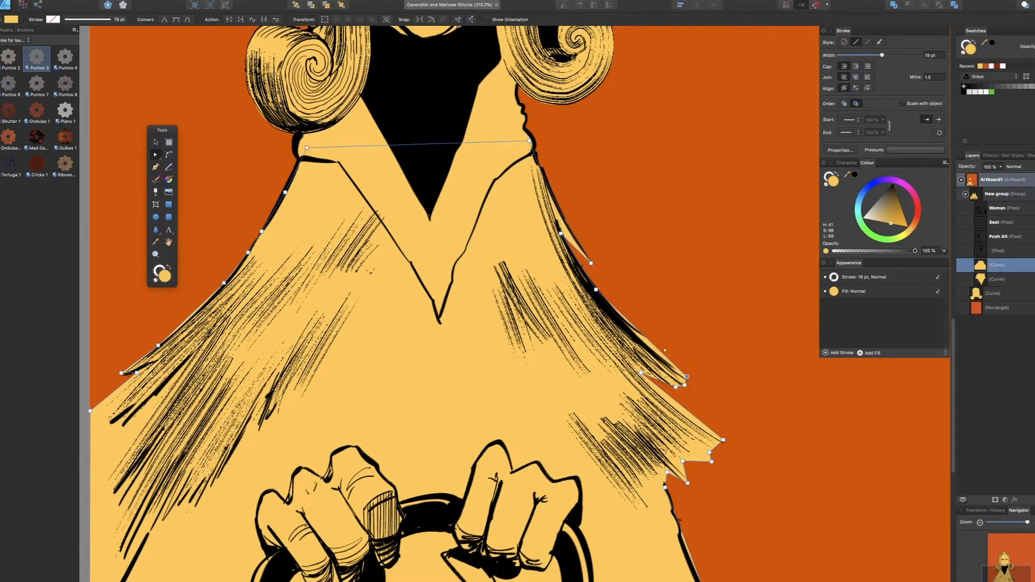
scroll(632, 328, "up", 3)
scroll(631, 328, "down", 5)
left_click_drag(586, 294, 579, 301)
scroll(578, 298, "down", 6)
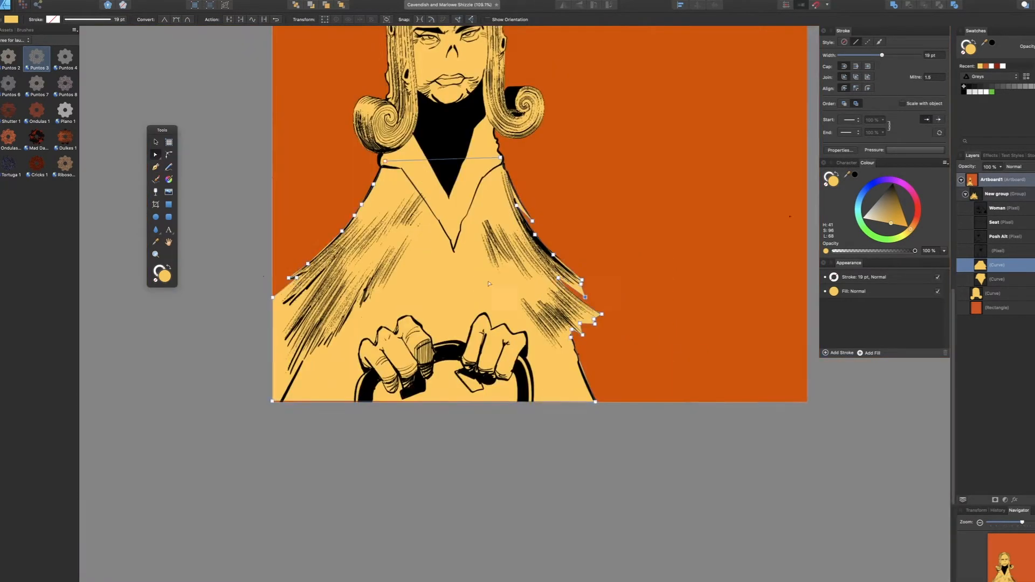
scroll(270, 272, "up", 6)
left_click_drag(382, 306, 383, 311)
left_click_drag(489, 215, 492, 218)
scroll(582, 117, "up", 4)
left_click_drag(487, 291, 489, 294)
scroll(490, 293, "down", 8)
Change the cloak's fill to dark ochre and move the shape beneath the collar
left_click(896, 212)
left_click_drag(996, 275, 995, 300)
Trace the creature's whole body with the Pen tool as an ochre shape beneath its line art
left_click(302, 159)
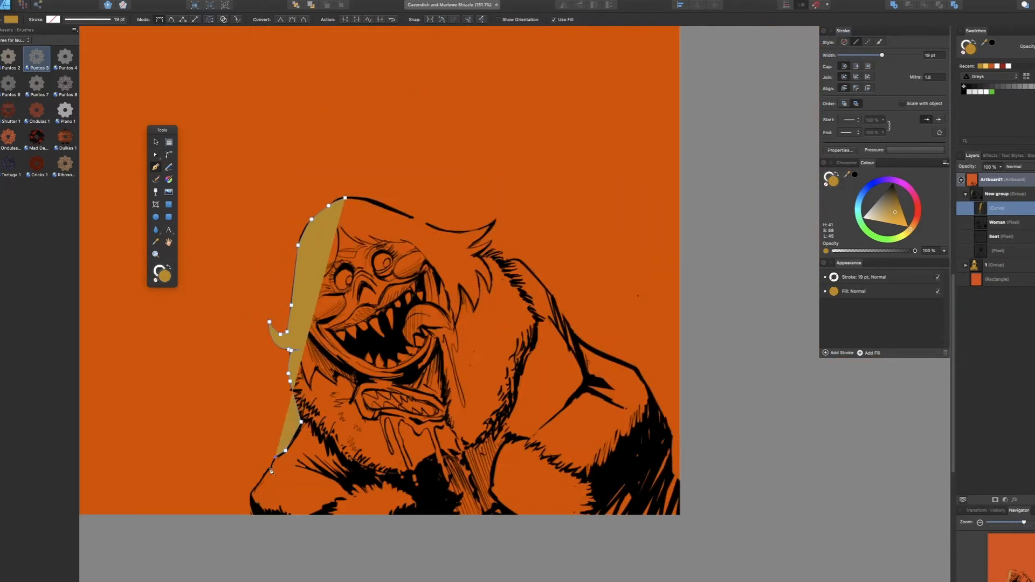
left_click(575, 339)
left_click(553, 299)
left_click(519, 260)
left_click(503, 262)
scroll(490, 257, "up", 4)
left_click(500, 185)
left_click(196, 138)
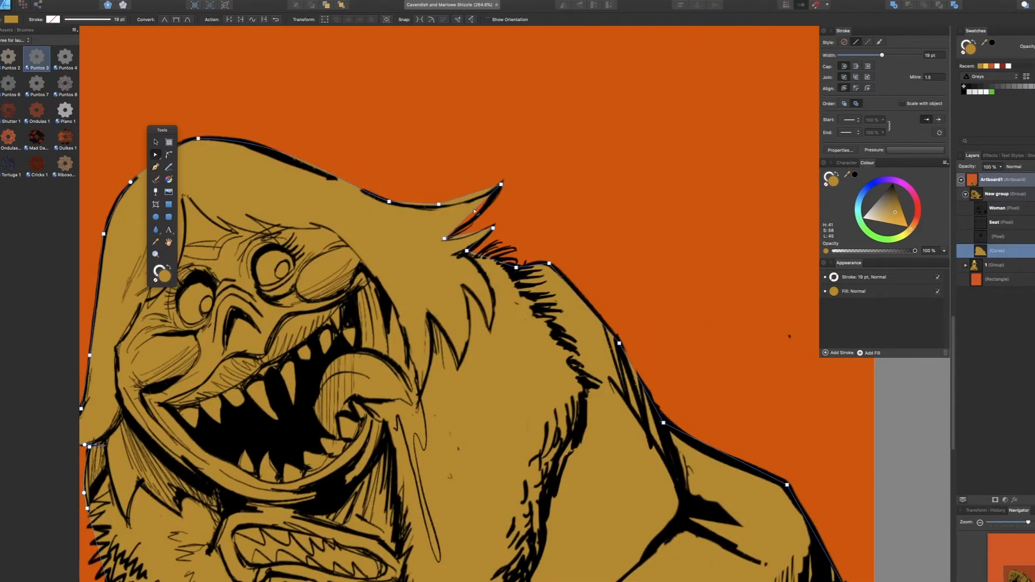
Draw a dark brown head shape clipped inside the creature's body and refine the body outline's nodes
scroll(348, 412, "down", 3)
scroll(347, 413, "down", 4)
left_click_drag(286, 120, 481, 314)
left_click_drag(383, 176, 353, 125)
scroll(501, 181, "up", 4)
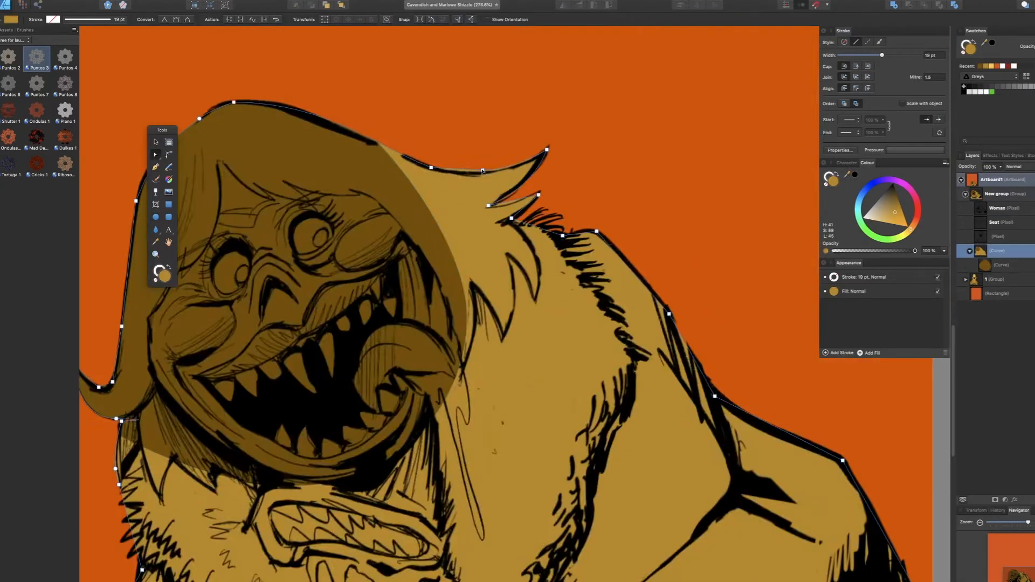
scroll(513, 216, "up", 6)
left_click_drag(612, 172, 618, 158)
scroll(618, 158, "down", 2)
Draw further dark brown shapes inside the creature's body with the Pencil tool to cover its hair locks
key("n")
left_click_drag(523, 265, 668, 271)
scroll(571, 286, "down", 8)
left_click(1001, 265)
scroll(485, 243, "up", 5)
mouse_move(340, 133)
left_mouse_down()
mouse_move(586, 318)
mouse_move(514, 480)
left_mouse_up()
scroll(486, 243, "down", 6)
scroll(334, 345, "up", 5)
mouse_move(323, 283)
left_mouse_down()
mouse_move(384, 360)
mouse_move(448, 380)
left_mouse_up()
Trace the toothed bow-like piece under the creature's chin, fill it crimson and move it down into the body shape
left_click(1001, 208)
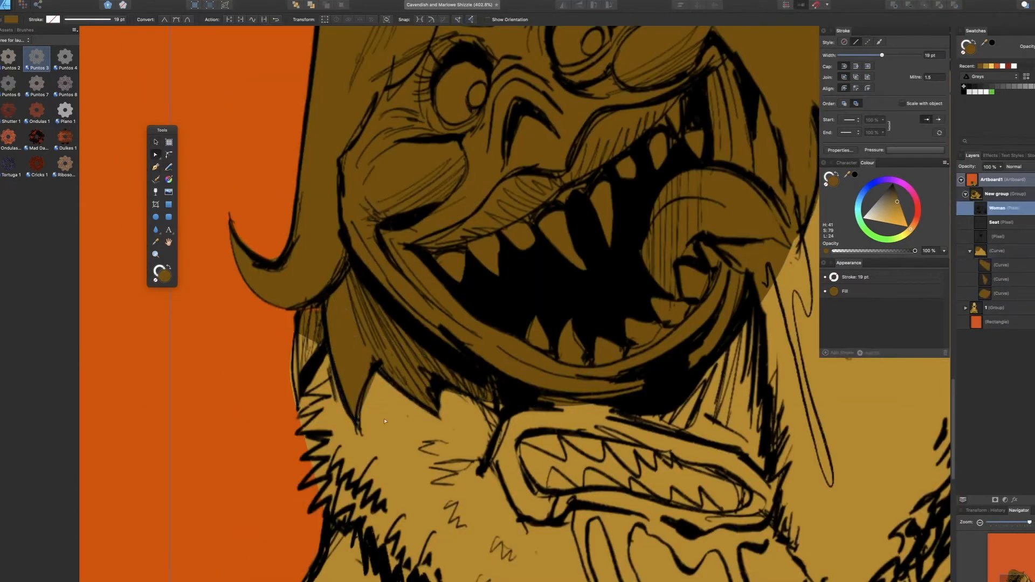
scroll(528, 209, "down", 4)
left_click(527, 209)
scroll(528, 209, "up", 2)
key("p")
left_click(566, 409)
left_click(395, 400)
left_click(892, 204)
key("super+bracketleft")
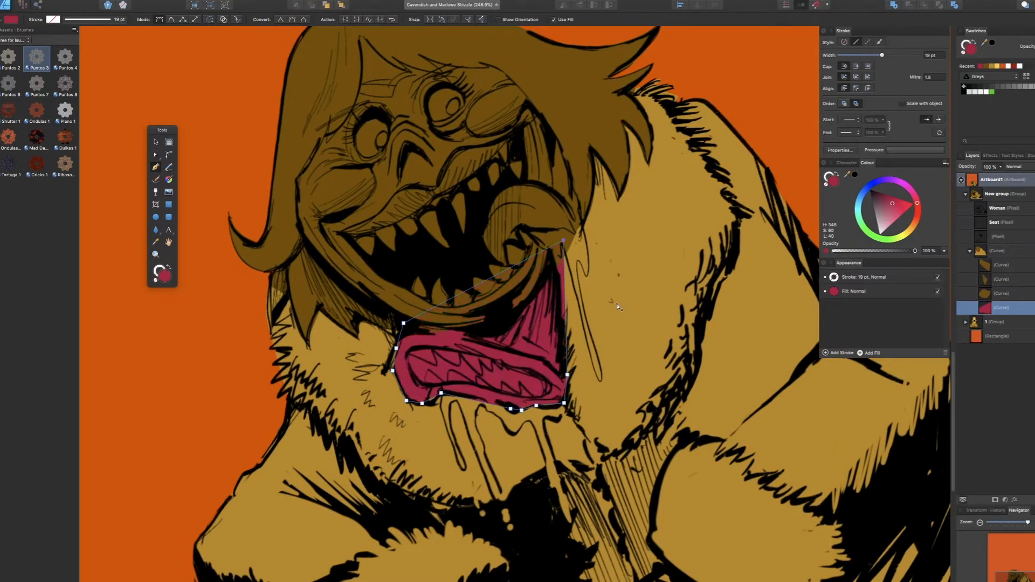
Trace the creature's eyes, teeth and tongue and fill them salmon
scroll(399, 135, "up", 6)
left_click(405, 189)
left_click(396, 212)
left_click(592, 104)
left_click(691, 127)
scroll(490, 183, "down", 5)
left_click(440, 305)
left_click(559, 255)
key("a")
left_click_drag(640, 246, 644, 246)
scroll(644, 246, "down", 5)
left_click(1001, 322, "shift")
left_click_drag(917, 203, 917, 220)
Group the creature's line art with its colour shapes and name the group 2
scroll(539, 259, "up", 3)
key("super+g")
type("2")
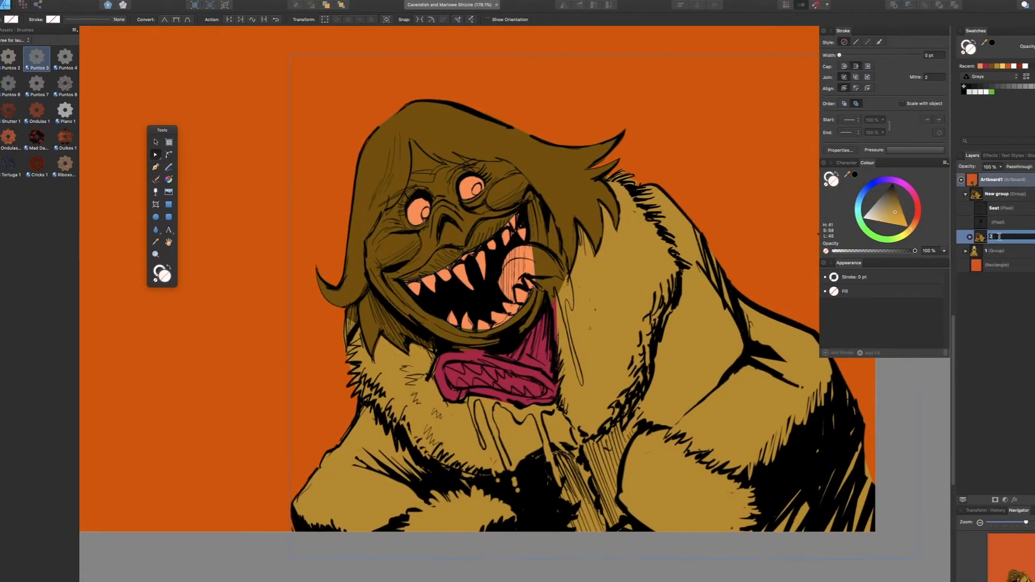
Move the Seat line art beneath both character groups, just above the background rectangle
left_click(1001, 208)
scroll(539, 292, "up", 3)
scroll(615, 262, "down", 3)
left_click_drag(1000, 208, 1001, 258)
Trace the woman's face with the Pen tool and fill it pale pink
scroll(467, 162, "up", 2)
key("p")
left_click_drag(897, 221, 877, 225)
scroll(467, 162, "down", 2)
Switch the styles to The Shizzle Part ONE category and select the woman's cloak shape
left_click(6, 30)
left_click(25, 30)
left_click(16, 40)
left_click(16, 28)
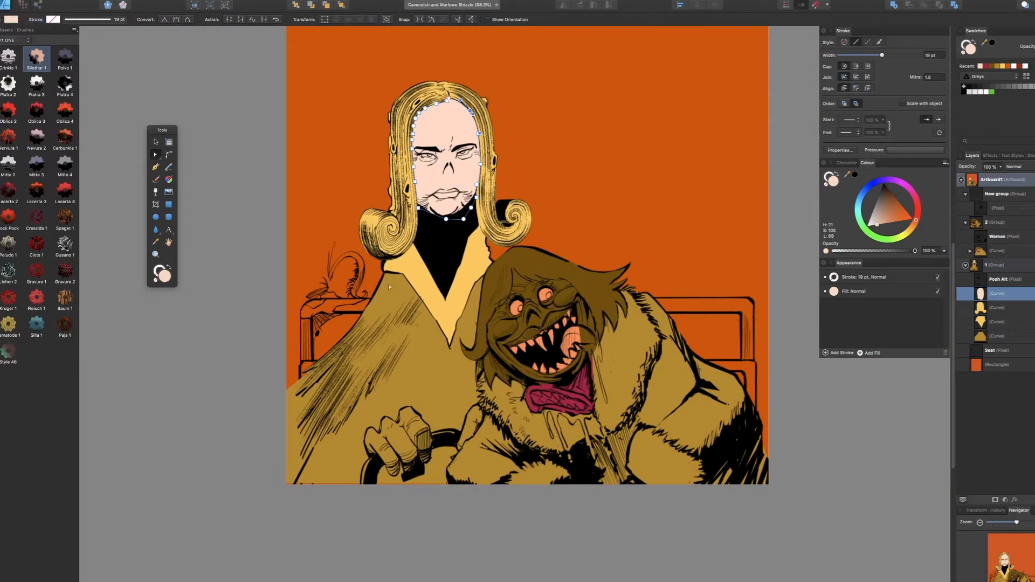
left_click(390, 288)
Try a red style with black stripes, Polva 1 and Piatra 2 on the woman's cloak
left_click(37, 56)
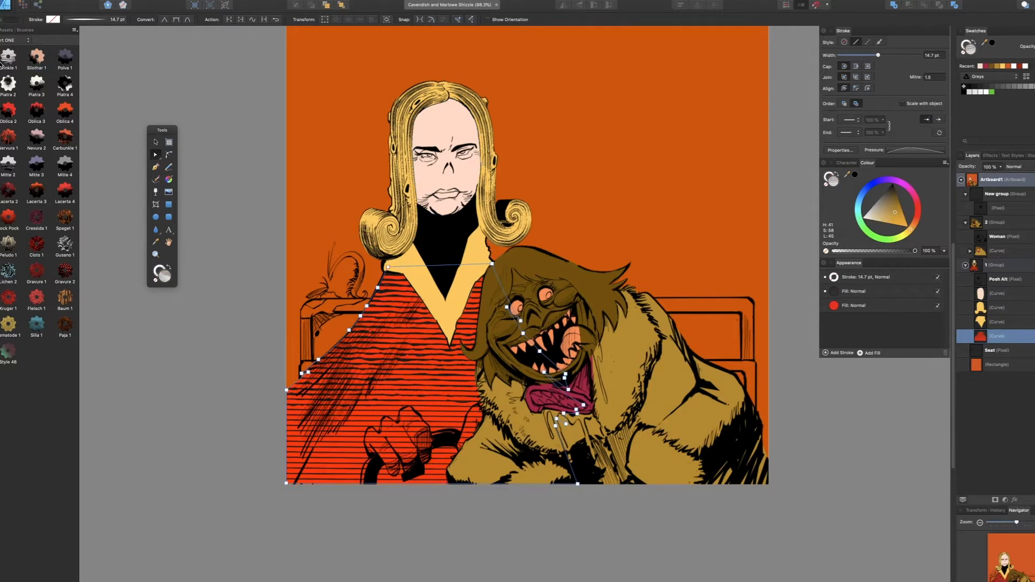
scroll(449, 180, "up", 5)
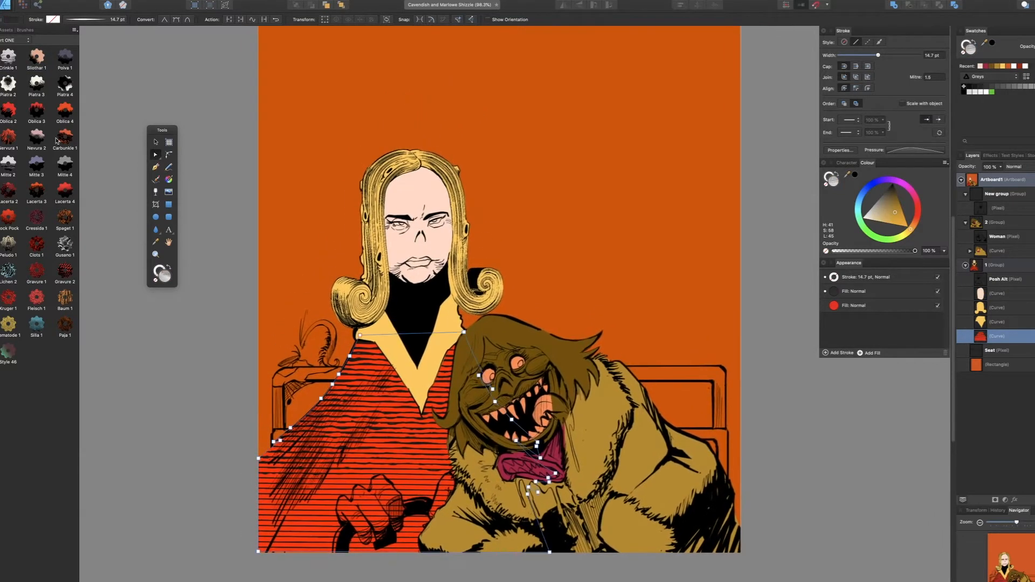
left_click(5, 61)
left_click(64, 62)
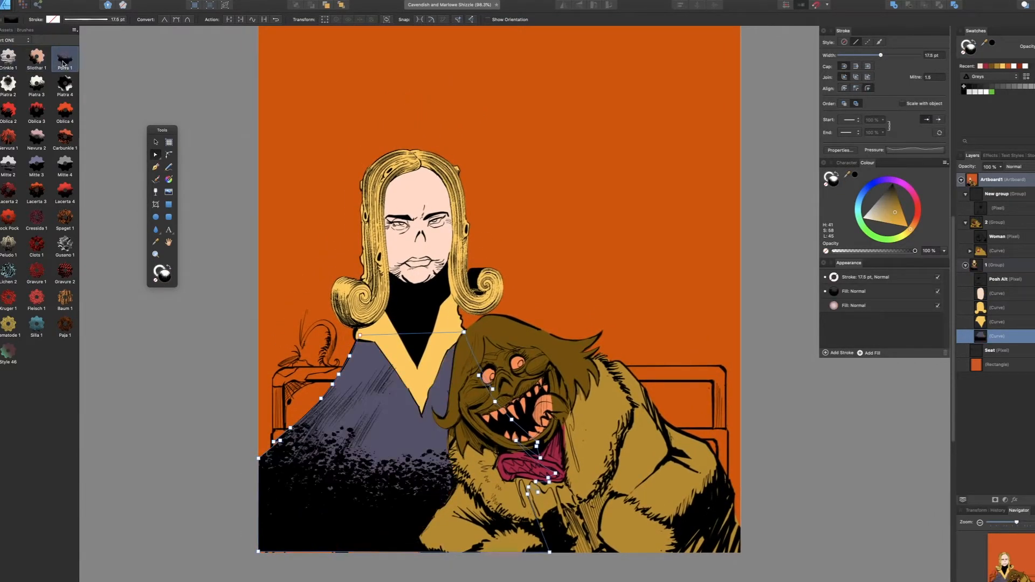
left_click(5, 88)
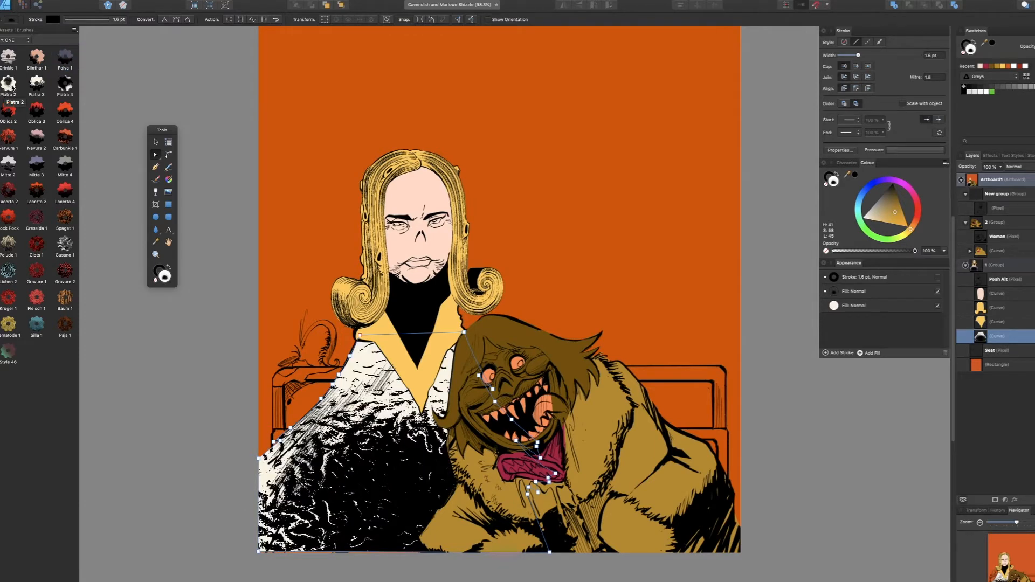
Try the Piatra 3, Piatra 4, Oblica 4, Oblica 3 and Oblica 2 styles on the cloak
left_click(36, 84)
left_click(65, 85)
left_click(63, 112)
left_click(36, 114)
left_click(4, 113)
Try an orange style with a jagged black lower area, Nervura 1, Nevura 2, Carbunkle 1, Mitte 4 and Mitte 3 on the woman's cloak
left_click(65, 298)
left_click(65, 325)
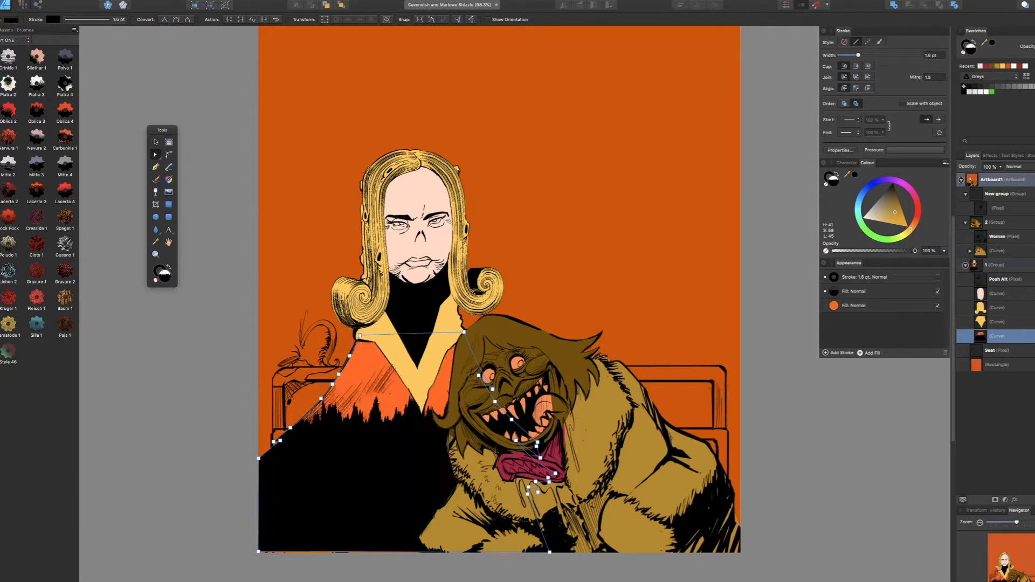
left_click(21, 139)
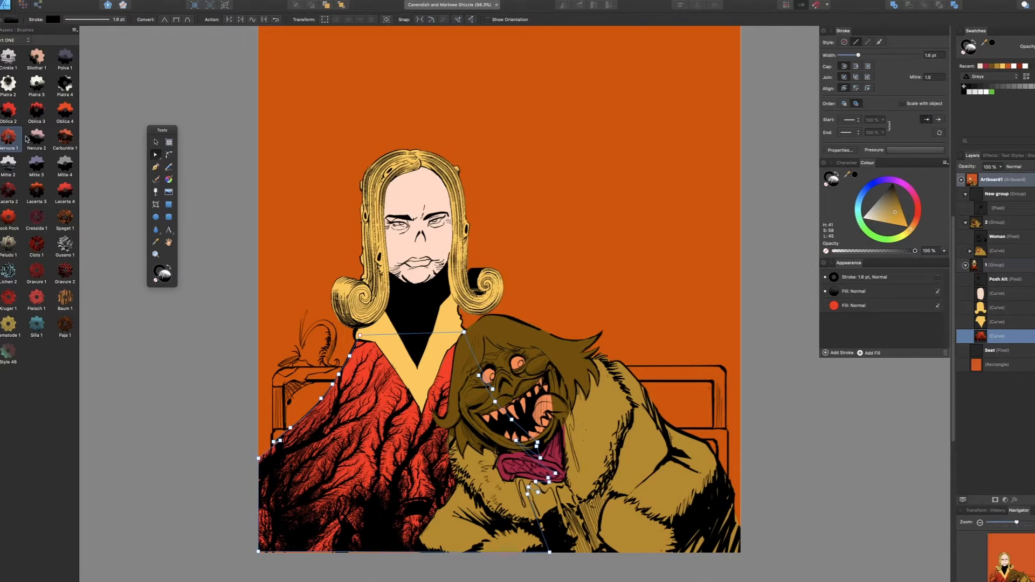
left_click(32, 139)
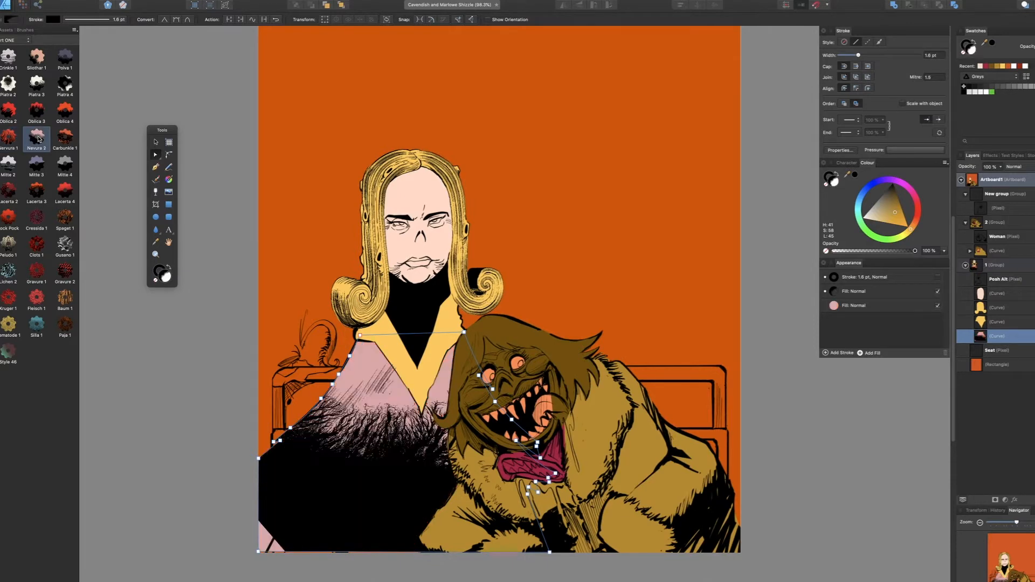
left_click(65, 137)
left_click(61, 176)
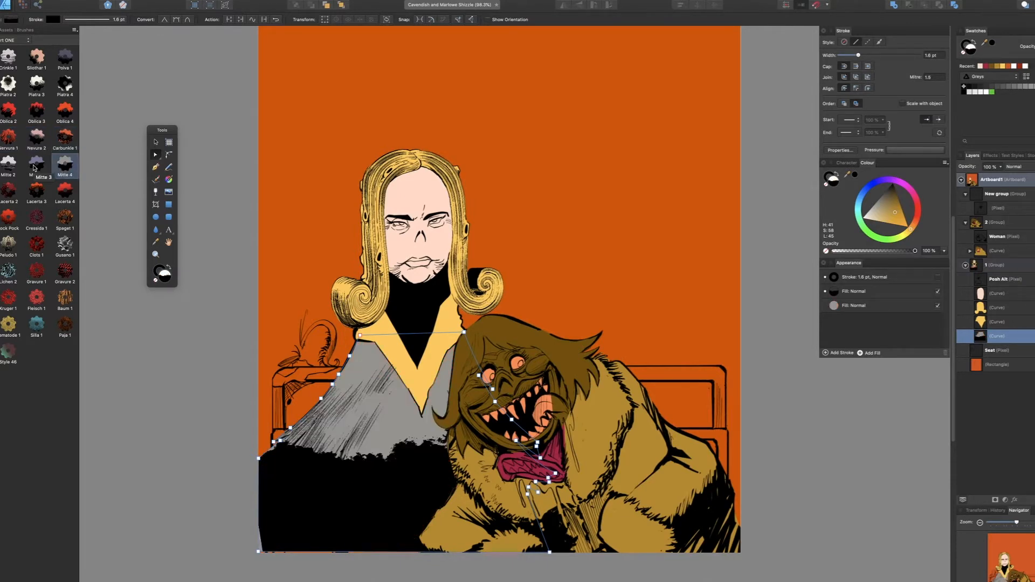
left_click(36, 164)
Try the Rock Pock, Cressida 1, Lacerta 4 and Clots 1 styles on the cloak
left_click(9, 217)
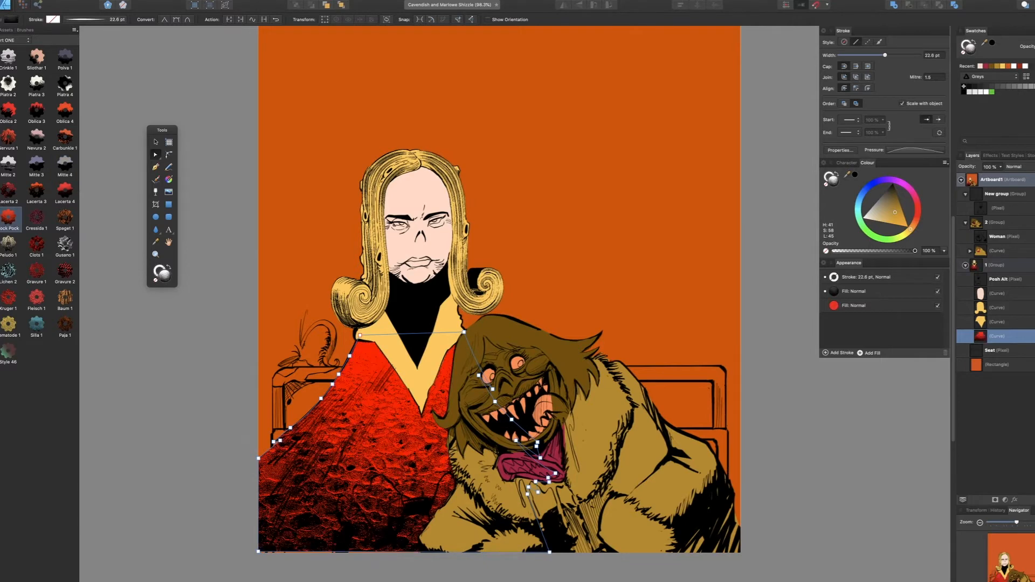
key("super+z")
left_click(36, 218)
key("super+z")
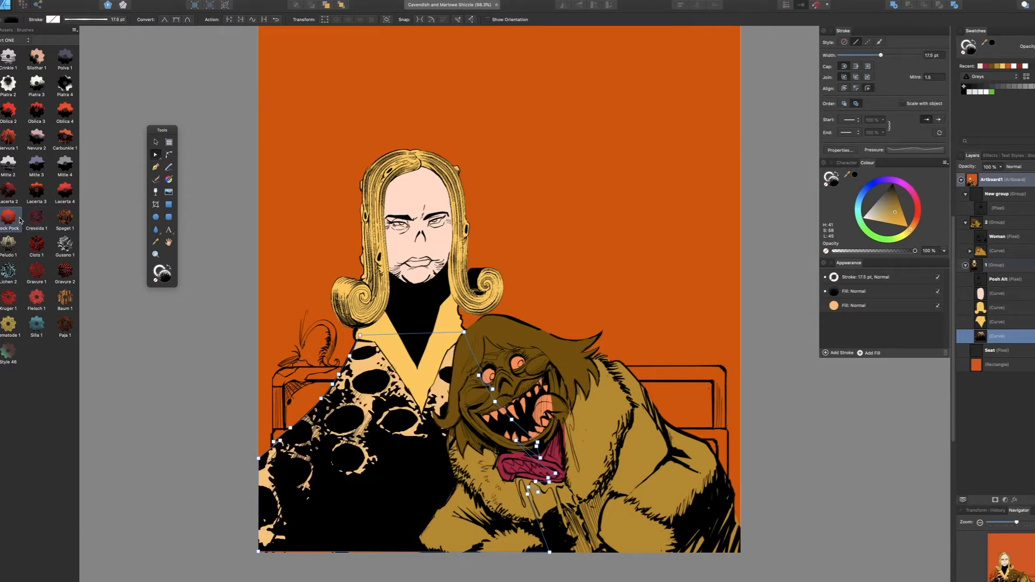
left_click(37, 218)
left_click(64, 192)
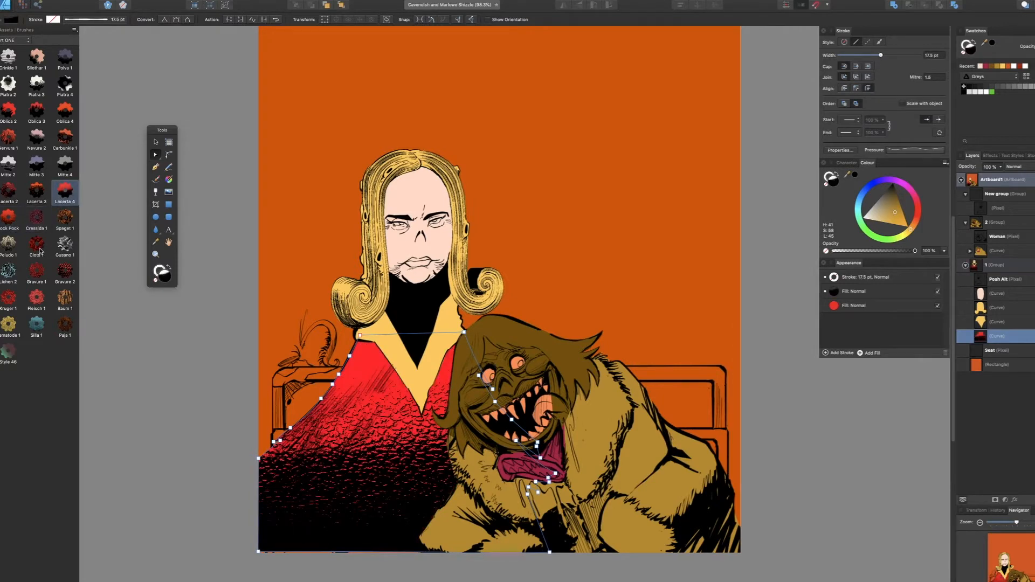
left_click(36, 245)
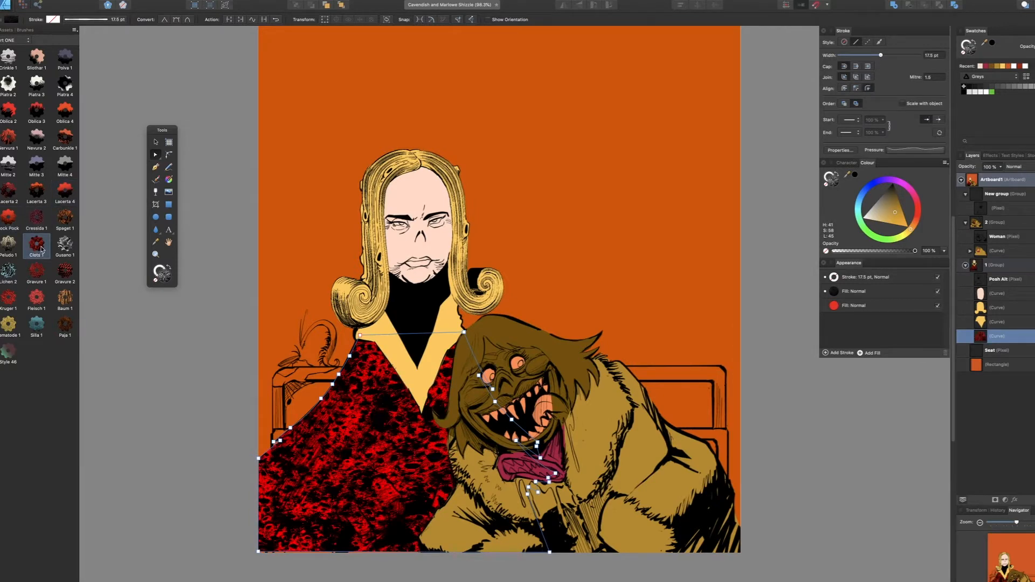
Apply the Gusano 1 style to the cloak, with a very pale pink base fill and its texture rotated and rescaled
left_click(60, 247)
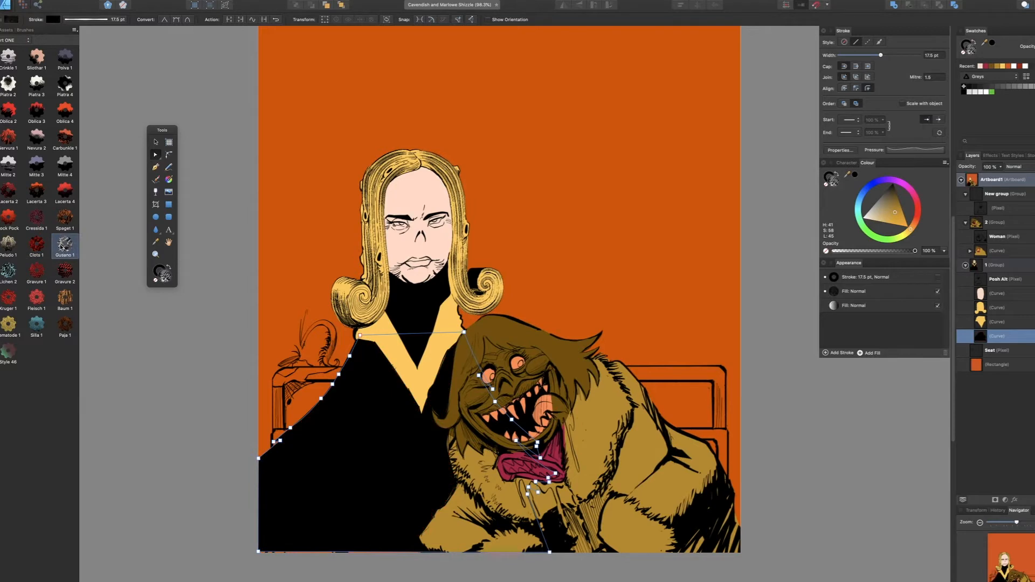
left_click(879, 307)
left_click(876, 232)
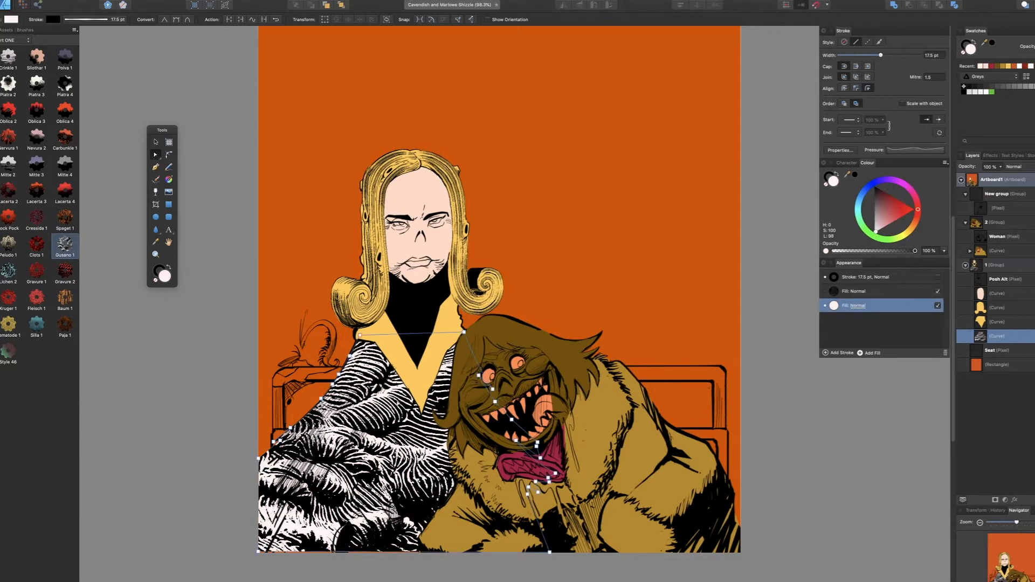
left_click(875, 292)
key("g")
left_click_drag(379, 380, 694, 498)
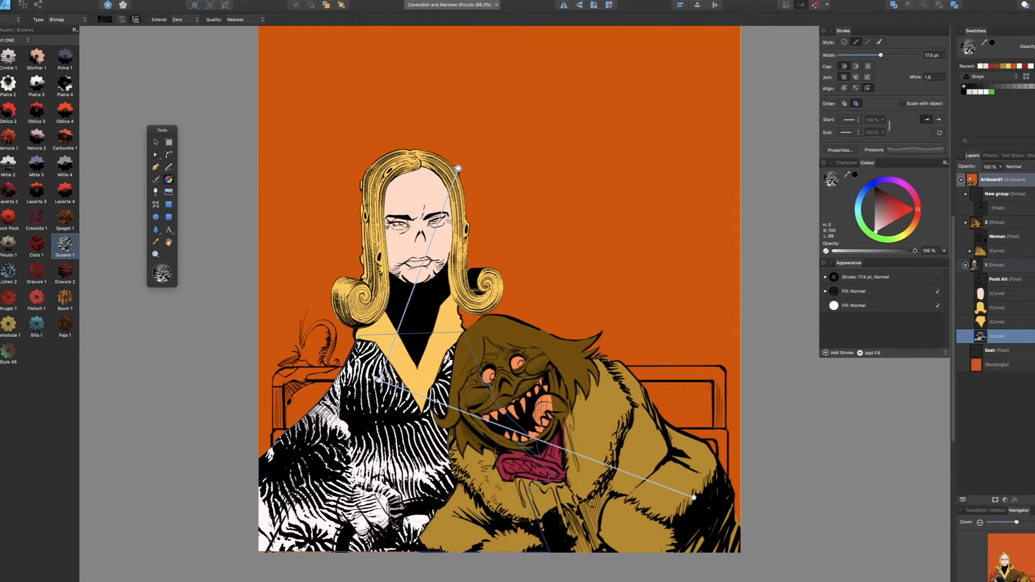
Try the Peludo 1, Lichen 2, Gravure 1 and Gravure 2 styles on the cloak
left_click(9, 246)
left_click(9, 273)
left_click(37, 274)
left_click(61, 275)
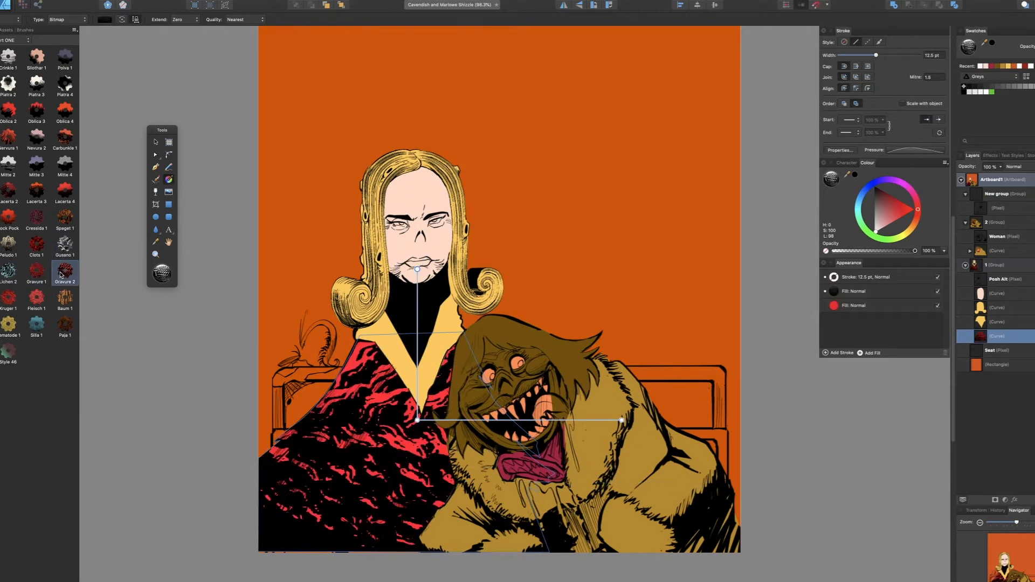
left_click(32, 277)
Try the Kruger 1, Fleisch 1, Baum 1, Nematode 1, Silla 1 and Paja 1 styles on the cloak
left_click(8, 301)
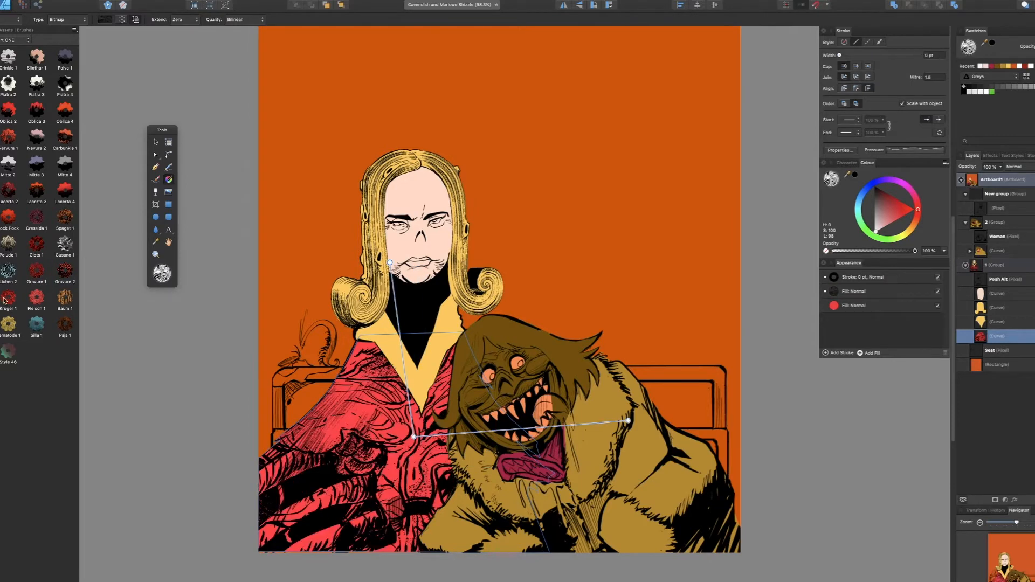
left_click(36, 300)
left_click(62, 303)
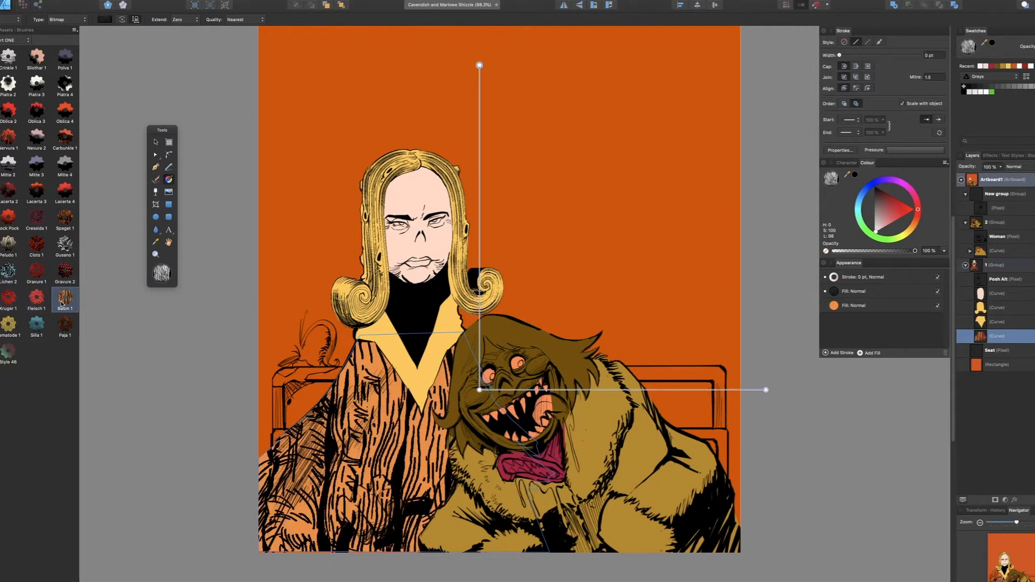
left_click(1, 325)
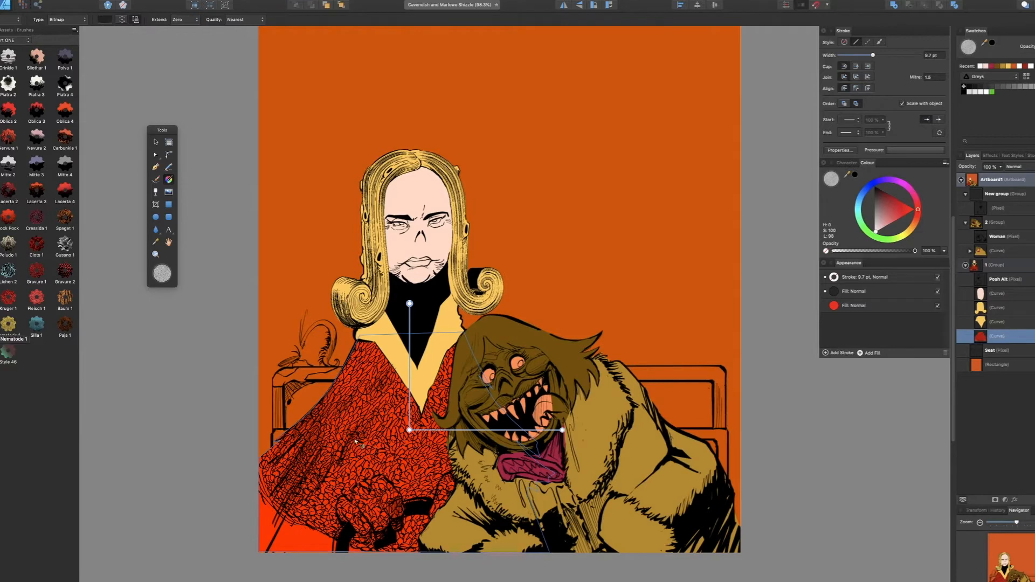
left_click(8, 326)
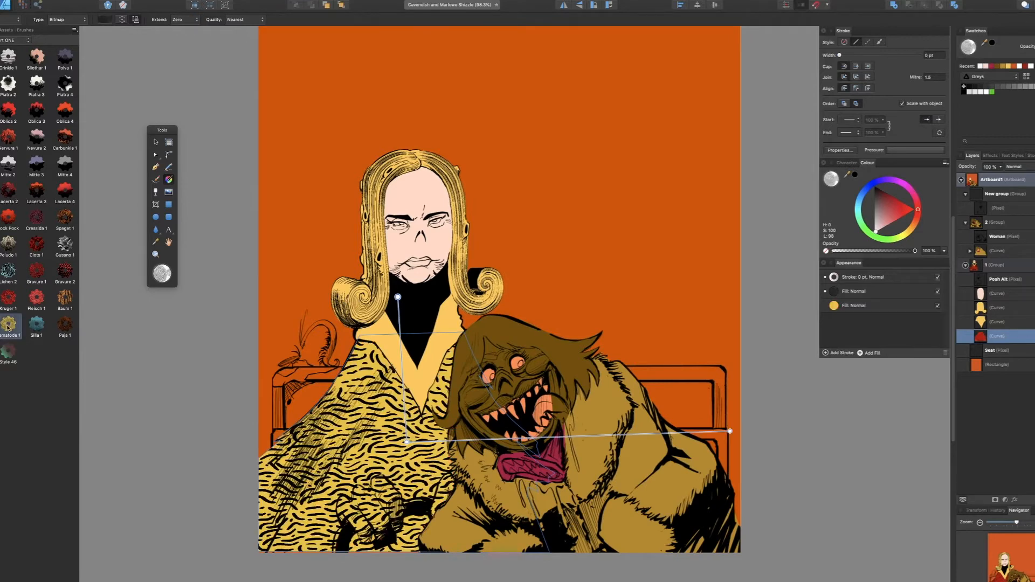
left_click(37, 326)
left_click(59, 327)
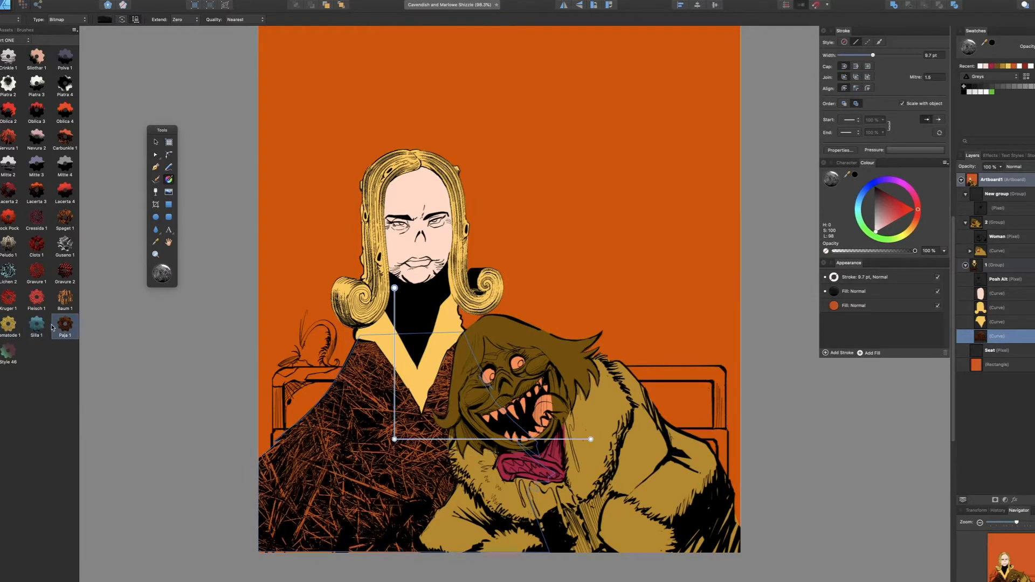
Switch the styles to The Shizzle Part TWO category and try Grizzle 2, Grizzle 3 and Grizzle 6 on the cloak
left_click(5, 41)
left_click(6, 47)
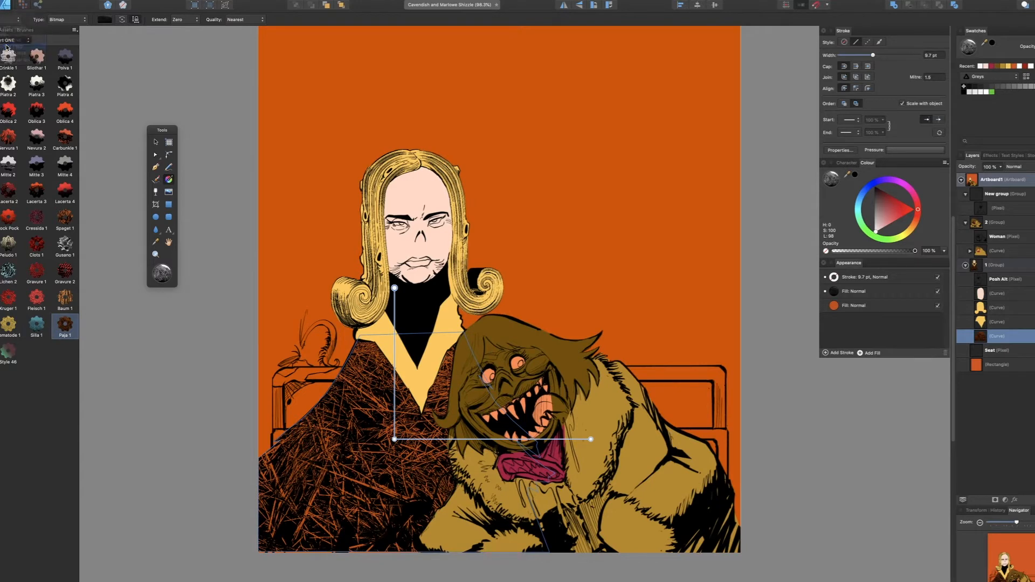
left_click(1, 57)
left_click(9, 58)
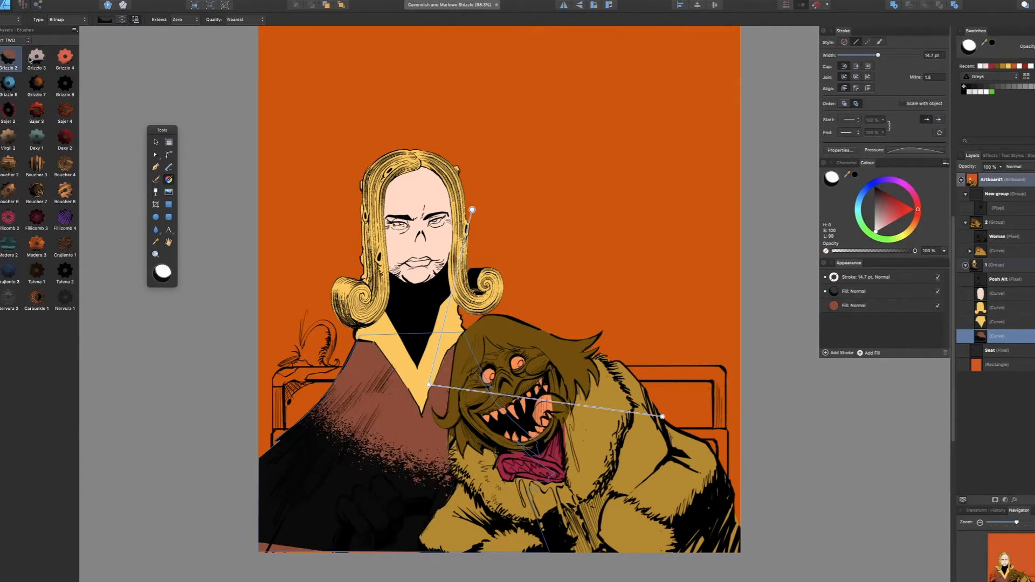
left_click(35, 57)
left_click(8, 84)
Try the Sajer 2, Sajer 3, Sajer 4 and Virgil 2 styles on the cloak
left_click(7, 111)
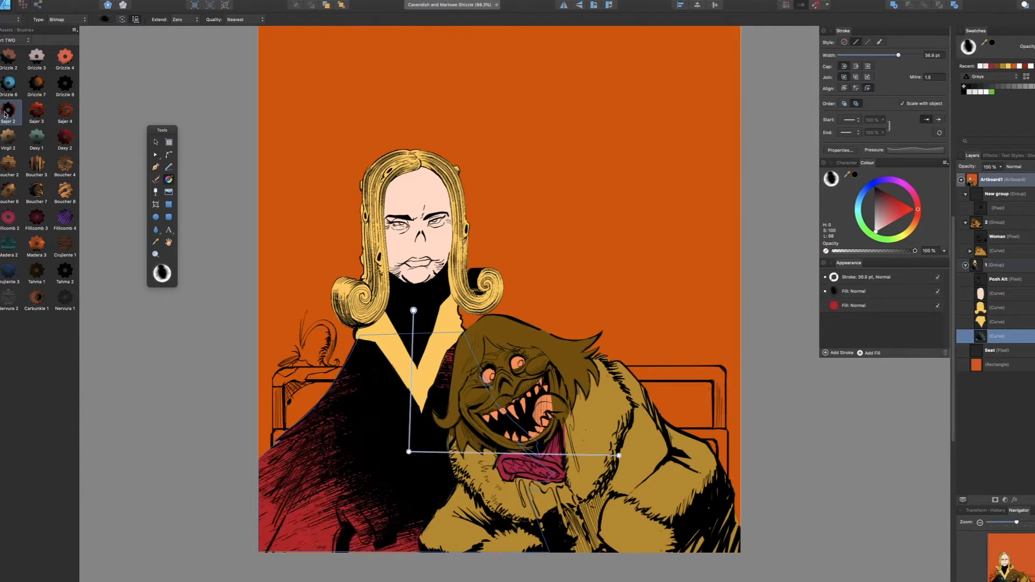
left_click(32, 112)
left_click(57, 113)
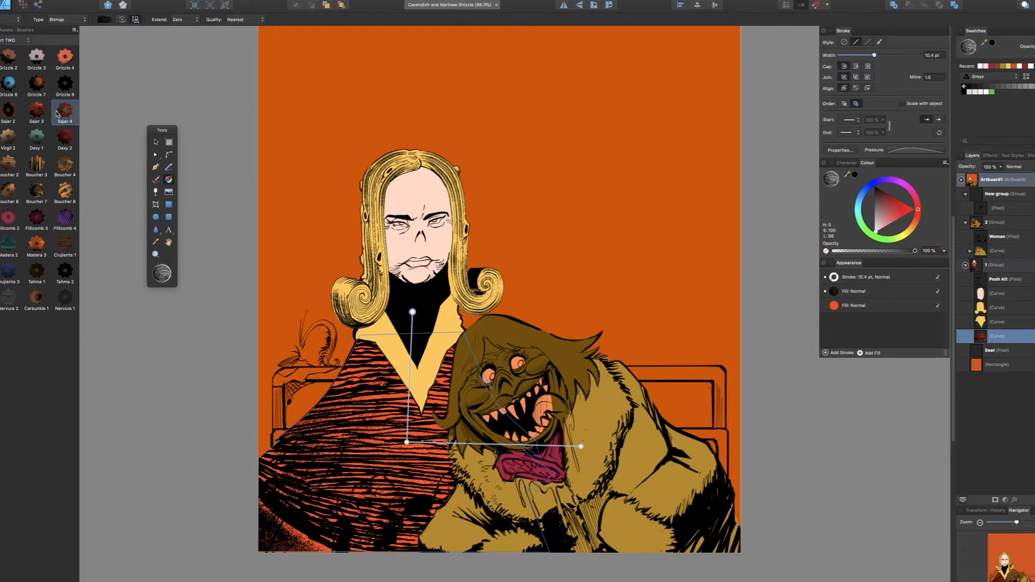
left_click(10, 140)
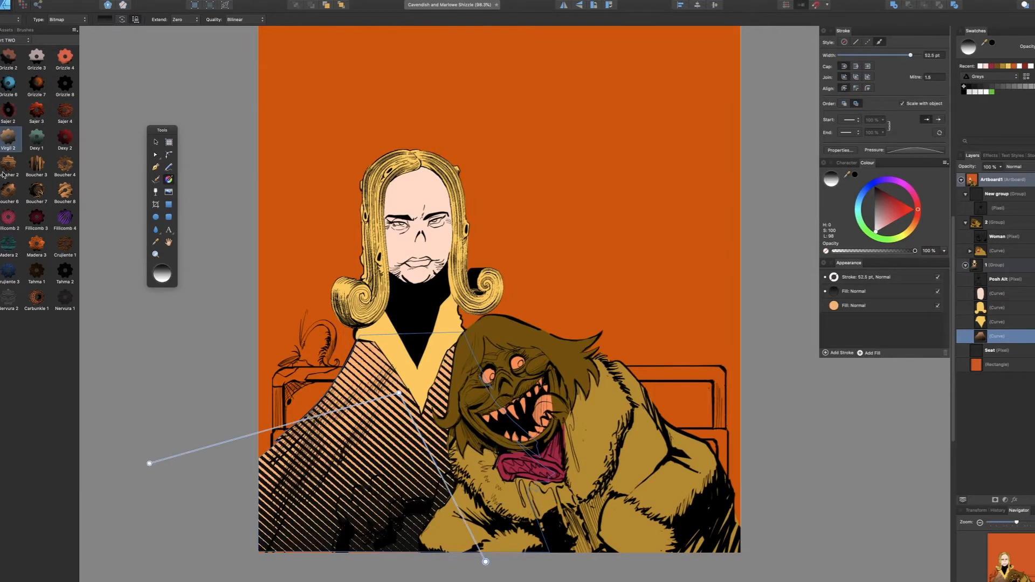
Try the Boucher 8, Boucher 7 and Boucher 6 styles on the cloak, repositioning the texture with the Fill tool
left_click(62, 193)
left_click_drag(410, 442, 400, 476)
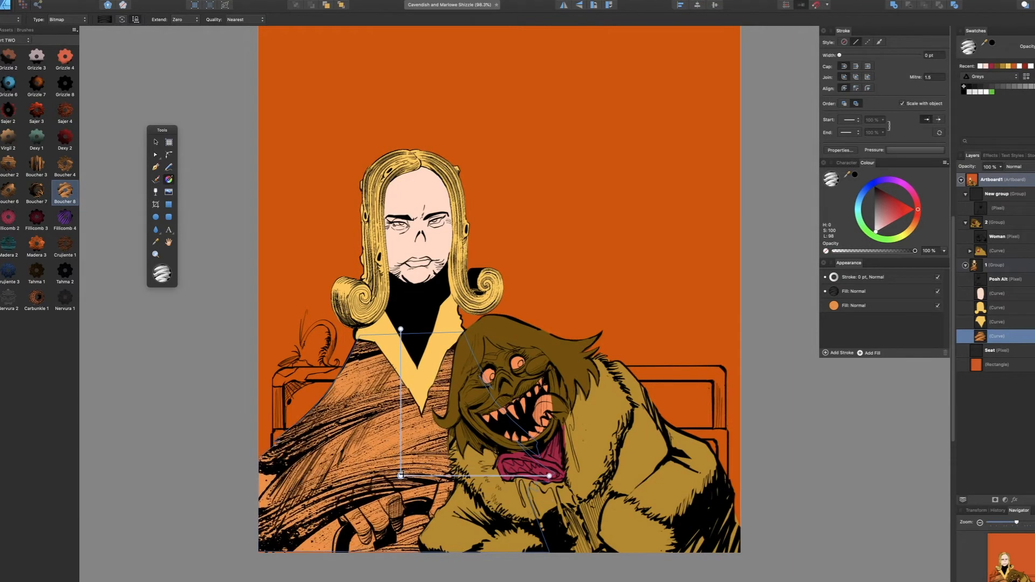
left_click(47, 194)
left_click(20, 194)
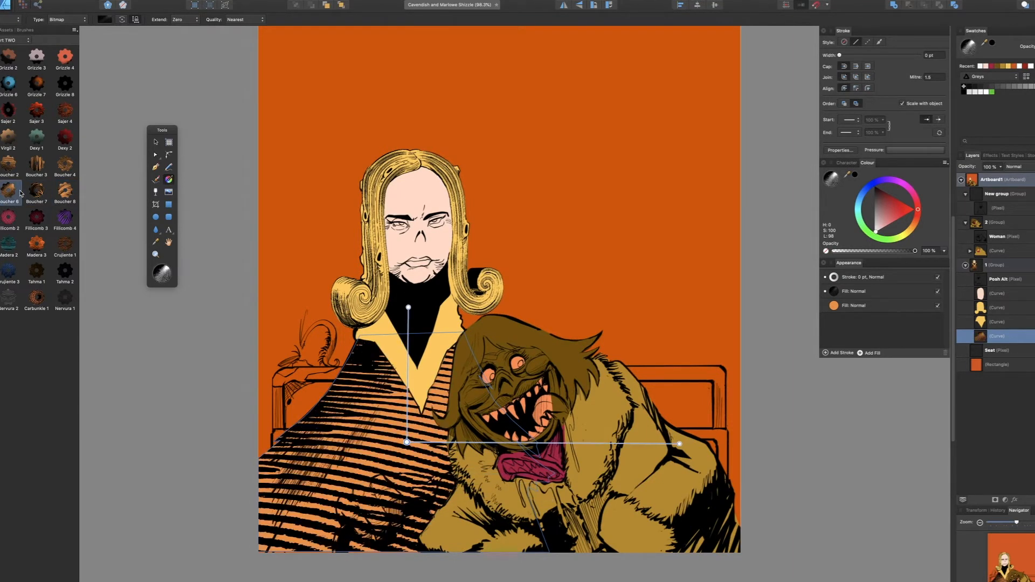
left_click_drag(679, 442, 683, 438)
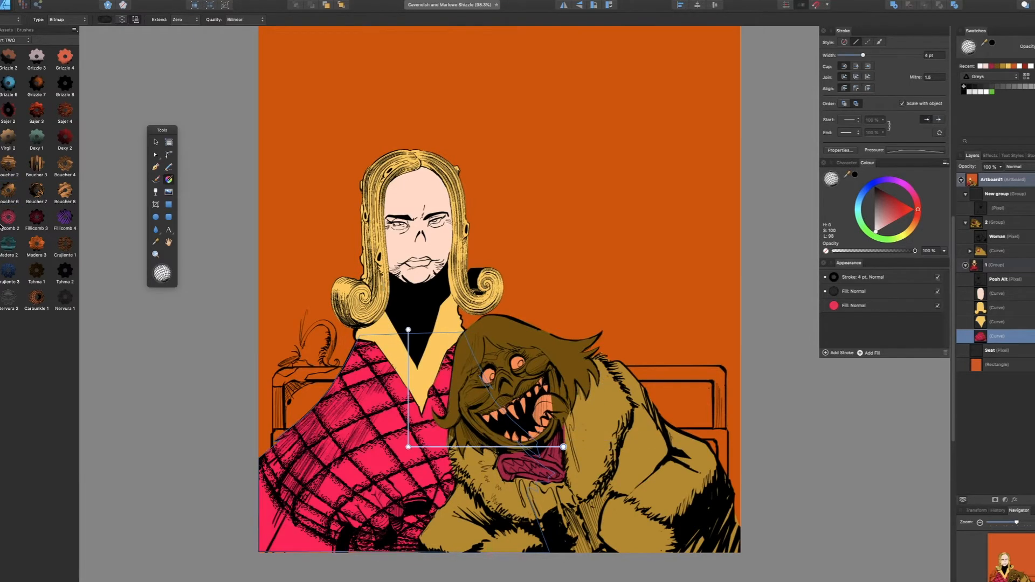
Try the Fillicomb 2, Fillicomb 3 and Fillicomb 4 styles on the cloak, rescaling and rotating each pattern
left_click(15, 225)
mouse_move(566, 443)
left_mouse_down()
mouse_move(674, 446)
mouse_move(608, 447)
mouse_move(612, 429)
left_mouse_up()
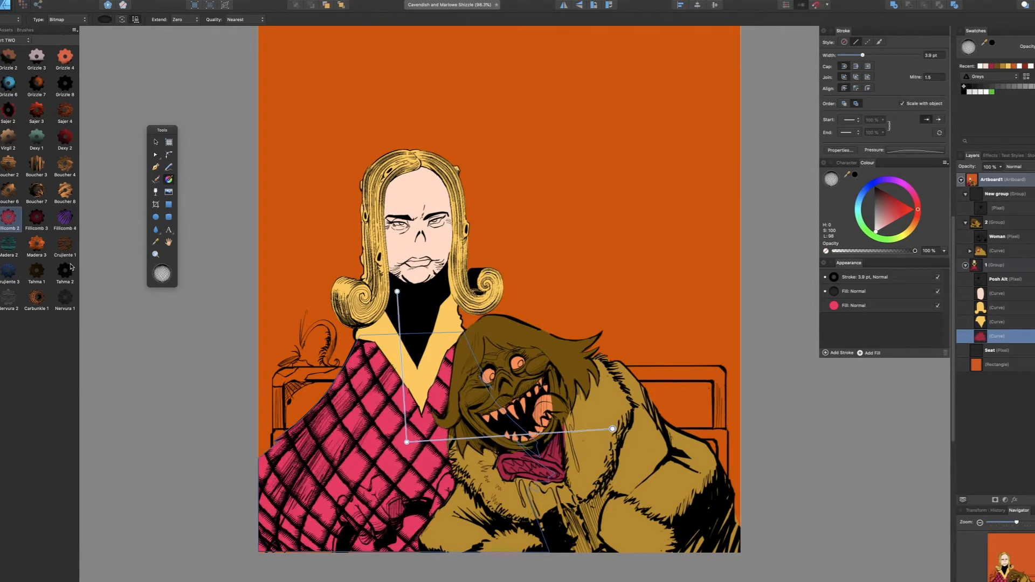
left_click(36, 221)
mouse_move(407, 334)
left_mouse_down()
mouse_move(407, 301)
mouse_move(404, 331)
left_mouse_up()
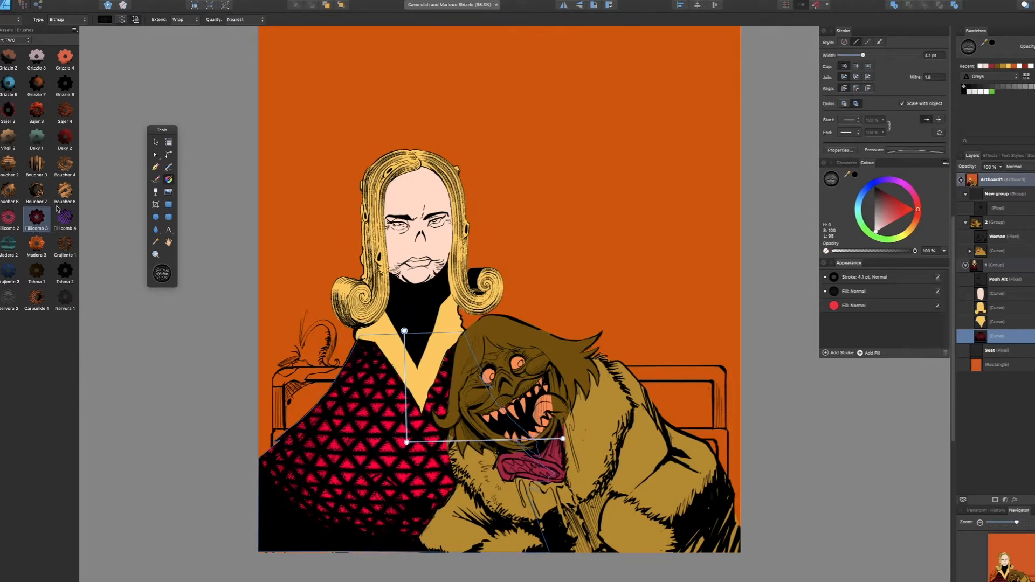
left_click(52, 223)
left_click_drag(536, 376, 447, 292)
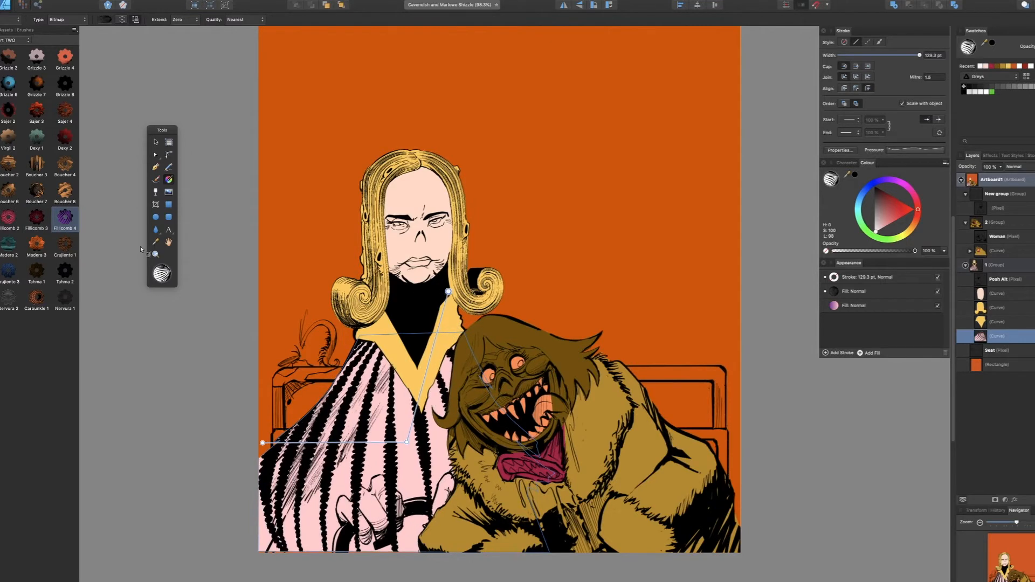
Try the Madera 2 and Madera 3 styles on the cloak and slightly rotate the Madera 3 texture
left_click(0, 244)
left_click(7, 245)
left_click(0, 245)
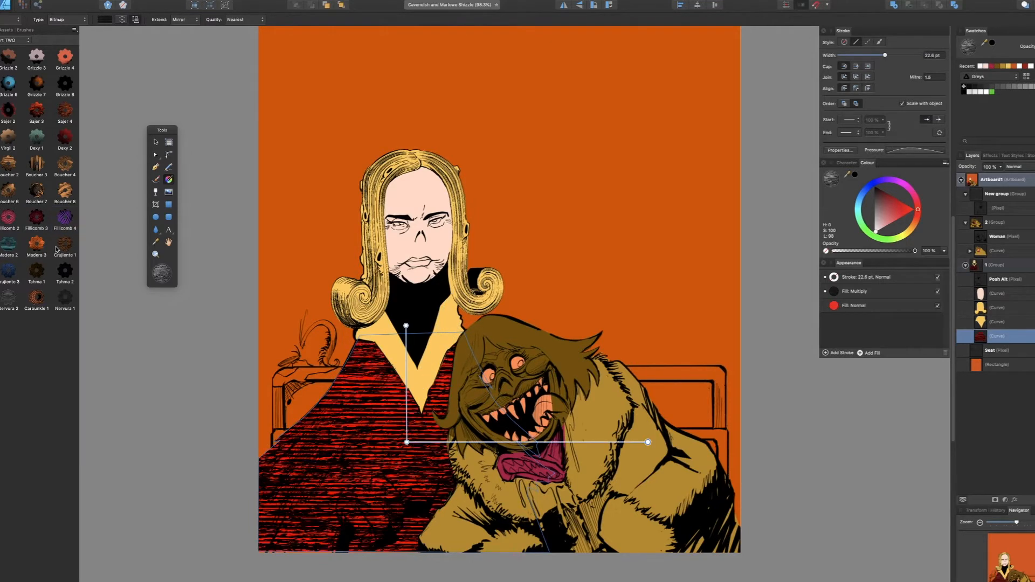
left_click(37, 245)
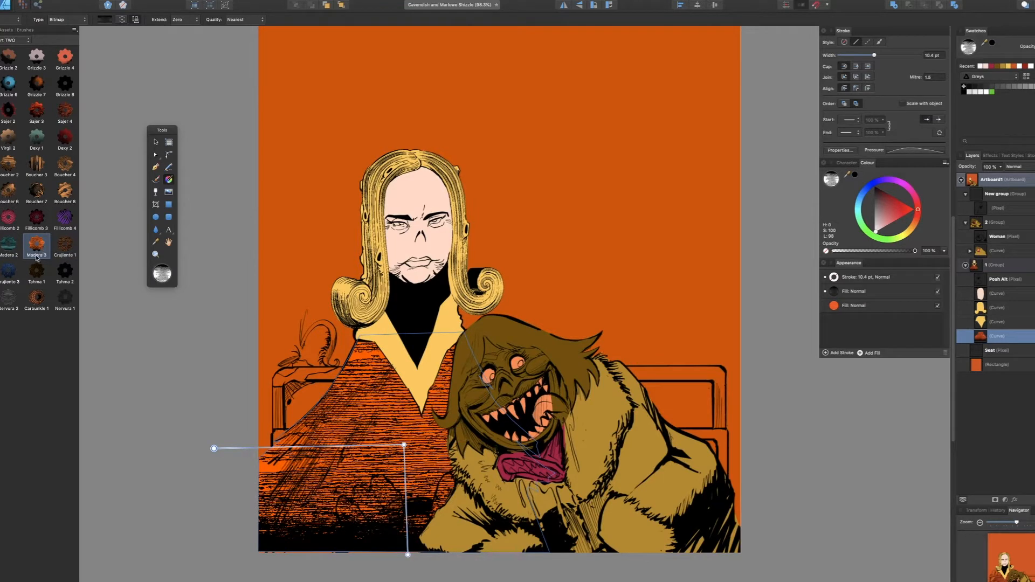
mouse_move(212, 449)
left_mouse_down()
mouse_move(356, 439)
mouse_move(102, 423)
mouse_move(174, 477)
mouse_move(208, 459)
left_mouse_up()
Try Crujiente 1, Tahma 2, Tahma 1, Crujiente 3, Nervura 2 and Carbunkle 1 on the cloak, enlarging the Carbunkle 1 texture
left_click(64, 245)
left_click(64, 272)
left_click(37, 272)
left_click(9, 272)
left_click(10, 298)
left_click(42, 300)
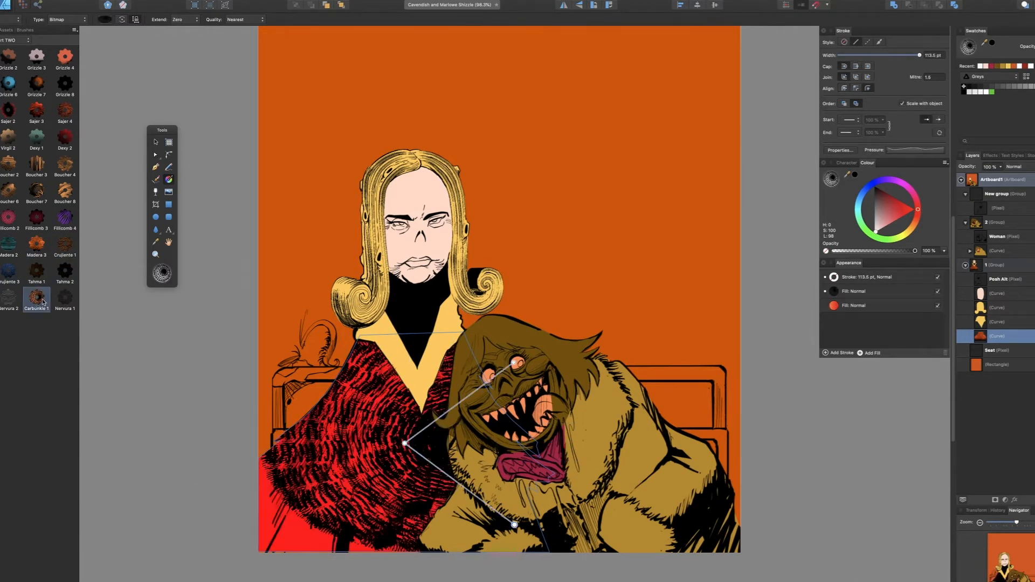
left_click_drag(515, 364, 541, 311)
Switch to the style category containing the Puntos styles and try Puntos 2, Puntos 3 and Puntos 4 on the cloak
left_click(5, 40)
left_click(16, 53)
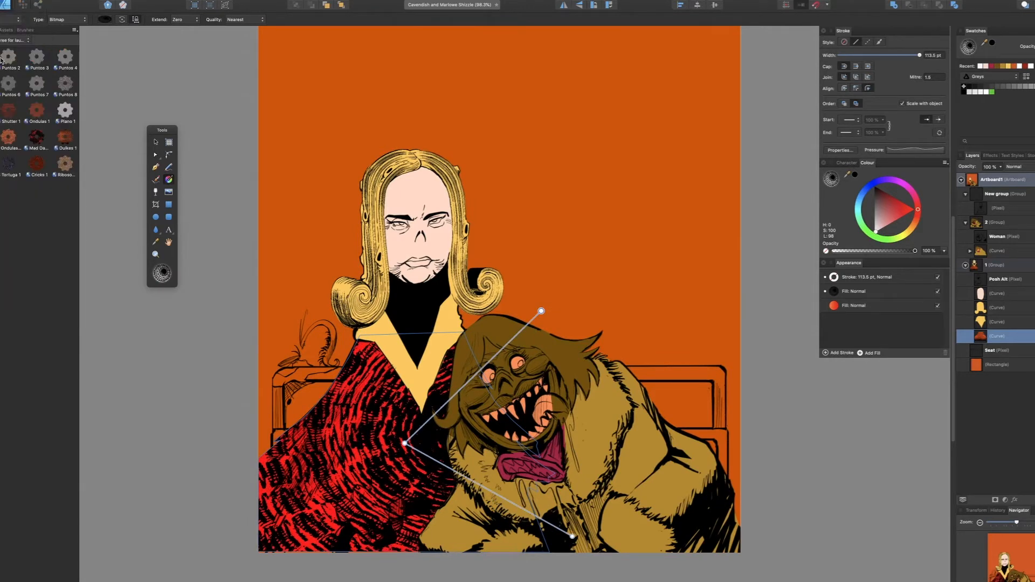
left_click(17, 59)
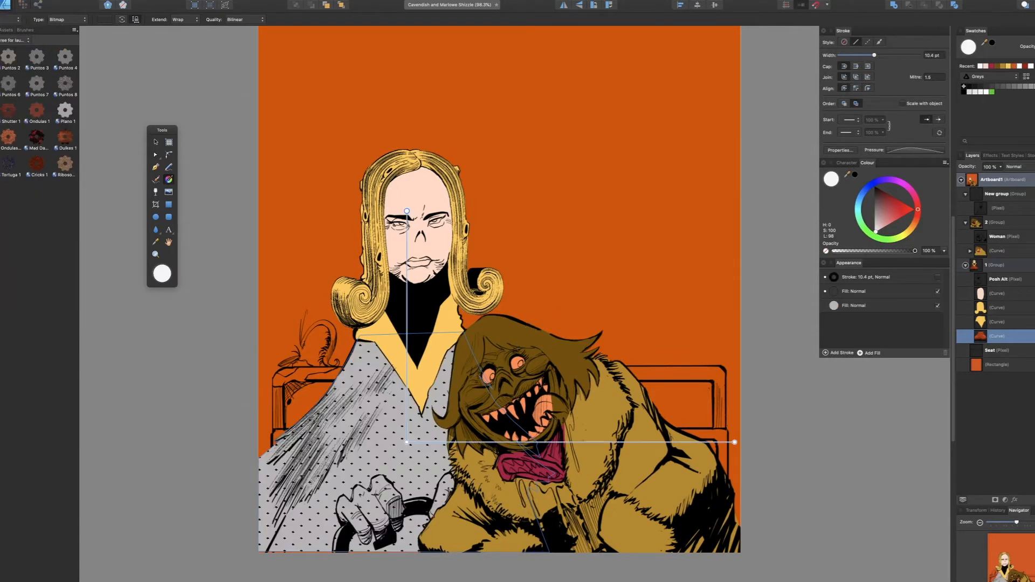
left_click(39, 66)
left_click(52, 65)
Apply the dark red and black style beside Dulkes 1 to the cloak, shrinking and rotating its texture into mirrored repeats
left_click(36, 137)
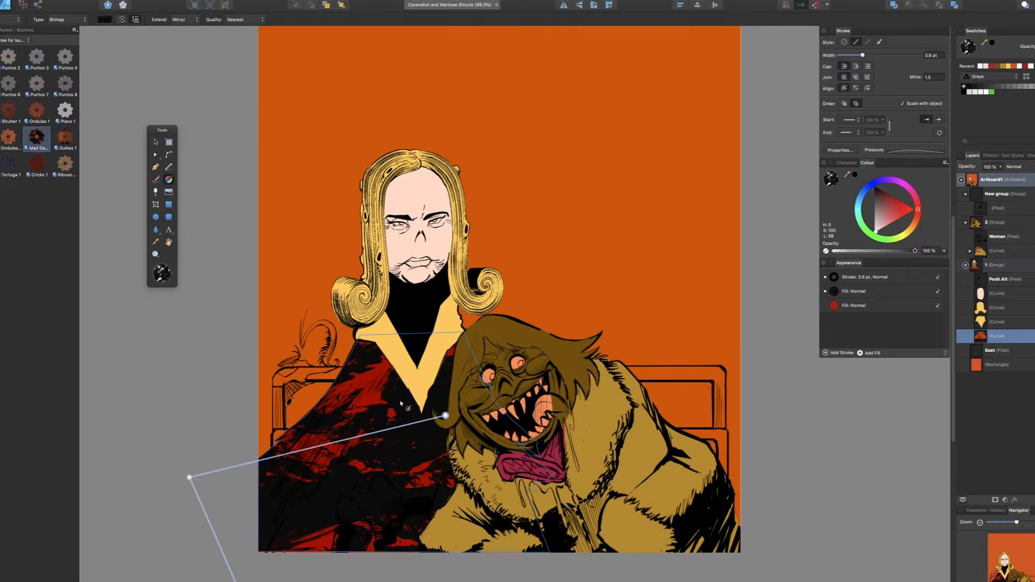
left_click_drag(445, 416, 193, 348)
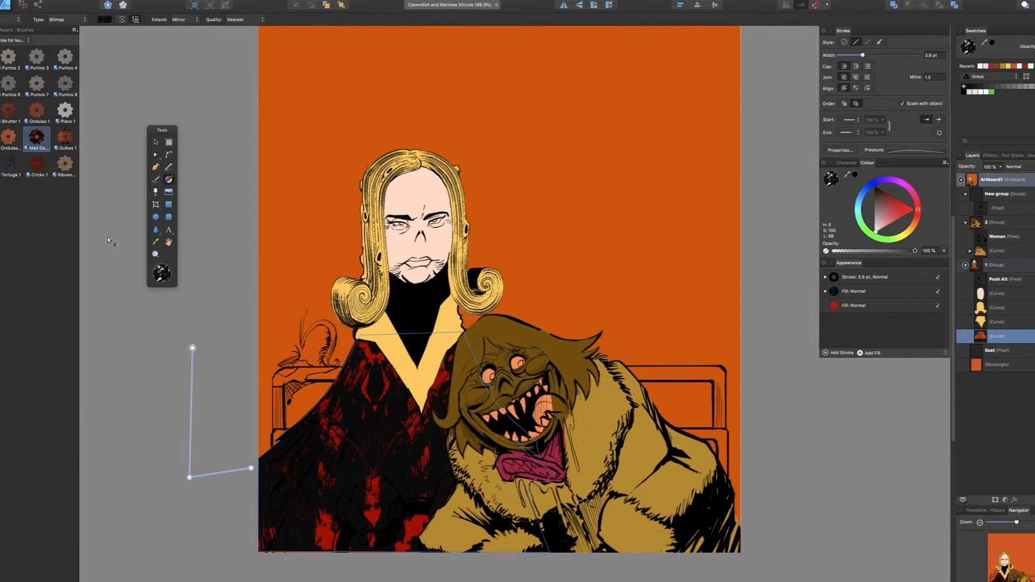
Try Dulkes 1, the Ondulas style and the red-and-black cracked-stone style on the cloak, shrinking and slightly rotating the stone texture
left_click(64, 139)
left_click(9, 139)
left_click(0, 139)
mouse_move(555, 442)
left_mouse_down()
mouse_move(461, 431)
mouse_move(494, 429)
mouse_move(505, 442)
mouse_move(470, 446)
left_mouse_up()
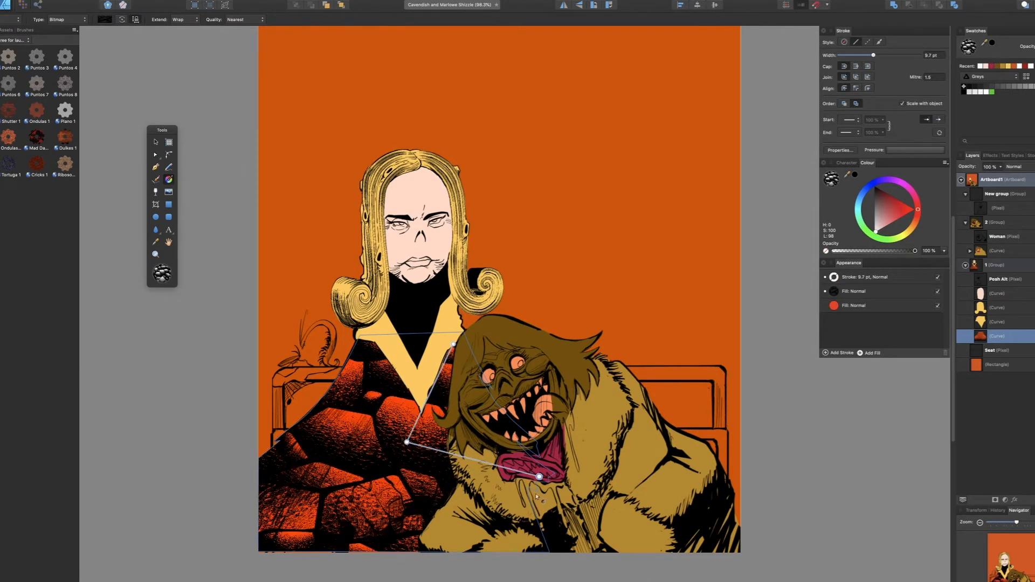
mouse_move(540, 477)
left_mouse_down()
mouse_move(501, 436)
mouse_move(533, 436)
mouse_move(530, 497)
mouse_move(535, 469)
left_mouse_up()
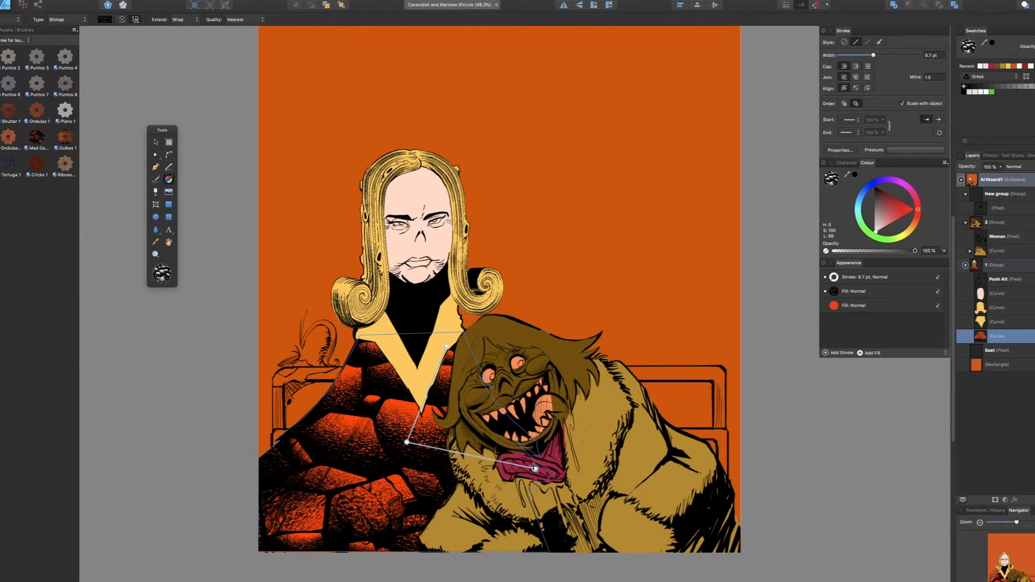
Apply the Tortuga 1 style to the woman's cloak and shrink its swirling line texture
left_click(6, 168)
left_click_drag(597, 411, 497, 398)
Try the dark red and black style beside Dulkes 1 on the woman's collar, replace it with Cricks 1 and shrink the texture
left_click(446, 325)
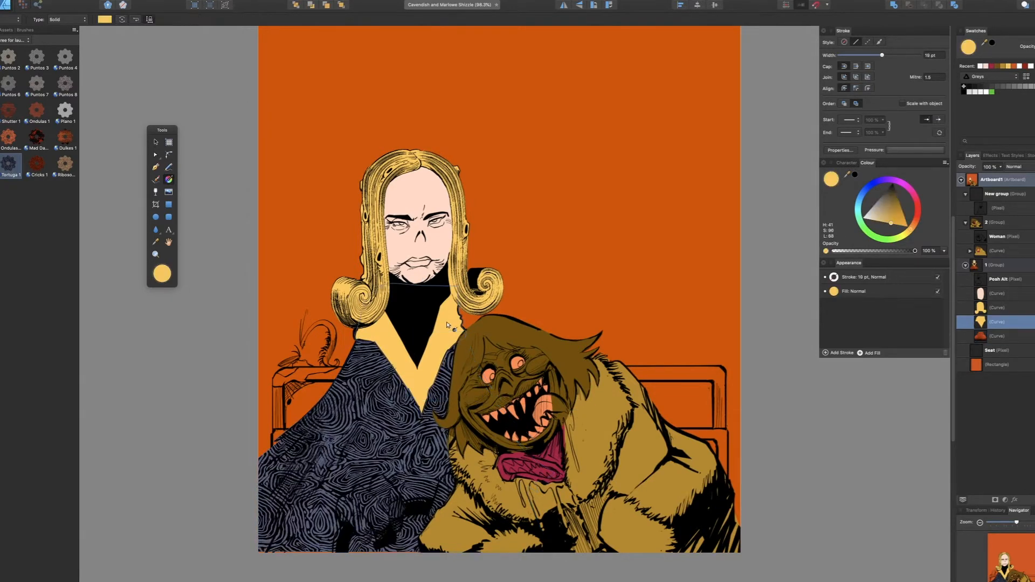
left_click(36, 140)
left_click_drag(348, 441, 349, 371)
left_click(35, 171)
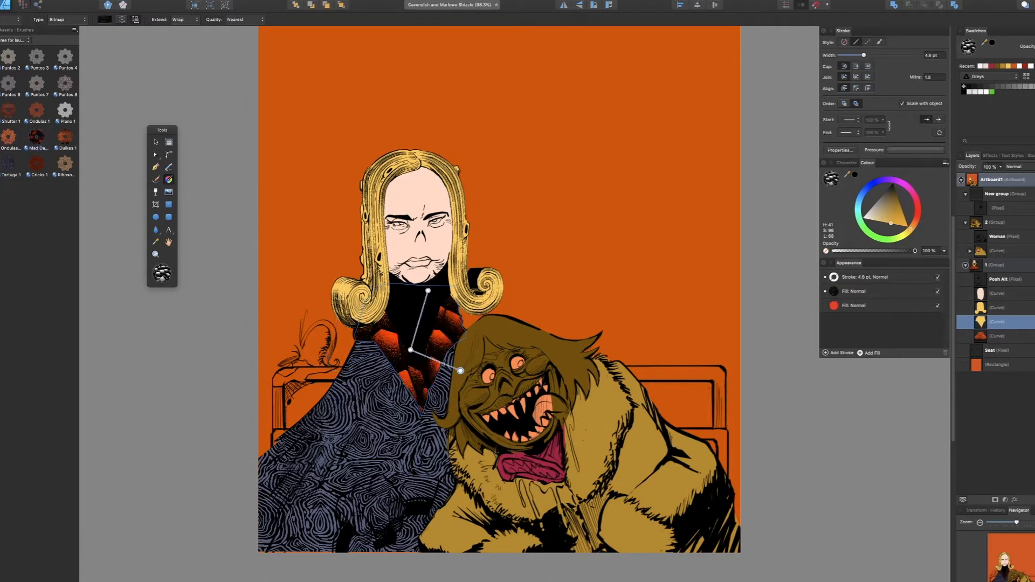
left_click_drag(461, 370, 443, 353)
Apply the Puntos 8 style to the woman's hair shape
left_click(366, 247)
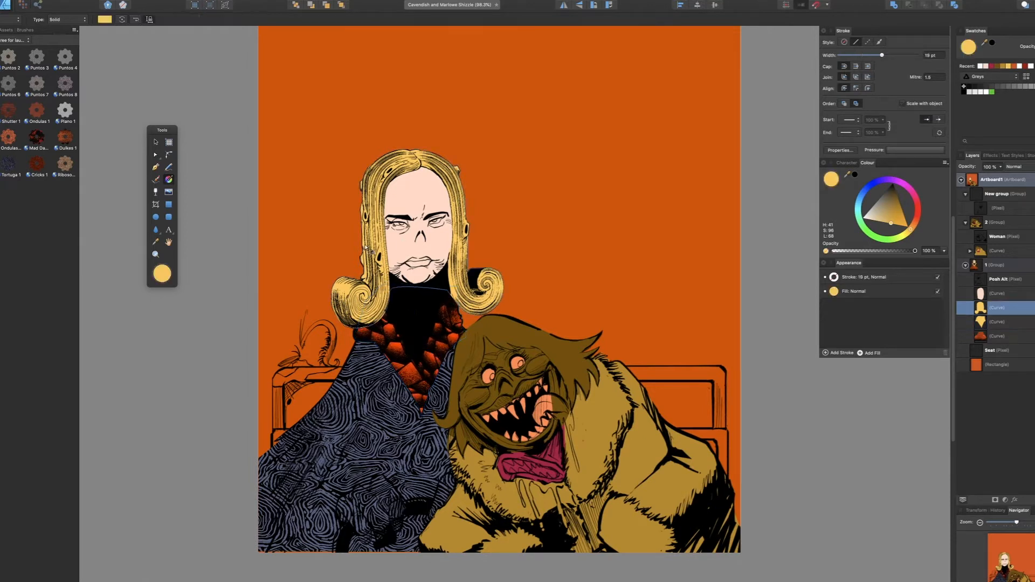
left_click(65, 84)
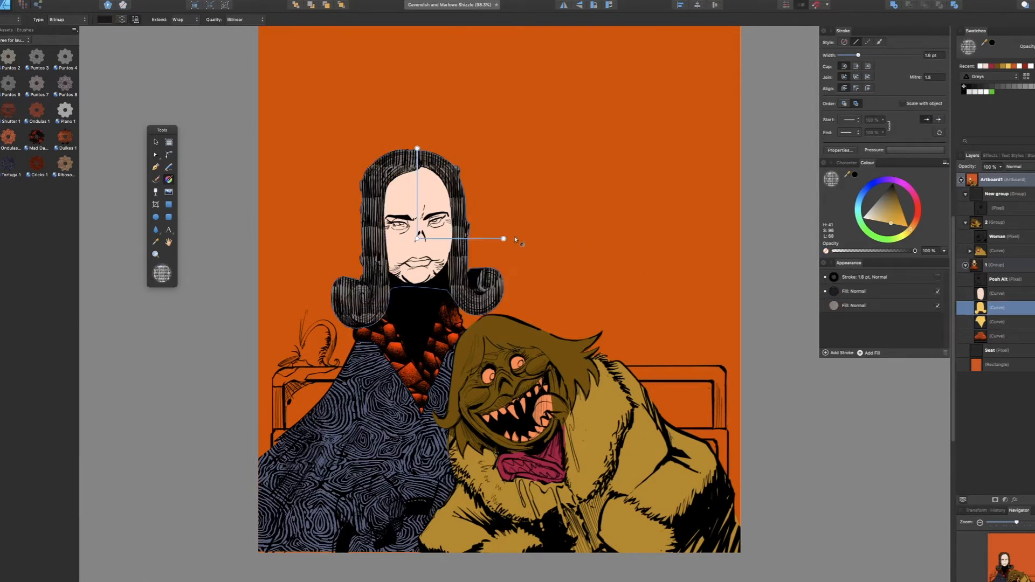
Rescale the tall figure's hair texture, and try the Tortuga 1 style on it with an adjusted pattern scale
scroll(407, 314, "up", 1)
mouse_move(505, 234)
left_mouse_down()
mouse_move(569, 234)
mouse_move(508, 234)
mouse_move(539, 229)
left_mouse_up()
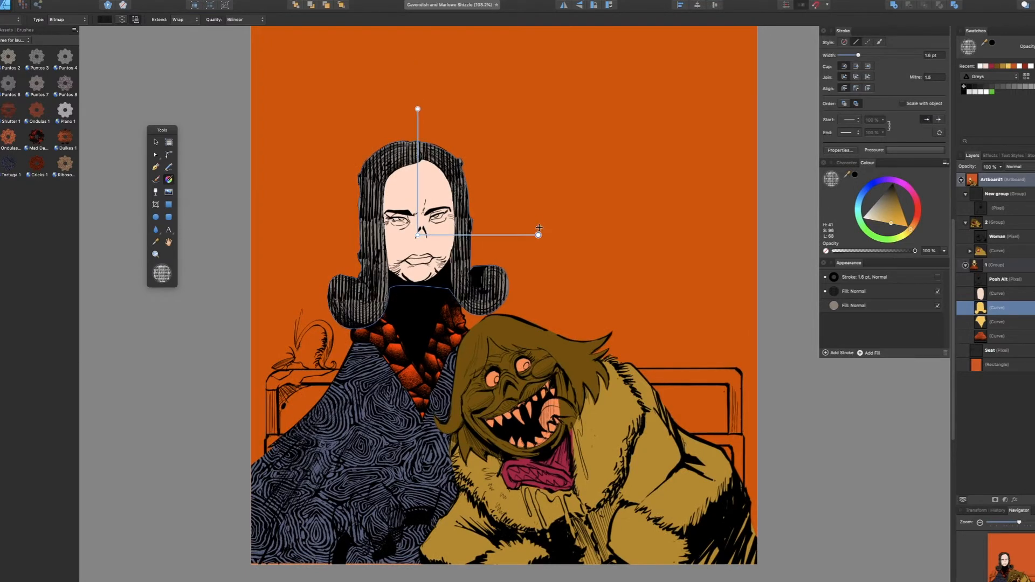
left_click(9, 164)
mouse_move(534, 209)
left_mouse_down()
mouse_move(605, 237)
mouse_move(601, 365)
mouse_move(317, 273)
mouse_move(480, 183)
mouse_move(456, 190)
mouse_move(573, 204)
mouse_move(488, 214)
mouse_move(505, 207)
left_mouse_up()
With the Part TWO styles shown, turn off the hair's pattern fill and recolour its base fill light grey (H 225, S 0, L 71)
left_click(22, 40)
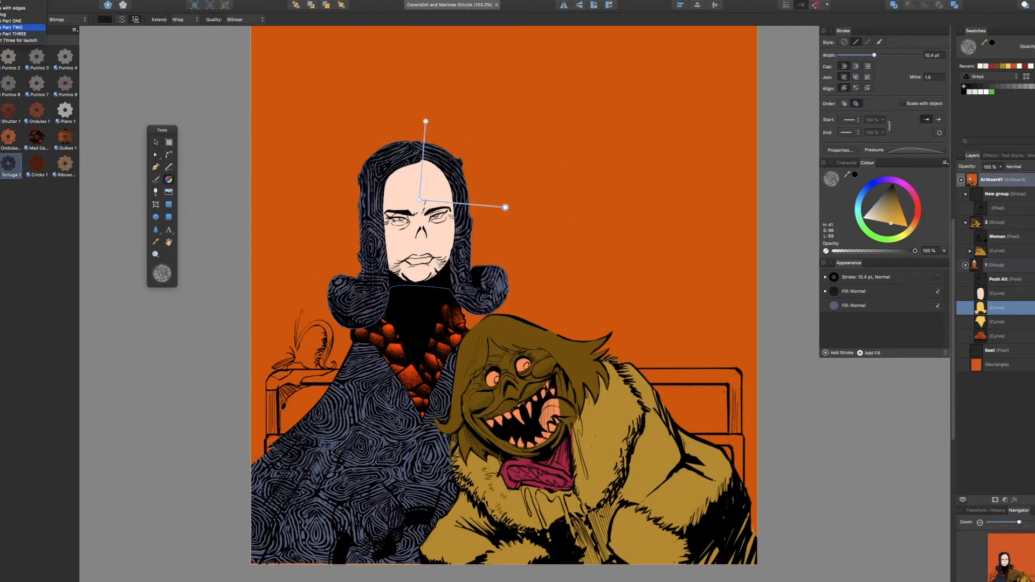
left_click(21, 28)
left_click_drag(884, 216, 873, 218)
left_click(939, 292)
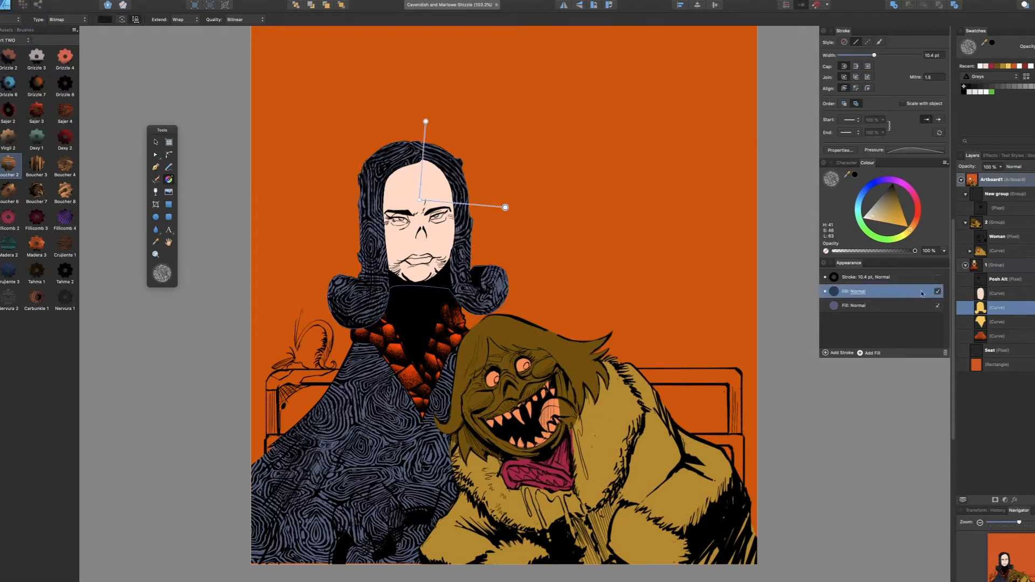
left_click(939, 293)
left_click(859, 306)
left_click_drag(889, 212, 906, 215)
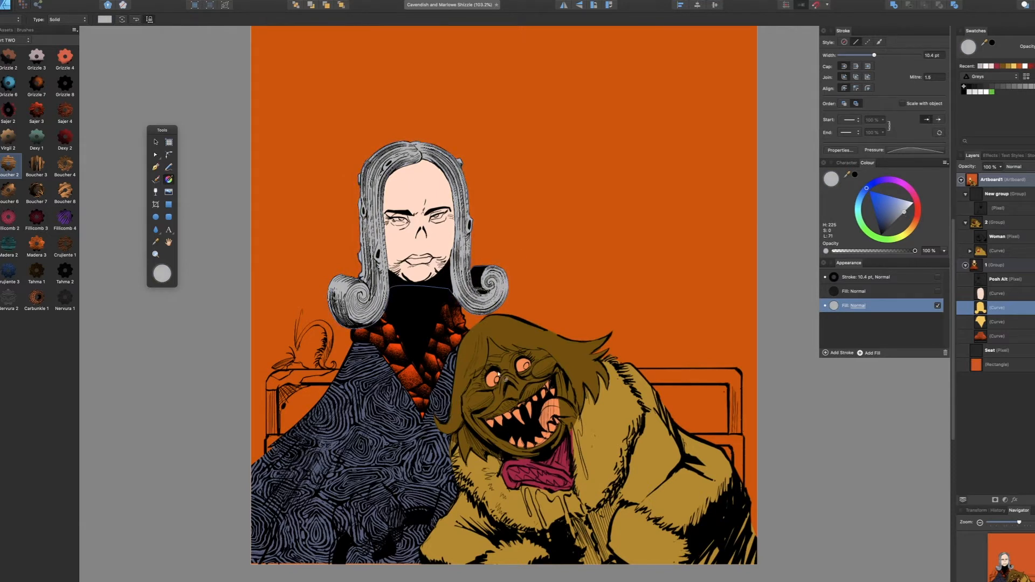
Recolour the base fill of the tall figure's stone-textured scarf from red to a neutral dark grey
key("a")
left_click(415, 379)
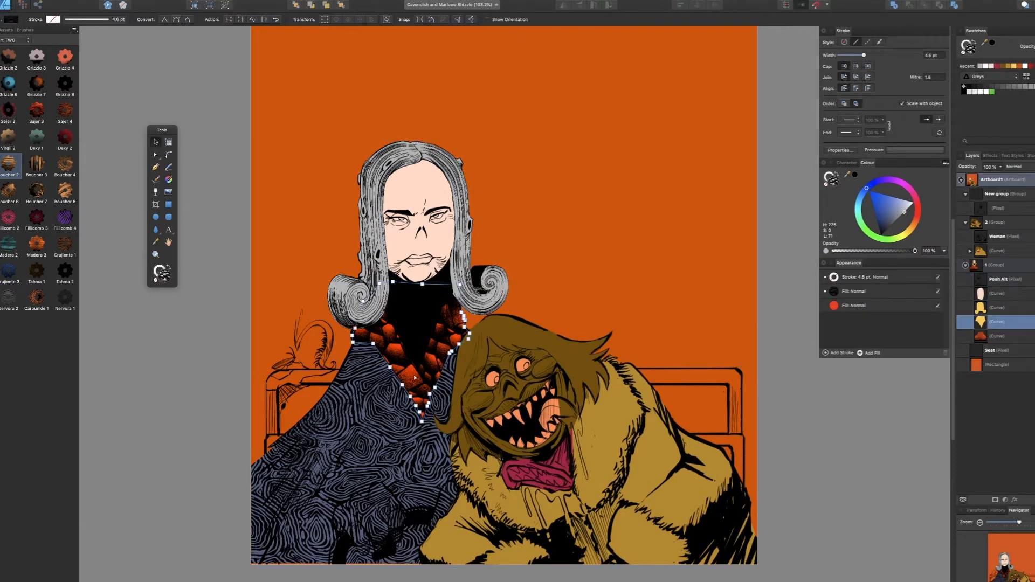
left_click(866, 306)
mouse_move(904, 210)
left_mouse_down()
mouse_move(868, 195)
mouse_move(878, 196)
left_mouse_up()
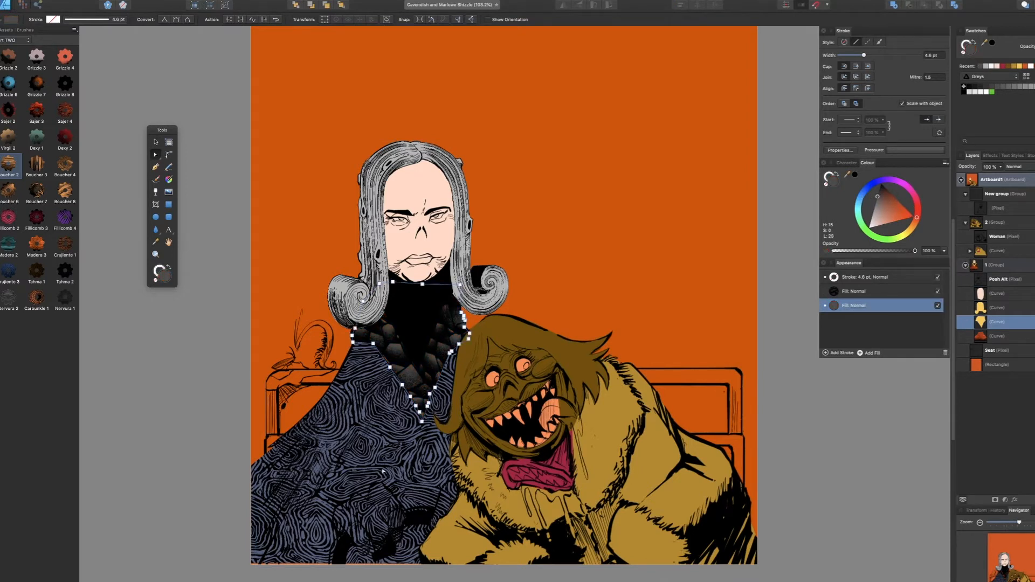
Recolour the creature's hair curve olive (H 54, S 49, L 32)
left_click(497, 411)
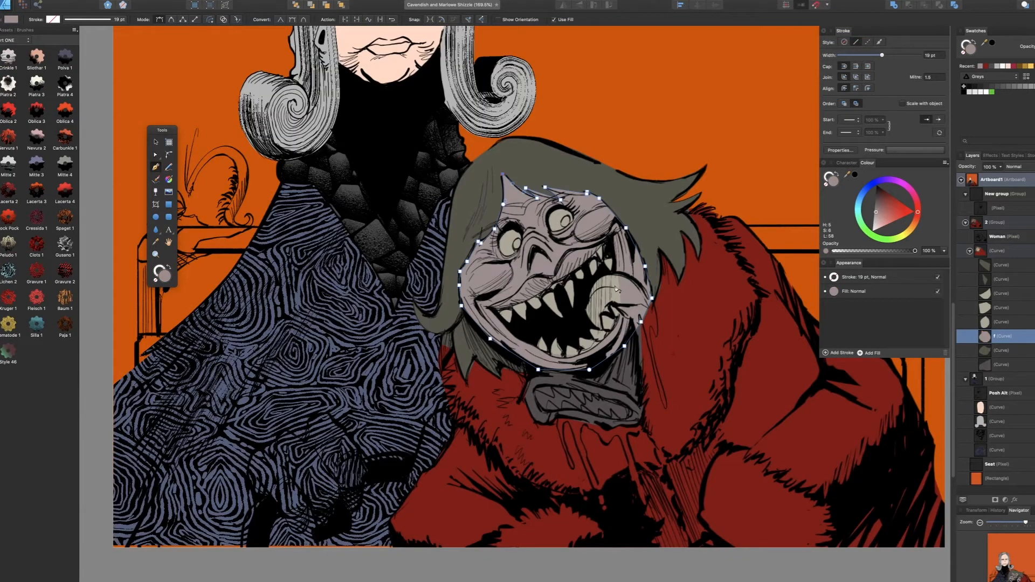
scroll(589, 320, "down", 4)
left_click_drag(637, 324, 585, 389)
scroll(617, 364, "down", 1)
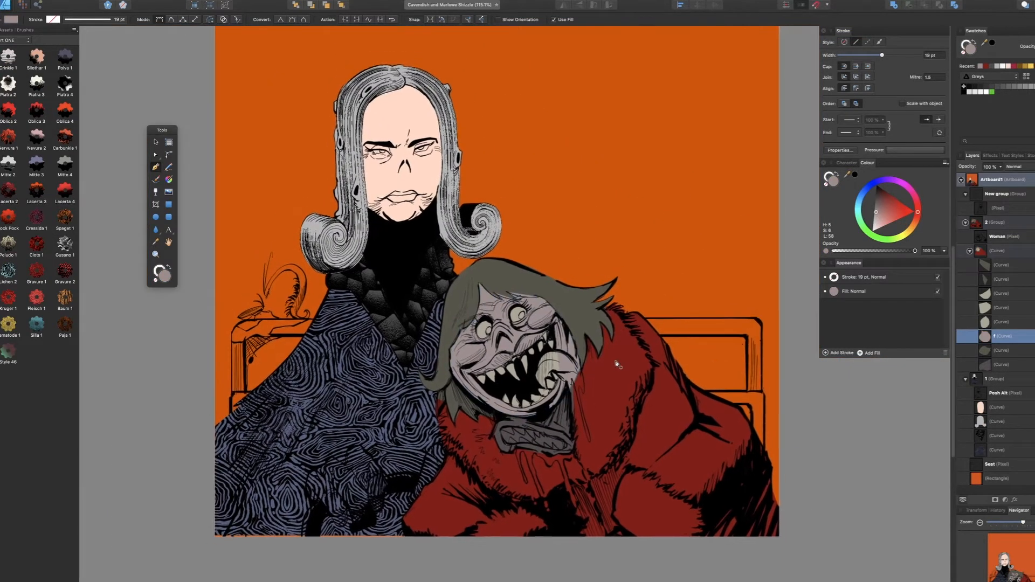
key("v")
left_click(656, 259)
left_click(580, 307)
double_click(581, 307)
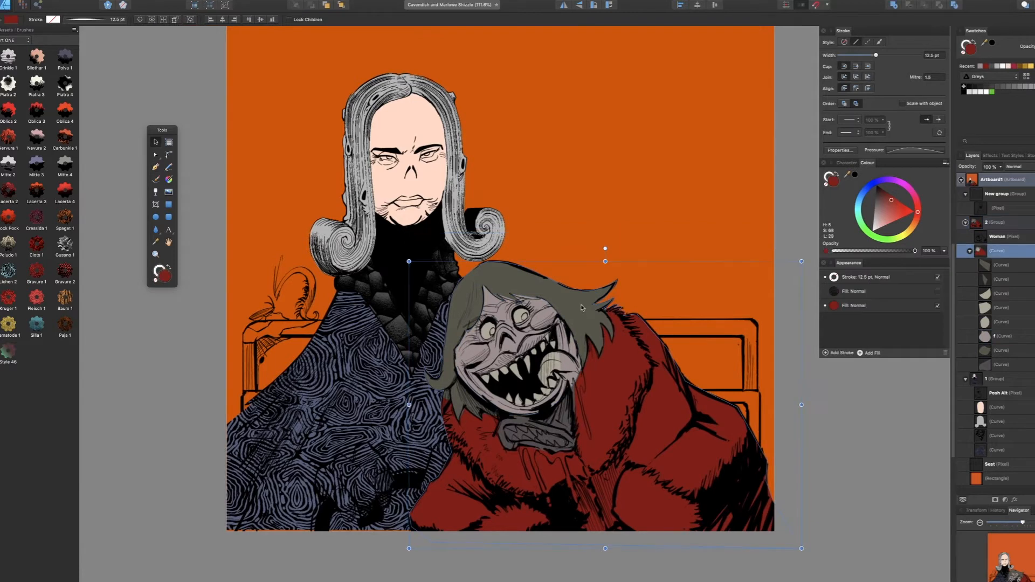
double_click(581, 307)
left_click_drag(904, 218, 895, 203)
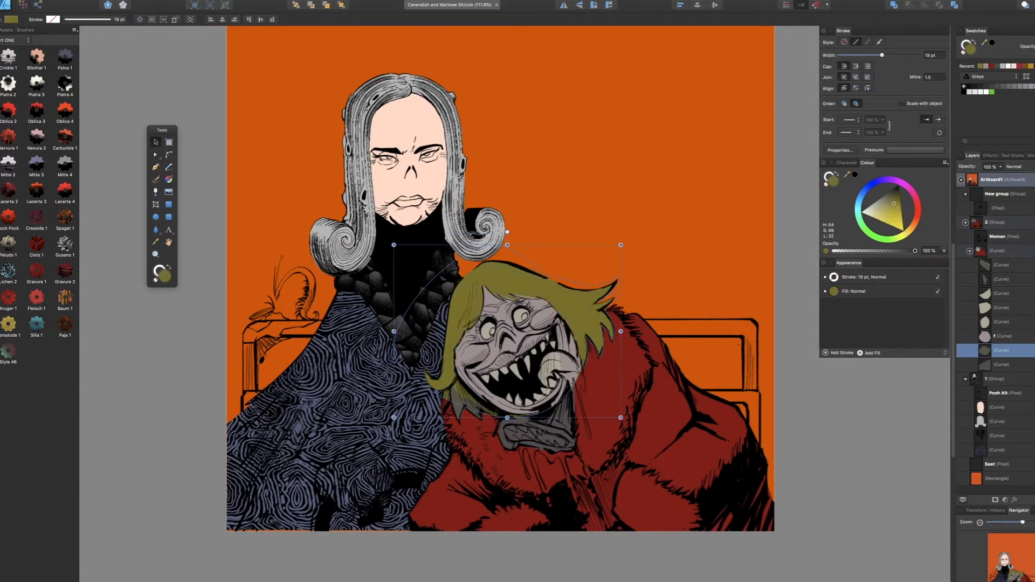
Apply the Kruger 1 striped style to the creature's hair and recolour its base fill dark red (H 11, S 79, L 35)
left_click(8, 298)
key("g")
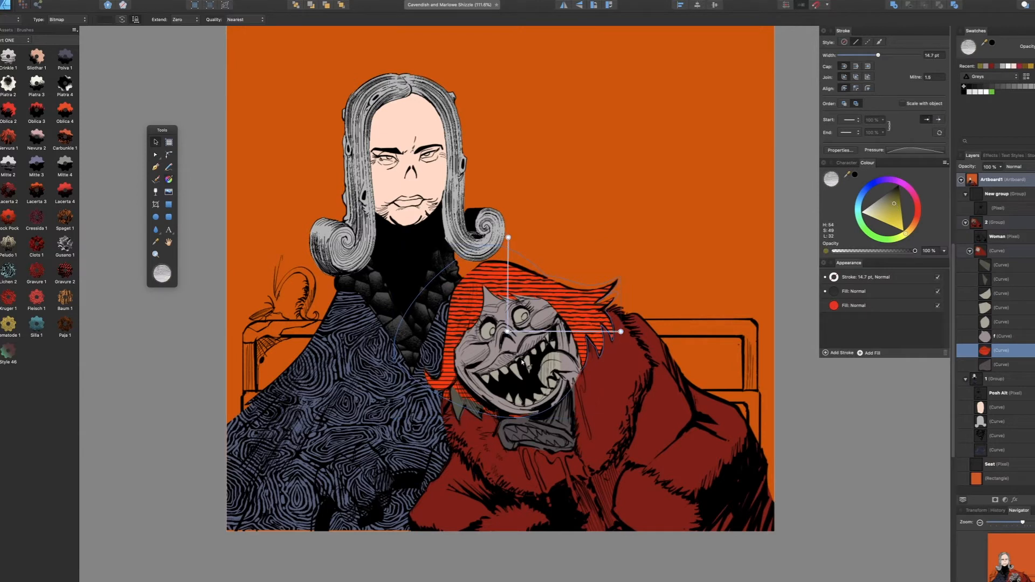
mouse_move(623, 332)
left_mouse_down()
mouse_move(582, 256)
mouse_move(534, 226)
mouse_move(489, 227)
mouse_move(498, 213)
mouse_move(645, 263)
mouse_move(605, 316)
mouse_move(609, 408)
mouse_move(619, 372)
mouse_move(596, 331)
mouse_move(621, 331)
left_mouse_up()
left_click(885, 307)
left_click_drag(893, 212, 898, 205)
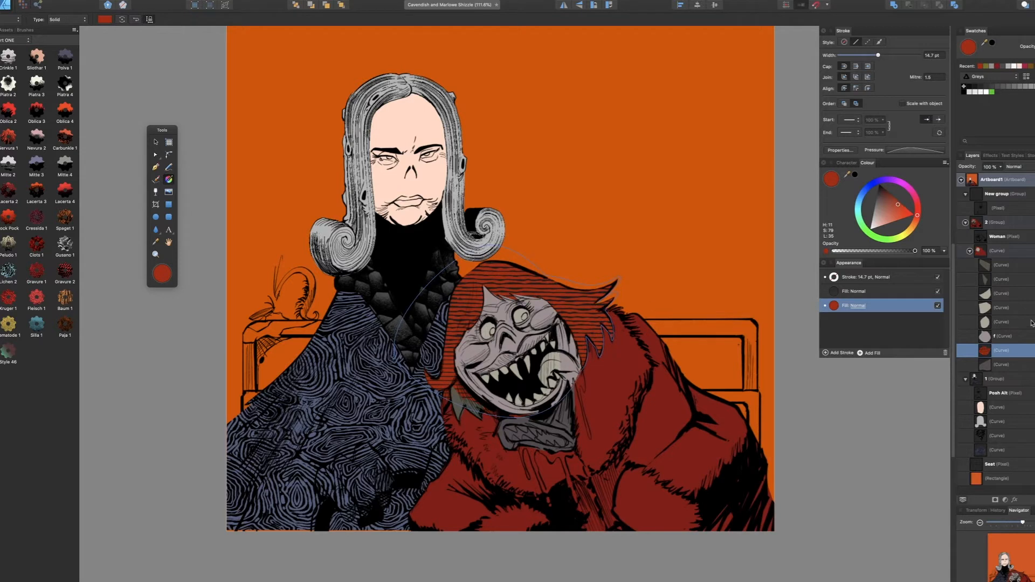
Recolour the creature's two eye curves together to a pale cream yellow
left_click(1025, 295)
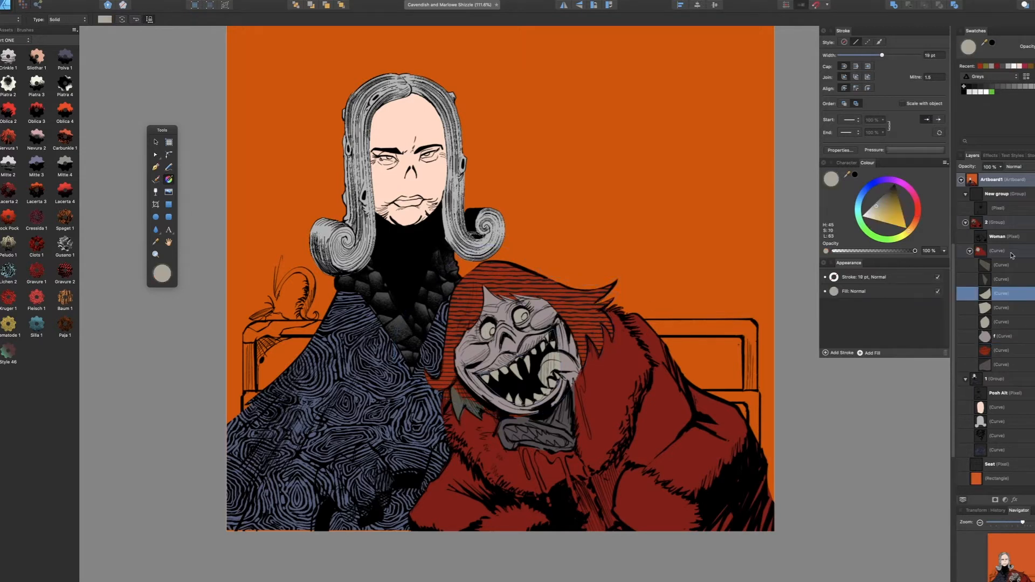
left_click(999, 322)
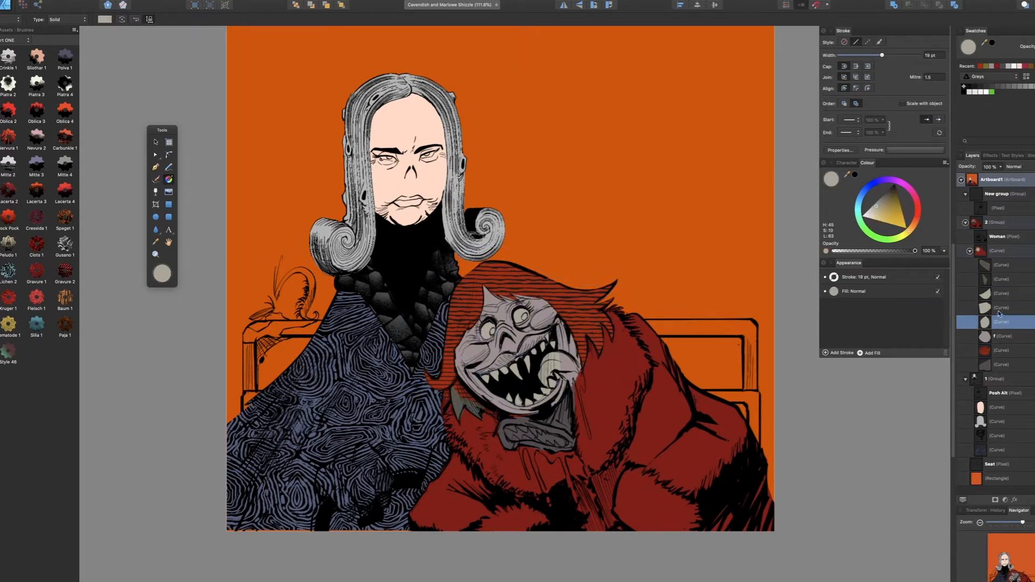
left_click(999, 311, "shift")
left_click_drag(899, 220, 877, 222)
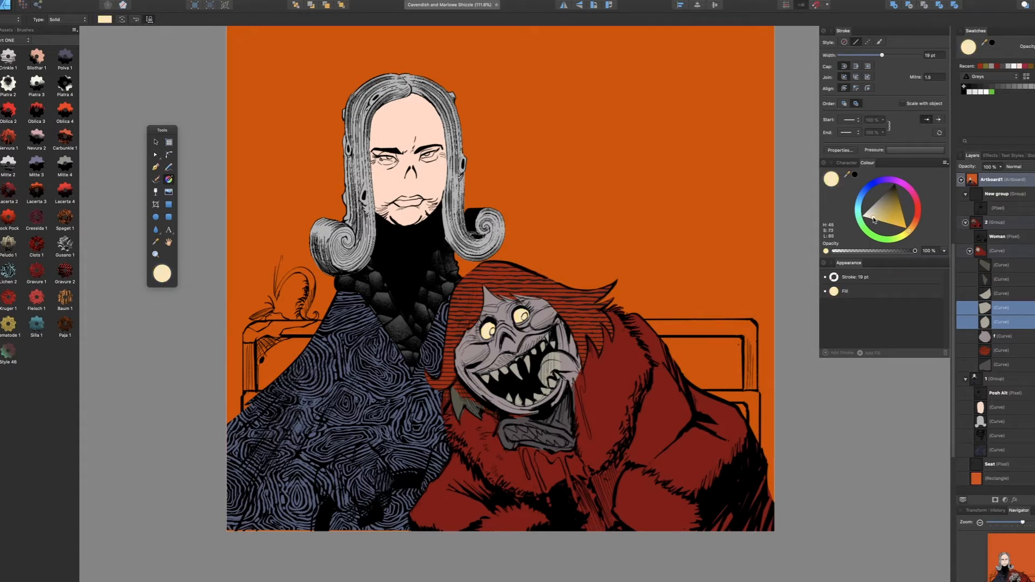
Enlarge the stone pattern fill on the tall figure's scarf
left_click(371, 299)
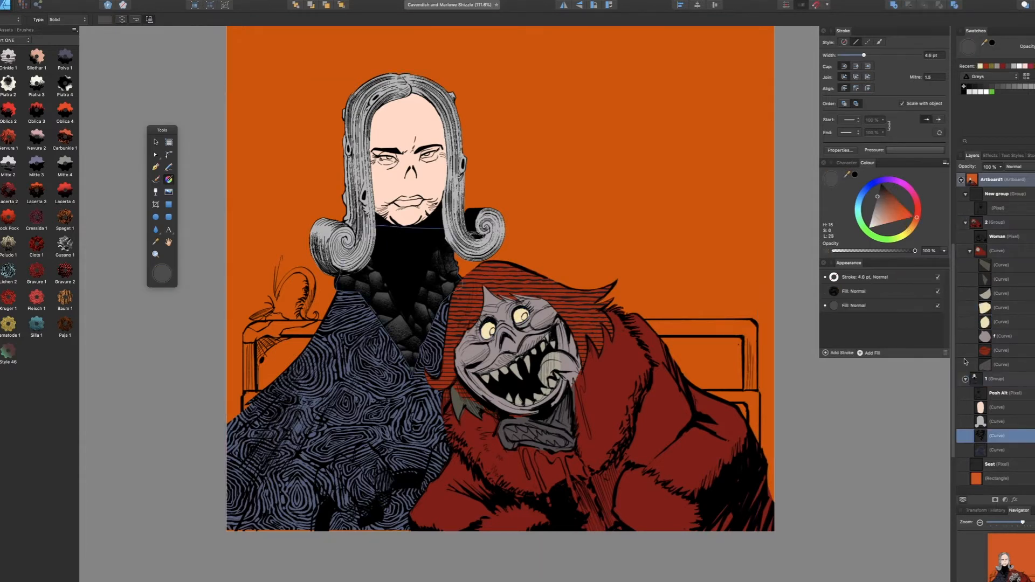
left_click(908, 293)
left_click_drag(437, 305, 489, 306)
Try the Gusano 1 style on the creature's coat with a pink base fill and a rescaled, rotated pattern
left_click(621, 378)
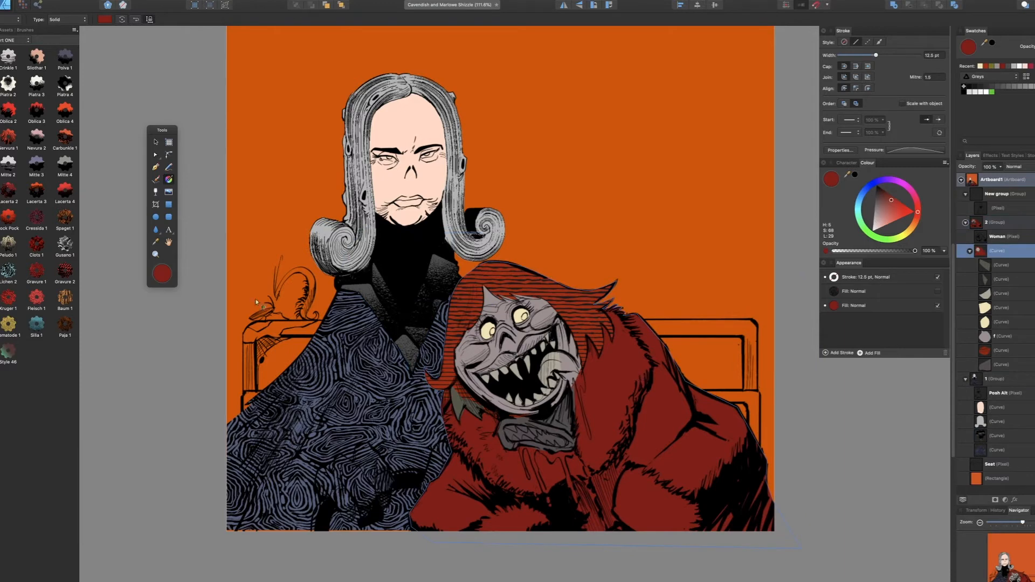
left_click(63, 246)
left_click(890, 305)
left_click(883, 228)
left_click_drag(882, 227, 887, 224)
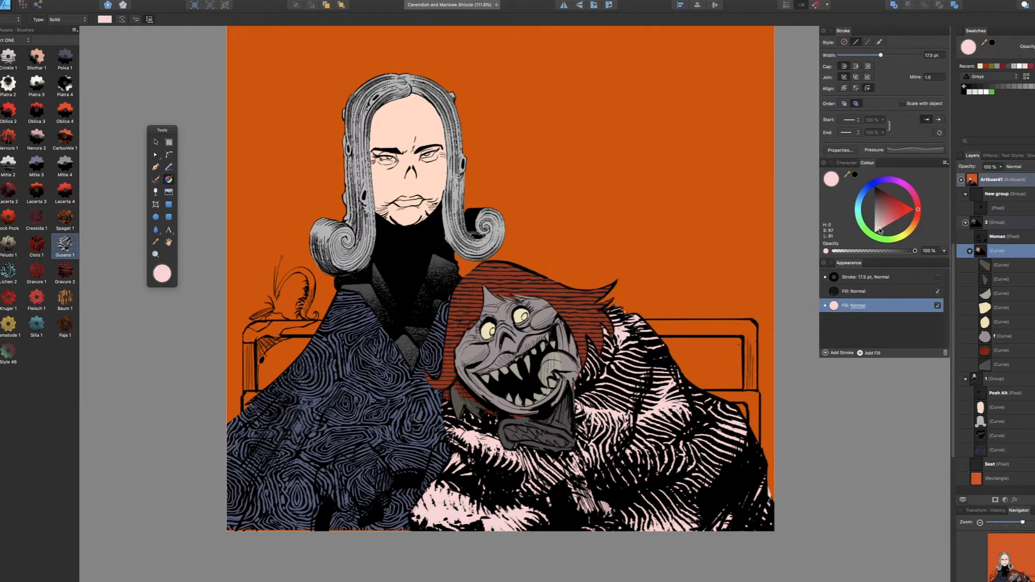
left_click(868, 291)
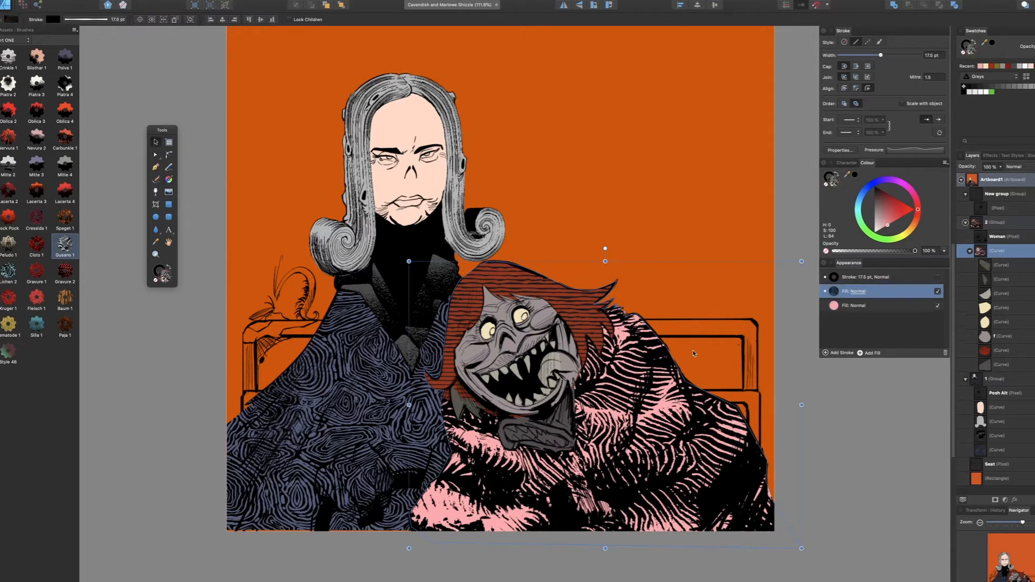
left_click_drag(628, 248, 616, 295)
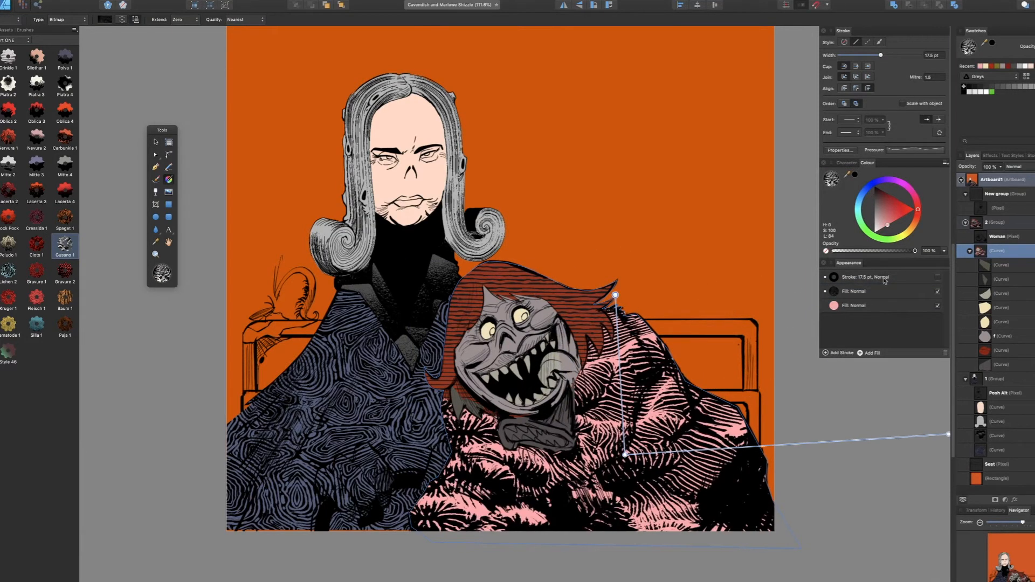
Hide the coat's pattern fill and recolour its base fill dark maroon (H 0, S 30, L 25)
left_click(937, 292)
left_click(877, 304)
left_click_drag(911, 209, 880, 198)
key("v")
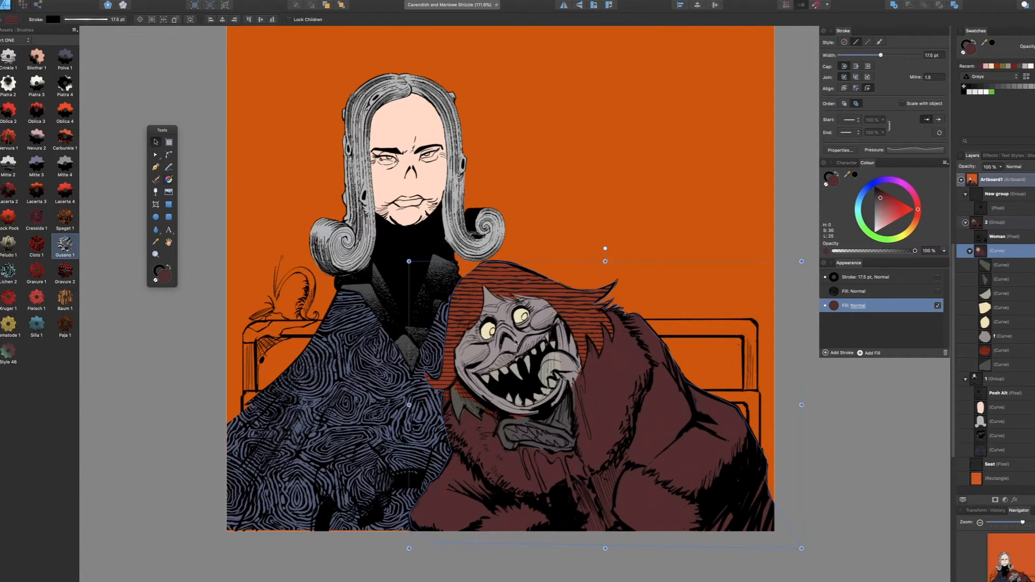
Select the creature's face and neck curves together and try the Lacerta 2 and Clots 1 styles on them
left_click(531, 353)
scroll(532, 354, "up", 5)
left_click(522, 325)
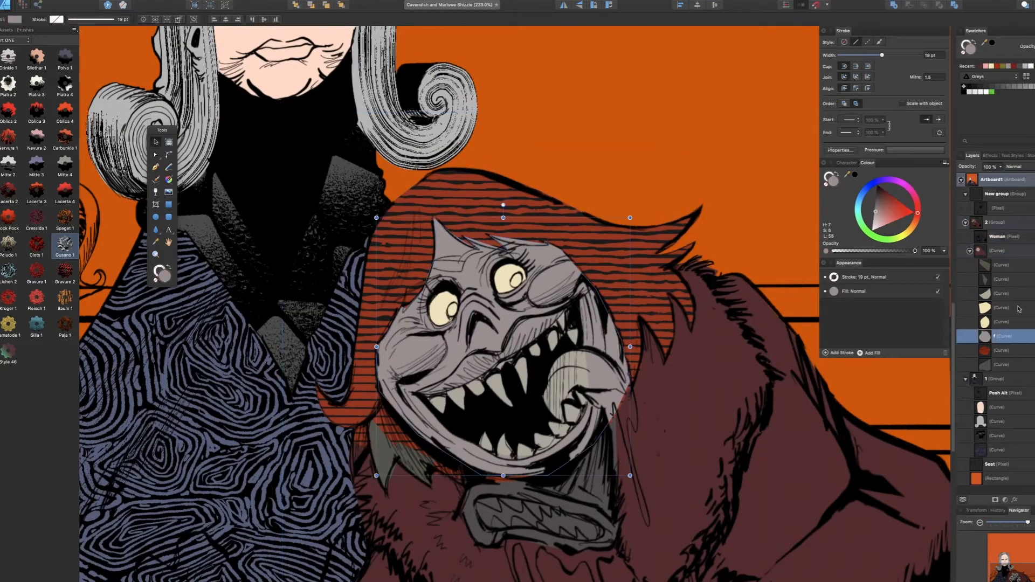
left_click(1006, 365, "super")
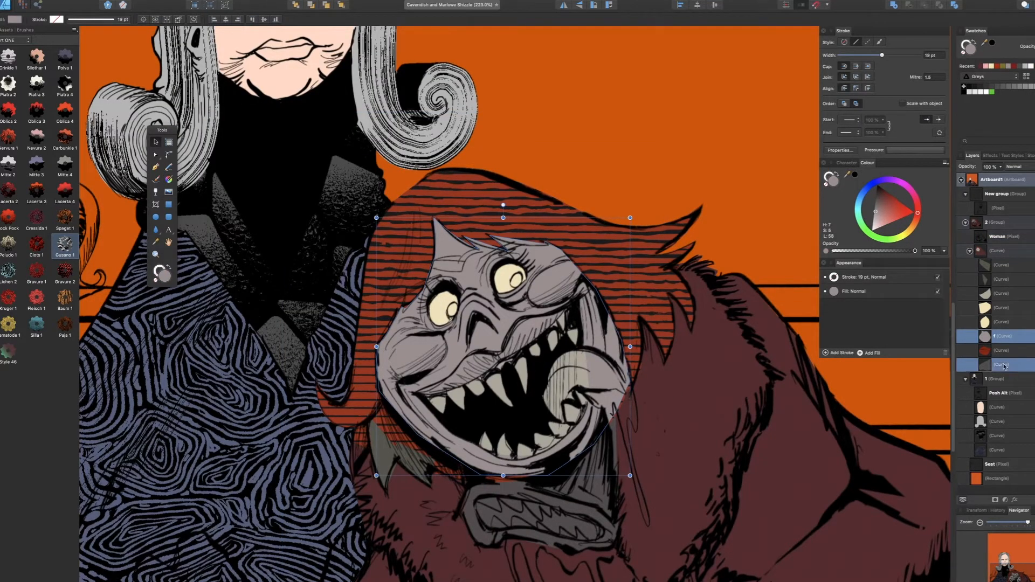
left_click(13, 194)
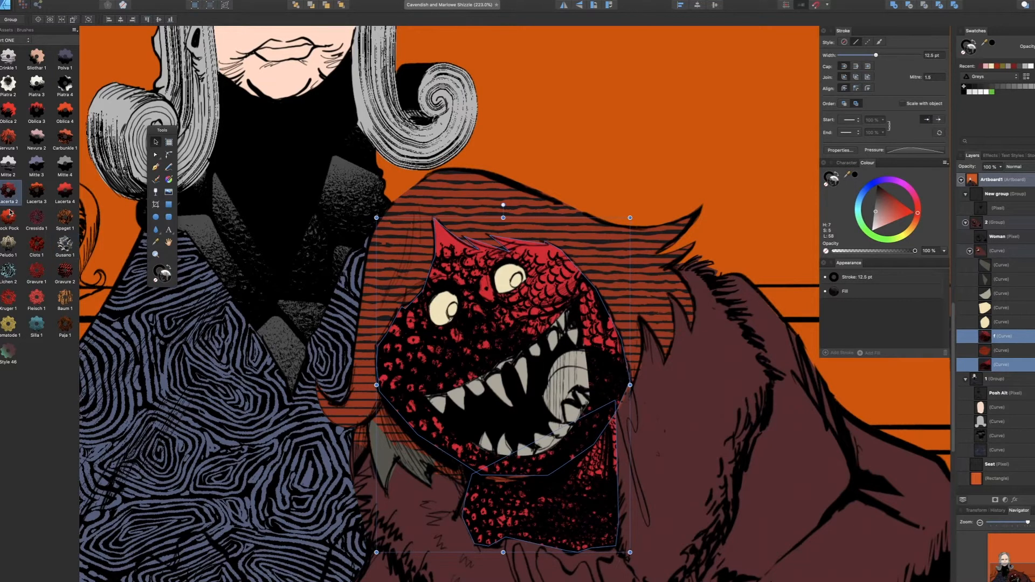
left_click(12, 214)
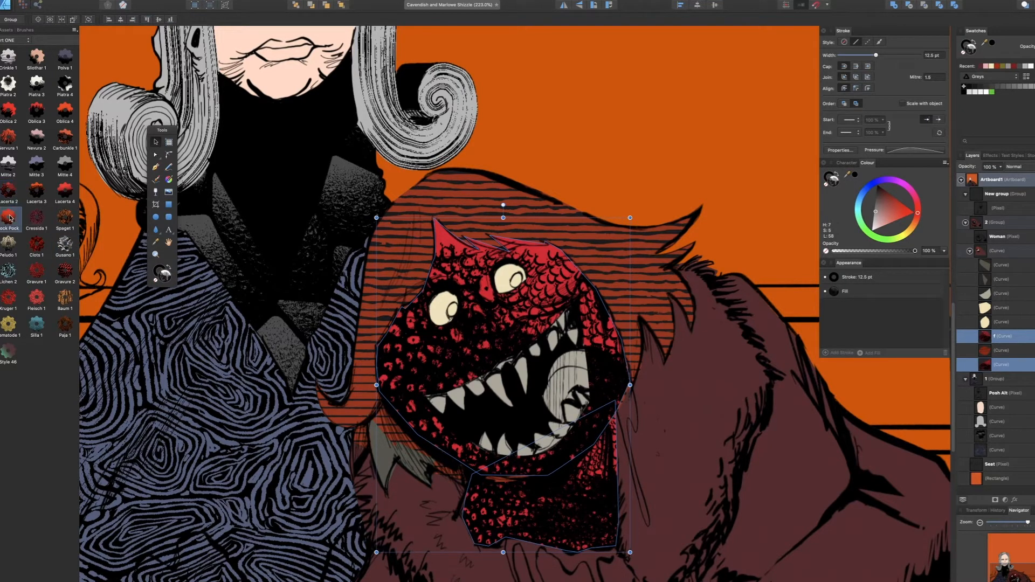
left_click(31, 244)
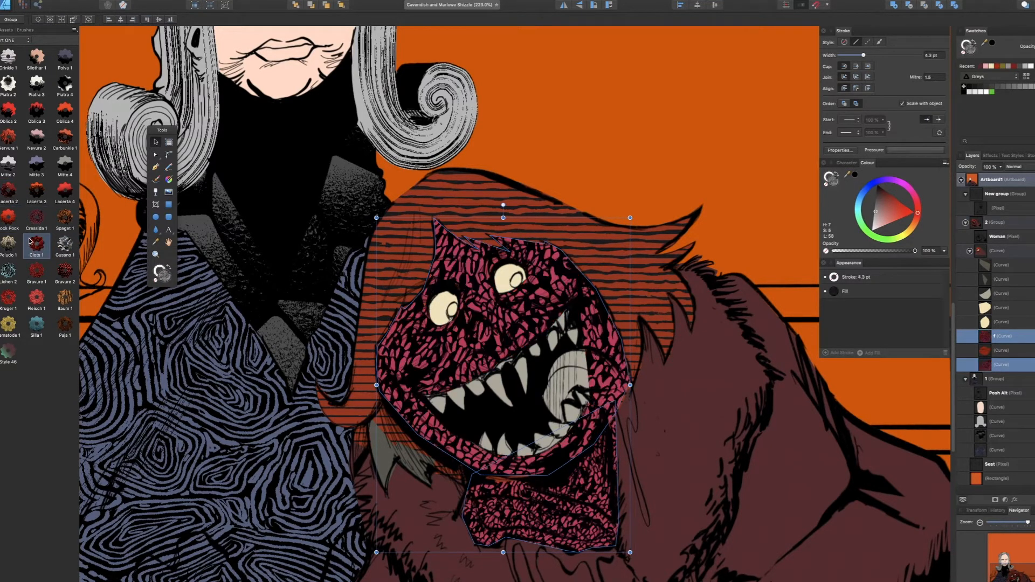
Apply the Rock Pock style to the creature's face and neck curves
left_click(10, 221)
left_click(1, 224)
left_click(3, 227)
left_click(1, 243)
left_click(8, 247)
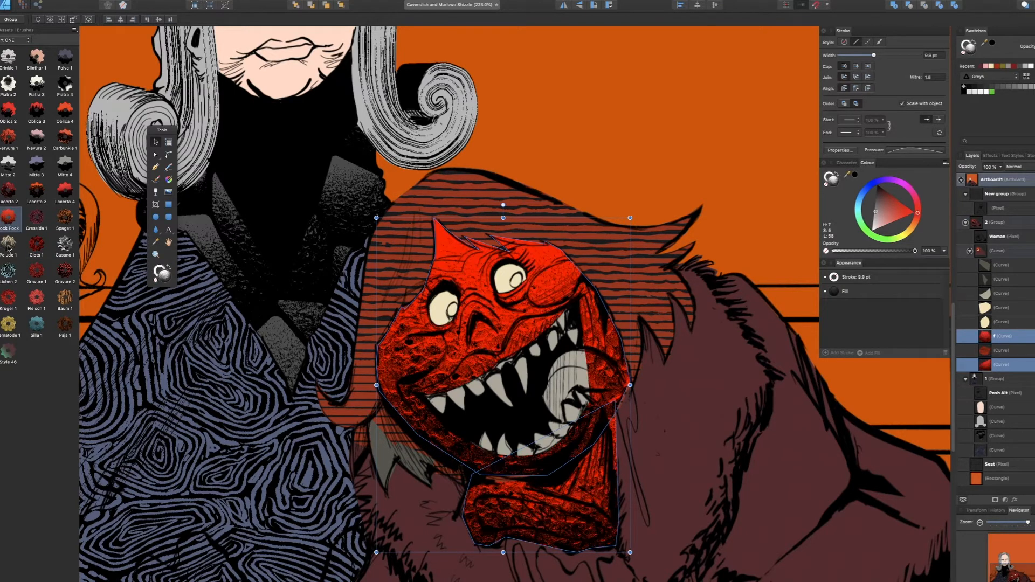
left_click(10, 218)
left_click(10, 193)
left_click(10, 220)
scroll(640, 311, "down", 5)
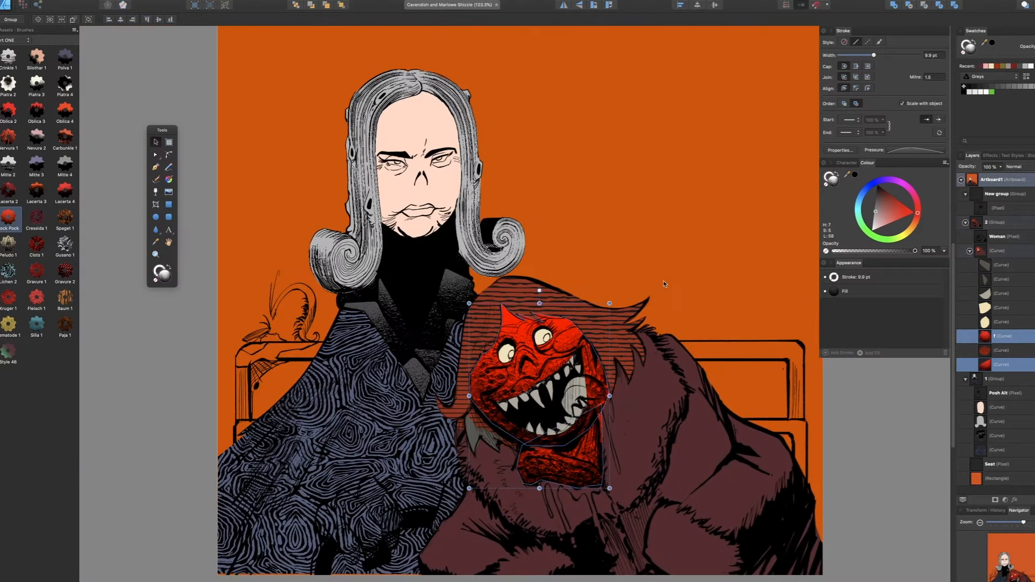
Reposition, scale and rotate the rock texture fill on the creature's face curve
left_click(620, 295)
left_click(578, 465)
scroll(578, 465, "up", 5)
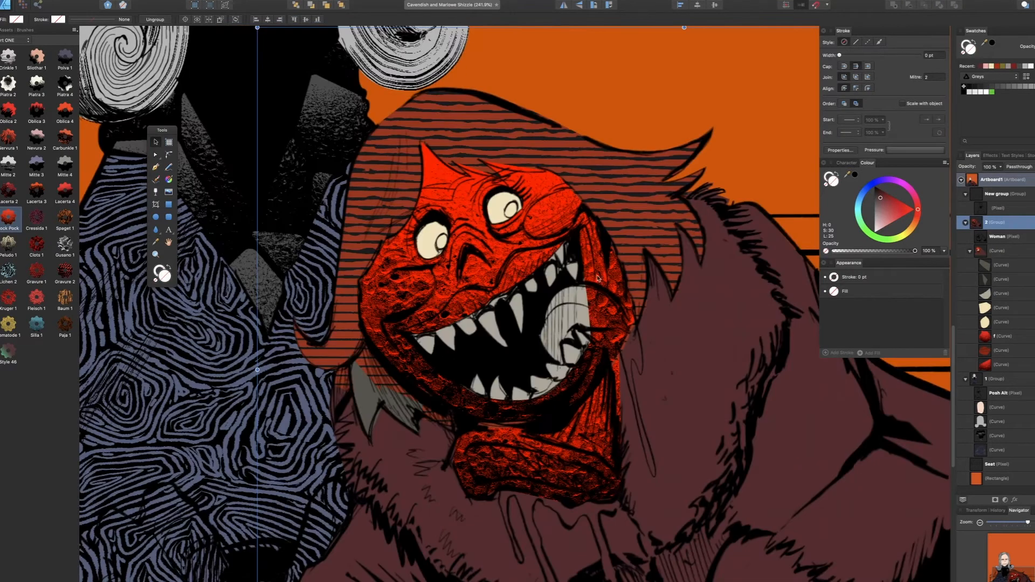
left_click(1017, 338)
key("g")
left_click_drag(474, 247, 672, 214)
left_click_drag(529, 238, 526, 227)
left_click_drag(474, 247, 488, 284)
mouse_move(435, 148)
left_mouse_down()
mouse_move(423, 124)
mouse_move(431, 150)
left_mouse_up()
left_click_drag(489, 284, 490, 289)
left_click_drag(438, 162, 437, 162)
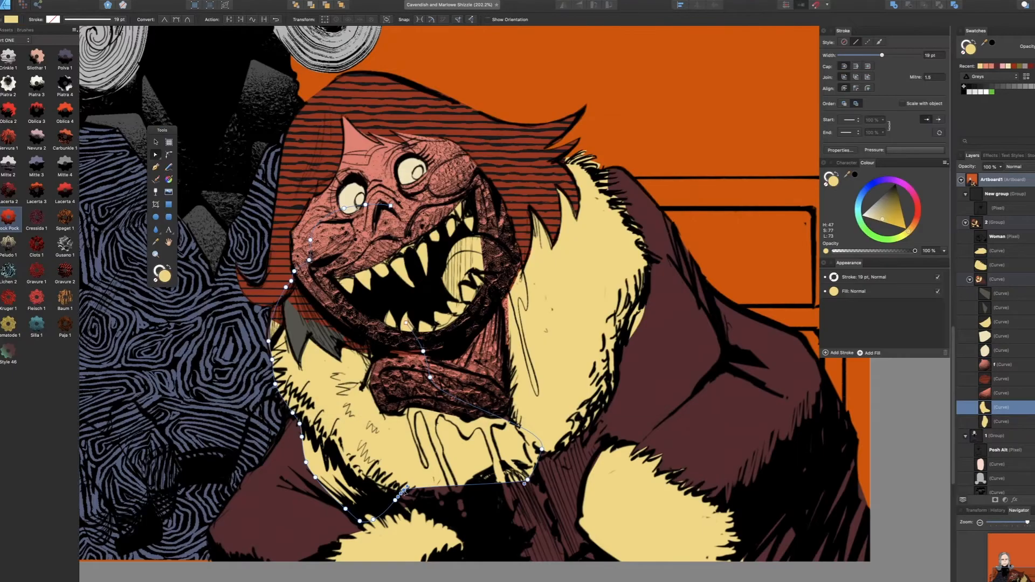
Reshape the pale yellow fur collar curve to cover the coat's front down past the artboard's lower edge, removing surplus nodes
left_click_drag(404, 489, 523, 580)
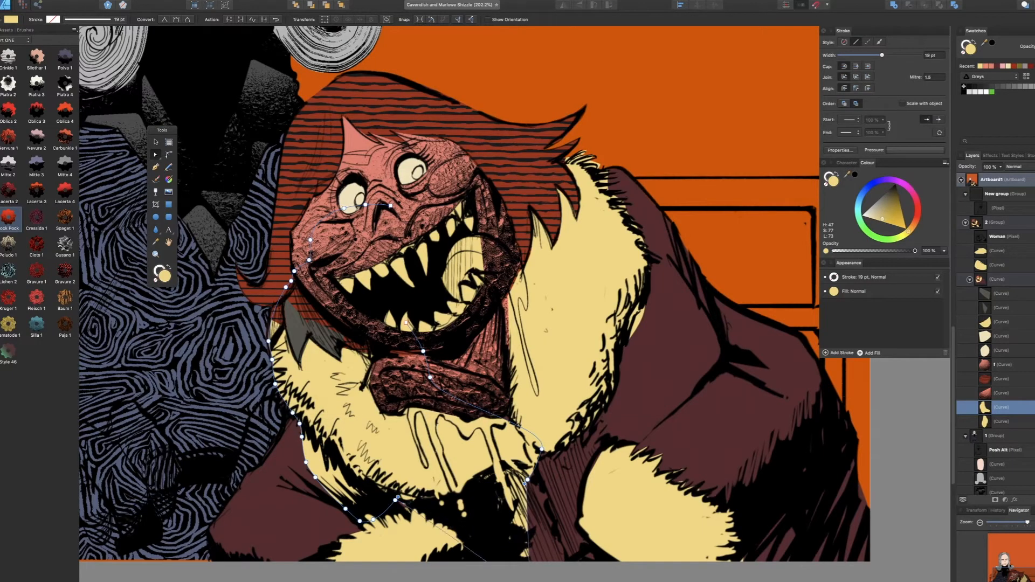
left_click_drag(542, 450, 597, 438)
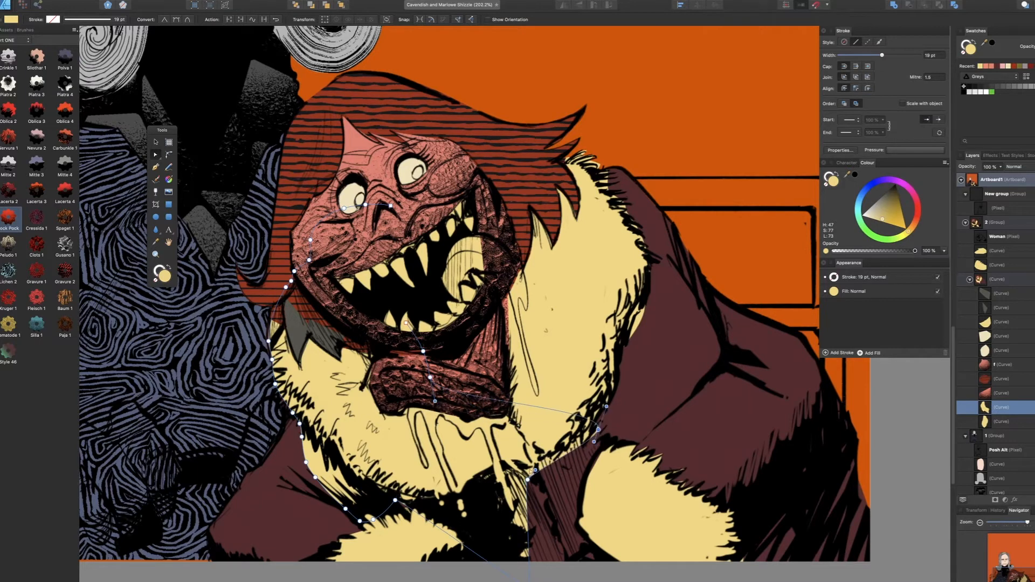
left_click_drag(528, 480, 613, 578)
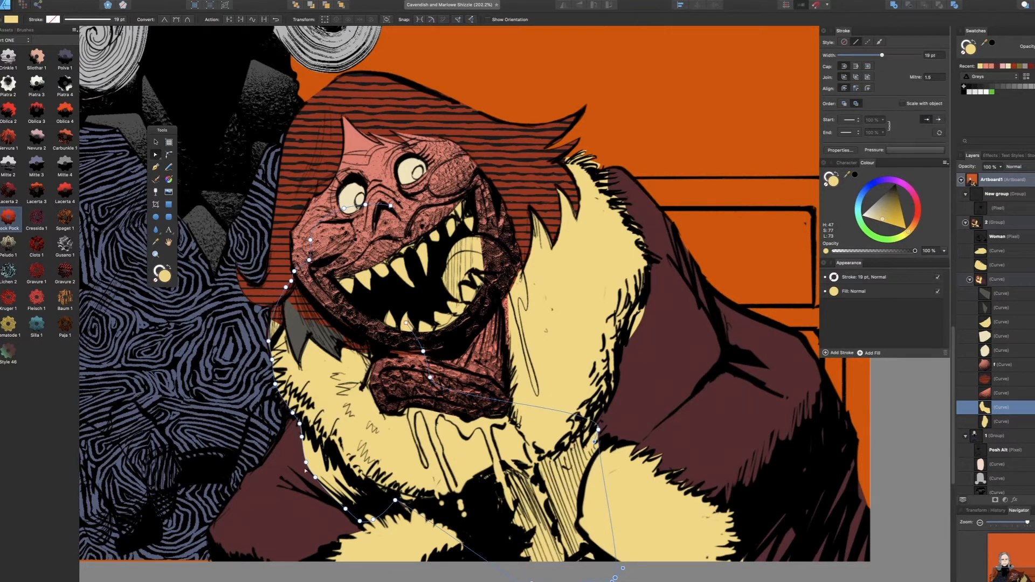
key("Delete")
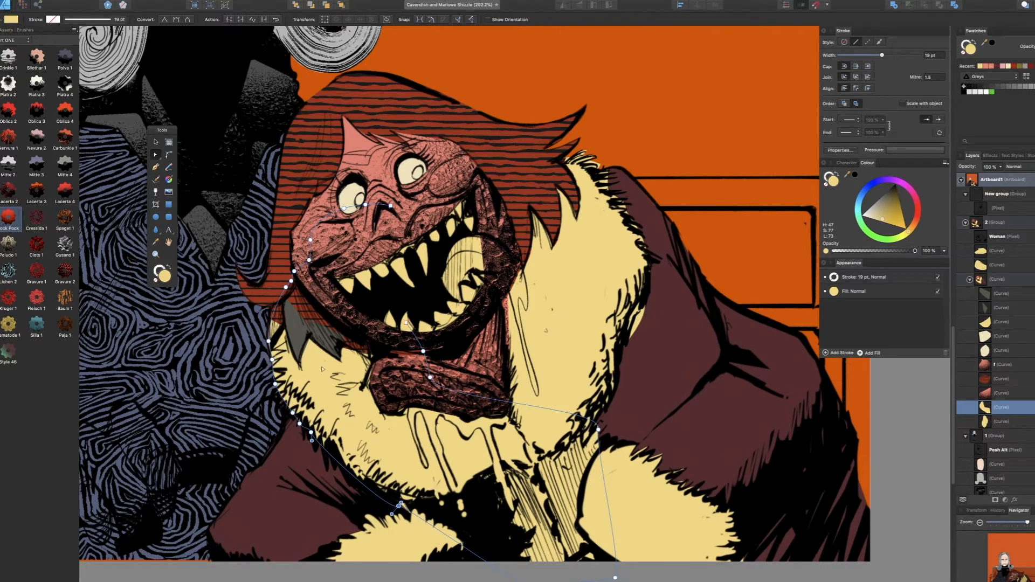
scroll(280, 329, "down", 5)
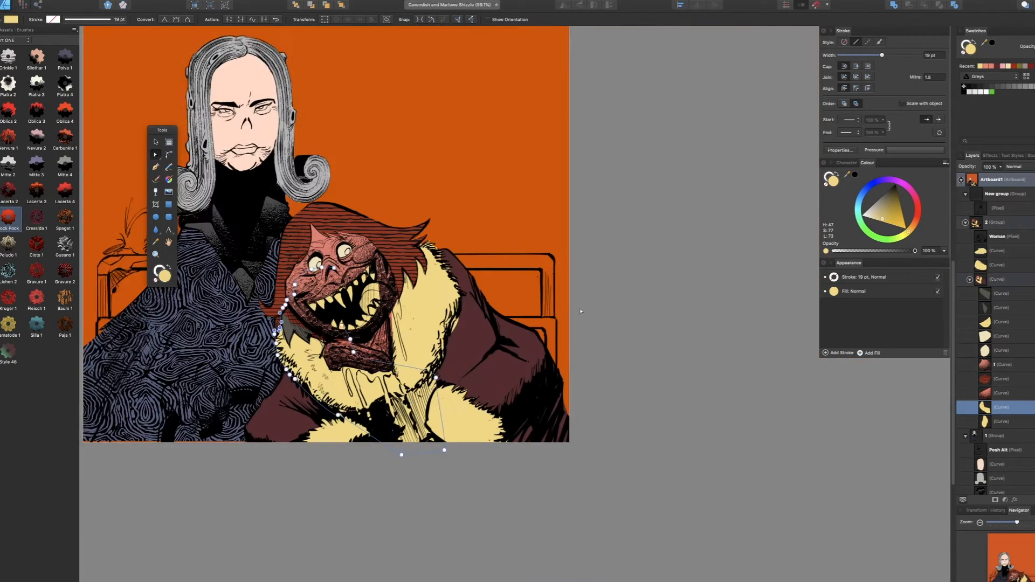
Select both pale yellow fur collar curves and open the Part TWO style set for them
key("super+d")
scroll(578, 288, "left", 4)
scroll(597, 330, "up", 3)
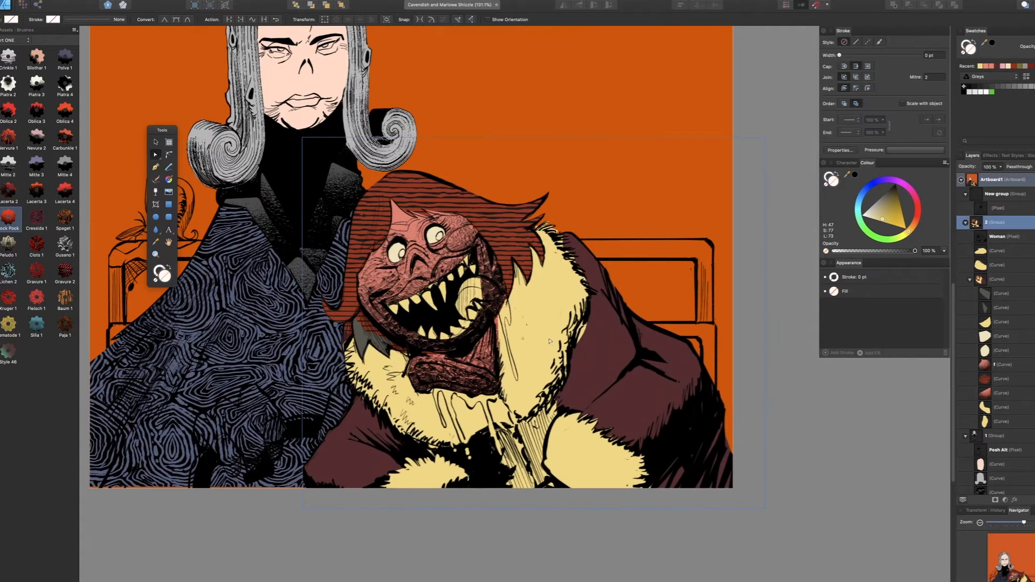
left_click(540, 345)
left_click(422, 426, "shift")
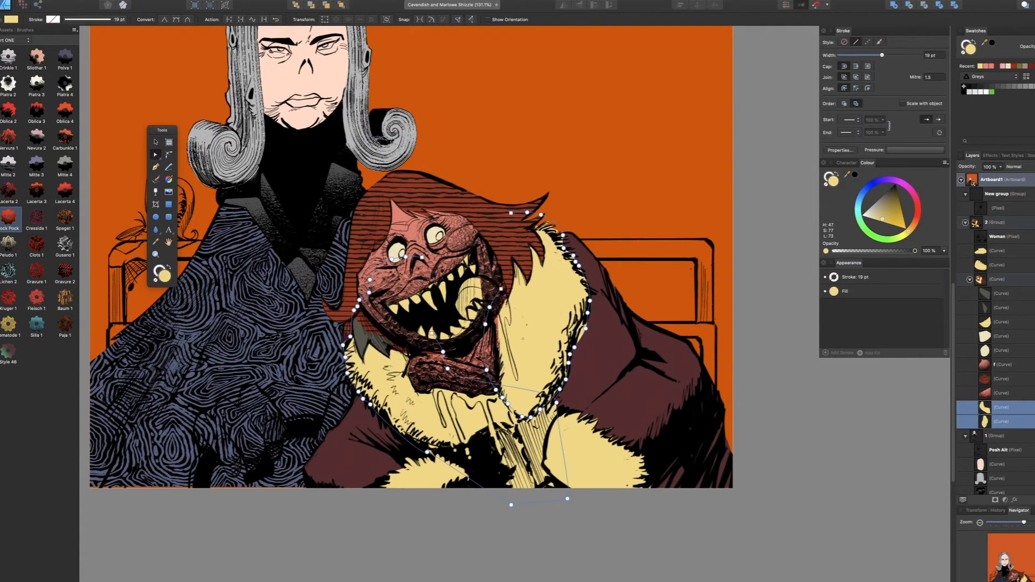
left_click(16, 40)
left_click(13, 41)
left_click(15, 40)
left_click(15, 49)
Try several Grizzle styles on the two fur collar curves and settle on Grizzle 3
left_click(6, 58)
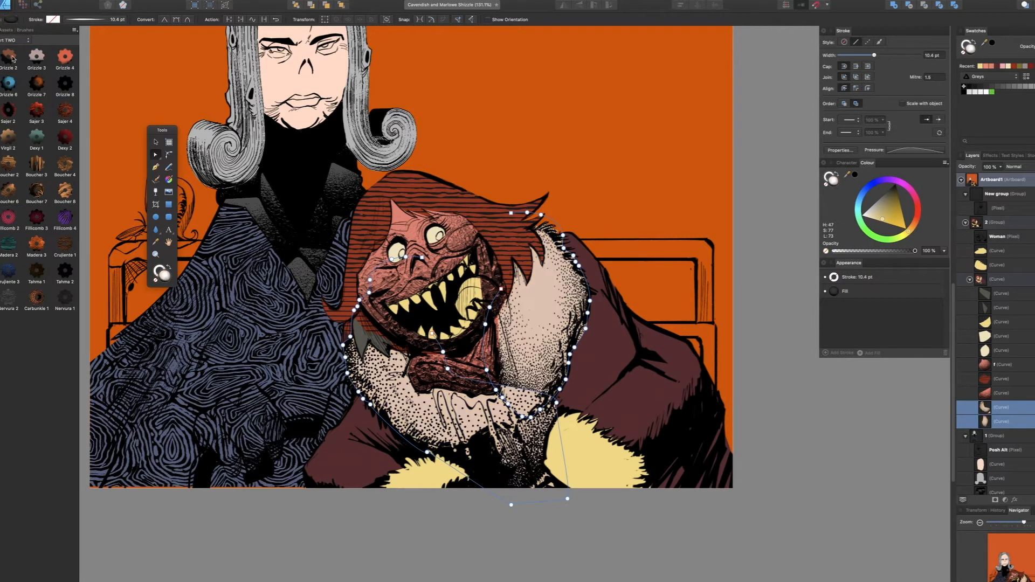
left_click(10, 59)
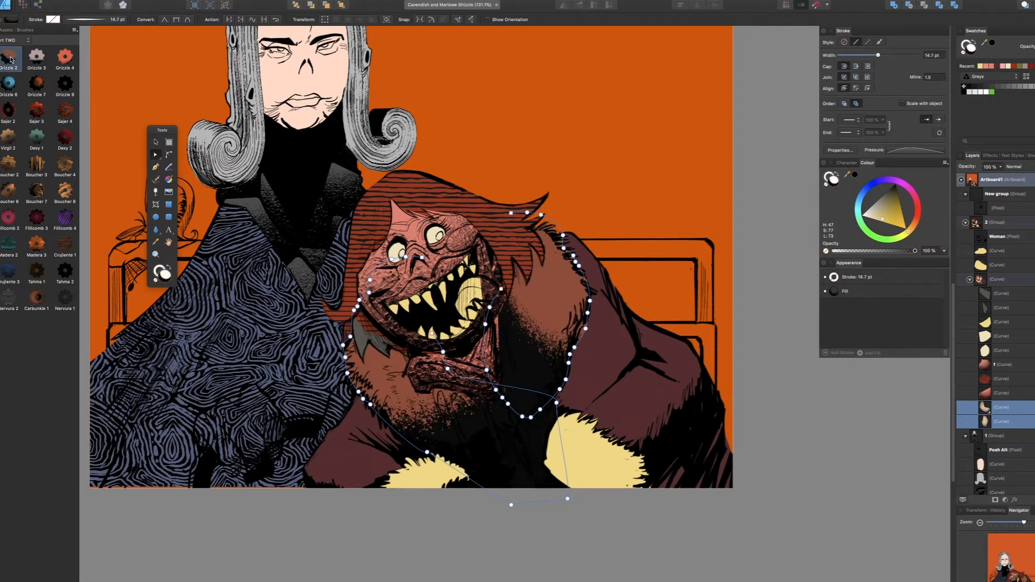
left_click(30, 60)
left_click(60, 59)
left_click(42, 63)
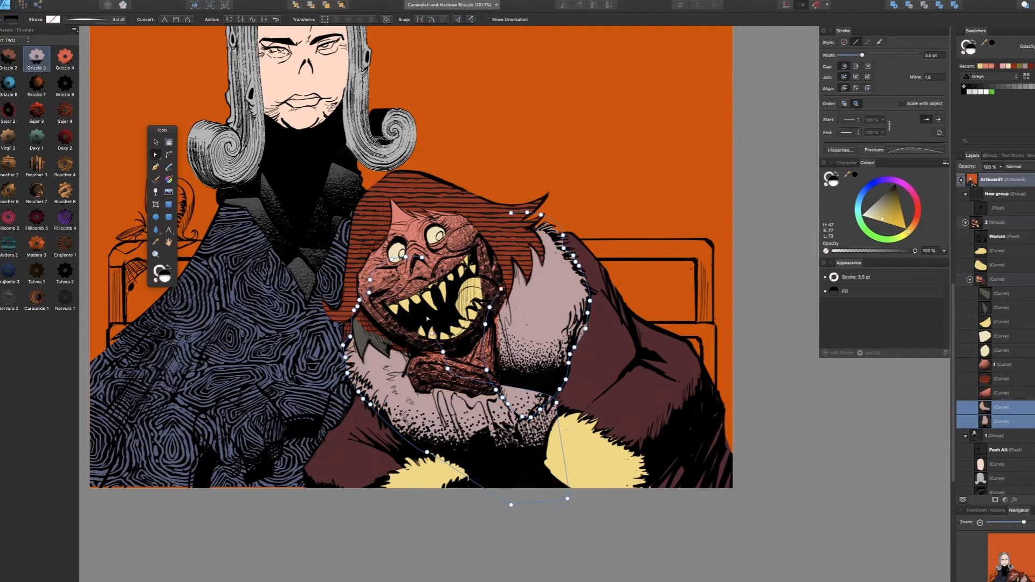
Reposition, scale and rotate the dotted bitmap fill on the upper fur collar curve so its shading follows the collar's outer edge
key("v")
left_click(547, 322)
key("g")
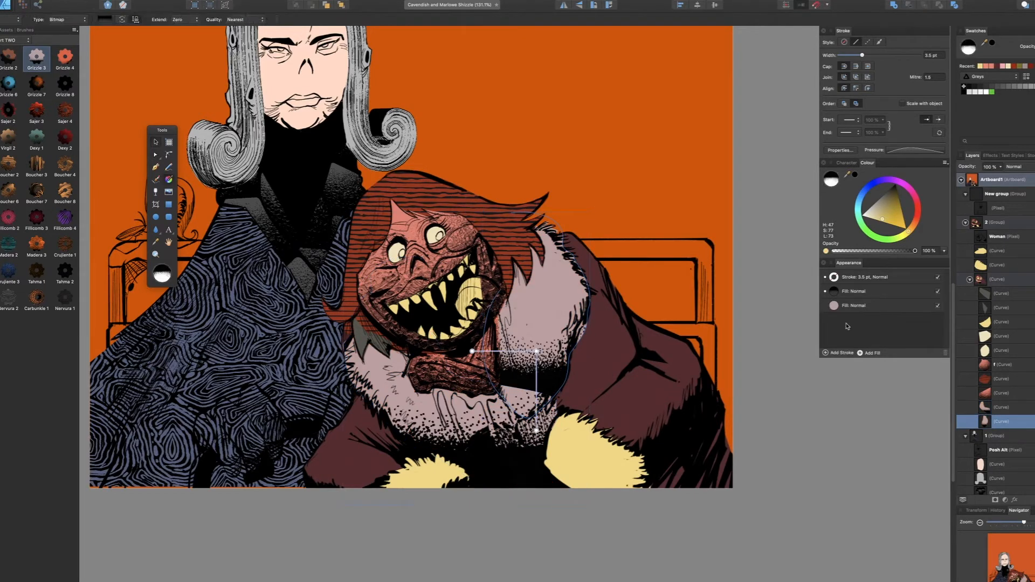
mouse_move(529, 321)
left_mouse_down()
mouse_move(525, 341)
mouse_move(550, 371)
mouse_move(582, 352)
mouse_move(599, 367)
left_mouse_up()
left_click_drag(459, 430, 450, 426)
left_click_drag(529, 322, 544, 341)
left_click_drag(611, 393, 601, 389)
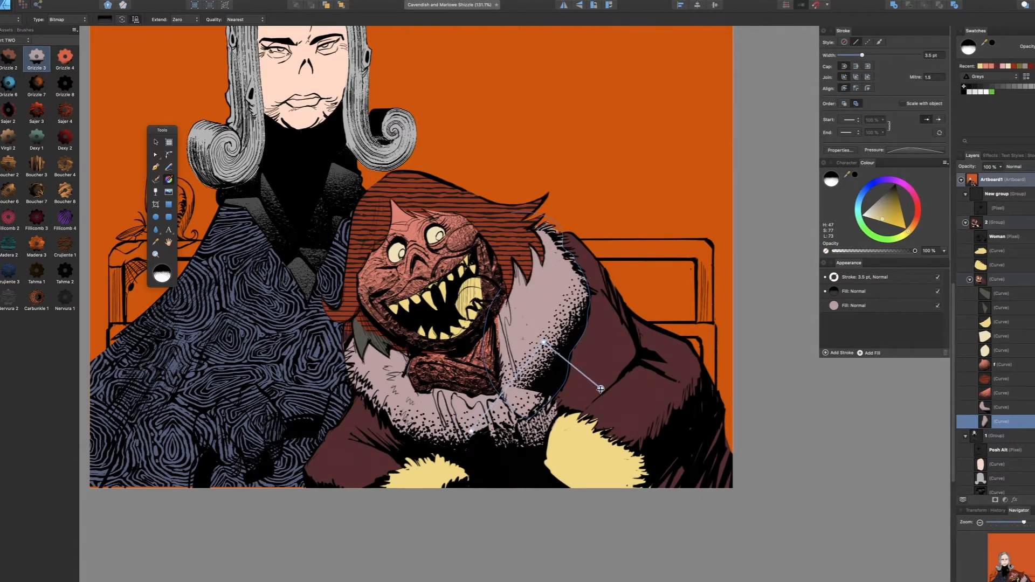
Rotate, scale and reposition the dotted bitmap fill on the lower fur collar curve to shade along its lower outer edge
left_click(431, 416)
mouse_move(455, 425)
left_mouse_down()
mouse_move(437, 434)
mouse_move(407, 407)
left_mouse_up()
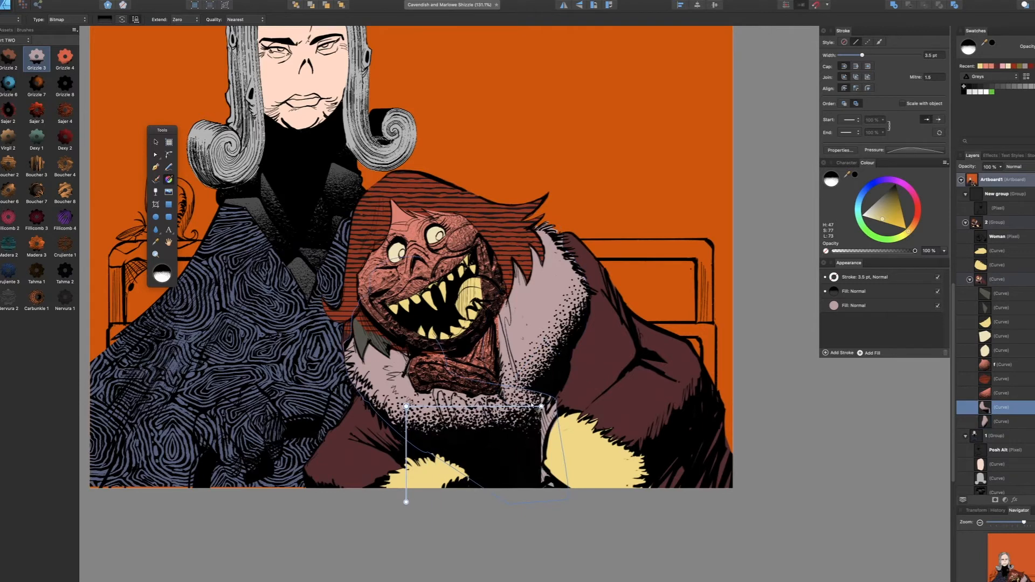
left_click_drag(406, 502, 350, 492)
left_click_drag(406, 406, 393, 389)
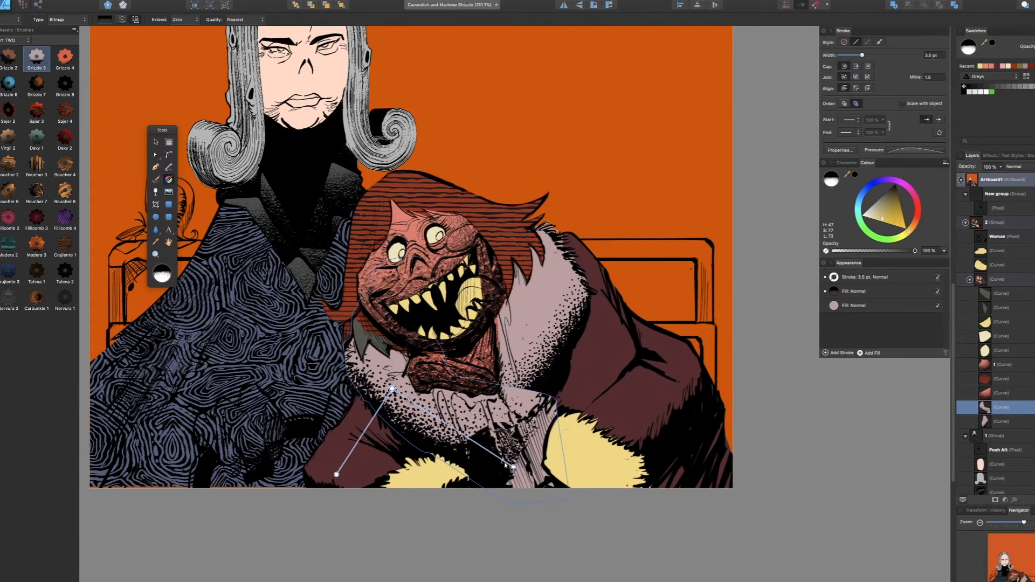
left_click_drag(497, 459, 474, 444)
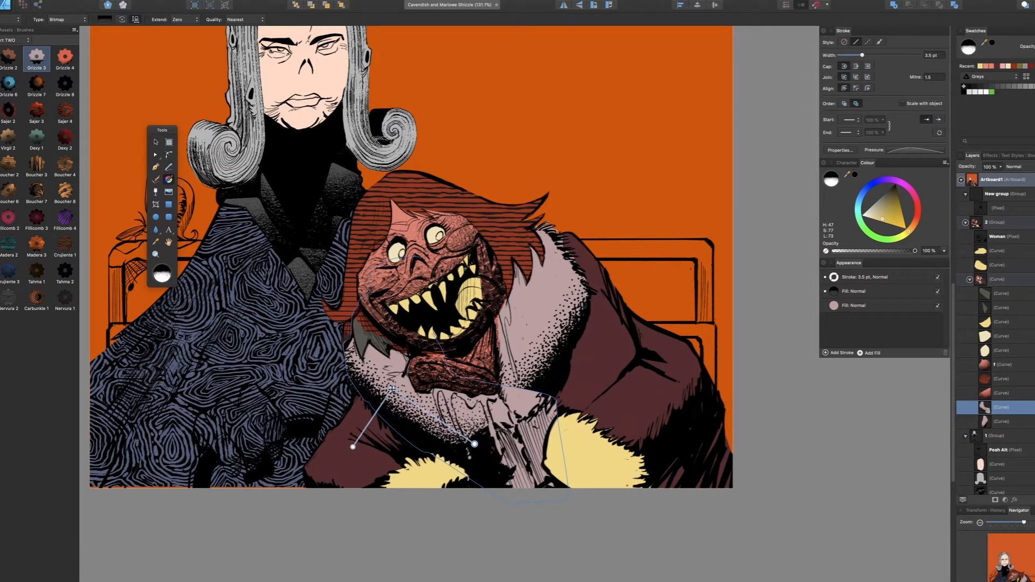
left_click_drag(392, 389, 388, 391)
left_click(573, 319)
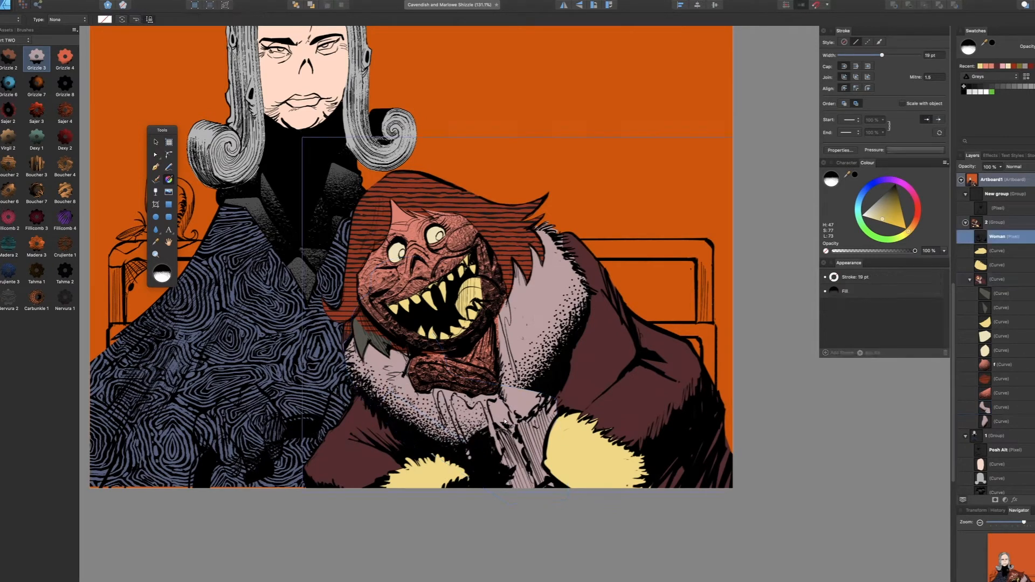
key("super+Tab")
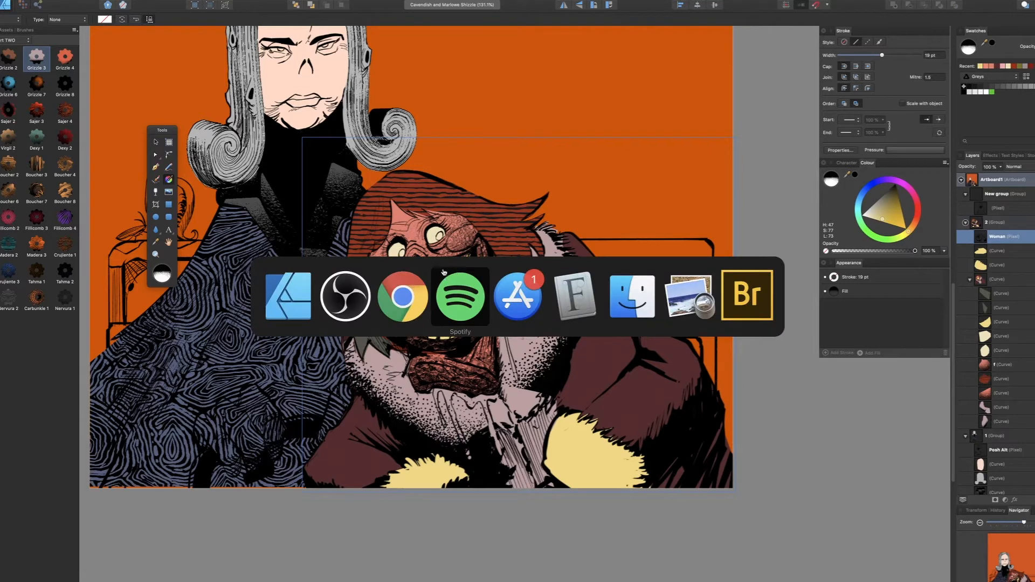
Draw a rectangle over almost the whole artboard, extending past its lower edge, and fill it with red
scroll(453, 241, "down", 5)
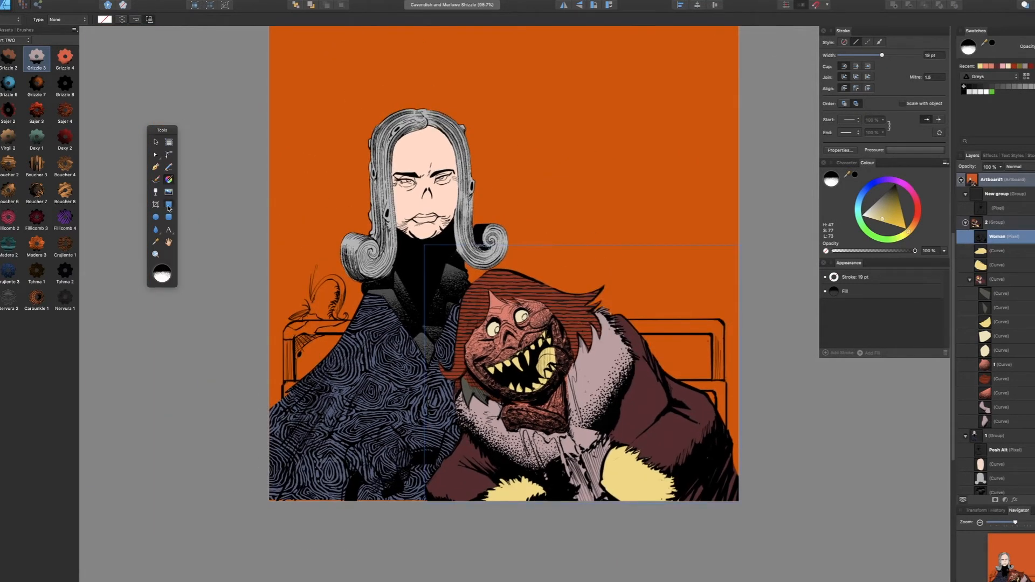
left_click(169, 207)
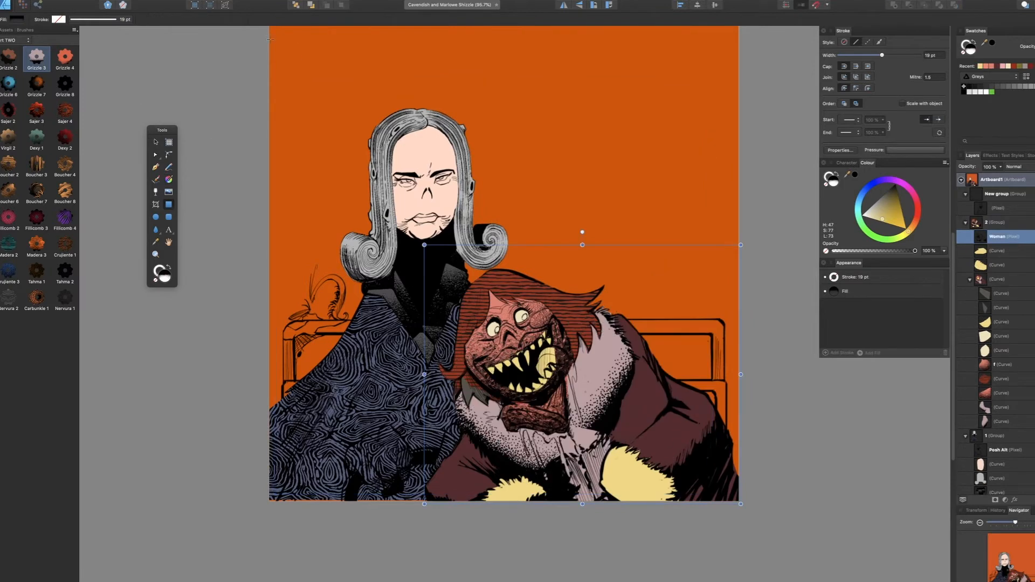
left_click_drag(271, 39, 755, 564)
left_click(903, 214)
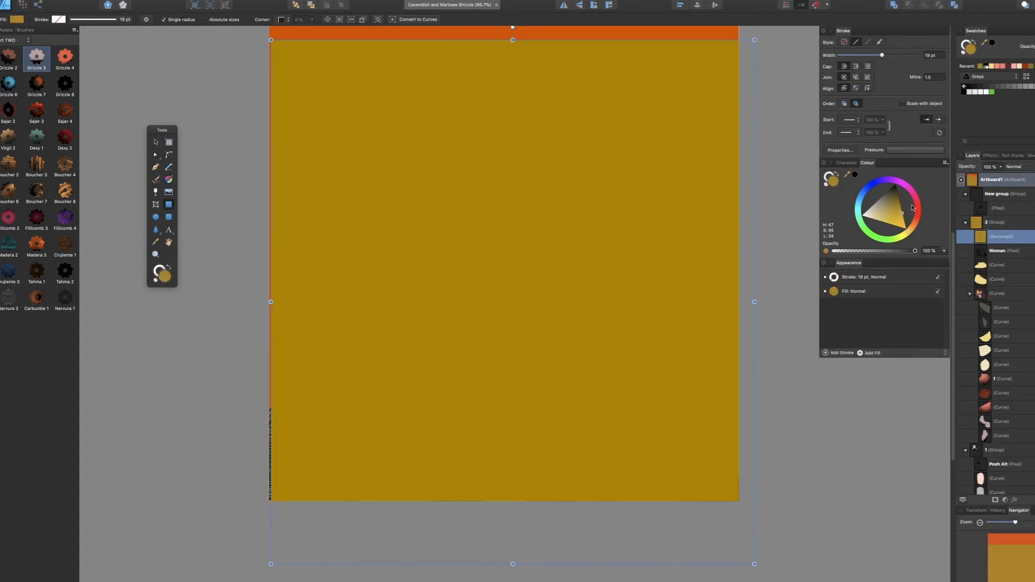
left_click(918, 211)
left_click_drag(894, 206, 900, 208)
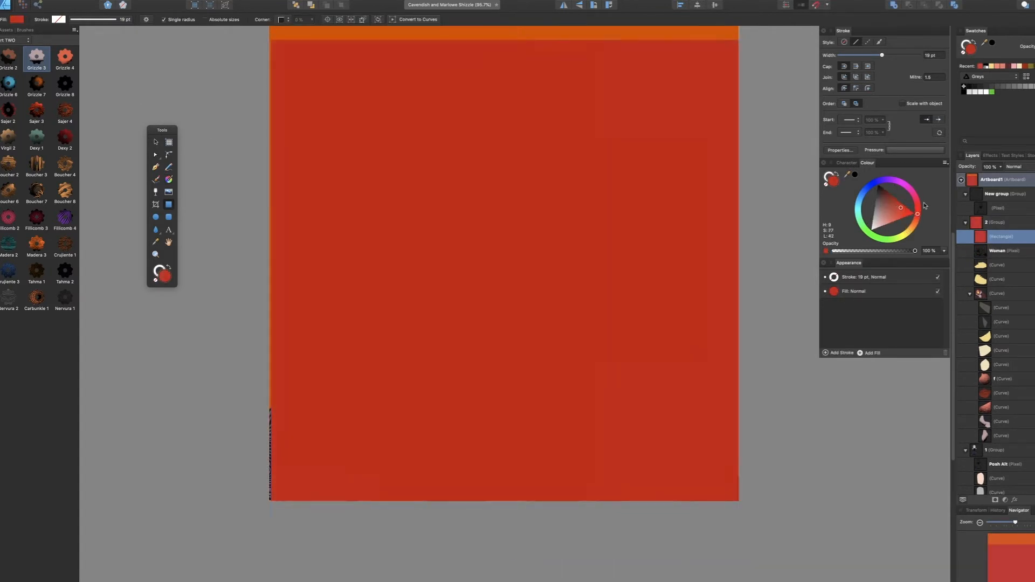
Set the red rectangle to Multiply at 40% opacity and extend its upper edge to the top of the artboard
left_click(1015, 166)
left_click(1016, 185)
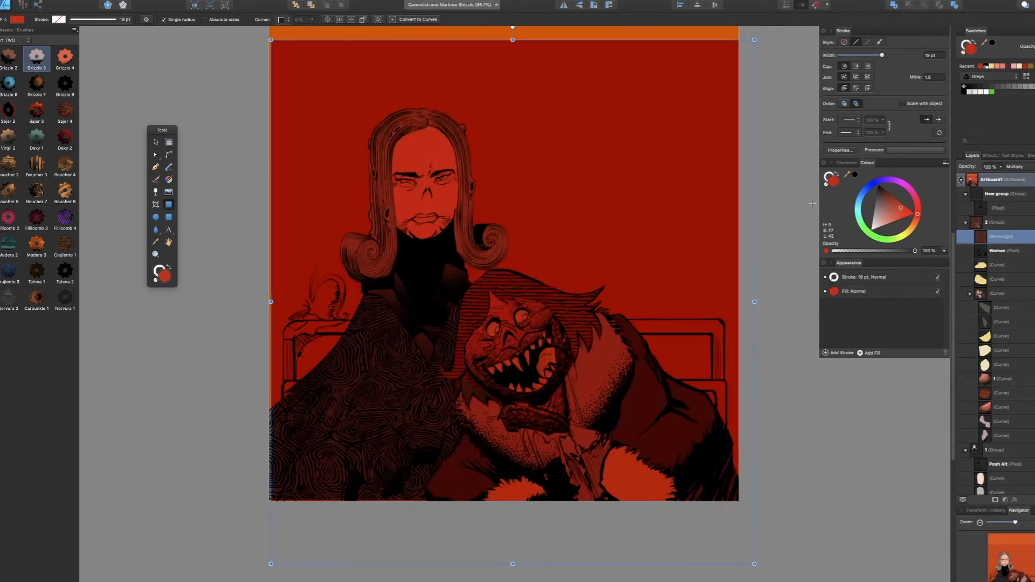
key("4")
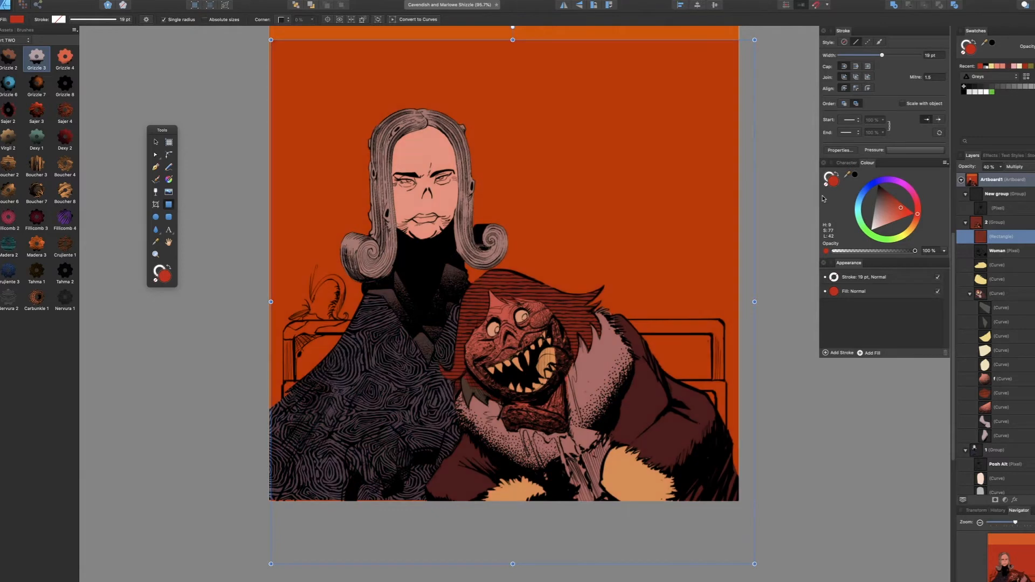
scroll(529, 269, "right", 2)
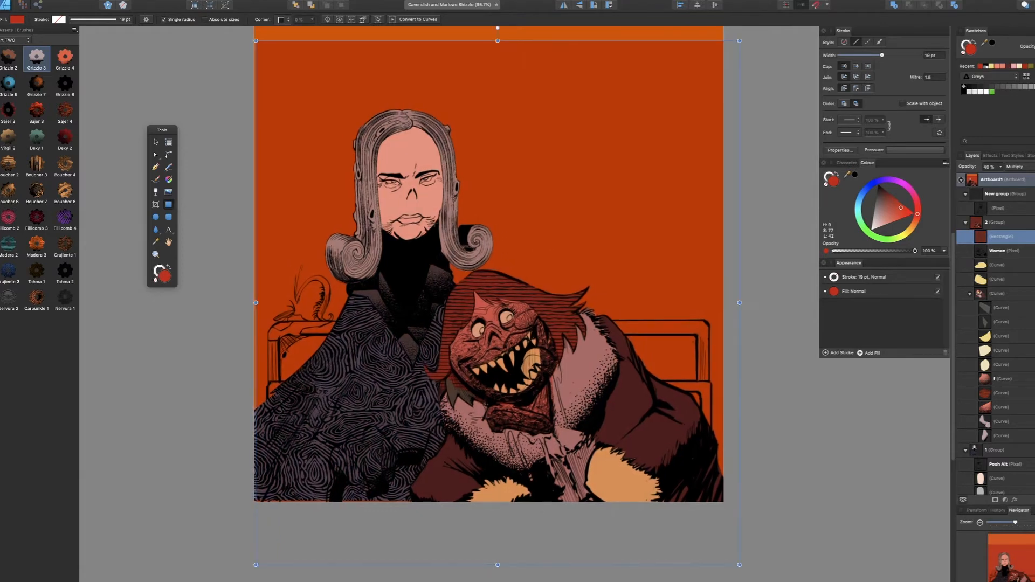
scroll(466, 248, "down", 2)
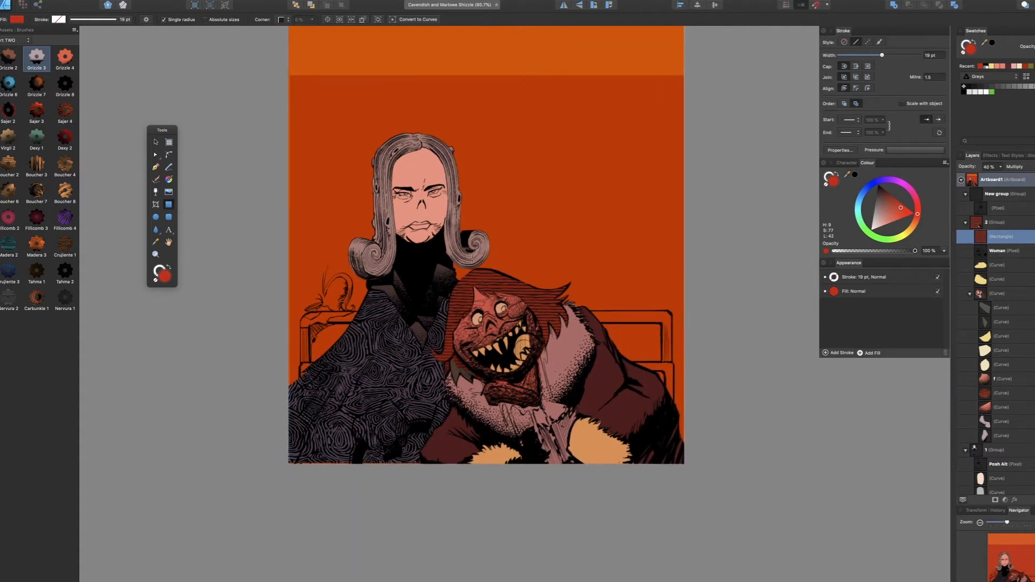
scroll(520, 183, "up", 3)
left_click_drag(502, 134, 503, 56)
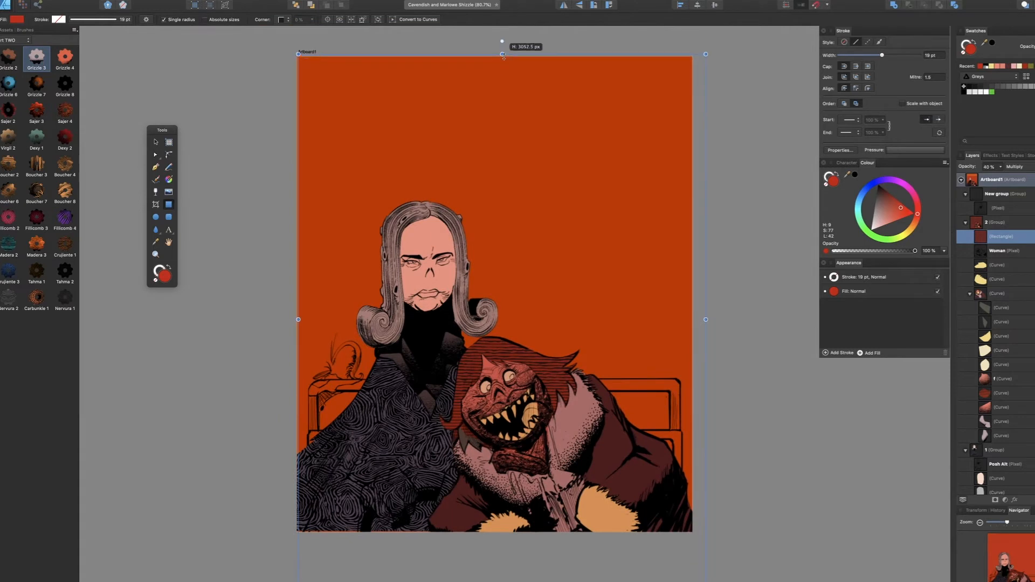
Draw a rectangle inset from the artboard edges, give it a near-black 9 pt stroke without fill, and send it behind the creature's artwork
mouse_move(305, 64)
left_mouse_down()
mouse_move(636, 439)
mouse_move(683, 520)
left_mouse_up()
left_click_drag(892, 213, 879, 186)
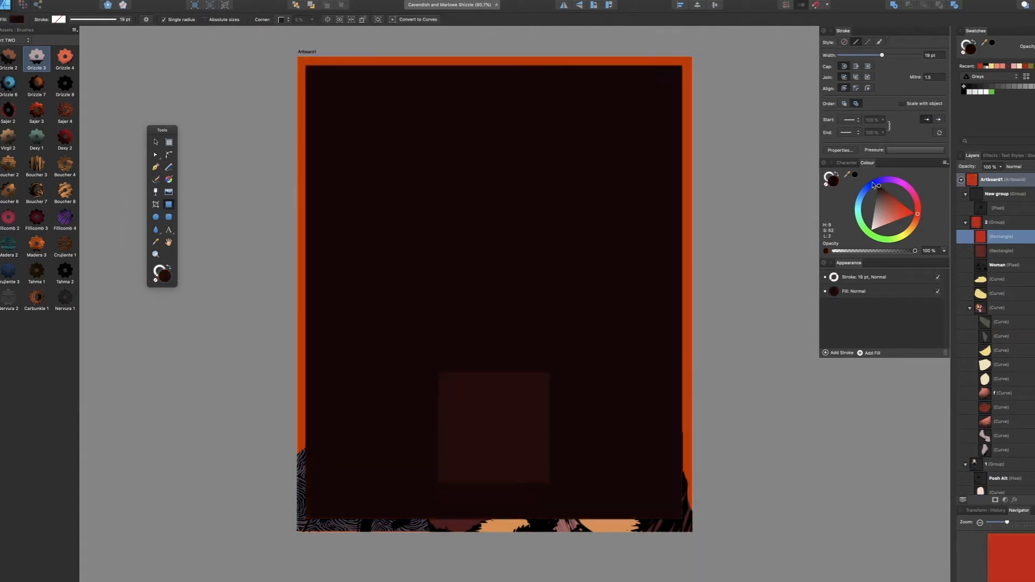
left_click(838, 176)
left_click(293, 6)
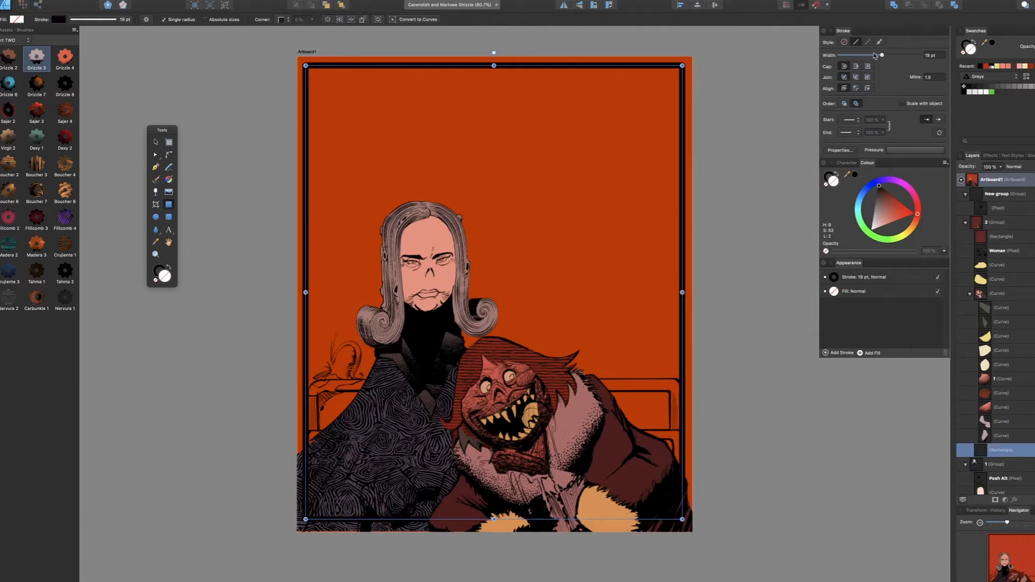
left_click_drag(875, 56, 873, 57)
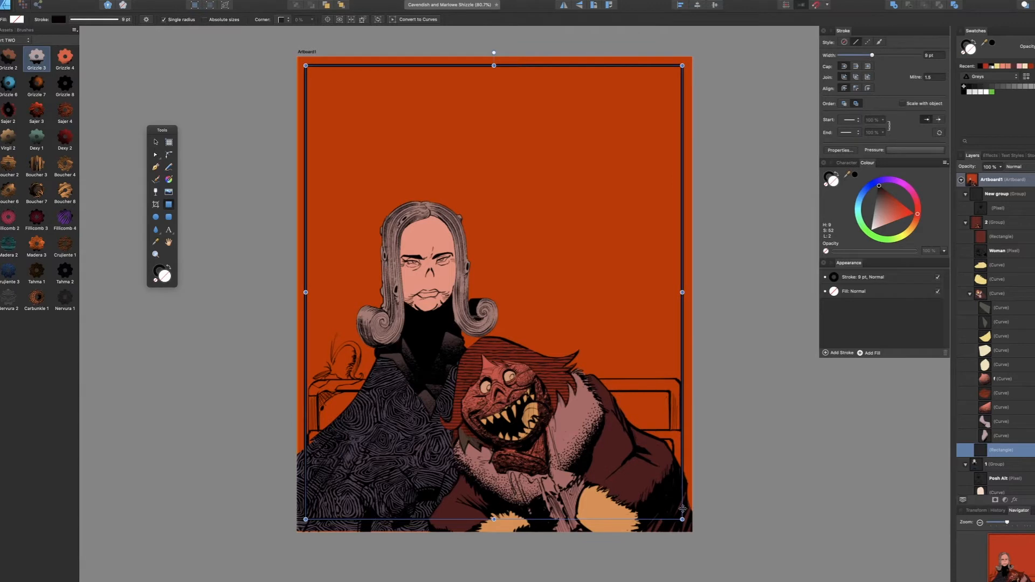
Move the dark frame rectangle behind the Seat layer, then select the orange background rectangle
scroll(1009, 444, "down", 3)
left_click_drag(967, 476, 967, 477)
left_click(730, 354)
left_click(689, 315)
scroll(1014, 429, "down", 1)
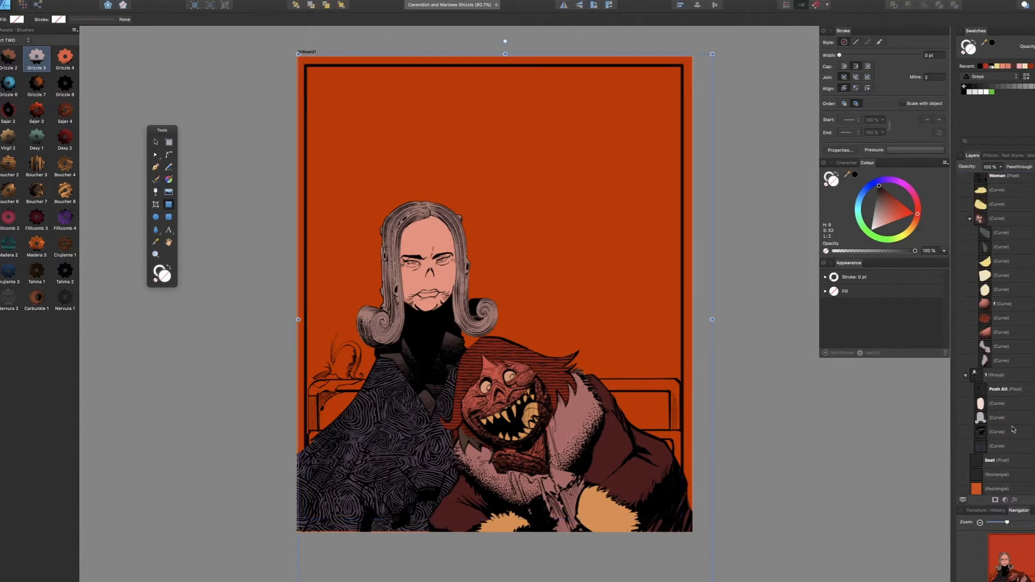
left_click(1000, 488)
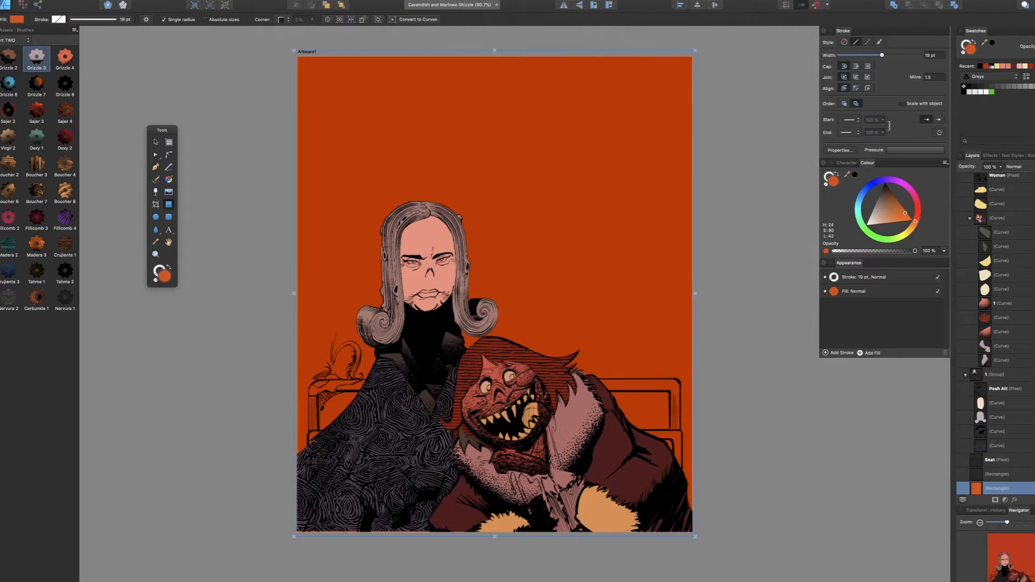
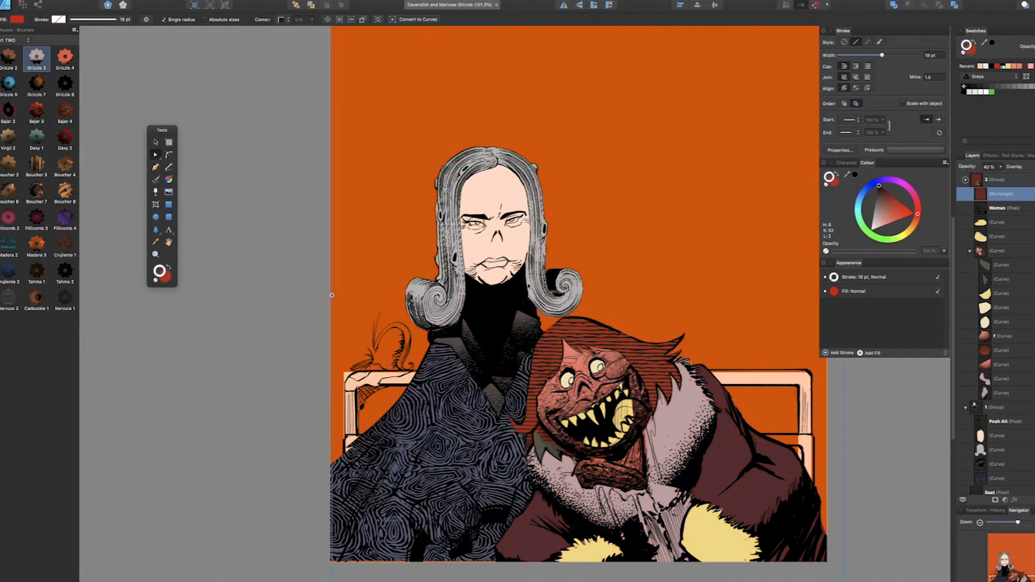
Draw filled Pencil shapes around both eyes of the grey-haired figure
scroll(452, 206, "up", 5)
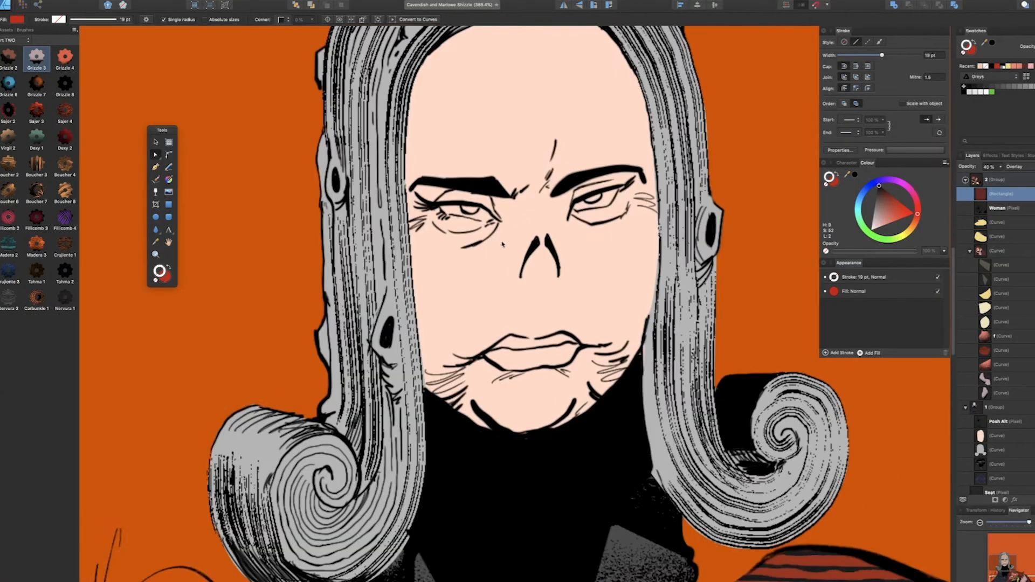
key("n")
mouse_move(396, 181)
left_mouse_down()
mouse_move(469, 267)
mouse_move(531, 189)
mouse_move(378, 144)
mouse_move(394, 183)
left_mouse_up()
mouse_move(708, 131)
left_mouse_down()
mouse_move(724, 227)
mouse_move(757, 125)
mouse_move(708, 131)
left_mouse_up()
Move both eye shapes beneath the Posh Alt line art and recolour their fill to a muted greyish brown
left_click(1003, 212, "shift")
mouse_move(977, 276)
left_mouse_down()
mouse_move(977, 183)
mouse_move(977, 261)
left_mouse_up()
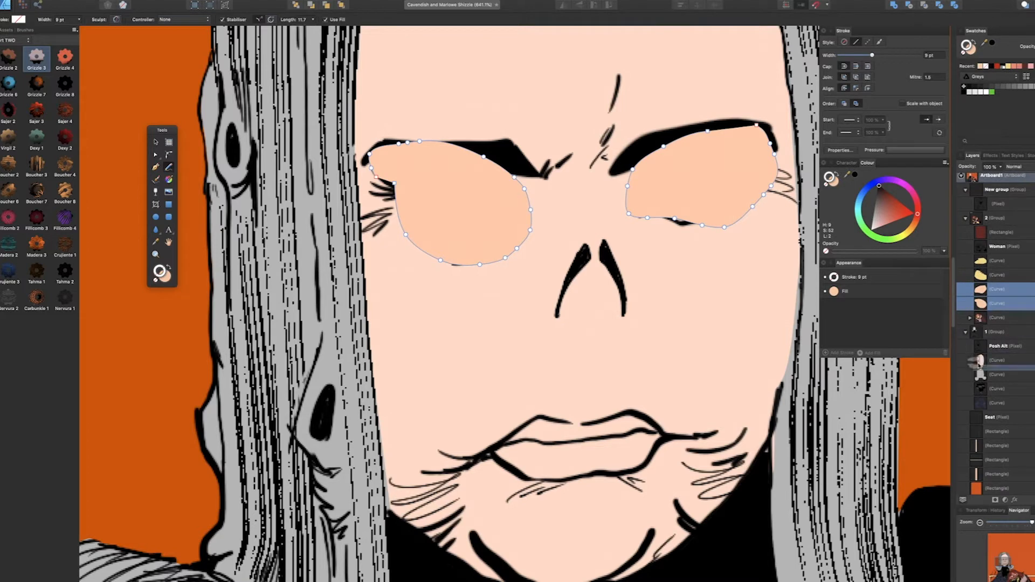
left_click_drag(979, 365, 978, 354)
scroll(638, 193, "down", 5)
left_click(836, 184)
left_click_drag(884, 217, 882, 212)
scroll(556, 195, "down", 5)
scroll(485, 146, "down", 3)
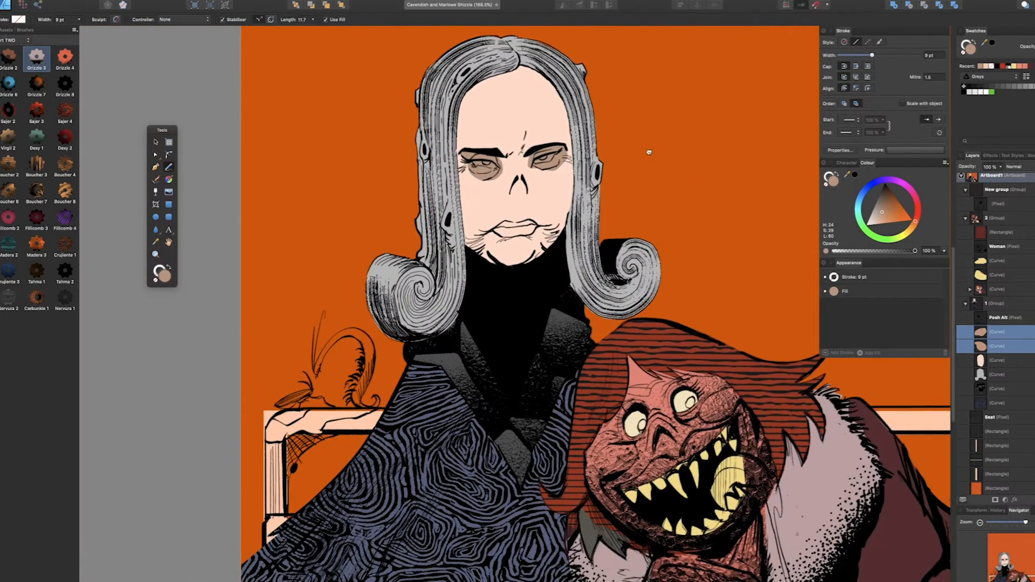
Draw filled Pencil shading shapes along both sides of the grey-haired figure's jaw and between the lower lip and chin
scroll(572, 364, "up", 10)
mouse_move(355, 152)
left_mouse_down()
mouse_move(274, 186)
mouse_move(433, 283)
mouse_move(522, 130)
mouse_move(475, 96)
left_mouse_up()
scroll(670, 107, "down", 2)
left_click_drag(670, 107, 492, 164)
mouse_move(596, 128)
left_mouse_down()
mouse_move(670, 220)
mouse_move(655, 134)
left_mouse_up()
scroll(566, 192, "down", 8)
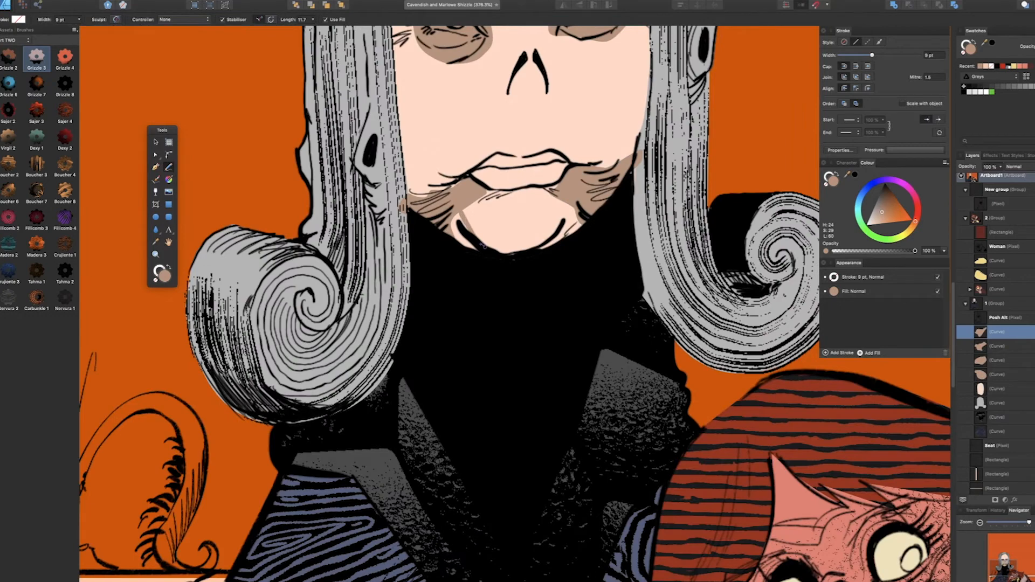
scroll(504, 176, "down", 7)
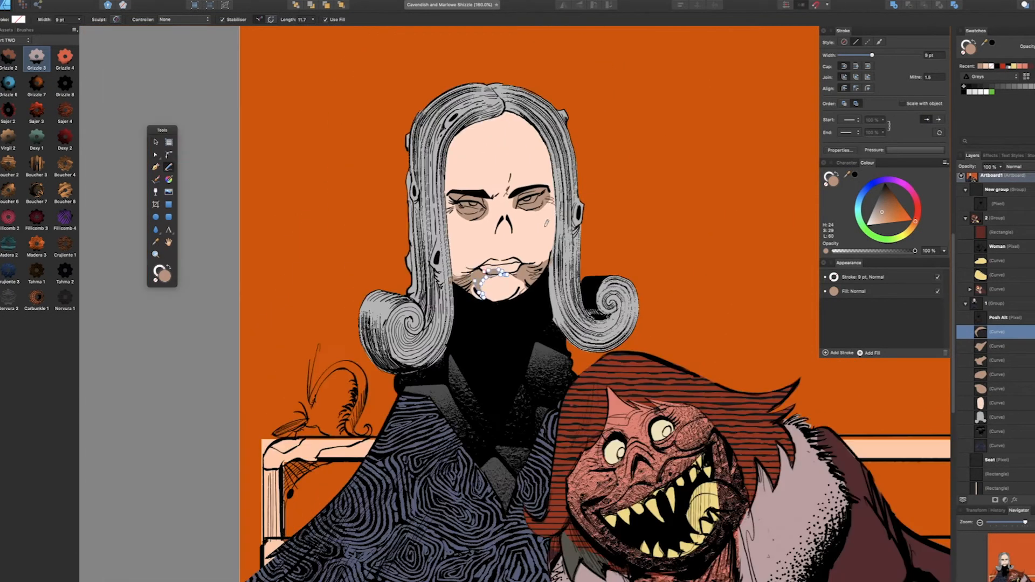
Select all five brown face shading curves and merge them into a single shape with Boolean Add
key("v")
left_click(999, 390, "shift")
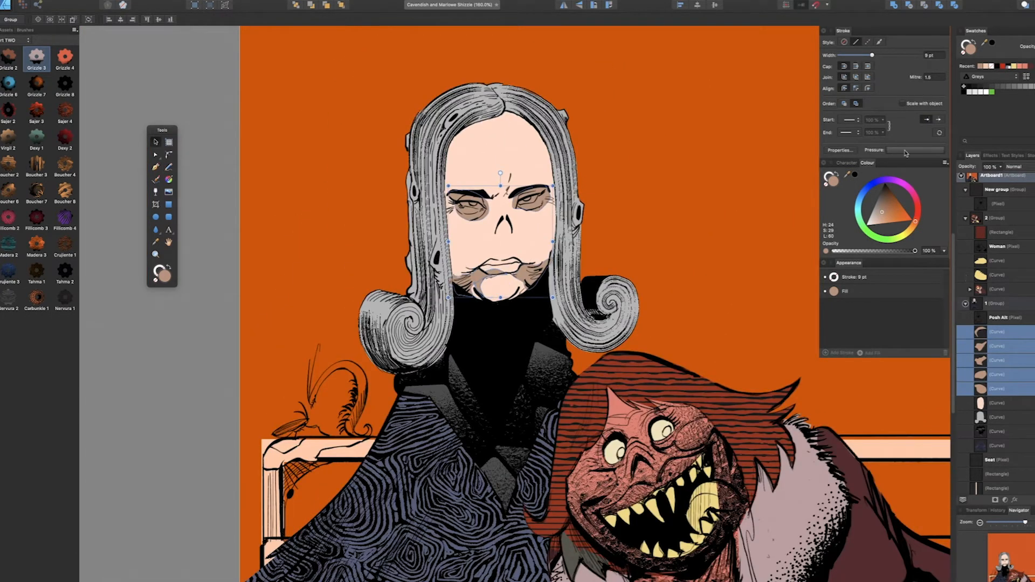
left_click(895, 6)
Apply the Puntos 4 style from the Part THREE category to the merged face shading and disable its light grey fill
left_click(7, 41)
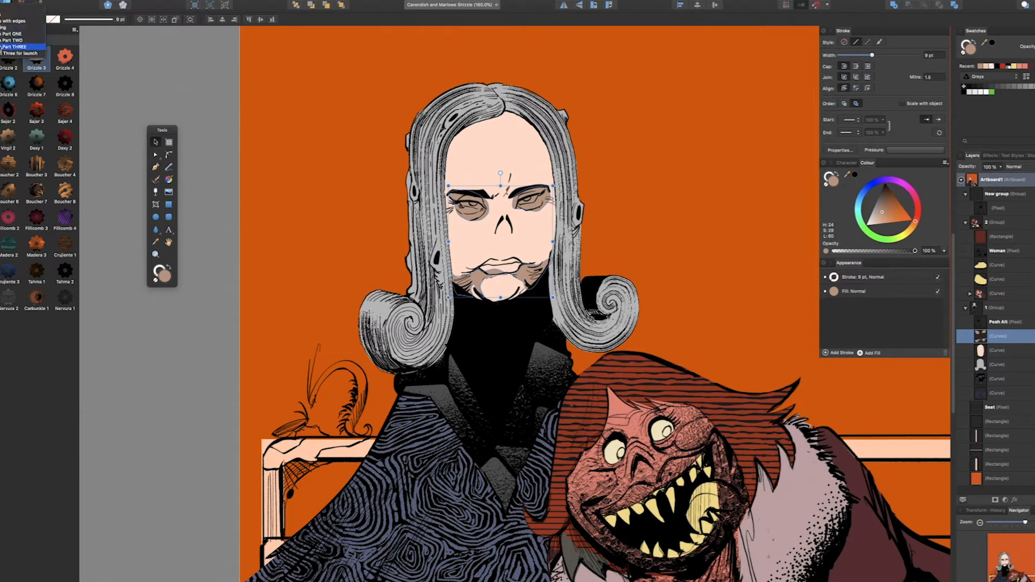
left_click(8, 34)
scroll(549, 230, "up", 3)
left_click_drag(549, 230, 594, 286)
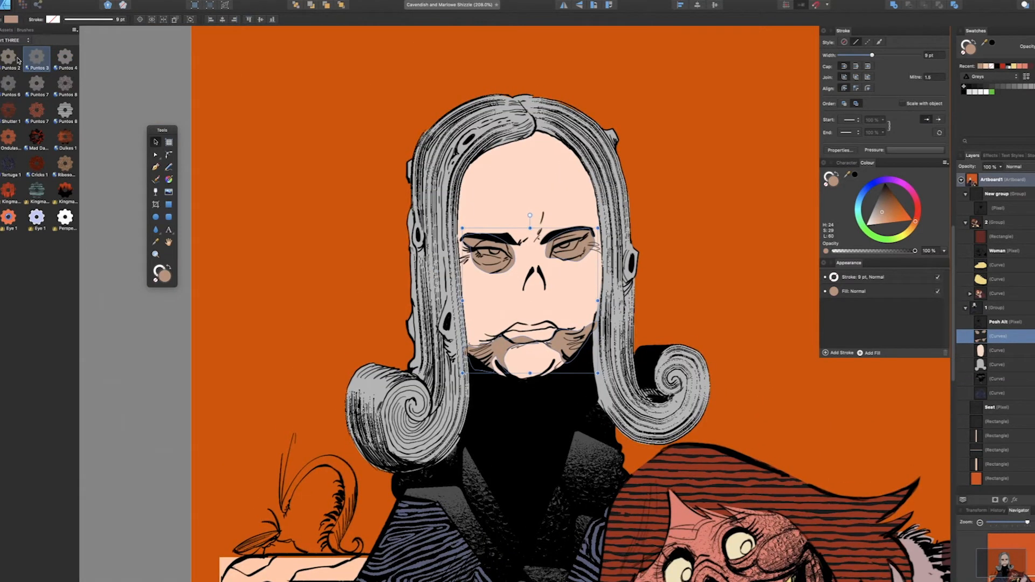
left_click(27, 58)
left_click(64, 57)
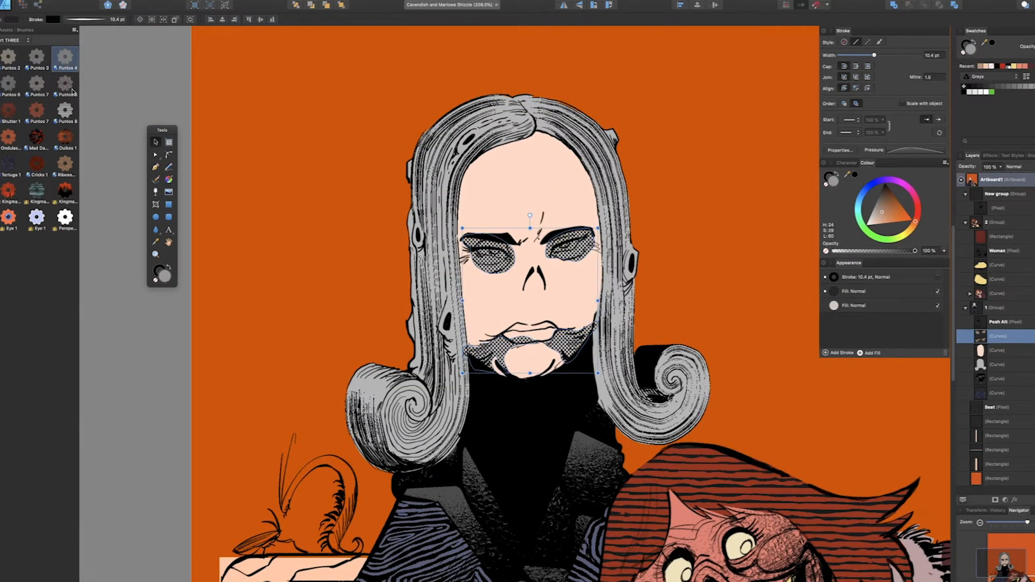
left_click(909, 306)
left_click(938, 306)
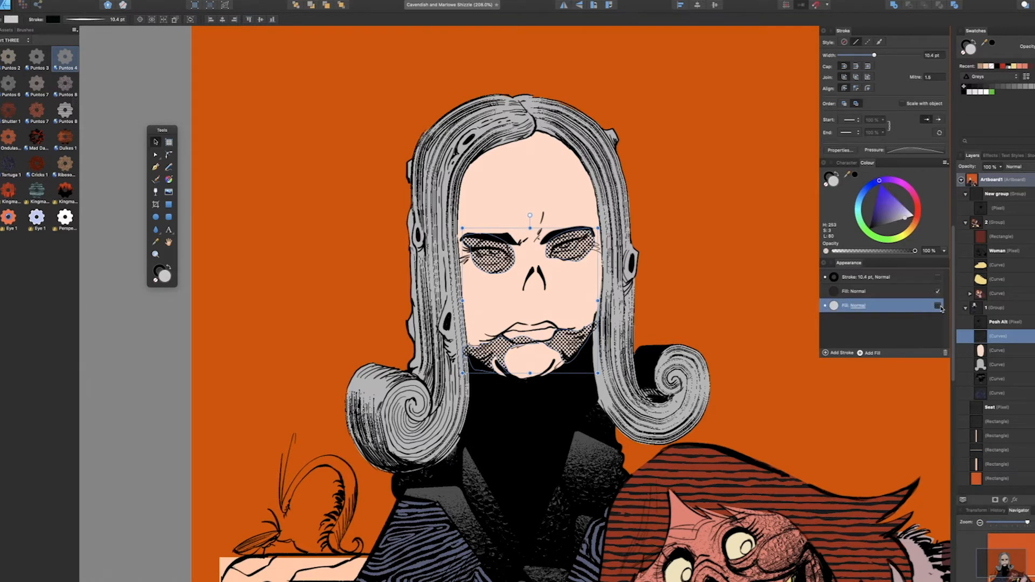
Reduce the face shading's stroke width to 6 pt and adjust its dot bitmap fill with the Fill tool
left_click_drag(868, 57, 864, 56)
key("g")
mouse_move(587, 248)
left_mouse_down()
mouse_move(563, 271)
mouse_move(558, 170)
mouse_move(632, 243)
mouse_move(741, 216)
mouse_move(706, 222)
mouse_move(761, 226)
mouse_move(670, 238)
mouse_move(656, 225)
left_mouse_up()
key("super+z")
left_click(883, 292)
key("super+d")
scroll(704, 272, "down", 5)
scroll(700, 282, "up", 5)
left_click(600, 335)
scroll(728, 215, "down", 5)
key("super+d")
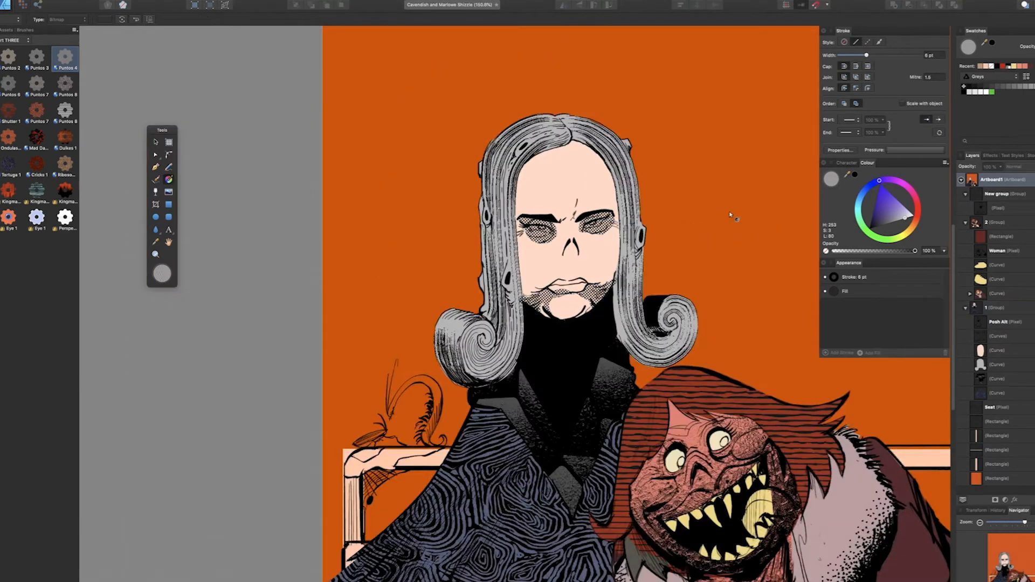
Draw a closed Pen shape around the opening of the grey-haired figure's left-hand eye
scroll(555, 205, "up", 10)
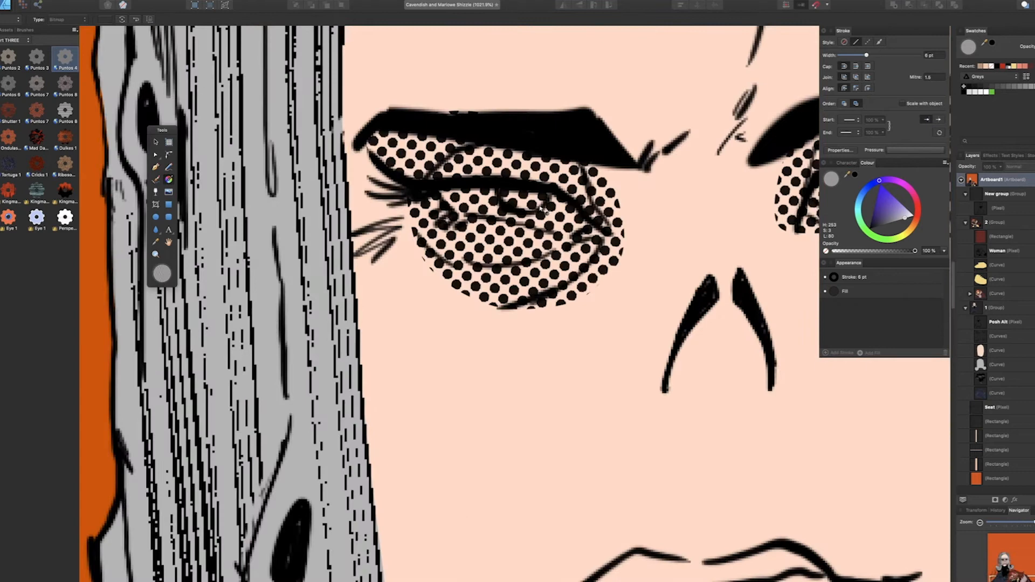
key("p")
left_click(427, 186)
left_click(509, 183)
left_click(549, 189)
left_click(600, 230)
left_click(575, 232)
left_click(487, 218)
left_click(460, 218)
left_click(428, 186)
Move the eye opening shape into the grey-haired figure's group and subtract it from the dotted face shading
scroll(468, 205, "down", 5)
key("v")
left_click(516, 251)
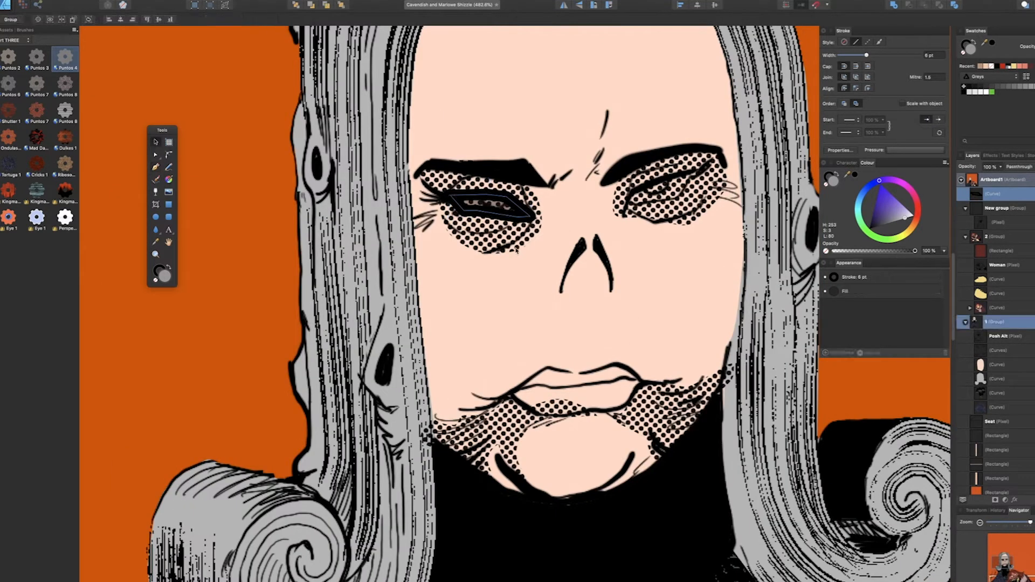
left_click(994, 325, "super")
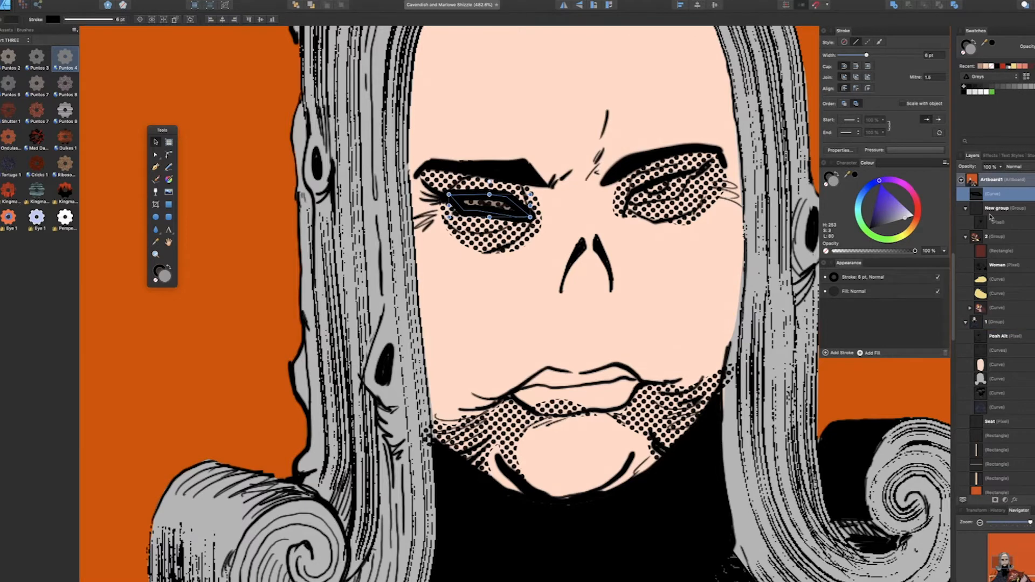
left_click(483, 250)
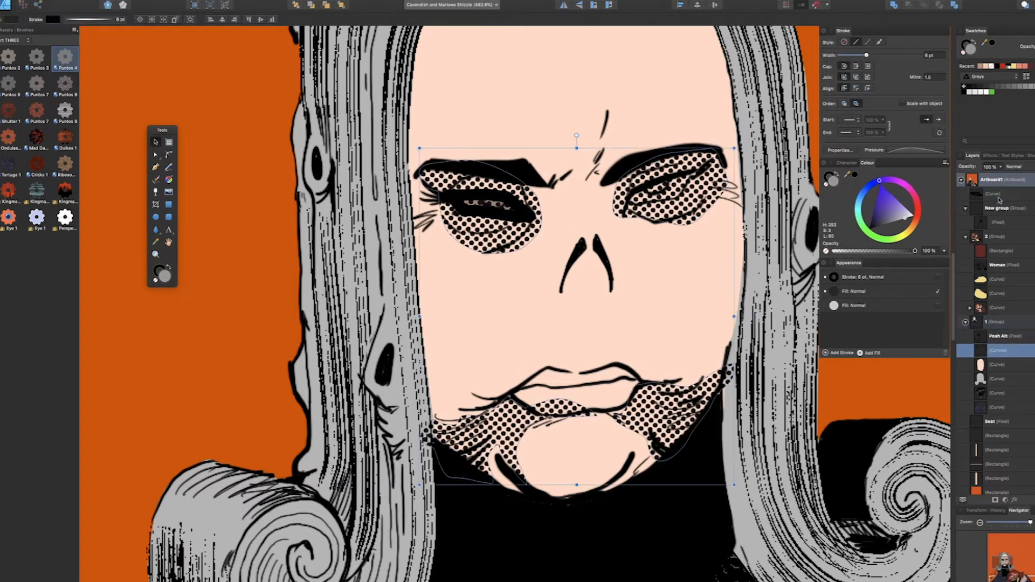
left_click_drag(1000, 198, 1001, 343)
left_click(1003, 351, "shift")
left_click(910, 6)
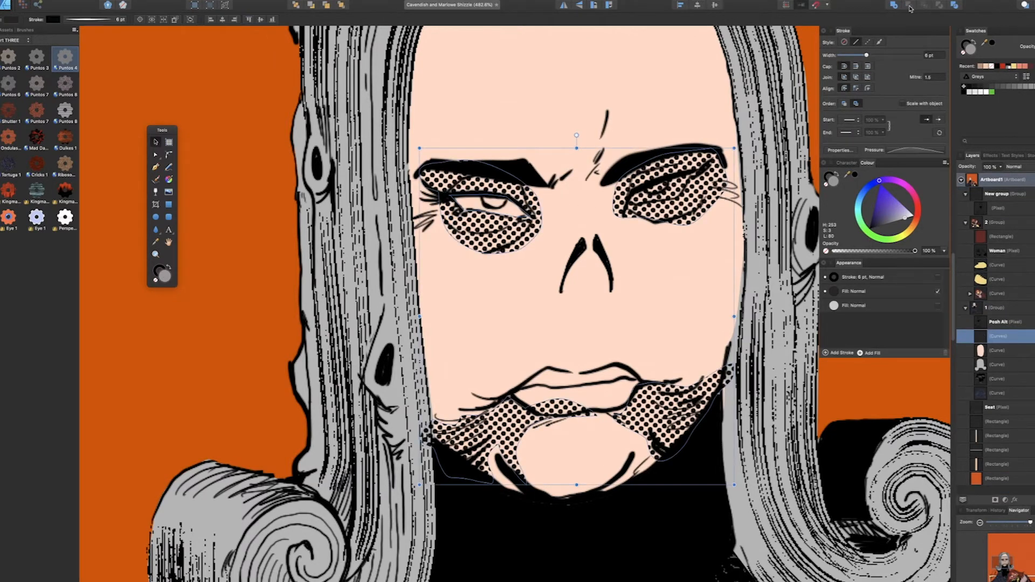
Draw a closed Pen shape around the opening of the grey-haired figure's right-hand eye
scroll(696, 192, "down", 3)
scroll(701, 193, "up", 8)
key("p")
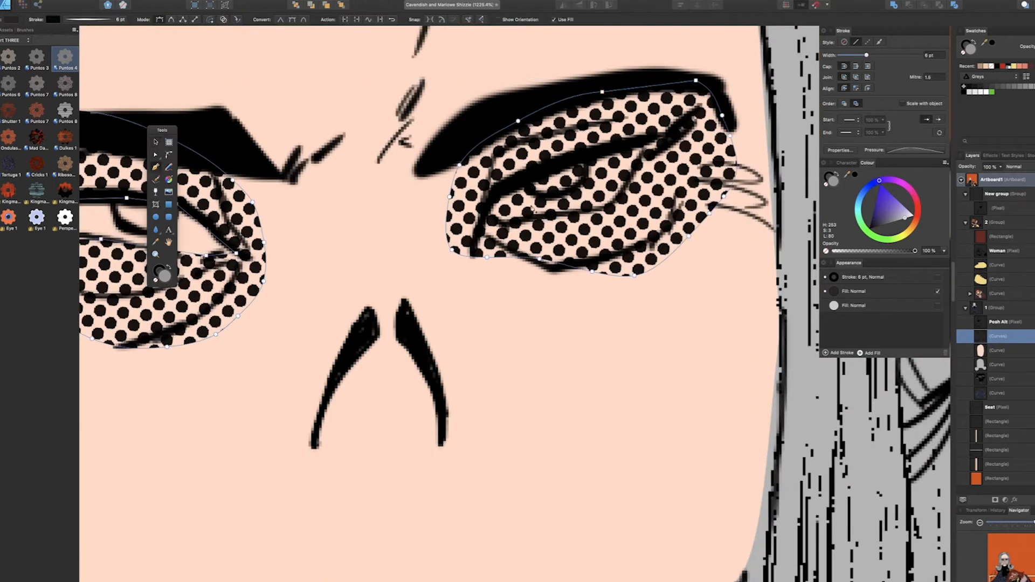
left_click(501, 186)
left_click(642, 145)
left_click(659, 144)
left_click(625, 188)
left_click(592, 207)
left_click(522, 218)
left_click(487, 223)
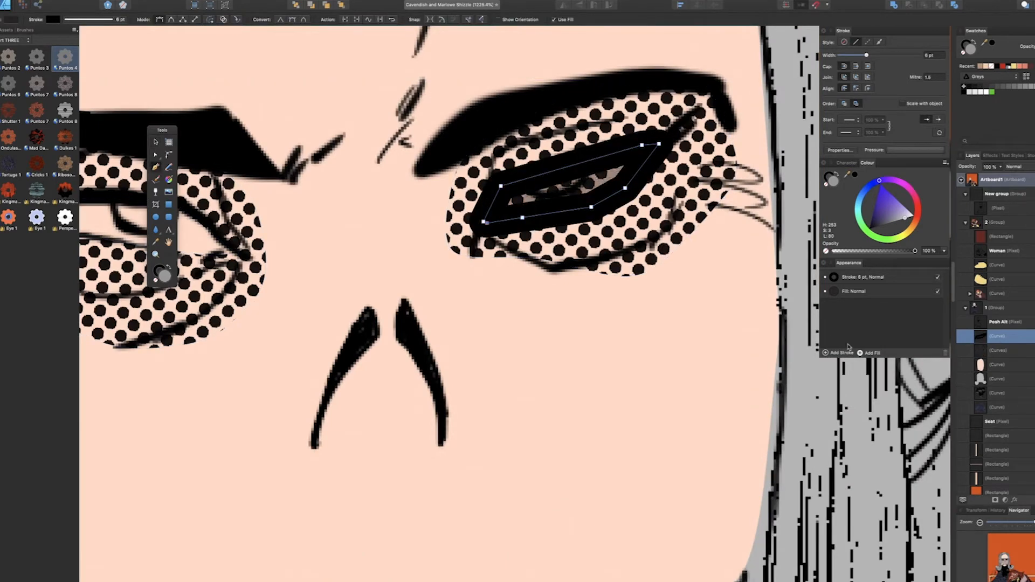
Subtract the right-hand eye opening shape from the dotted face shading and clear the selection
left_click(983, 351, "shift")
left_click(909, 6)
scroll(576, 204, "down", 10)
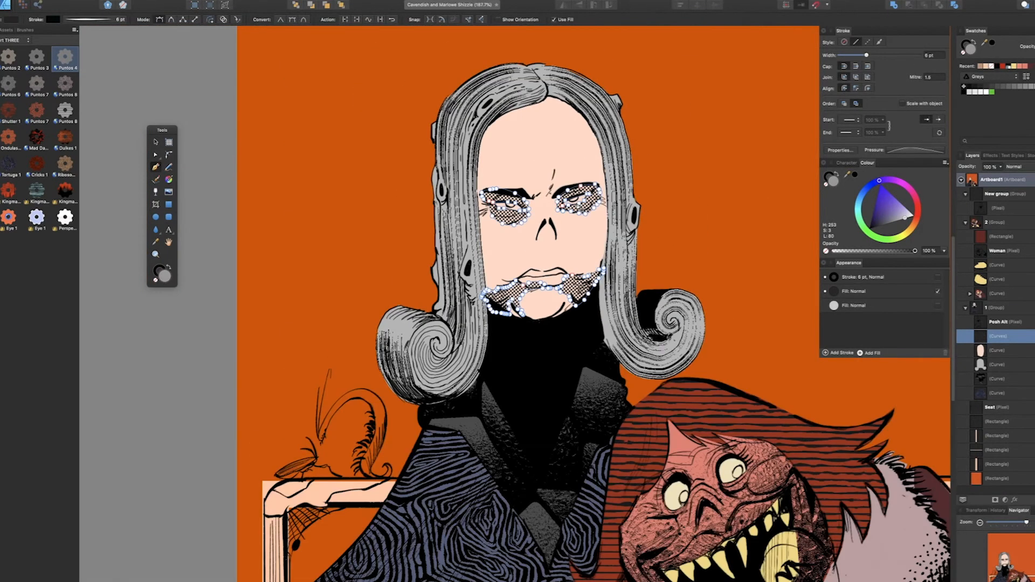
key("v")
left_click(678, 194)
Rename the dotted face shading layer as Dots
scroll(678, 196, "down", 3)
left_click_drag(717, 211, 673, 201)
scroll(550, 238, "up", 4)
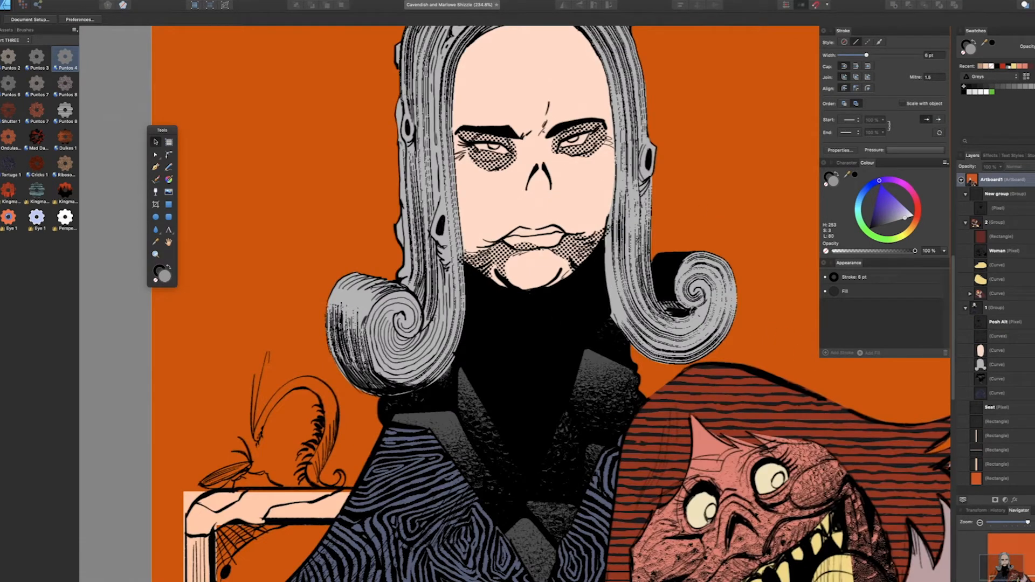
double_click(995, 336)
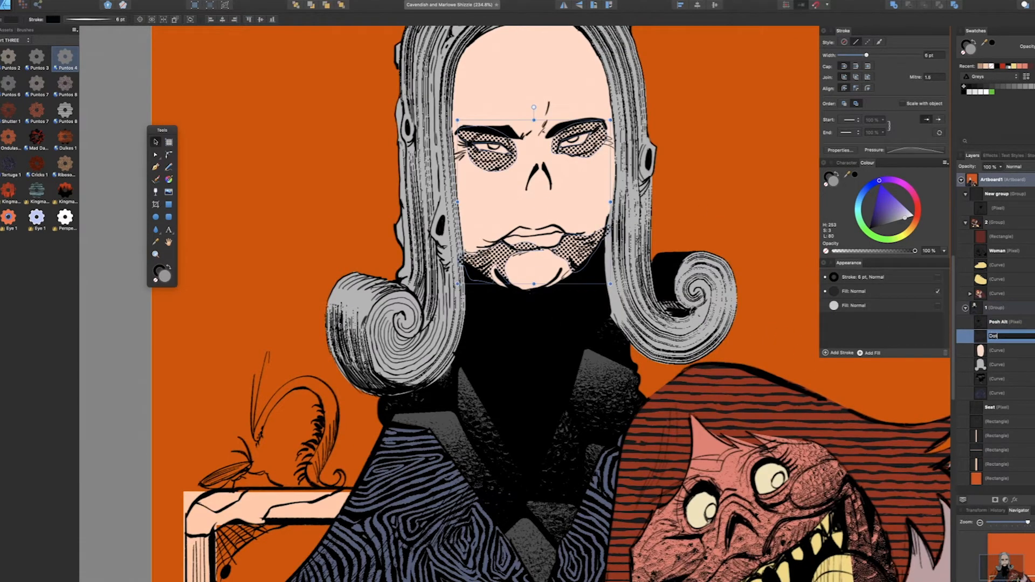
key("Return")
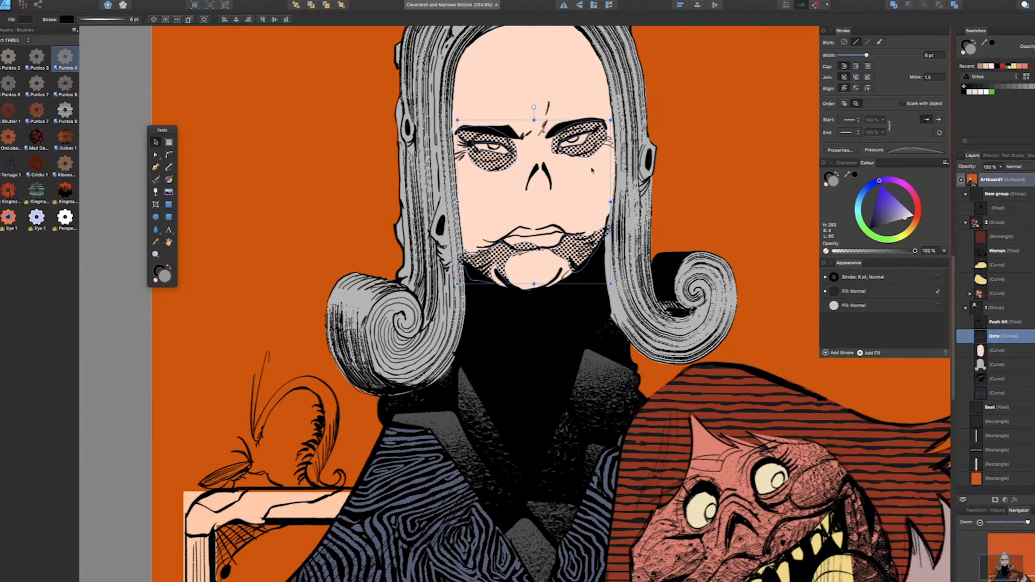
Draw a long closed Pen shape over the outer edge of the grey hair on the figure's left-hand side
key("p")
left_click(431, 87)
left_click(438, 308)
left_click(429, 315)
left_click(412, 294)
left_click(398, 282)
left_click(401, 52)
key("v")
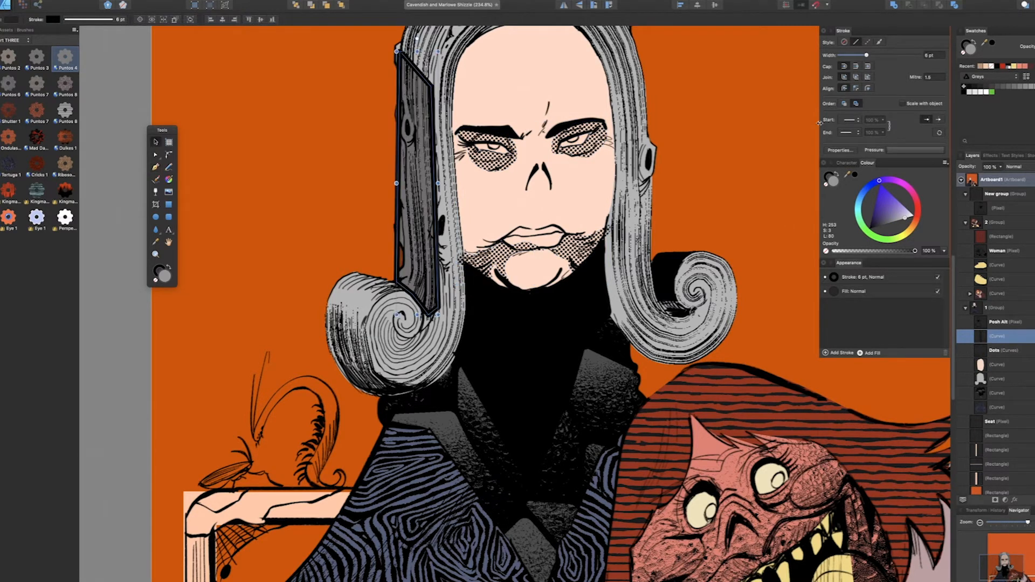
Scale the dot bitmap fill on the hair shading shape and fade it upward with a transparency gradient
key("g")
left_click_drag(424, 149, 542, 133)
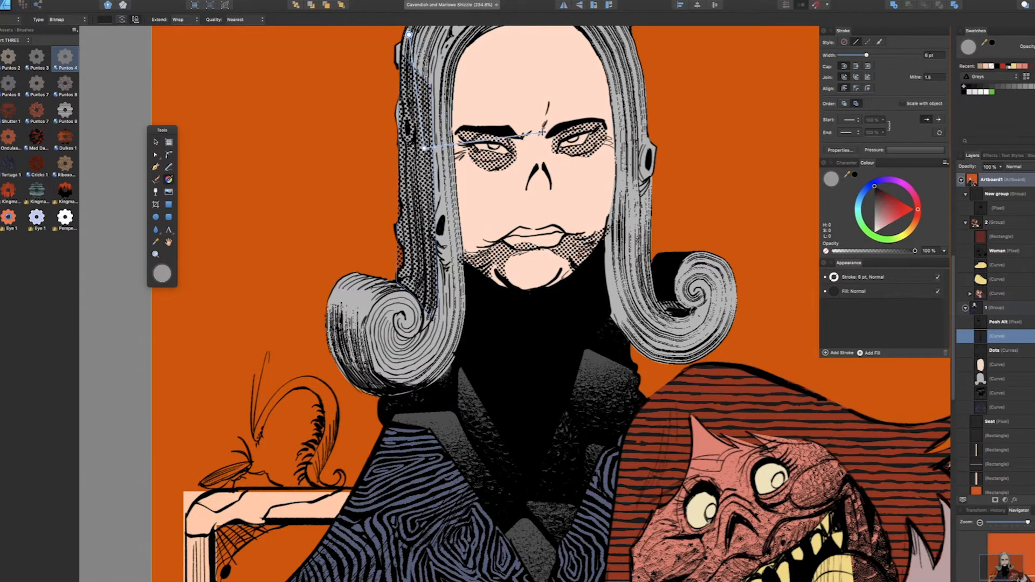
scroll(420, 144, "up", 2)
key("y")
left_click_drag(419, 180, 420, 63)
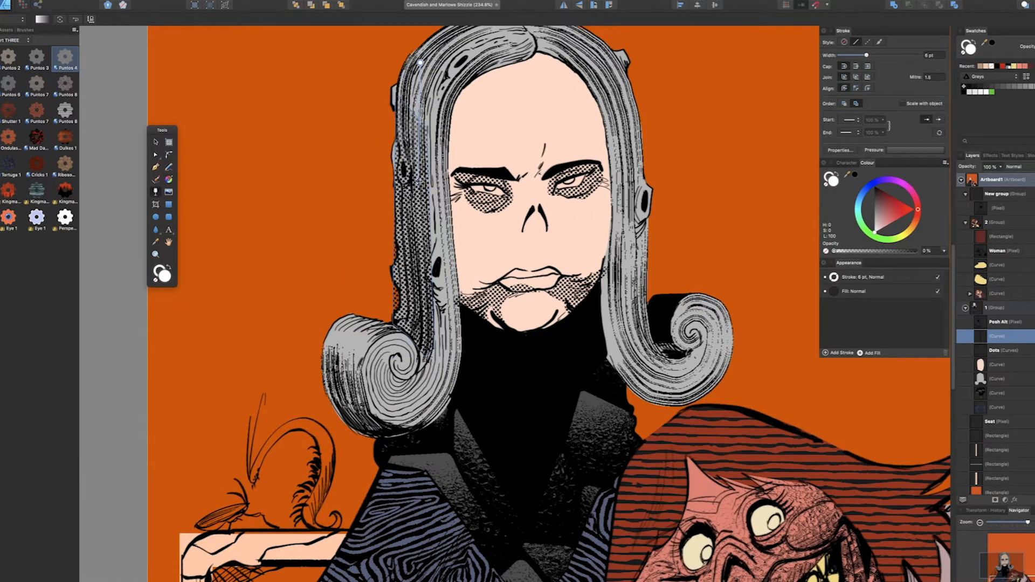
Adjust the hair shading's nodes and place dotted copies over the left-hand curl and the opposite side of the hair
key("a")
left_click_drag(393, 291, 398, 270)
scroll(397, 269, "down", 2)
key("z")
key("v")
left_click_drag(411, 218, 614, 209)
Nest the three dotted hair shading curves inside the grey hair shape so it clips them
left_click(998, 364, "shift")
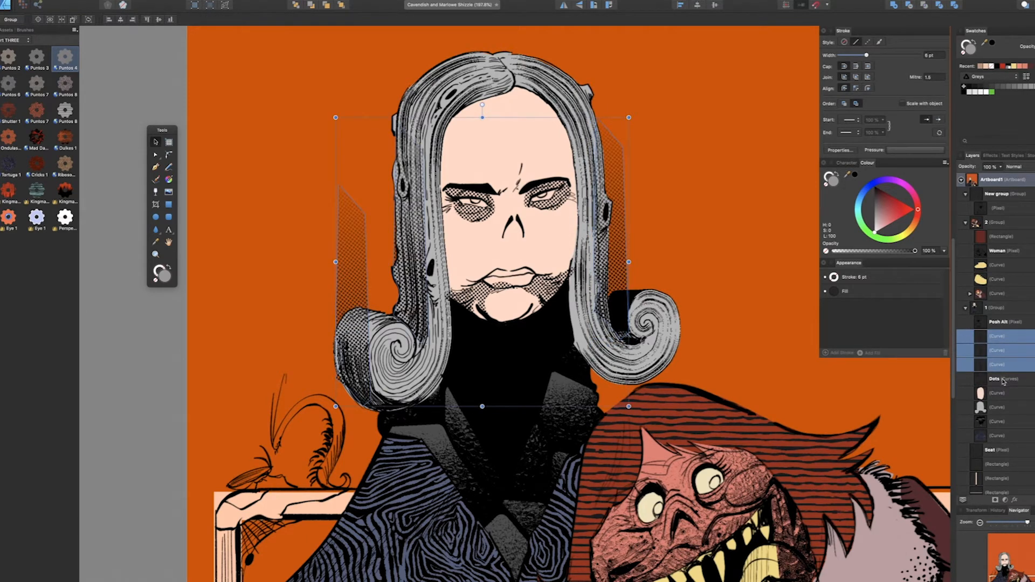
left_click(1004, 380, "shift")
left_click(999, 336)
left_click(997, 363, "shift")
left_click_drag(995, 367, 1007, 411)
left_click(693, 194)
scroll(694, 193, "down", 2)
Reshape the dotted shading in the left-hand curl with the Node tool to follow the spiral's outer edge
double_click(434, 306)
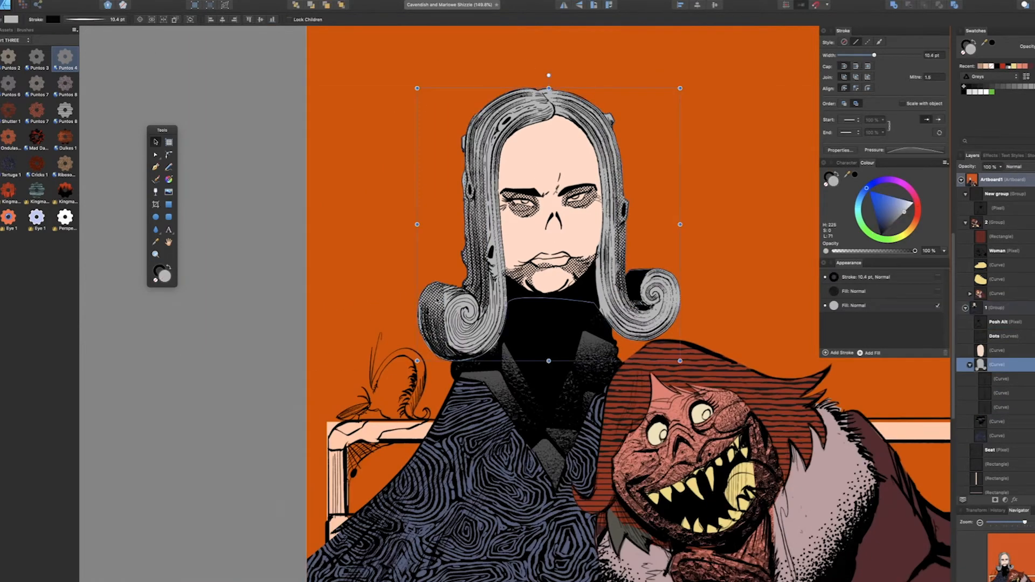
double_click(435, 306)
scroll(435, 307, "up", 6)
key("a")
left_click_drag(461, 286, 532, 272)
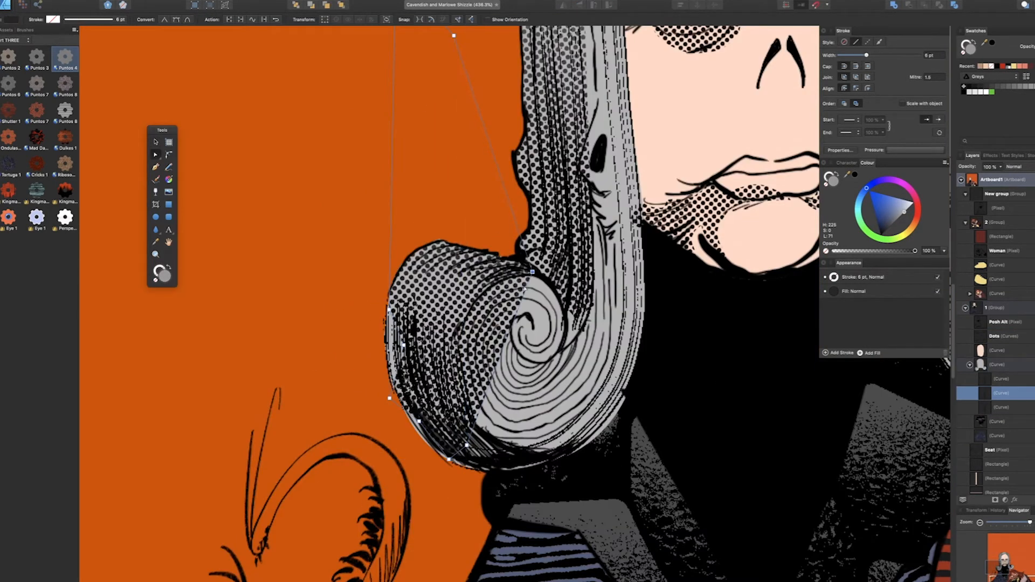
left_click_drag(518, 312, 494, 283)
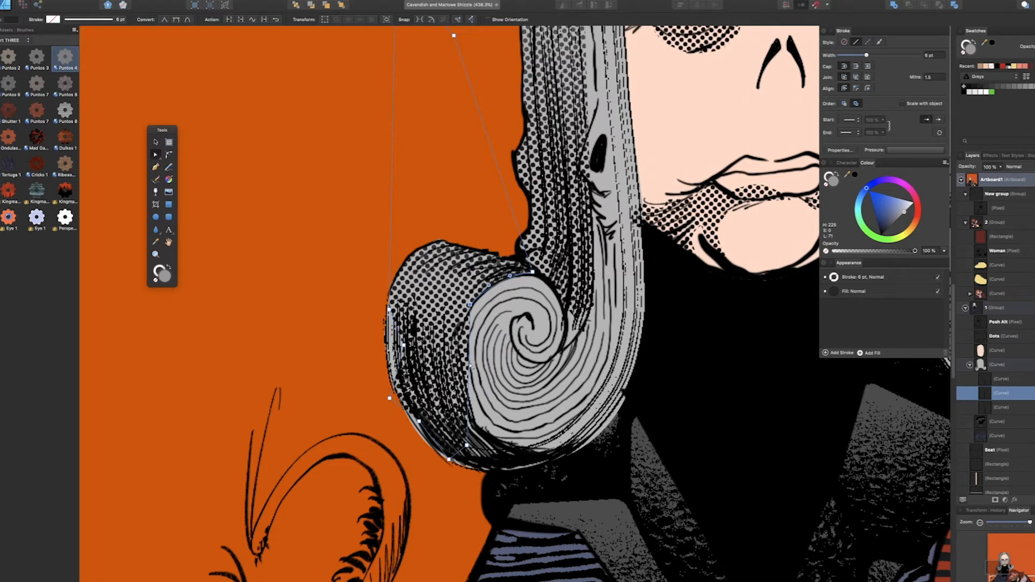
left_click_drag(469, 366, 460, 367)
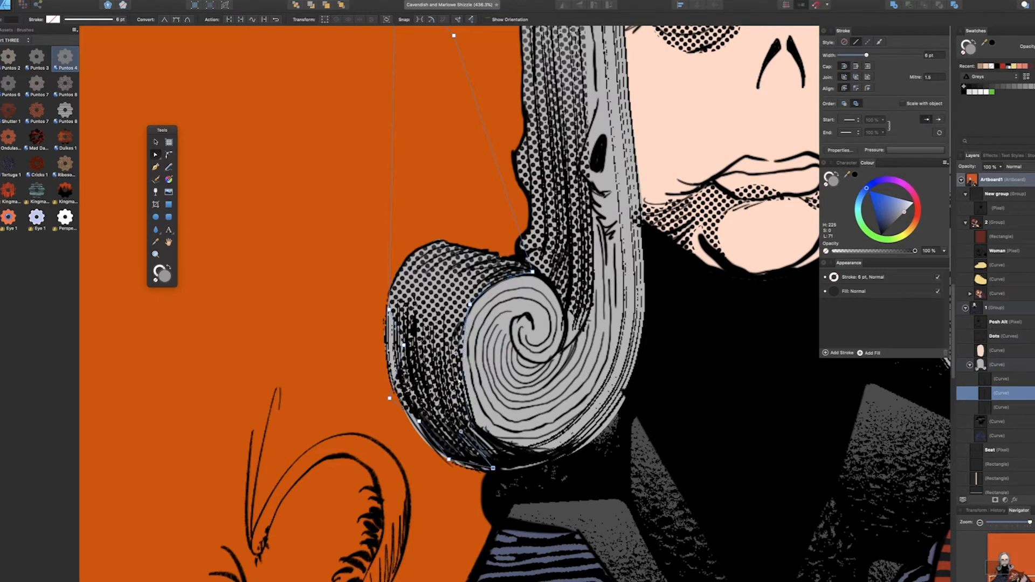
scroll(464, 379, "down", 5)
scroll(469, 303, "down", 2)
key("super+d")
Draw an ellipse over the iris of the grey-haired figure's left-hand eye
left_click_drag(614, 218, 554, 158)
scroll(455, 181, "up", 15)
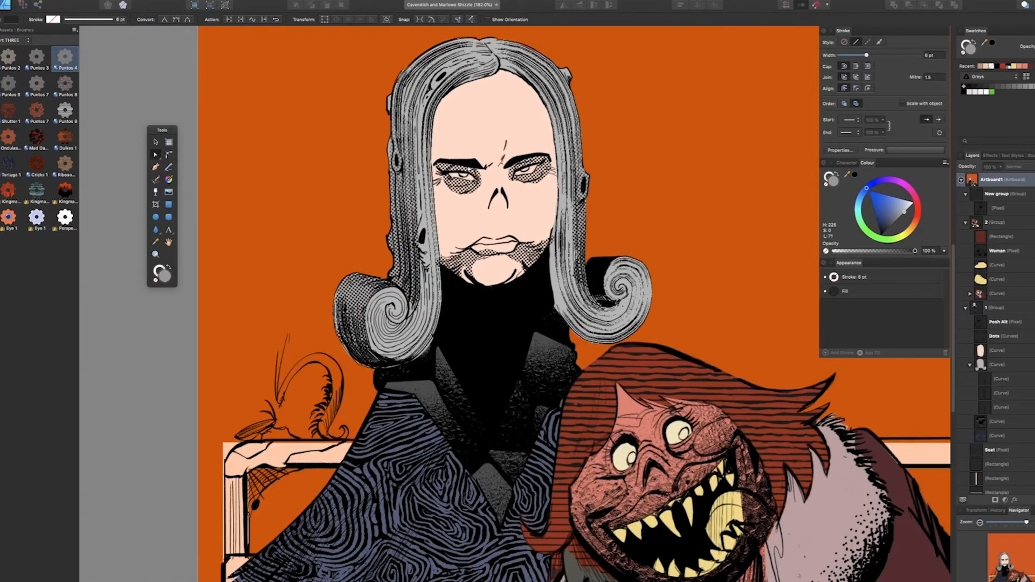
left_click(157, 217)
left_click_drag(422, 161, 483, 205)
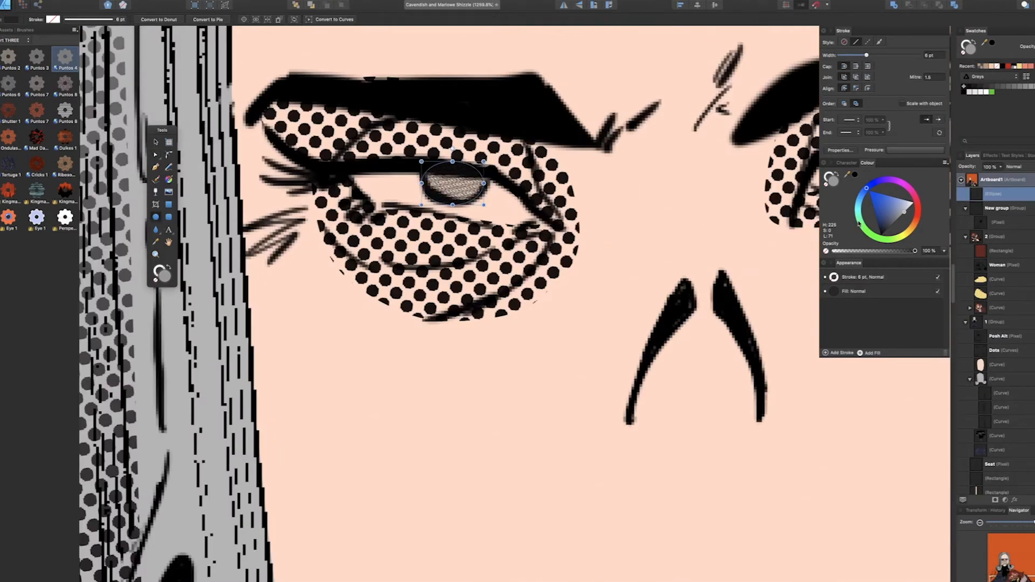
Fill the iris ellipse with orange (H 24, S 79, L 49) and move it beneath the Dots layer
left_click(914, 194)
left_click(900, 215)
left_click(906, 203)
left_click(915, 221)
left_click(904, 216)
left_click_drag(977, 194, 962, 357)
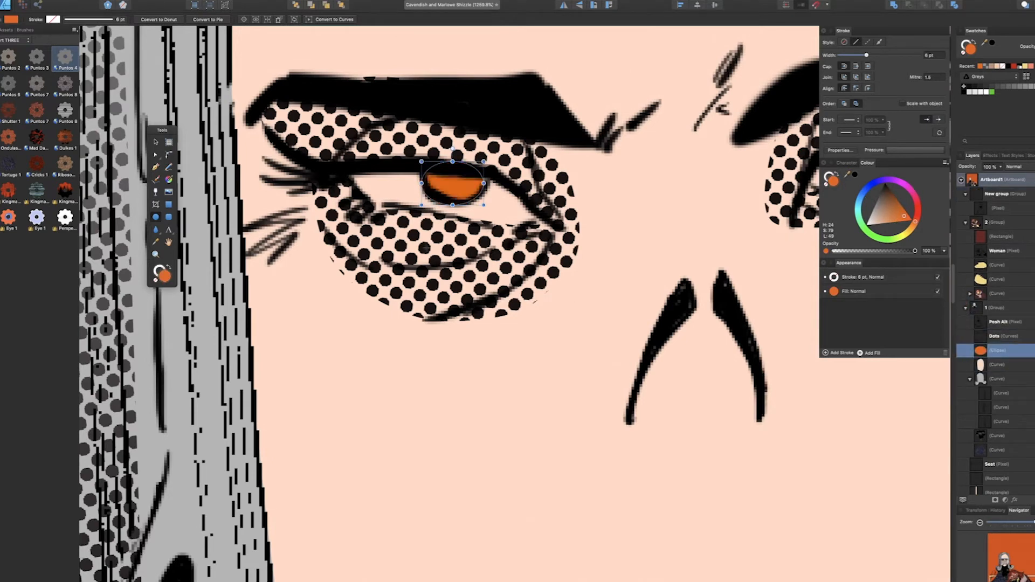
Copy the orange iris to the right-hand eye, convert it to curves and reshape it to fit the eye opening
scroll(444, 178, "down", 5)
left_click_drag(446, 184, 605, 165)
scroll(663, 164, "up", 5)
key("super+Return")
key("a")
left_click_drag(640, 132, 648, 142)
left_click_drag(604, 167, 613, 164)
scroll(613, 164, "down", 10)
left_click(684, 138)
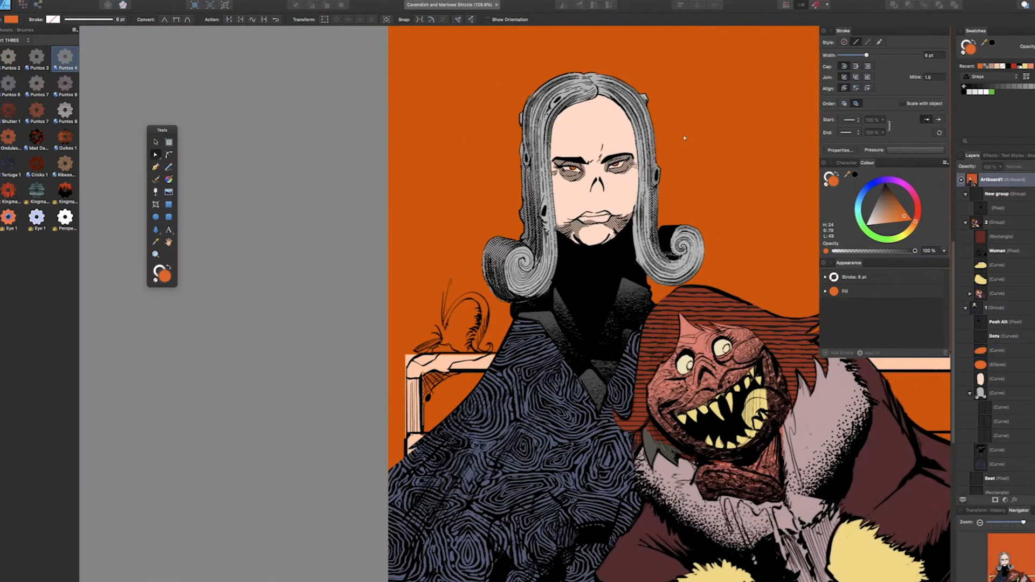
scroll(685, 138, "up", 2)
left_click(753, 1)
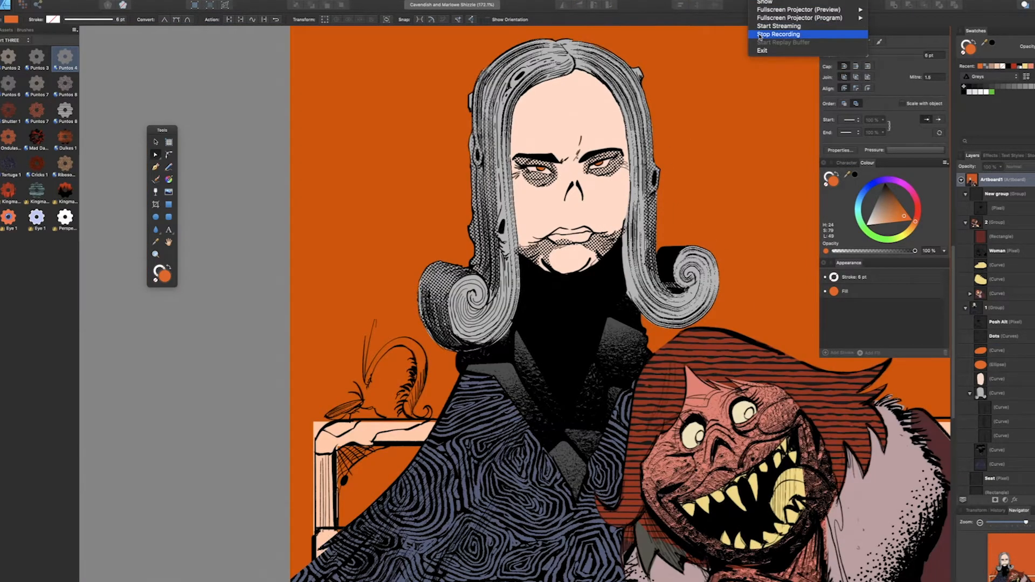
left_click(761, 36)
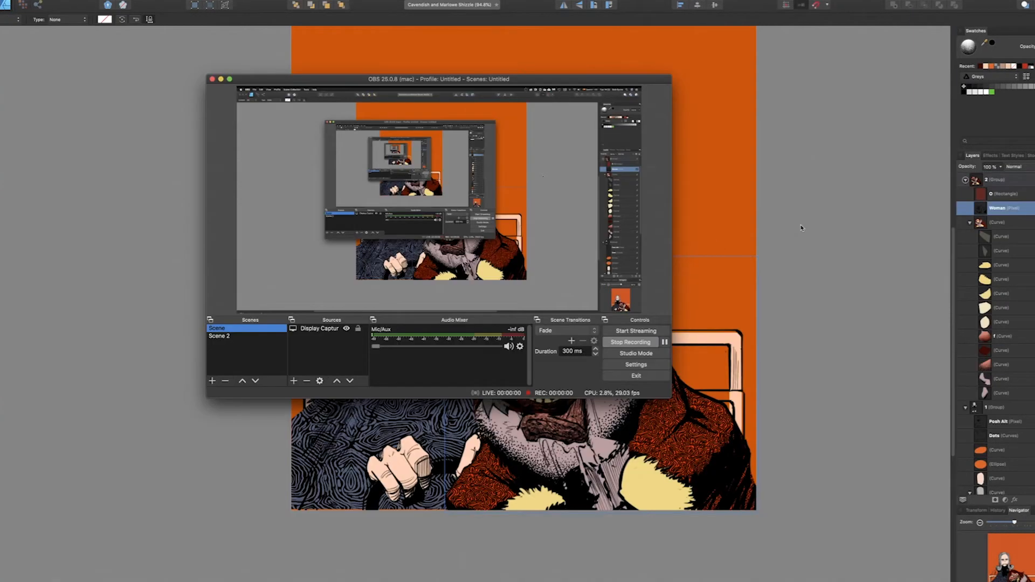
left_click(801, 228)
Draw a closed Pen shape around the red-haired figure's tongue, following the teeth along its lower edge
scroll(541, 443, "up", 2)
scroll(645, 394, "up", 4)
scroll(645, 394, "down", 2)
scroll(590, 338, "up", 4)
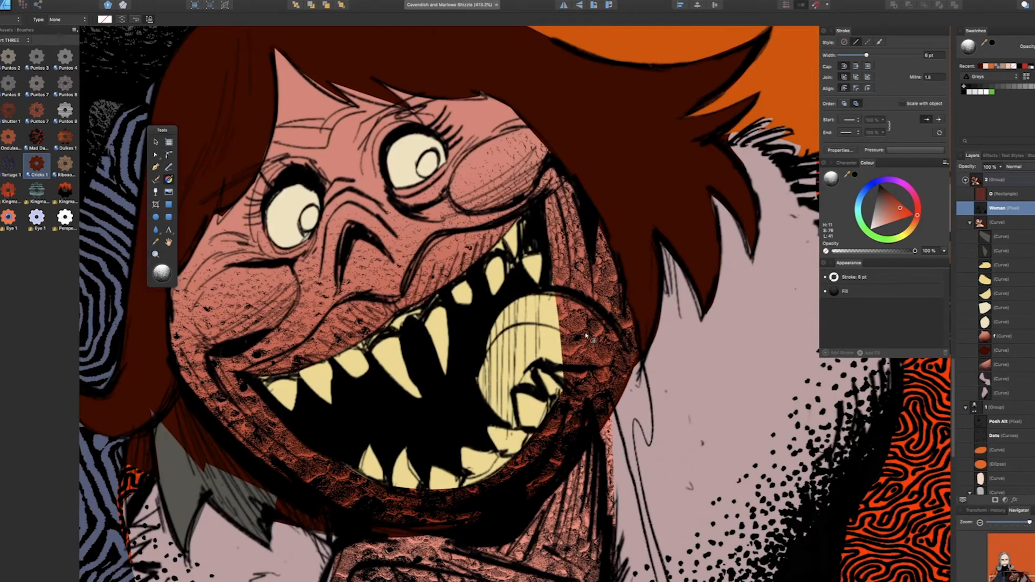
key("p")
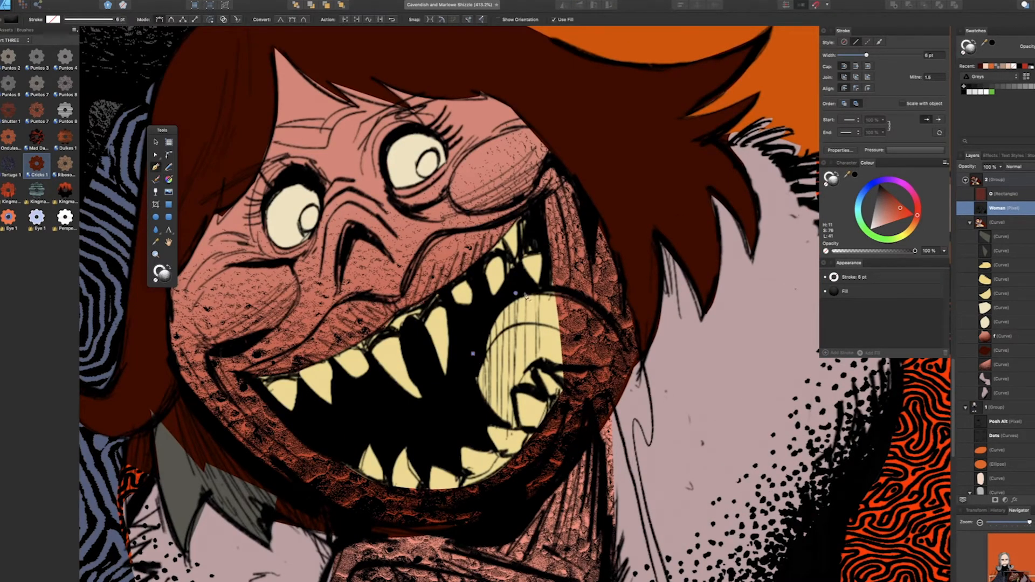
left_click(575, 296)
left_click(615, 323)
left_click(632, 374)
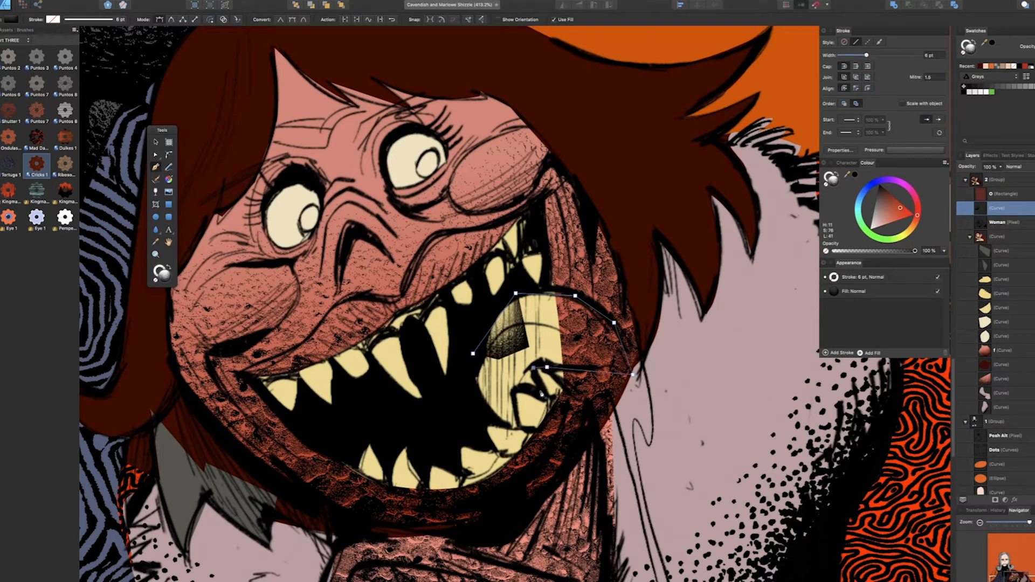
Fill the tongue shape with red (H 11, S 63, L 45) and move it beneath the Woman line art
left_click_drag(902, 214, 897, 209)
left_click_drag(994, 209, 997, 230)
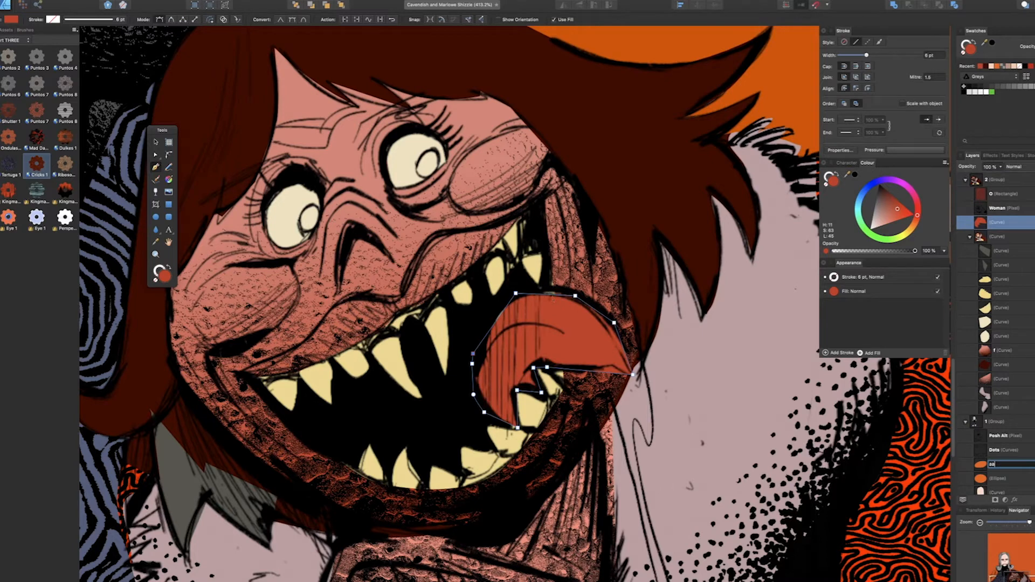
Rename the orange iris curve as aaaa and adjust the upper edge of the tongue outline to follow the line art
type("aaaa")
key("Return")
key("a")
left_click_drag(548, 295, 549, 292)
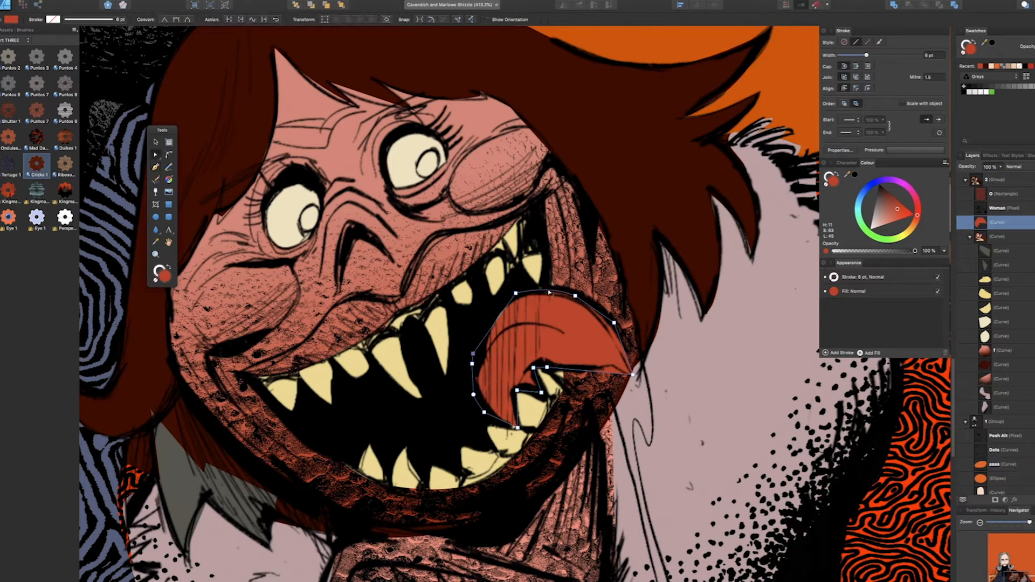
left_click(615, 367)
Recolour the red-haired figure's teeth shape to dark red (H 4, S 58, L 37)
scroll(617, 328, "down", 2)
left_click(1013, 209)
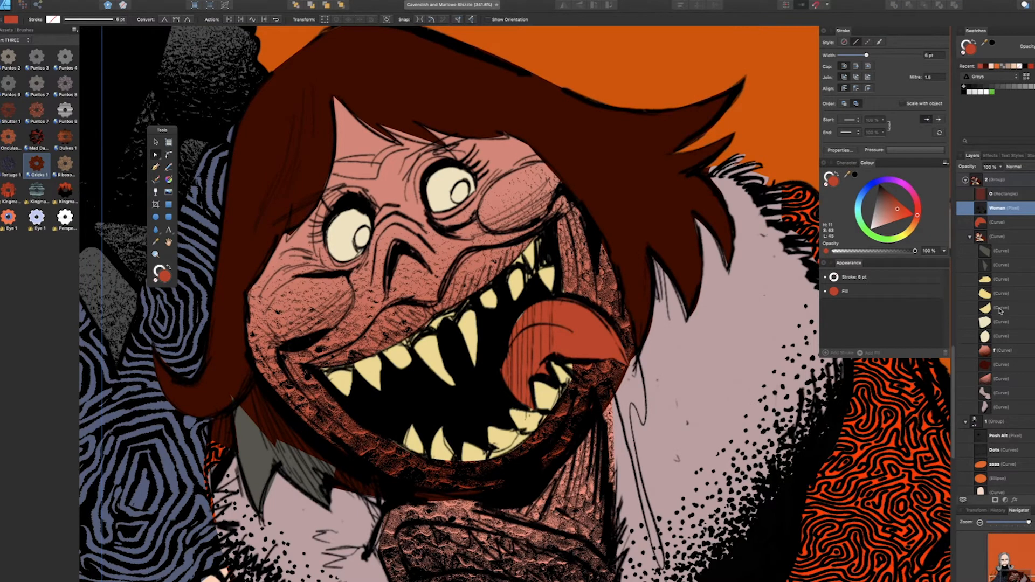
left_click(1001, 309)
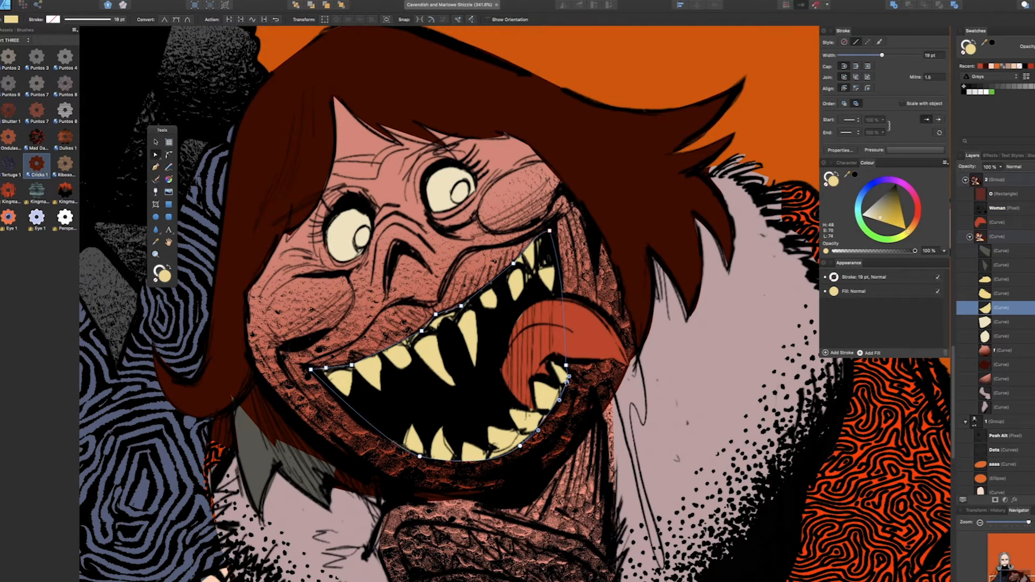
left_click_drag(918, 228, 892, 204)
scroll(594, 269, "down", 6)
scroll(603, 291, "down", 1)
scroll(603, 292, "up", 1)
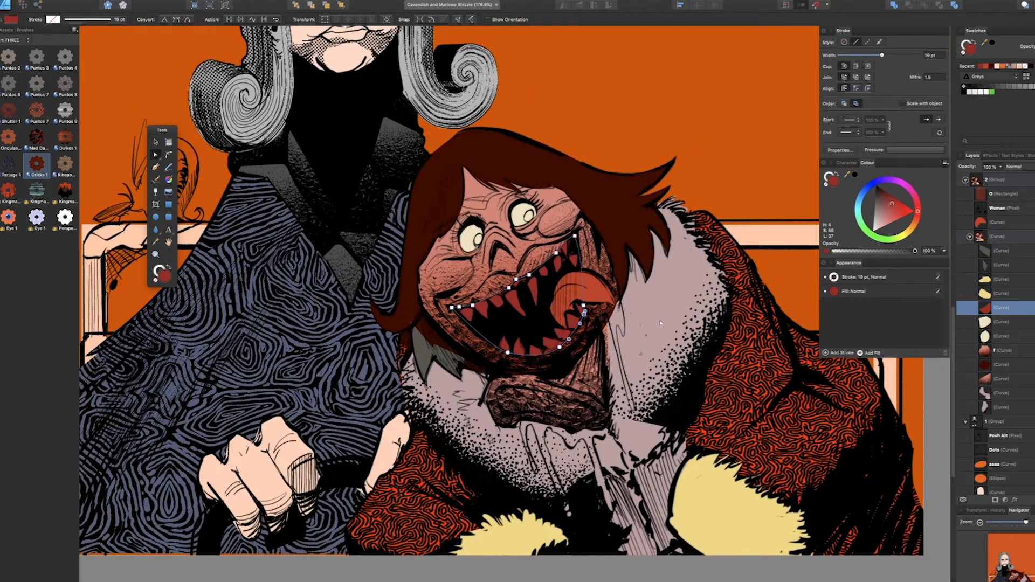
Draw a Pen shape over the saliva dripping from the tongue tip and lower lip, following its long drip down the collar
scroll(603, 291, "up", 3)
left_click(603, 291)
scroll(604, 292, "up", 1)
key("p")
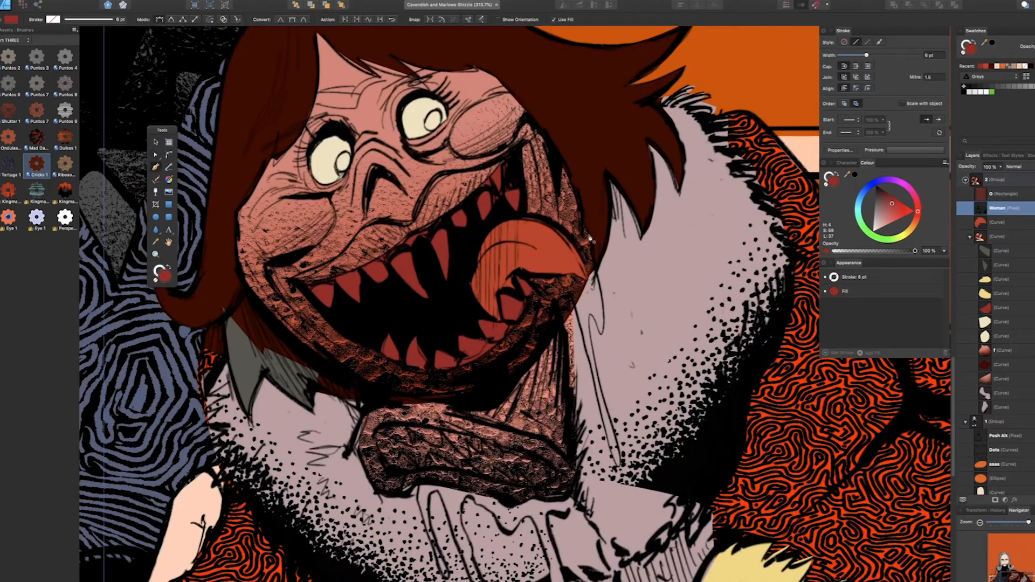
left_click(603, 304)
left_click(601, 332)
left_click(618, 441)
left_click(620, 464)
left_click(616, 465)
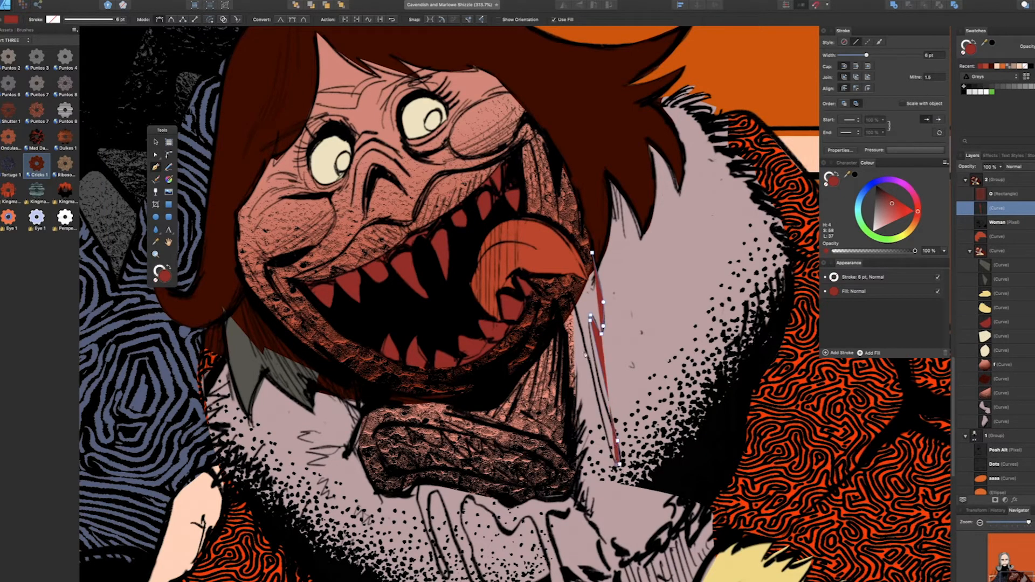
left_click(573, 294)
left_click(566, 296)
left_click(551, 290)
left_click(534, 278)
left_click(518, 261)
Fill the saliva shape with light pink (H 4, S 73, L 84) and move it beneath the Woman line art and the tongue
left_click(883, 225)
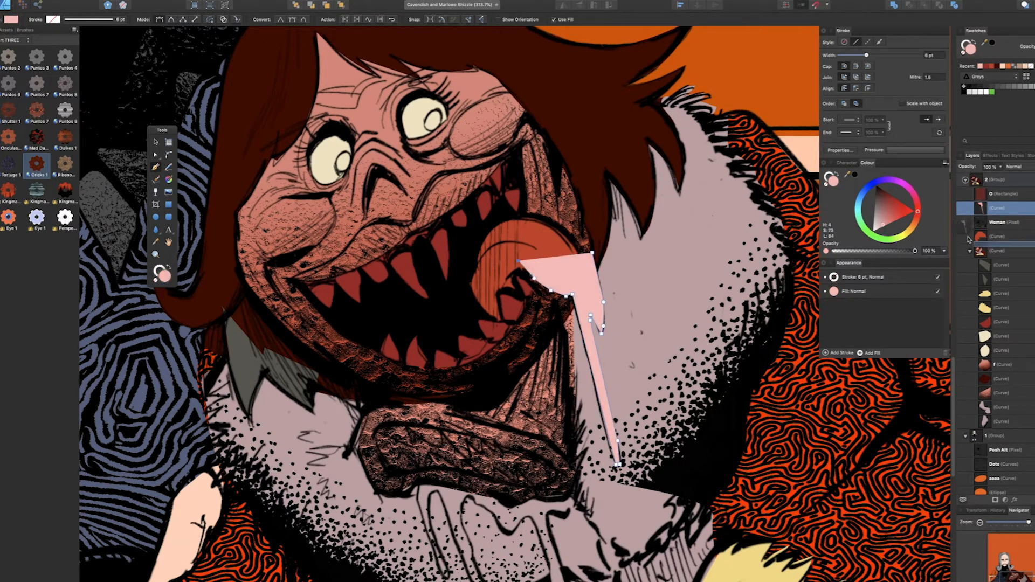
key("super+bracketleft")
key("super+bracketleft")
Deepen the saliva shape's fill to a stronger pink (H 4, S 64, L 64)
scroll(549, 274, "down", 4)
key("a")
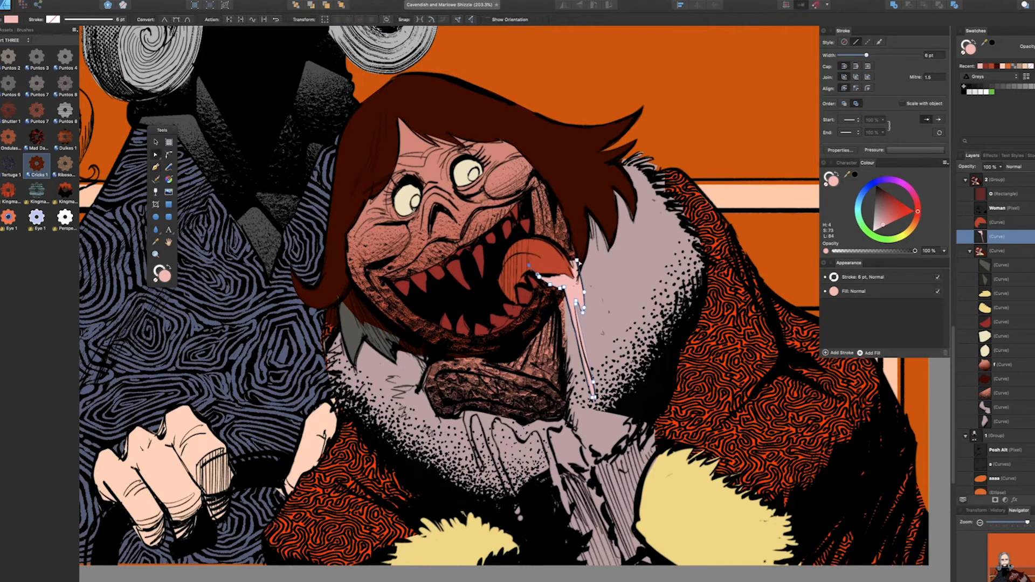
scroll(596, 408, "up", 4)
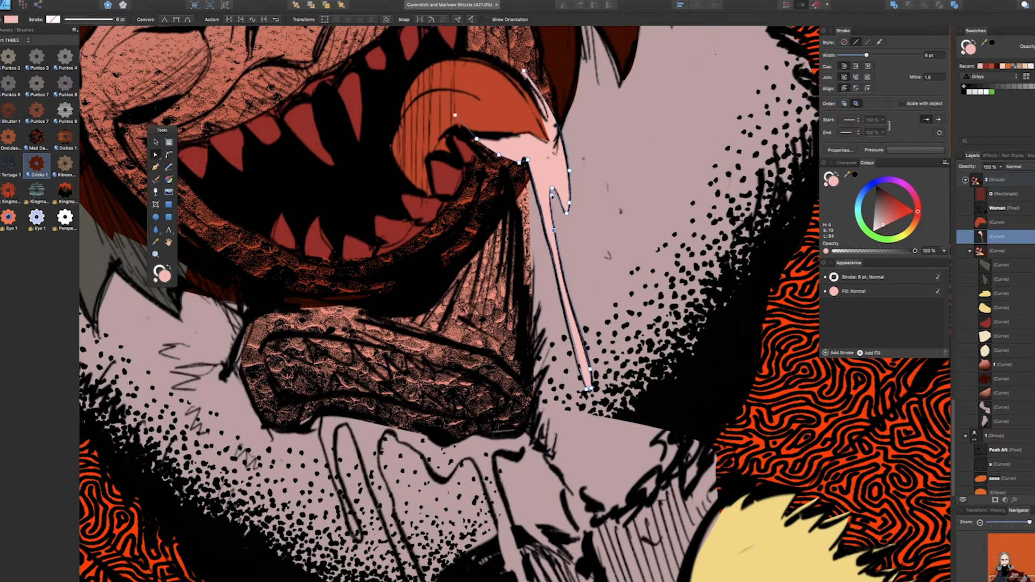
scroll(551, 195, "down", 4)
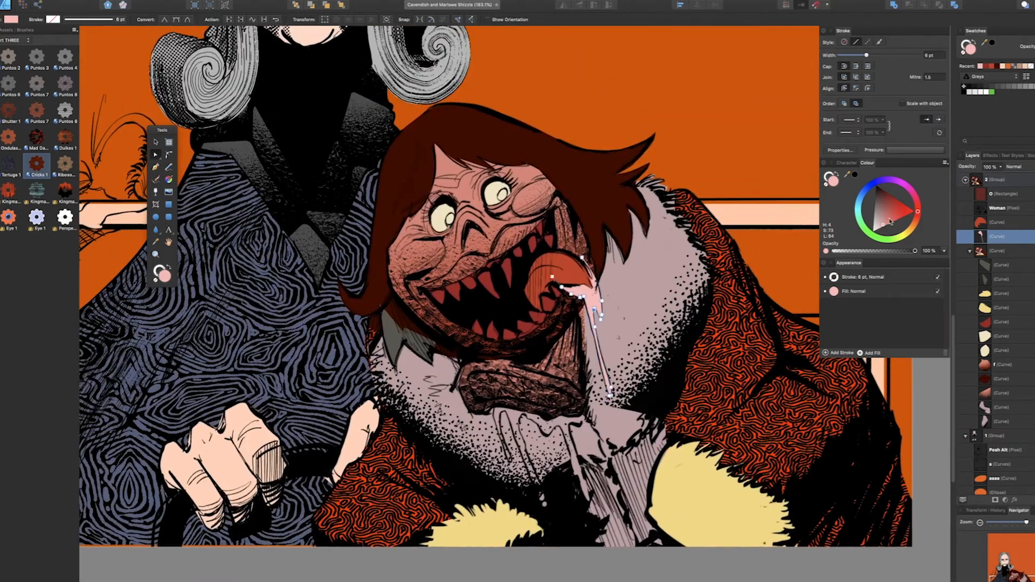
left_click(894, 213)
left_click_drag(894, 213, 893, 217)
In the Pixel Persona, lasso the left-hand eye's iris on the Woman layer, cut it out and paste it as a separate layer
left_click(450, 217)
scroll(450, 217, "up", 4)
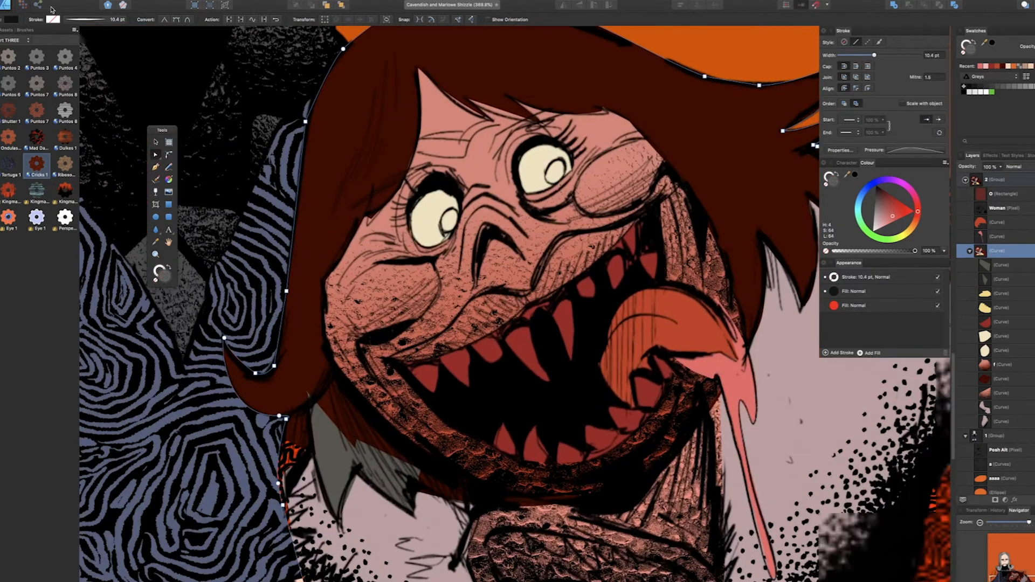
key("super+2")
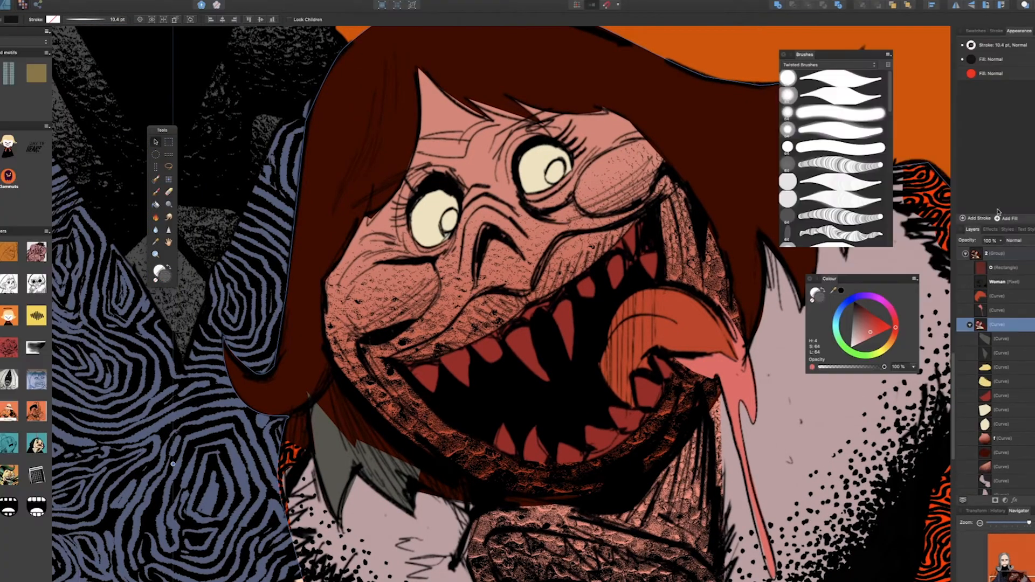
left_click(1010, 286)
scroll(410, 218, "up", 4)
key("l")
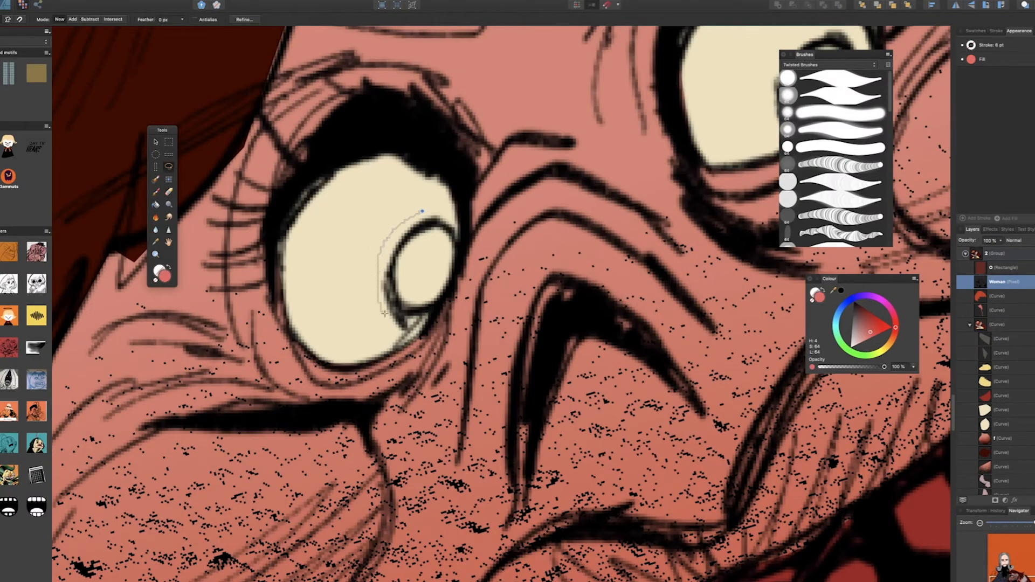
left_click_drag(423, 212, 421, 210)
key("Delete")
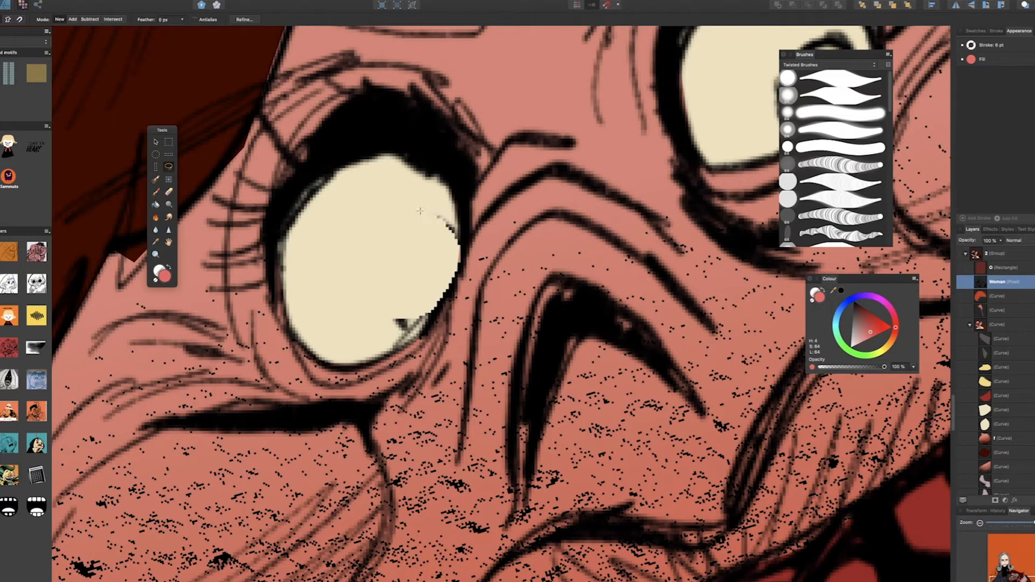
key("super+v")
key("v")
Lasso the right-hand eye's iris on the Woman line art and put it on its own pixel layer
scroll(681, 220, "down", 2)
scroll(681, 220, "right", 5)
scroll(681, 220, "up", 3)
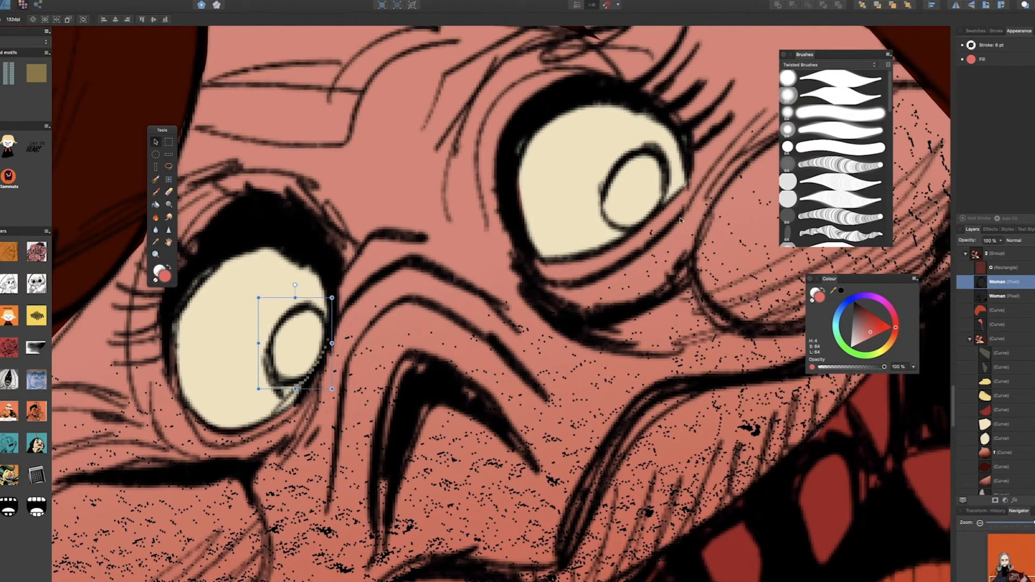
left_click(1029, 298)
key("l")
left_click_drag(629, 133, 590, 163)
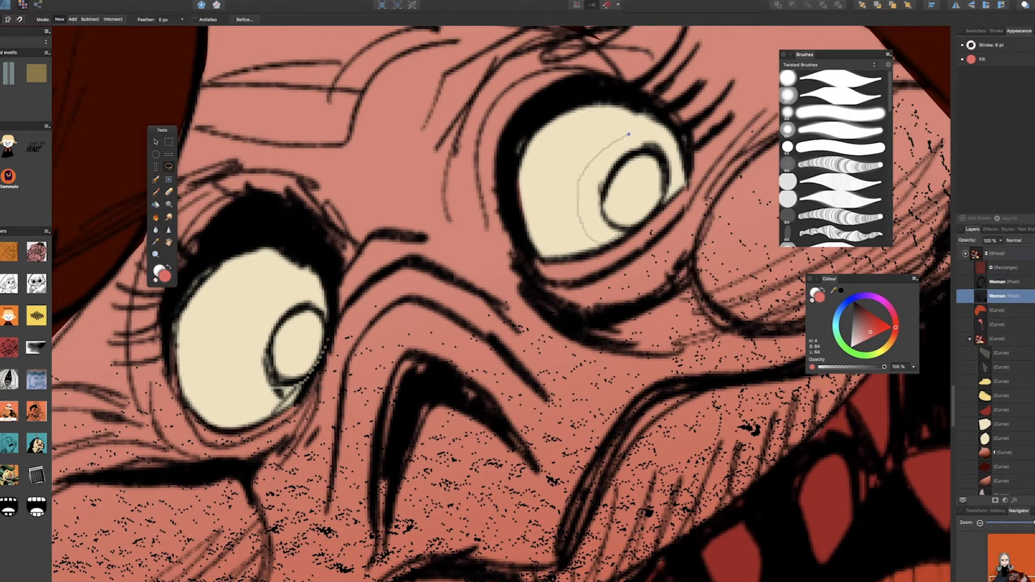
left_click_drag(628, 135, 628, 136)
key("super+j")
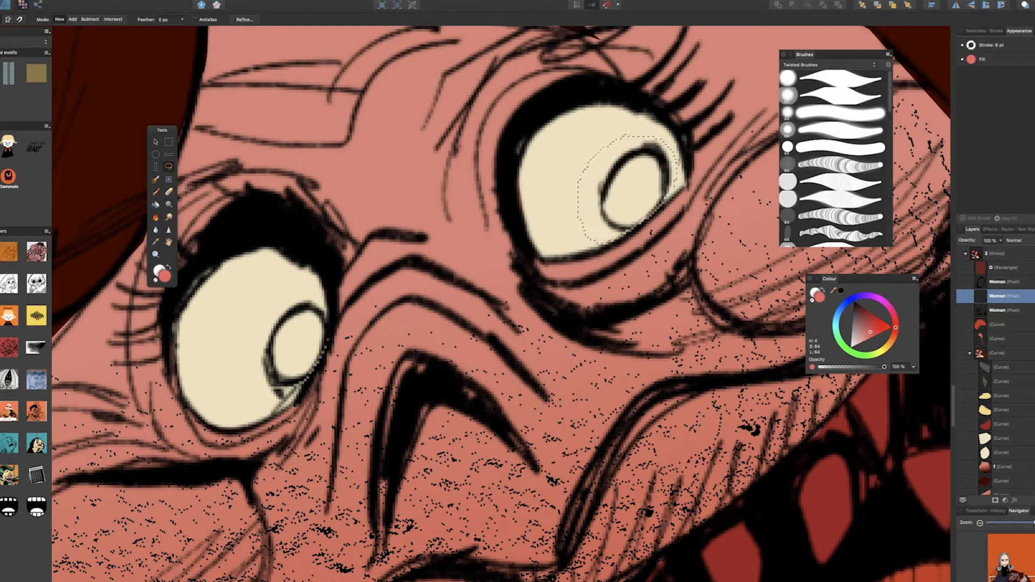
Back in the Designer Persona, draw a pink ellipse over the right-hand iris, move it beneath the iris outline and rotate and resize it to fit
left_click(997, 281, "shift")
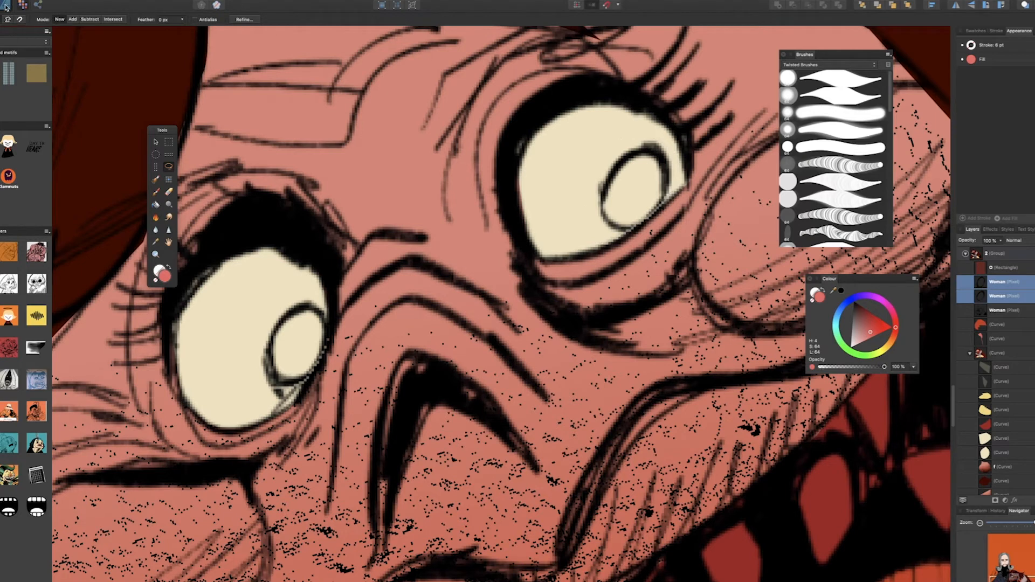
left_click(6, 8)
left_click(156, 217)
scroll(663, 201, "up", 5)
left_click_drag(650, 100, 544, 251)
key("super+bracketleft")
key("super+bracketleft")
left_click_drag(596, 89, 633, 96)
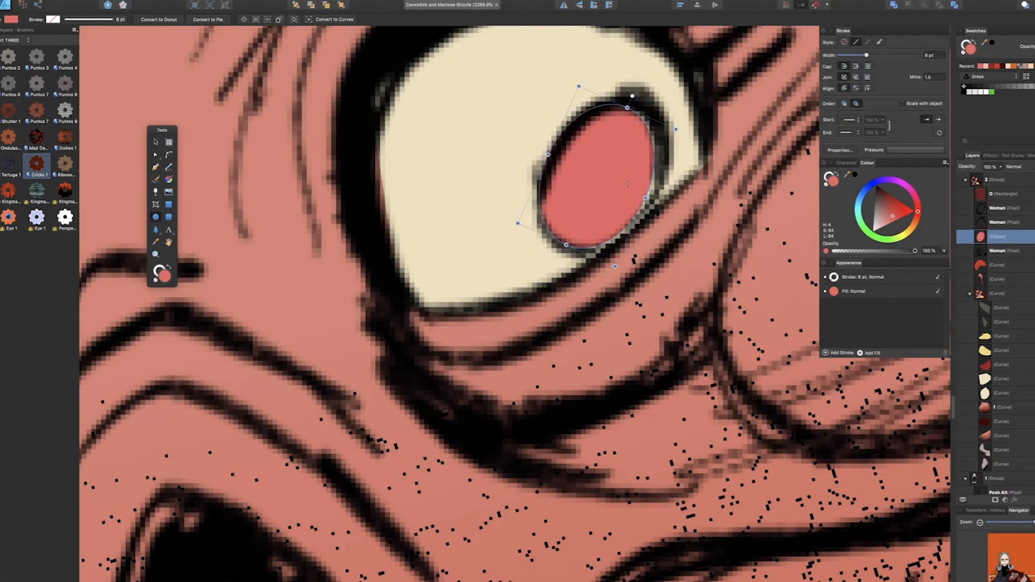
left_click_drag(646, 198, 654, 202)
Group the pink ellipse with the right-hand iris line art
left_click(996, 226)
left_click(995, 237, "shift")
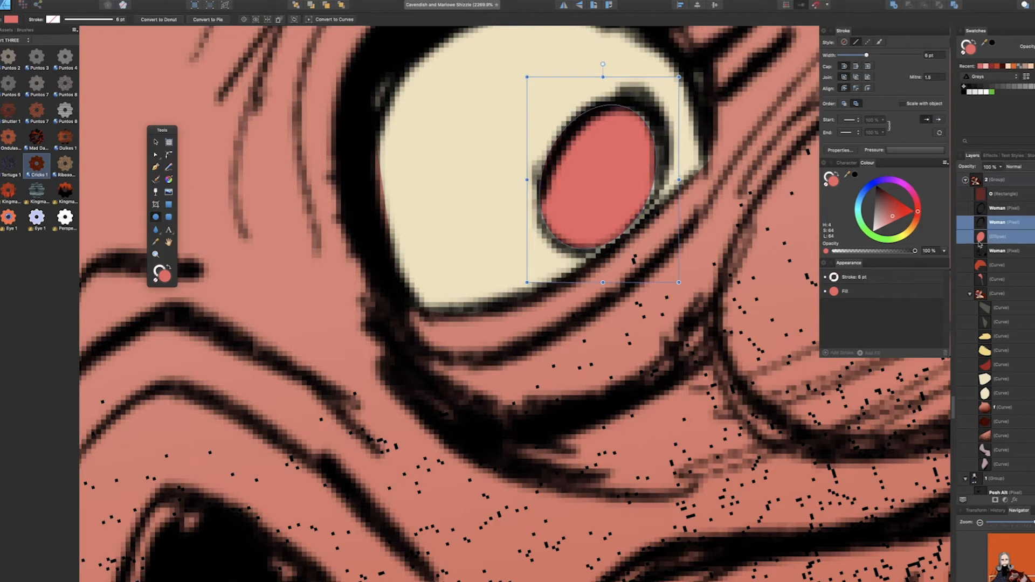
key("super+g")
Draw a matching pink ellipse on the left-hand iris, fit it to the outline and group it with that iris line art
scroll(502, 340, "down", 5)
scroll(489, 336, "left", 5)
scroll(488, 336, "up", 2)
left_click_drag(521, 233, 570, 305)
left_click_drag(546, 220, 562, 225)
left_click_drag(525, 263, 522, 261)
left_click_drag(557, 311, 561, 315)
left_click(1016, 210, "shift")
key("super+g")
Select both iris groups and shift them together within the eyes so the figure looks towards the long-haired character
scroll(577, 292, "down", 2)
scroll(577, 298, "down", 2)
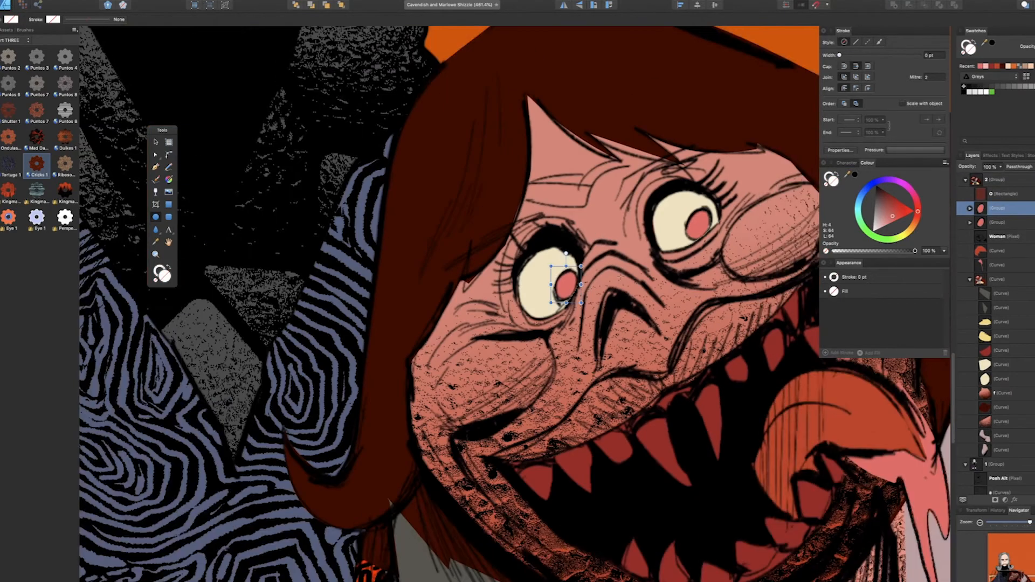
left_click(997, 222, "shift")
scroll(518, 518, "down", 4)
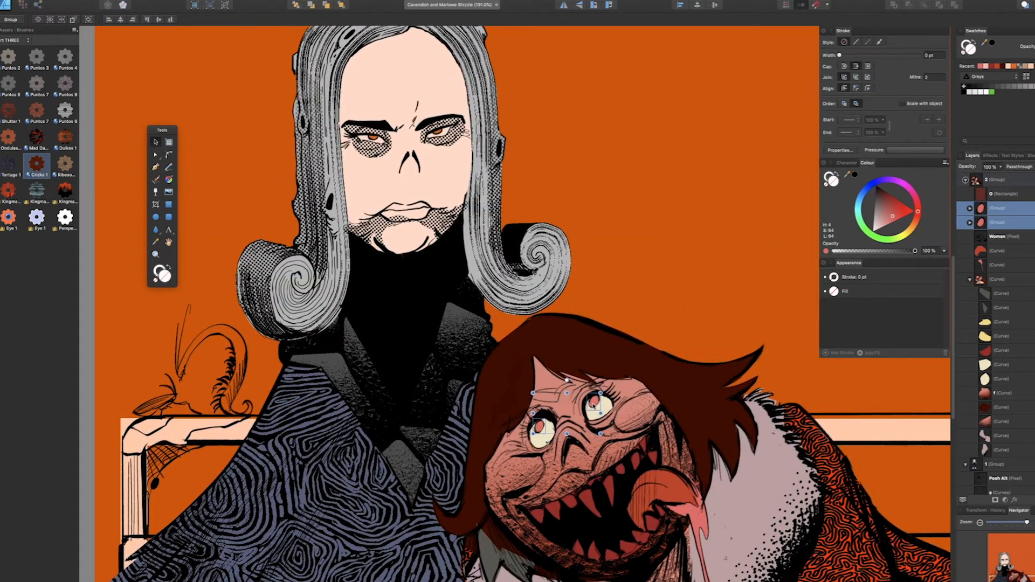
left_click_drag(595, 401, 590, 408)
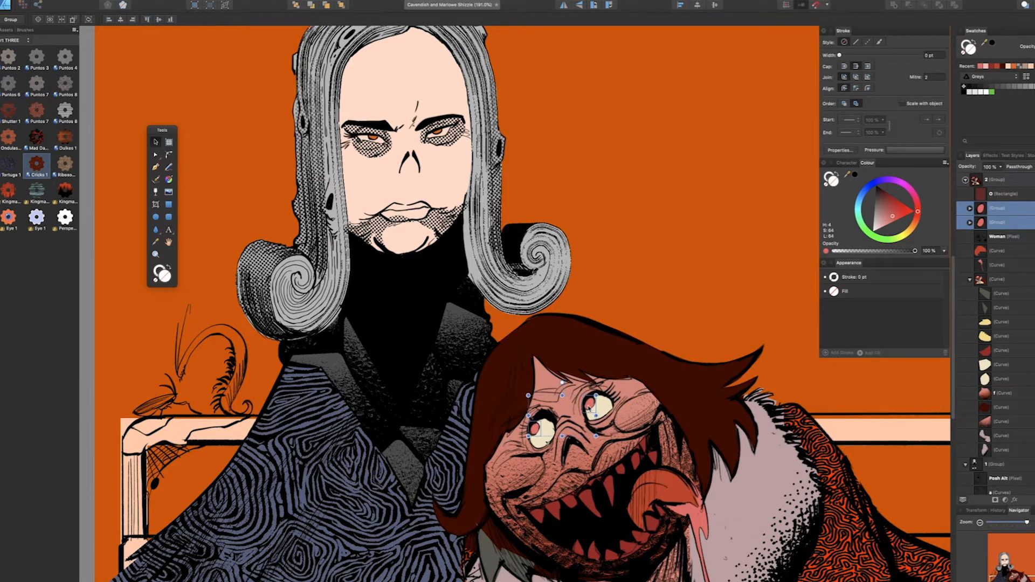
Change the red fill behind the coat's pattern to muted brown (H 13, S 39, L 39)
scroll(683, 499, "down", 4)
left_click_drag(757, 497, 657, 347)
left_click(694, 411)
left_click(884, 291)
left_click(854, 307)
left_click_drag(897, 215, 891, 207)
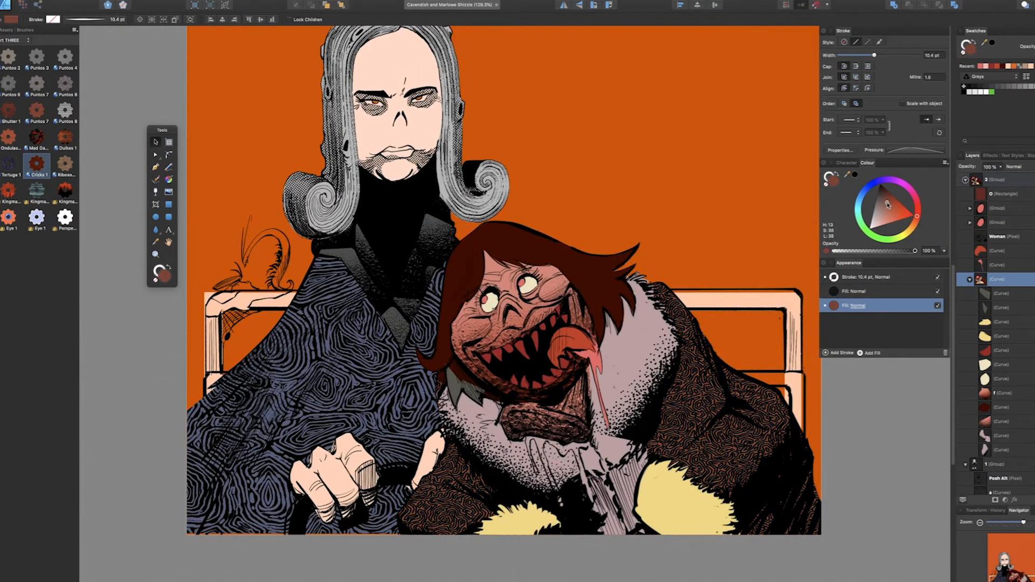
left_click_drag(889, 206, 887, 204)
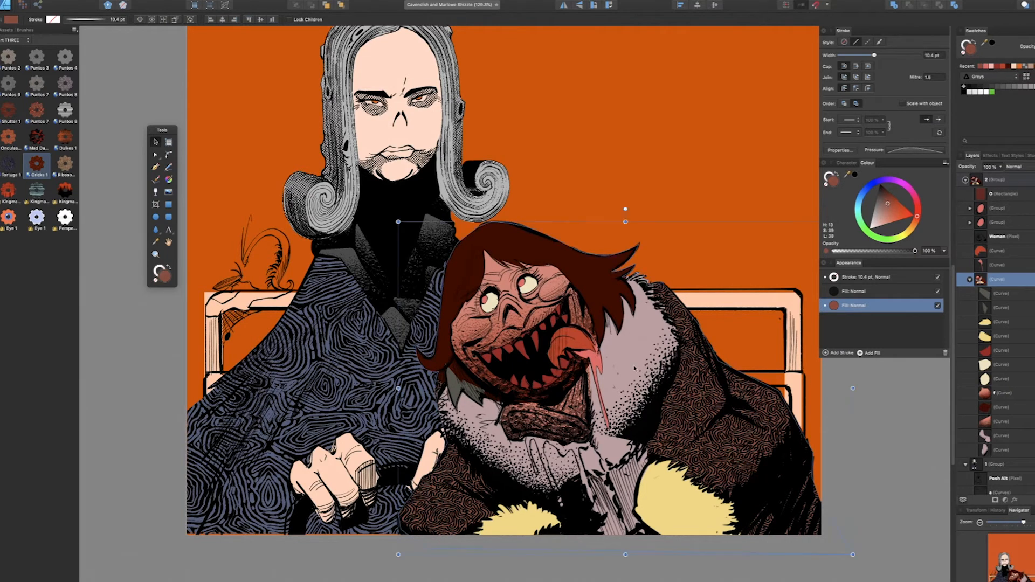
Fill both fur collar curves with the yellow sampled from the fur cuff (H 47, S 77, L 73)
left_click(997, 438)
left_click(995, 450, "shift")
left_click_drag(985, 45, 686, 494)
left_click(856, 175)
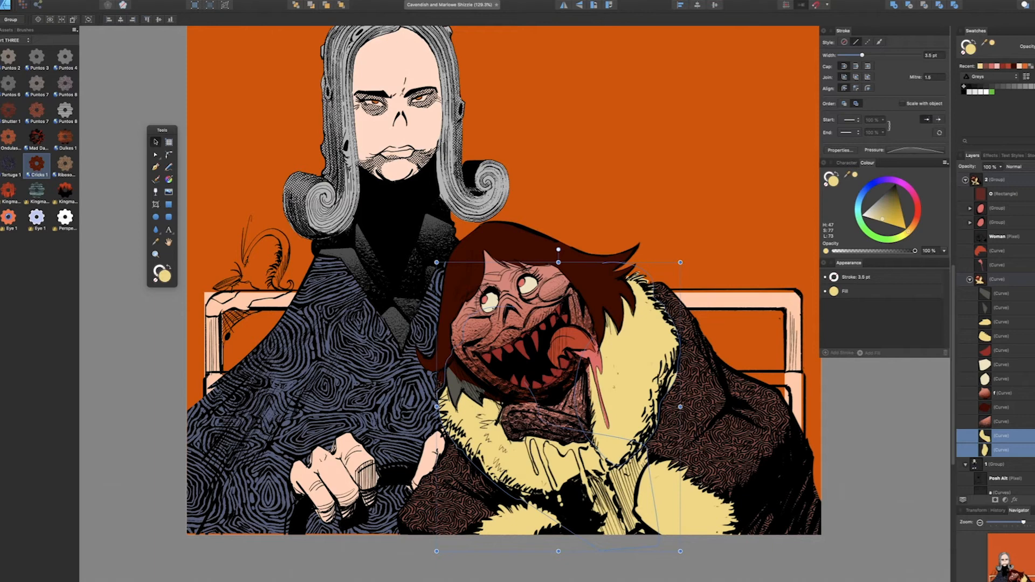
Show the red overlay rectangle above the two characters
scroll(998, 323, "up", 3)
left_click(1034, 237)
scroll(995, 465, "down", 5)
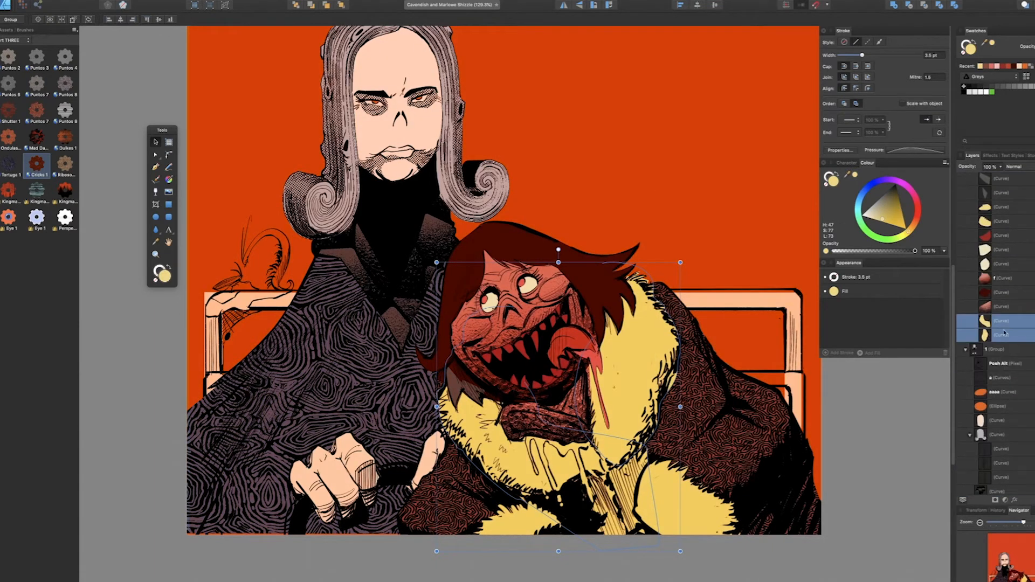
Move the two fur cuff curves directly above the collar curves in the layer order and try a muted yellow on the fur
left_click(1005, 208)
left_click(1005, 221, "shift")
left_click_drag(1006, 222, 1003, 314)
left_click(1004, 336, "shift")
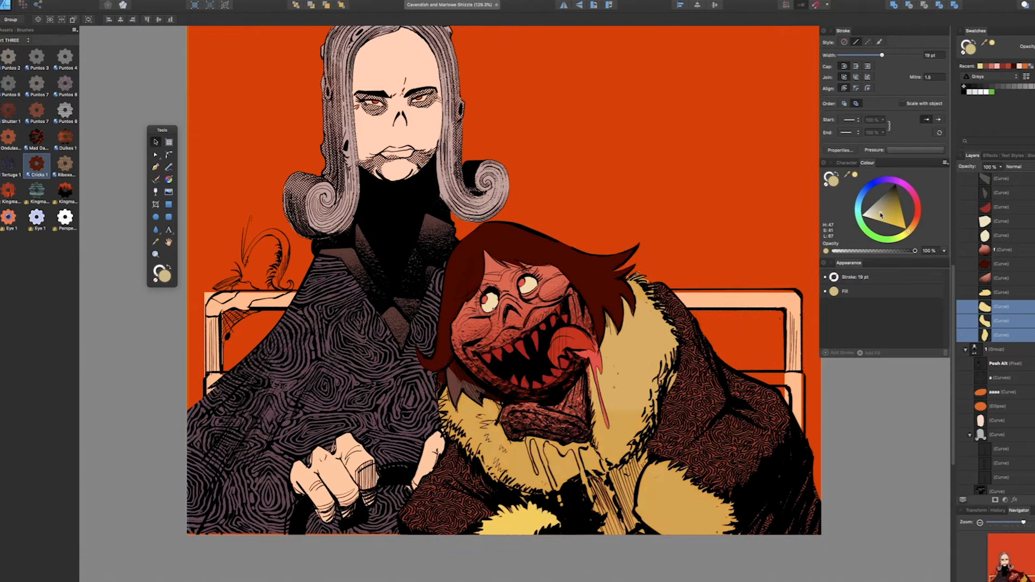
left_click(523, 515)
scroll(1011, 342, "up", 2)
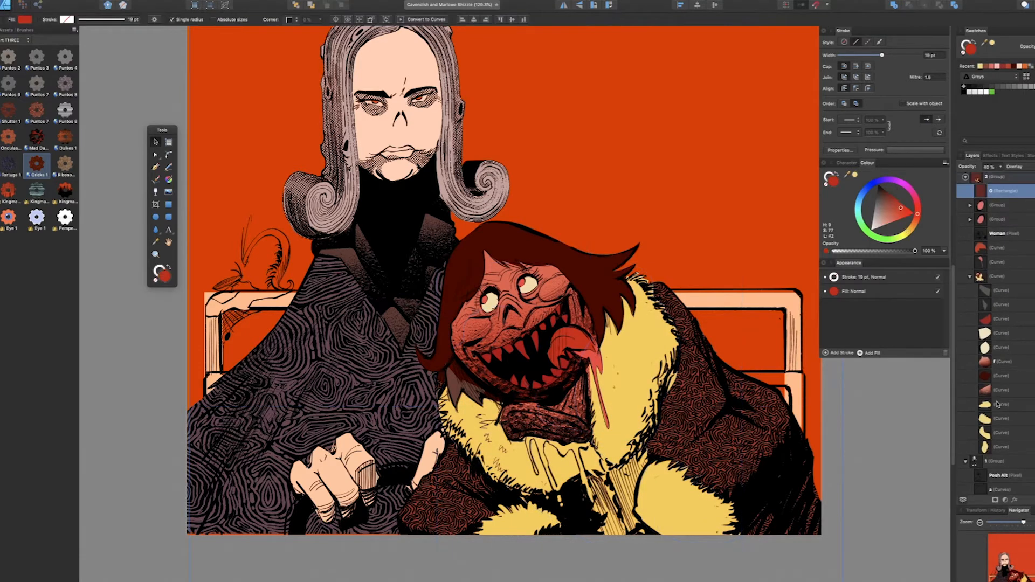
Group the four fur trim curves and fill them with dark grey (H 47, S 0, L 20)
scroll(1010, 341, "down", 8)
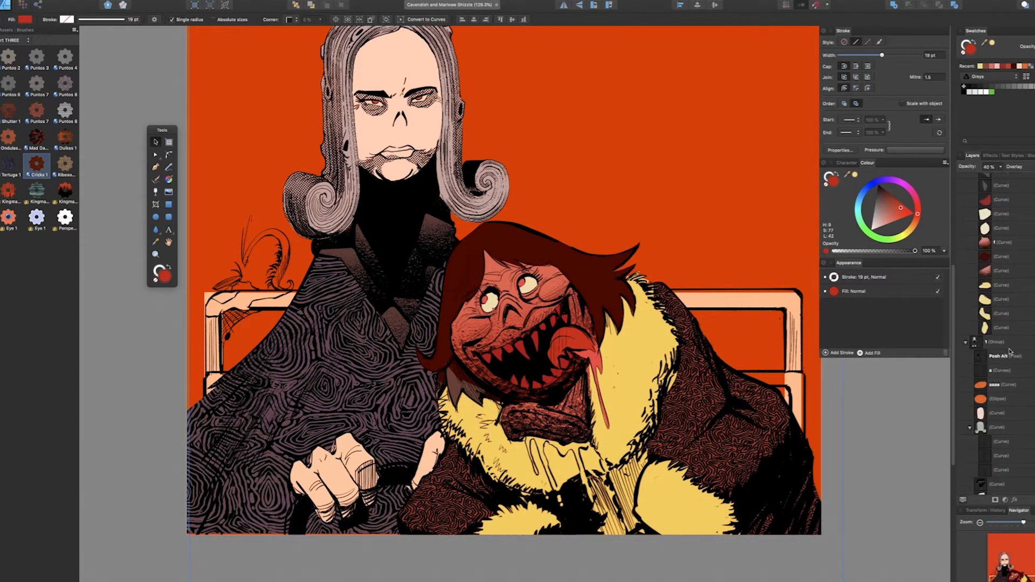
left_click(1001, 284)
left_click(1001, 326, "shift")
left_click(894, 225)
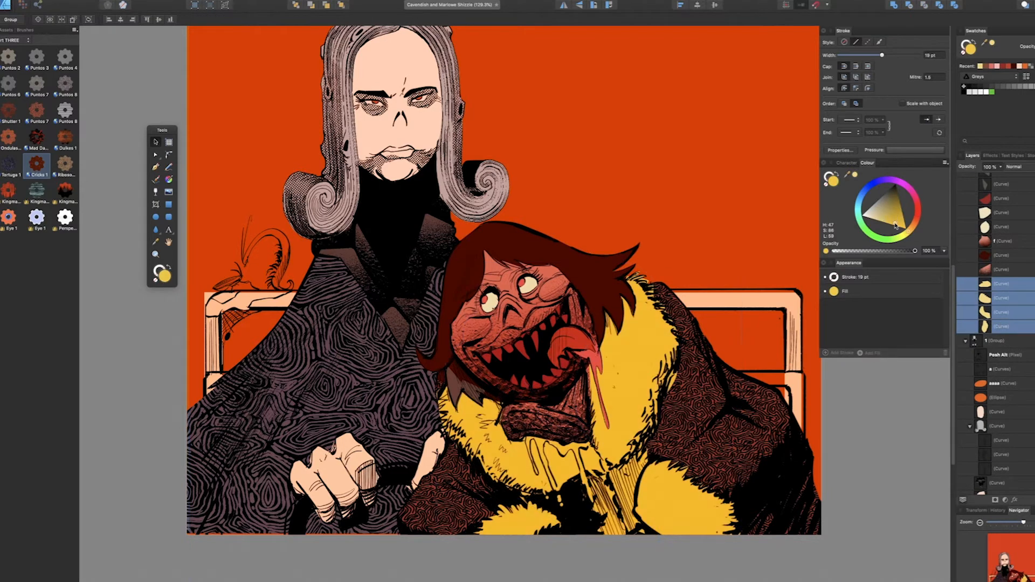
key("ctrl+g")
left_click_drag(894, 220, 888, 197)
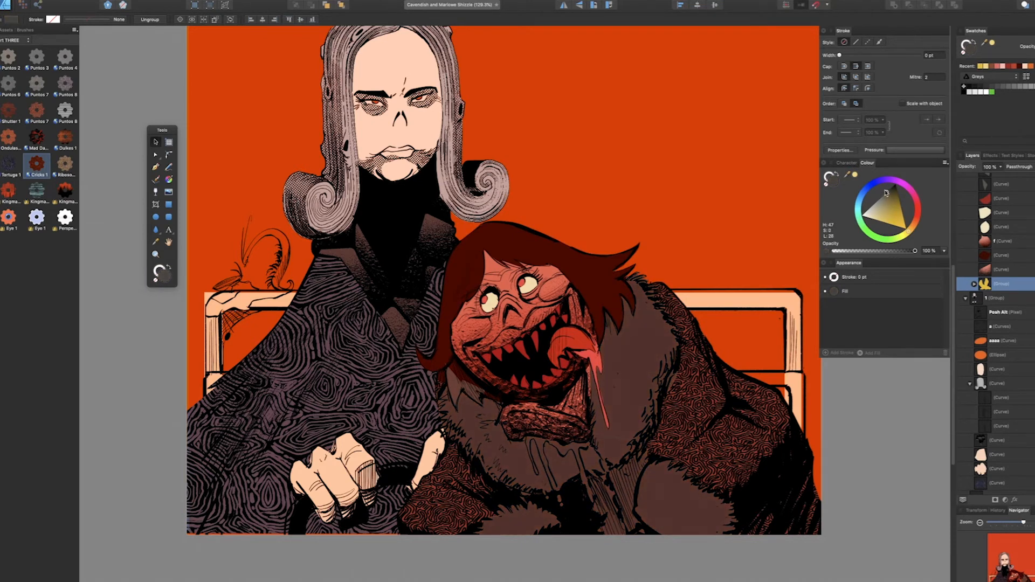
Hide the red overlay rectangle and select the fur collar curves one by one to check their outlines
scroll(620, 452, "up", 10)
key("a")
left_click(562, 400)
scroll(1002, 199, "up", 3)
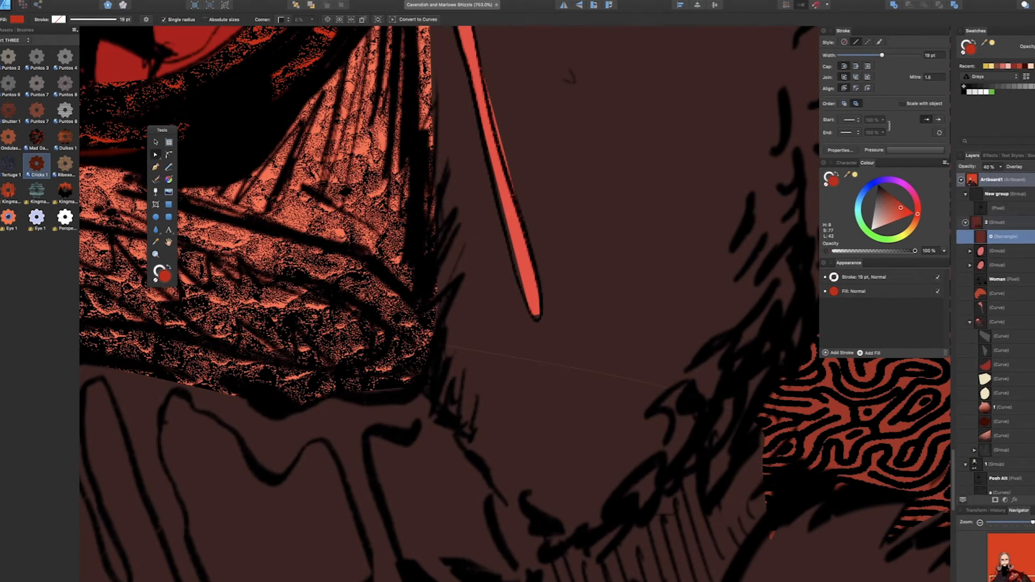
left_click(1032, 235)
left_click(622, 368)
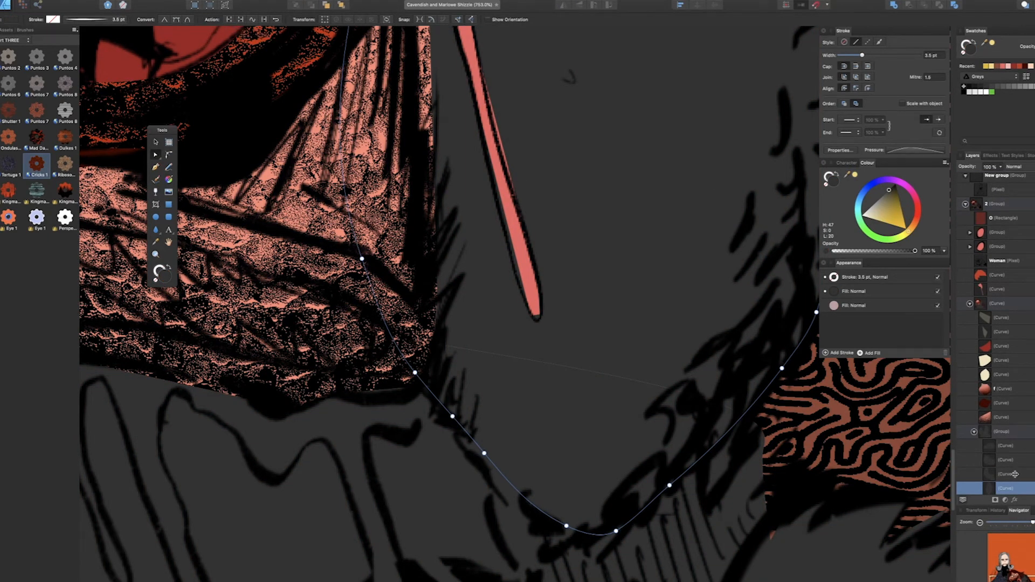
left_click(1015, 474)
scroll(628, 387, "down", 4)
scroll(1009, 425, "down", 3)
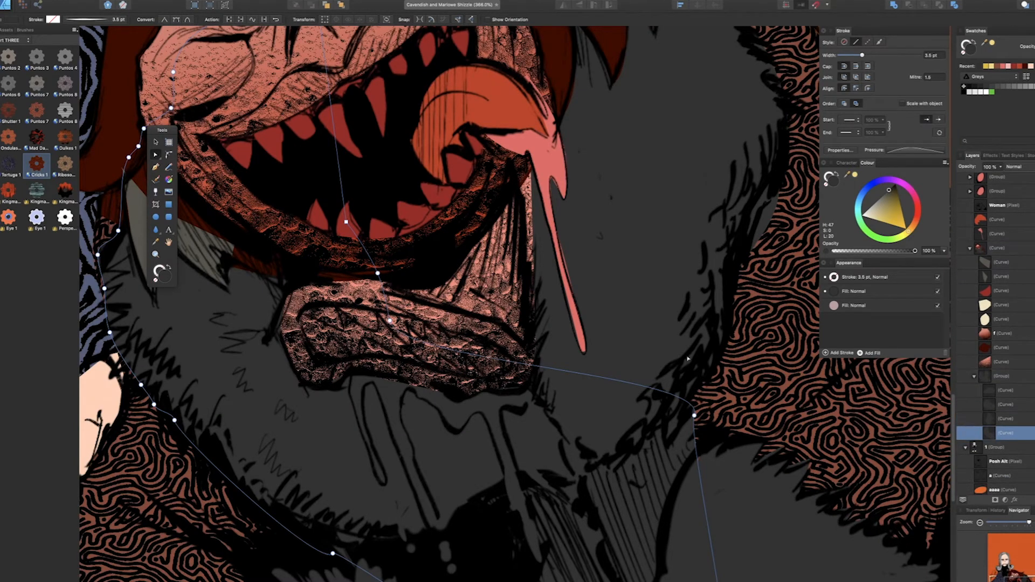
scroll(651, 273, "down", 4)
Fill the fur trim group with dark grey (H 47, S 0, L 26) and show the red overlay rectangle
left_click(985, 375)
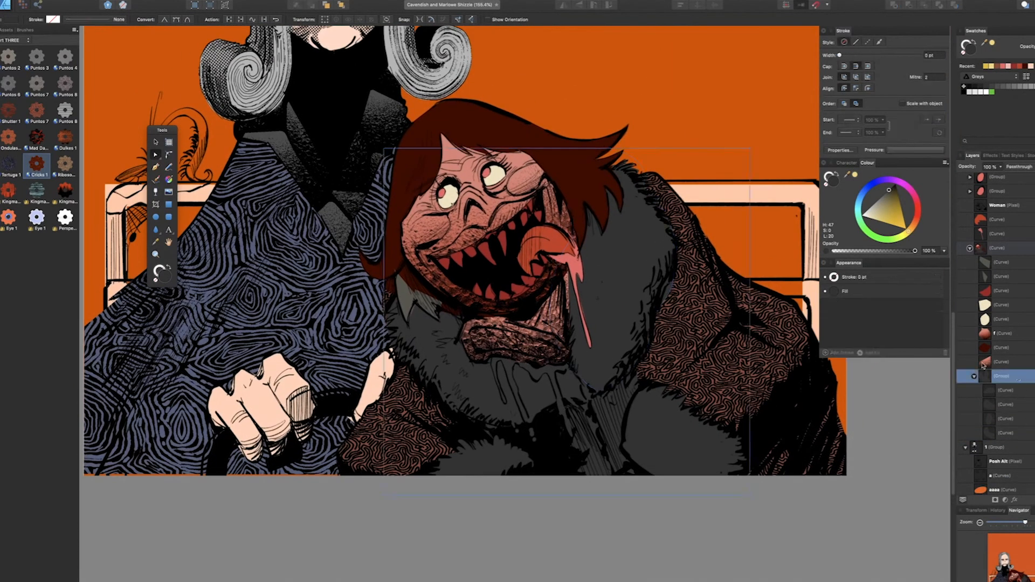
left_click(878, 207)
scroll(1014, 269, "up", 4)
left_click(1034, 237)
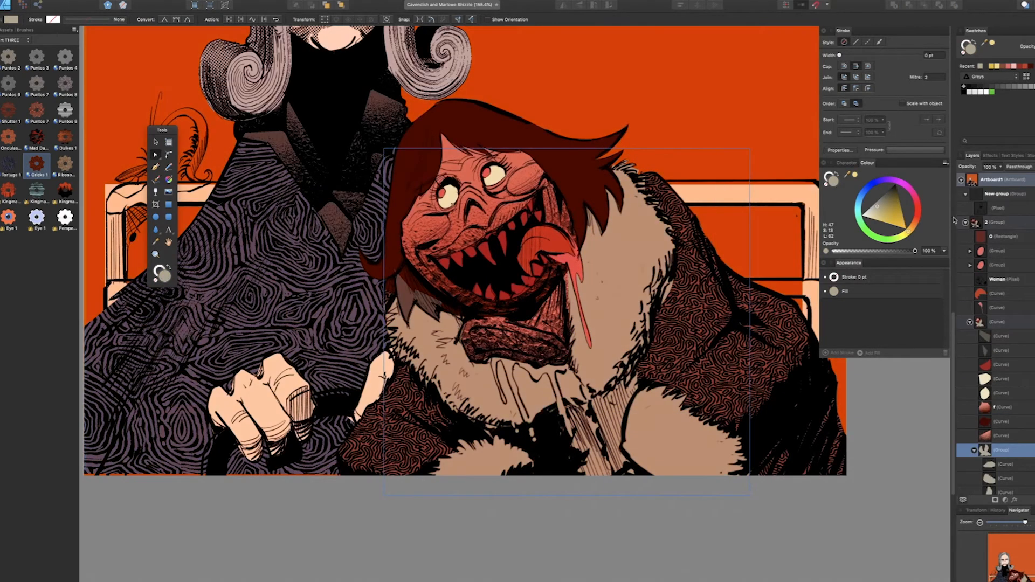
left_click_drag(874, 209, 882, 189)
Apply a vertical linear gradient to the fill of the red-haired figure's neck curve
scroll(639, 205, "down", 5)
scroll(639, 216, "up", 5)
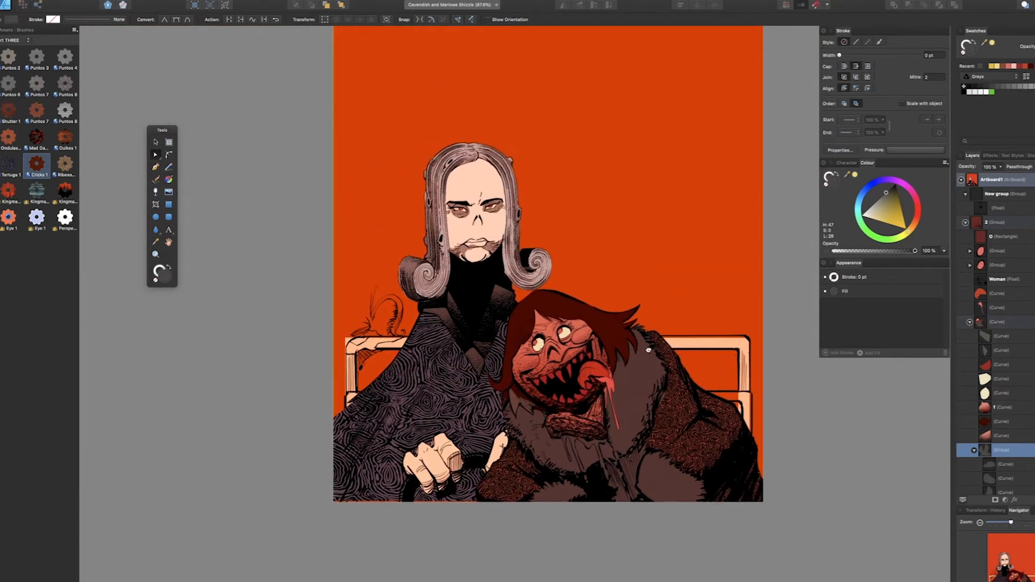
scroll(642, 270, "down", 4)
scroll(642, 297, "up", 3)
left_click(626, 307)
scroll(997, 410, "down", 1)
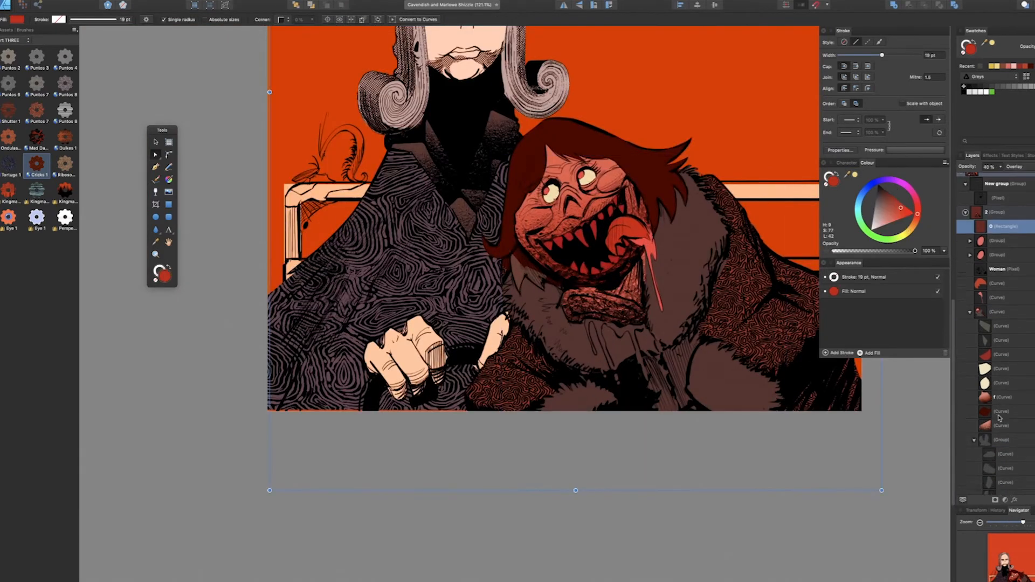
left_click(1000, 424)
left_click_drag(644, 327, 630, 340)
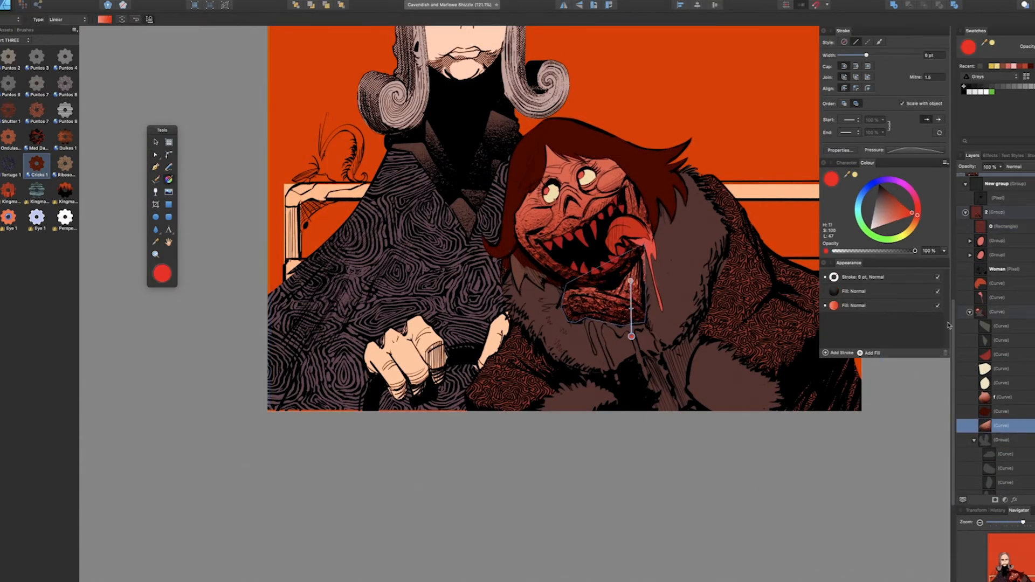
left_click(897, 292)
Place a yellow 4 pt highlight stroke on the upper tooth and reshape it along the tooth's edge
scroll(669, 278, "up", 5)
left_click_drag(578, 276, 809, 289)
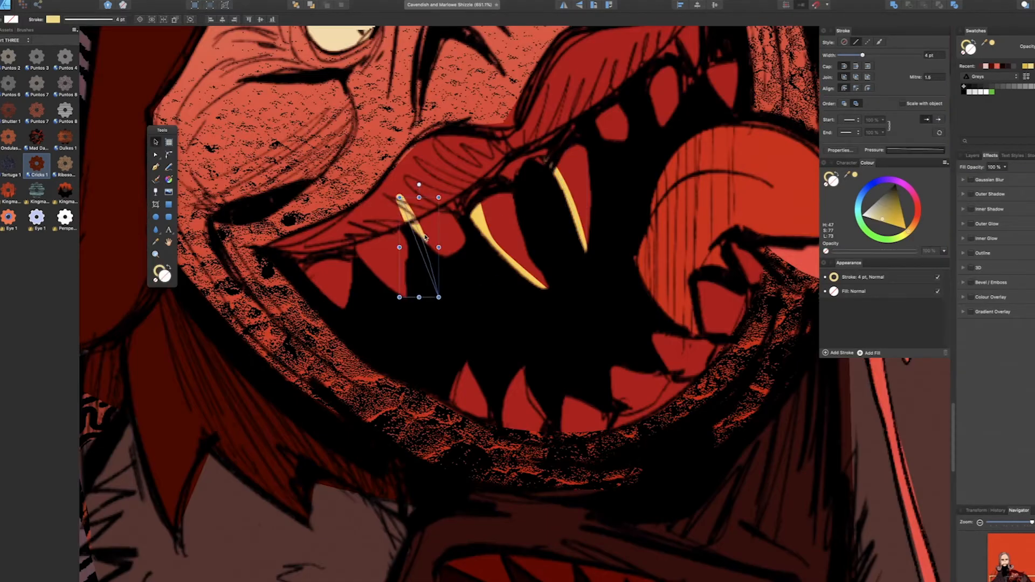
left_click_drag(425, 237, 440, 263)
key("a")
left_click_drag(455, 323, 471, 298)
key("v")
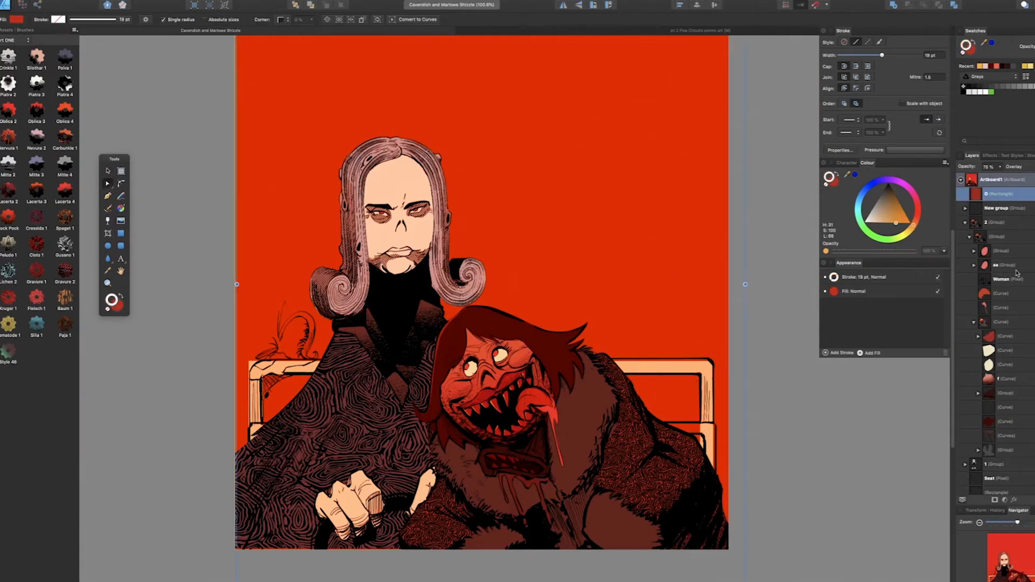
Draw a closed shape over the gap between the two figures, from the red hair down past the long-haired figure's hand
left_click(974, 324)
scroll(470, 210, "up", 3)
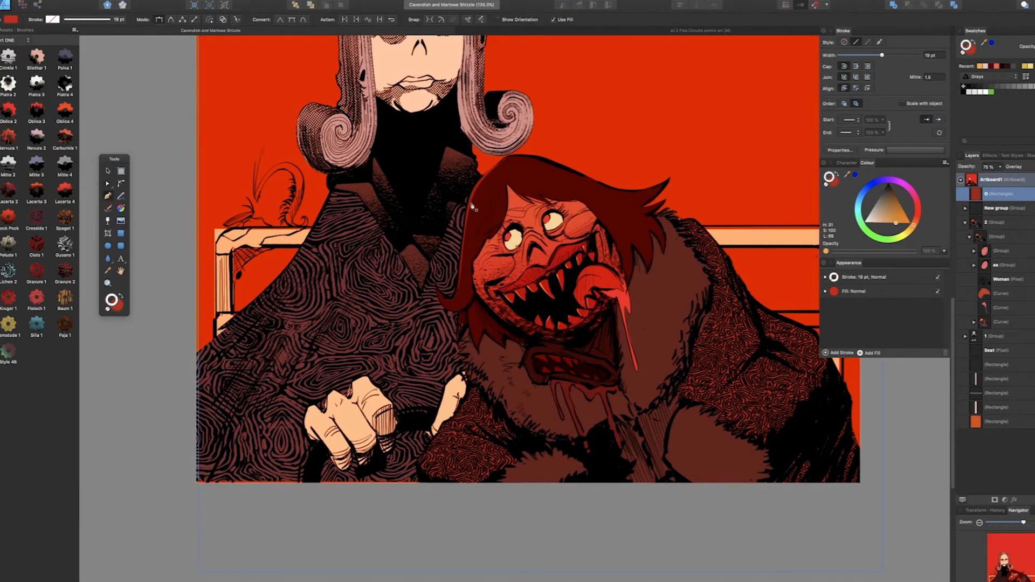
mouse_move(414, 243)
left_mouse_down()
mouse_move(417, 424)
mouse_move(486, 436)
mouse_move(491, 237)
mouse_move(474, 204)
left_mouse_up()
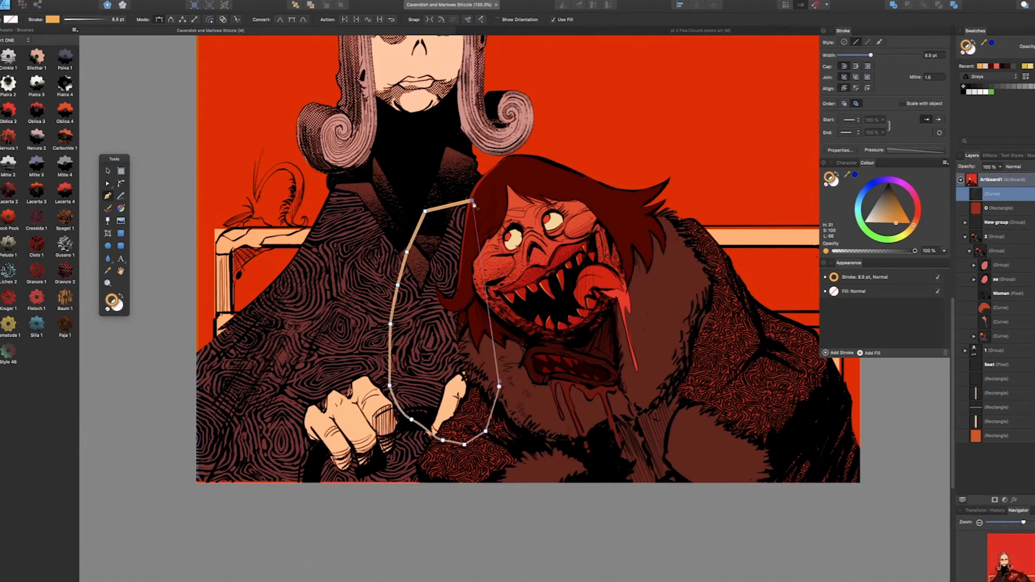
Try the Puntos dot styles on the new shape, keep a dense dot pattern and turn off its white fill
left_click(10, 41)
left_click(11, 54)
left_click(10, 61)
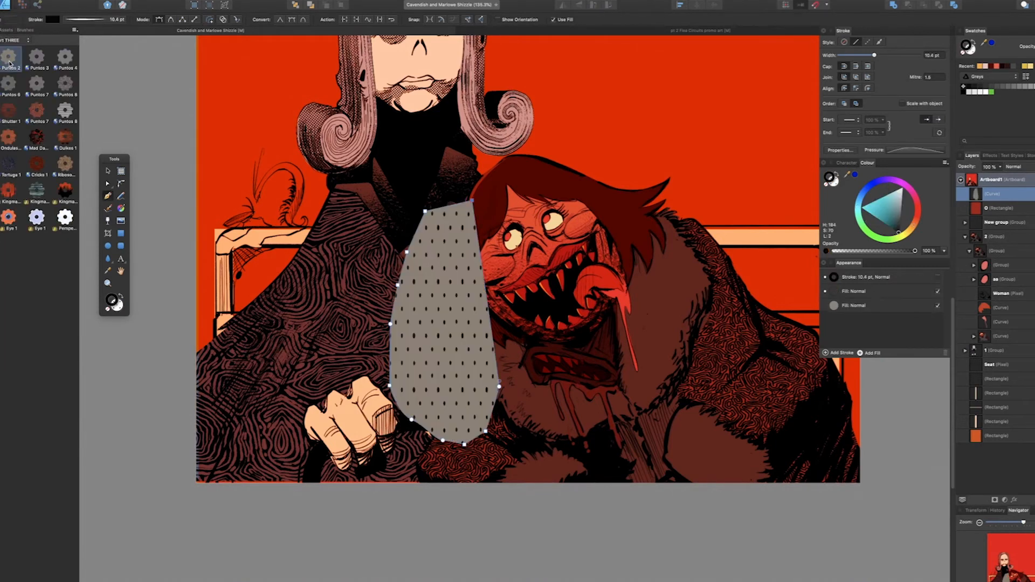
left_click(34, 62)
left_click(64, 60)
left_click(0, 85)
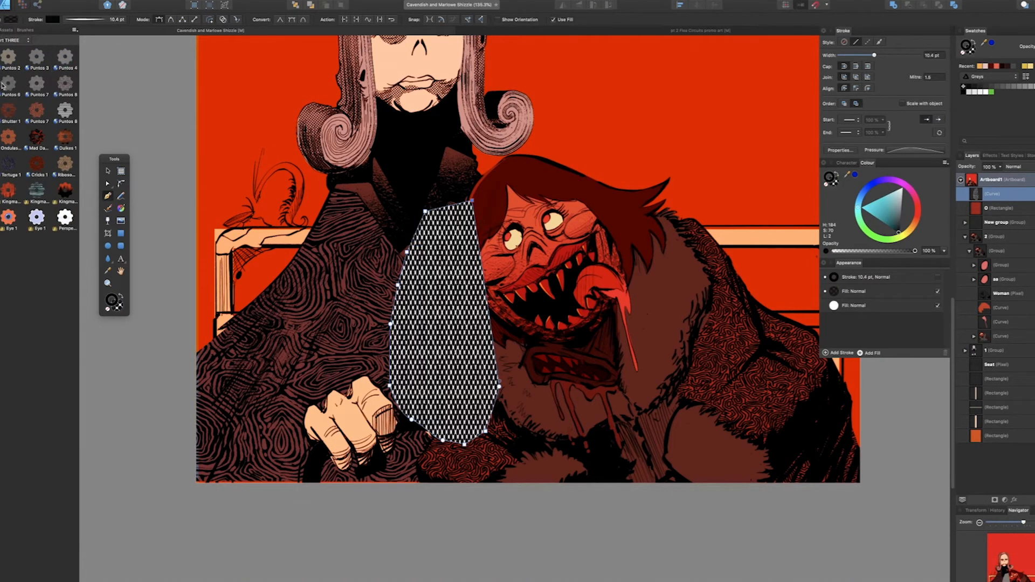
left_click(936, 306)
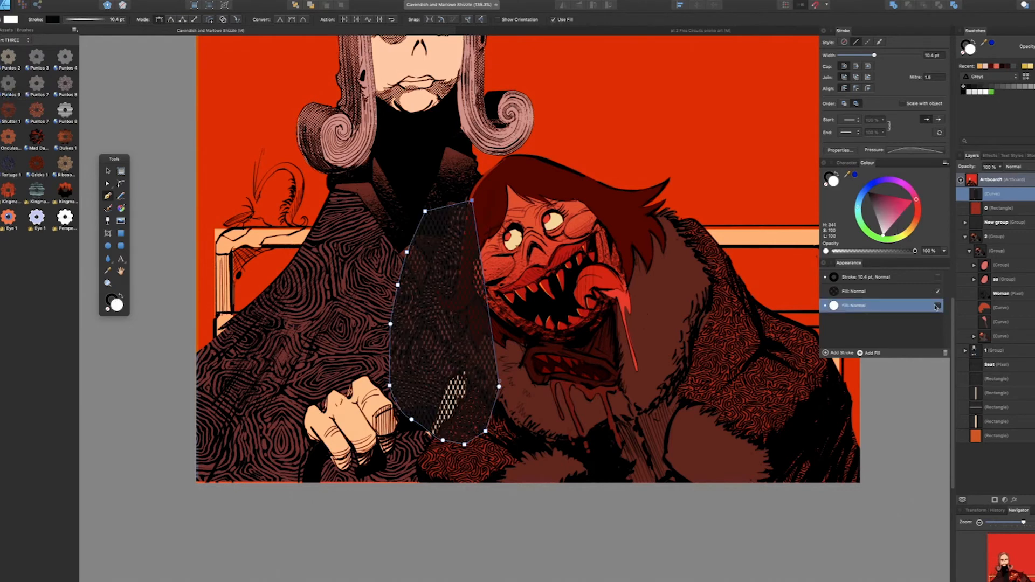
Move the dotted shape below the red-haired figure's group and reposition it to fill the gap between the figures
key("z")
left_click_drag(985, 253, 985, 343)
key("v")
left_click_drag(433, 271, 441, 298)
key("a")
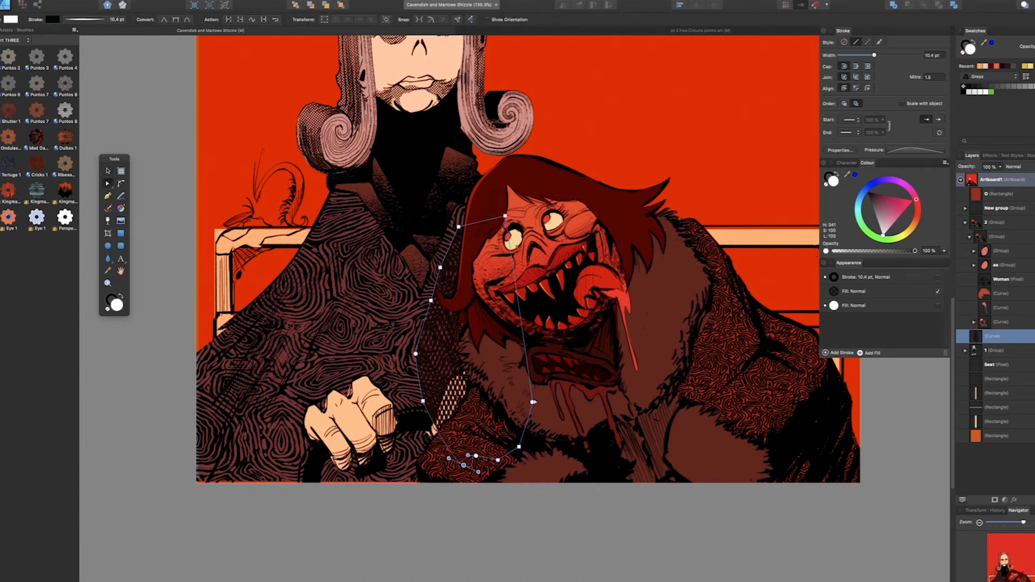
Adjust the scale and angle of the dotted shape's bitmap fill
key("g")
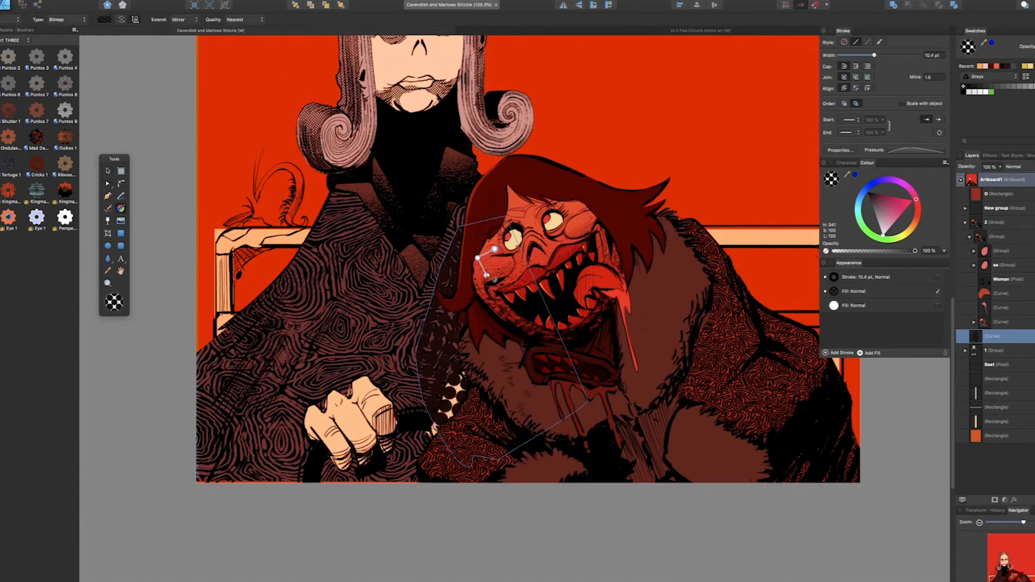
scroll(478, 262, "down", 2)
key("space")
left_click_drag(477, 261, 460, 361)
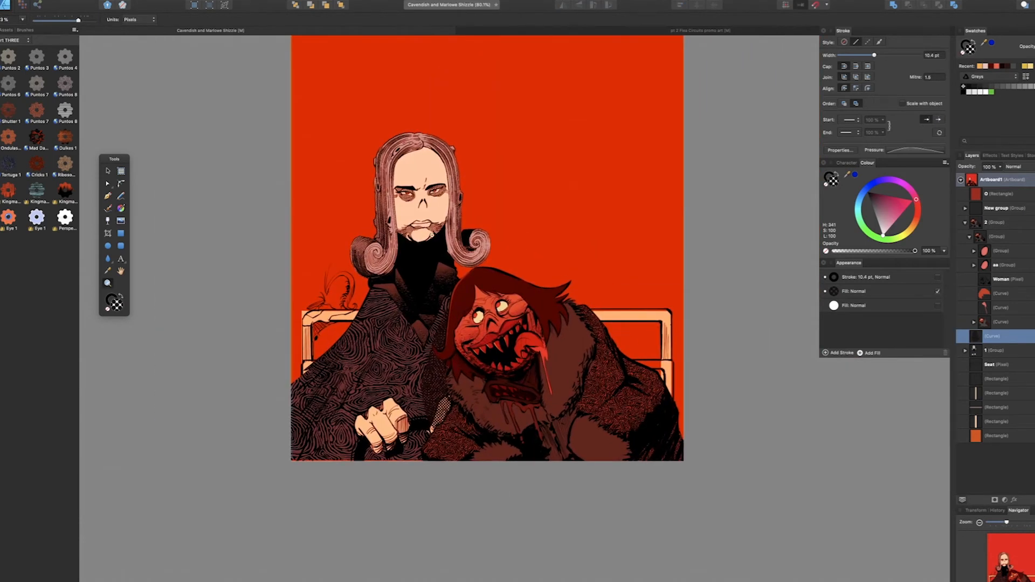
scroll(401, 252, "up", 3)
key("v")
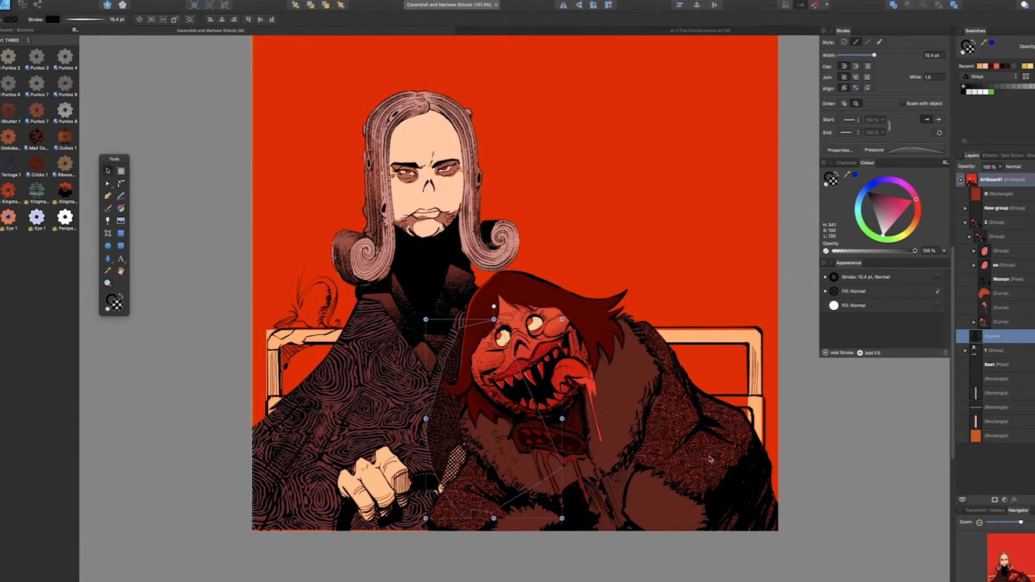
Change the base fill of the red-haired figure's coat to a very dark red-brown (H 13, L 12)
left_click(975, 322)
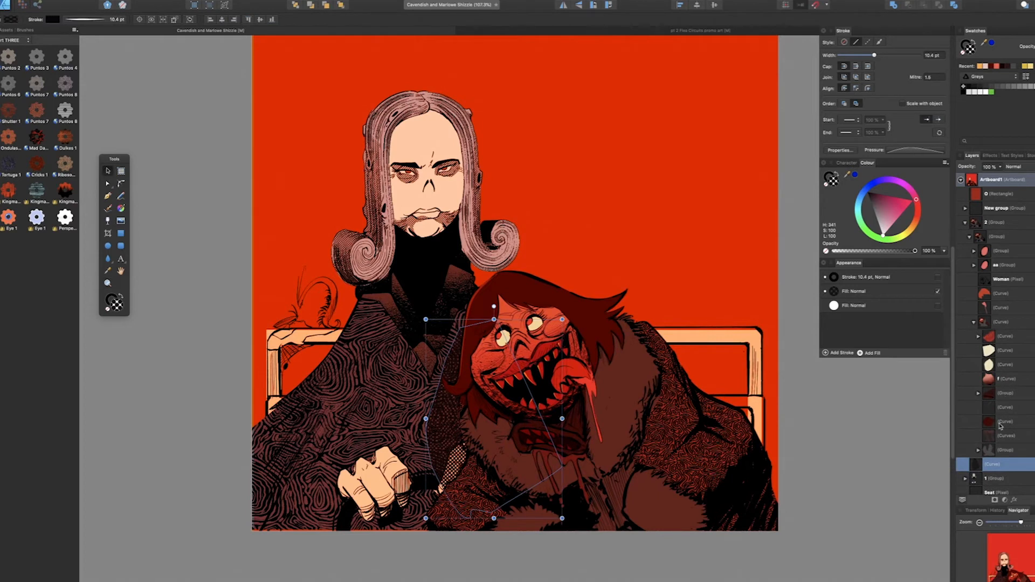
left_click(995, 323)
left_click(851, 306)
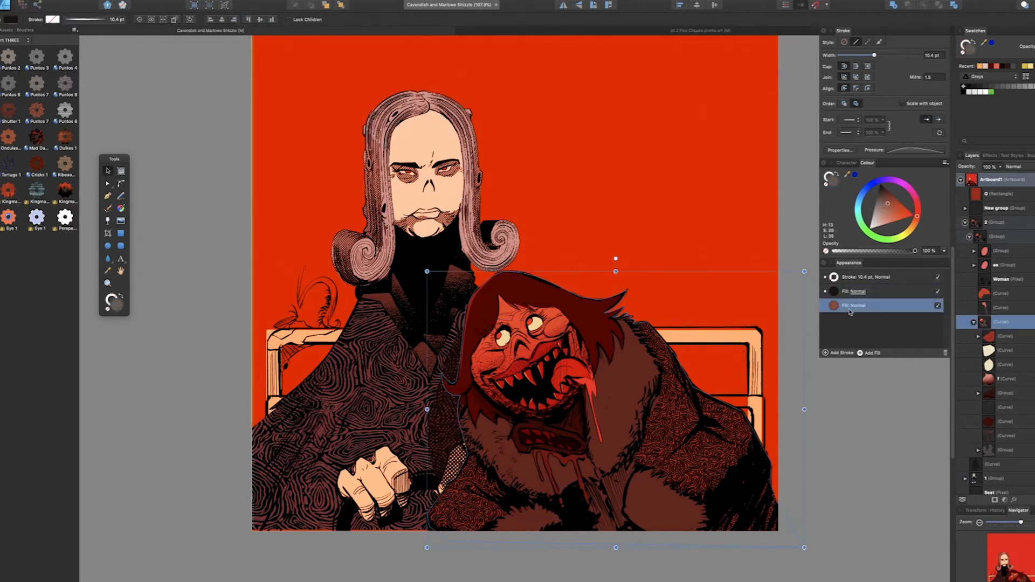
left_click_drag(894, 199, 891, 195)
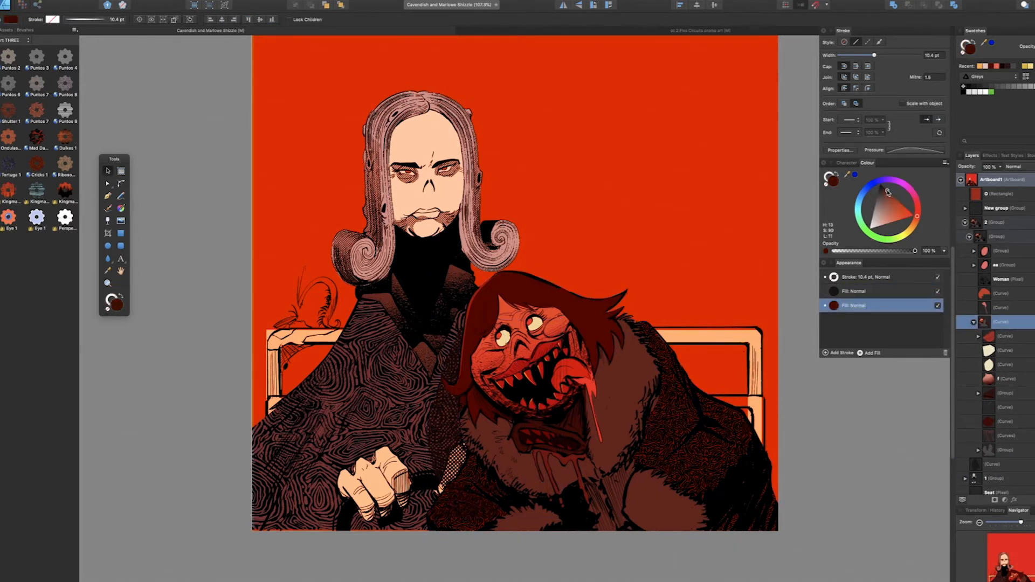
scroll(459, 162, "down", 5)
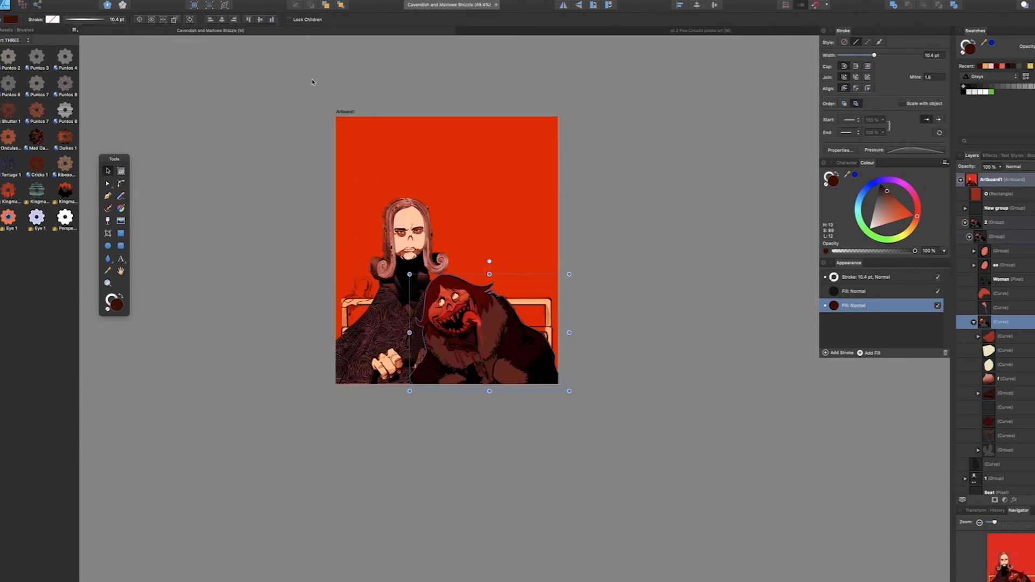
Duplicate the artboard, place the copy beside the original and collapse both artboards in the layer list
left_click(345, 112)
left_click_drag(366, 149, 606, 186)
scroll(735, 335, "up", 4)
left_click_drag(749, 240, 639, 278)
left_click(962, 194)
left_click(1034, 179)
left_click(1034, 180)
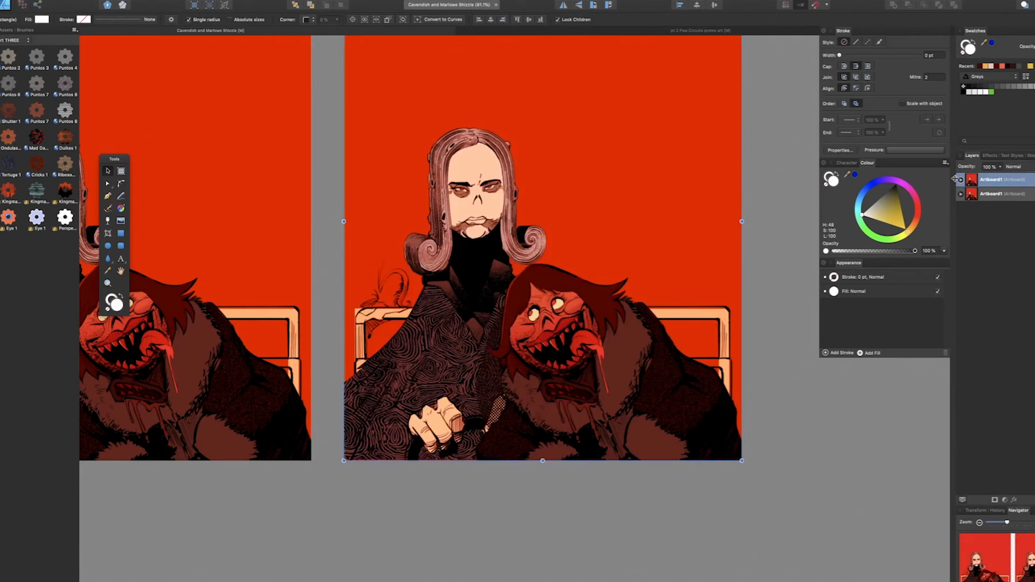
Hide the copied artboard's red overlay, try the Mad Dash 1 style on the long-haired figure's coat and apply Cricks 1
left_click(961, 180)
left_click(1019, 193)
left_click(1034, 194)
left_click(426, 356)
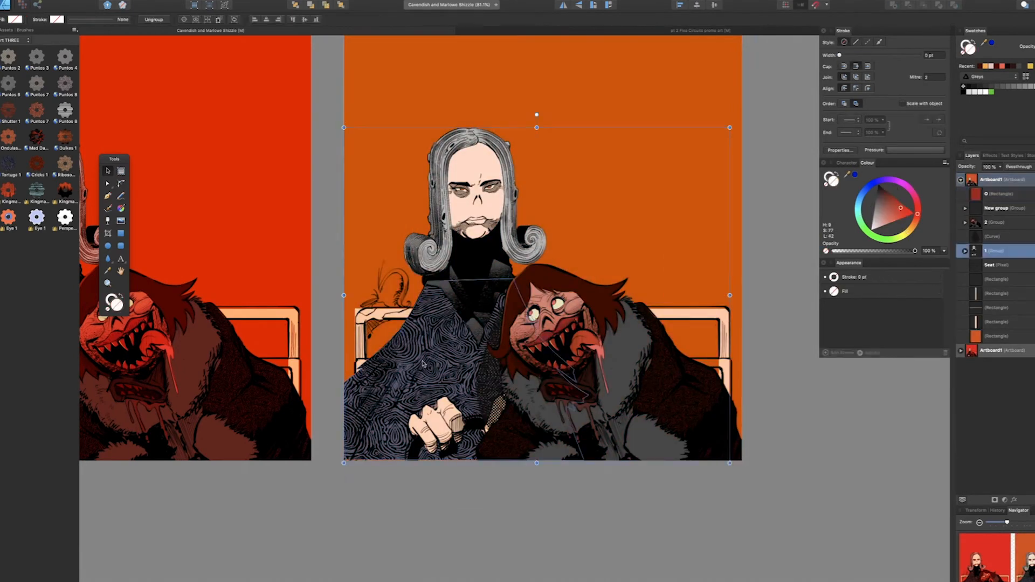
left_click(36, 139)
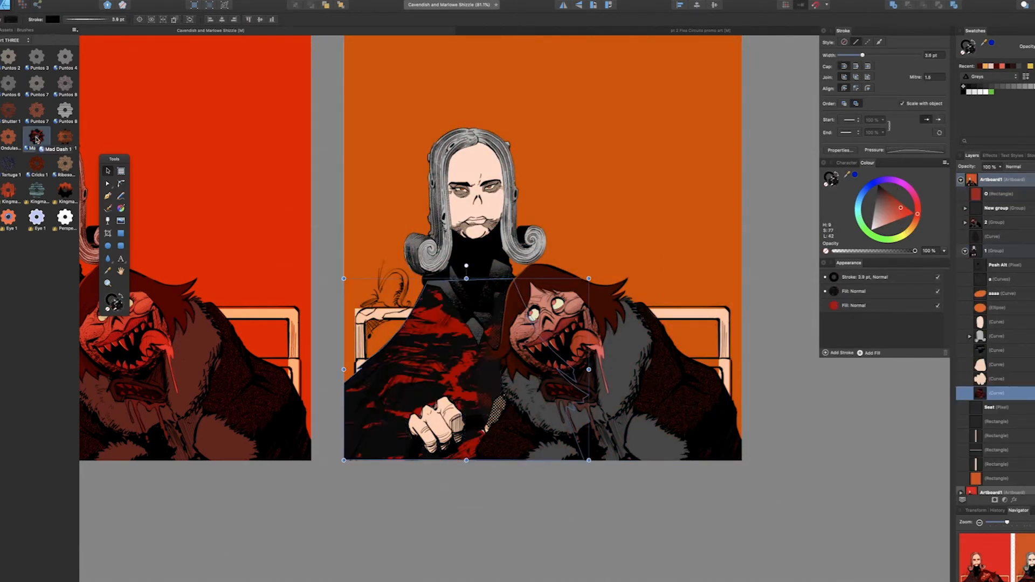
left_click(7, 195)
left_click(31, 169)
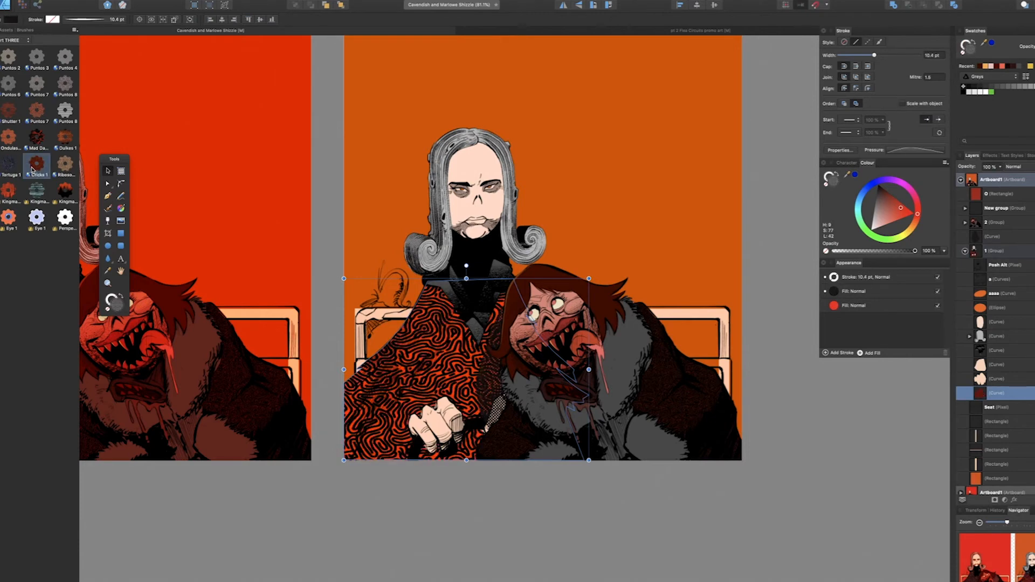
Scale down the coat's bitmap pattern to about half size and show the red overlay rectangle above all groups
key("g")
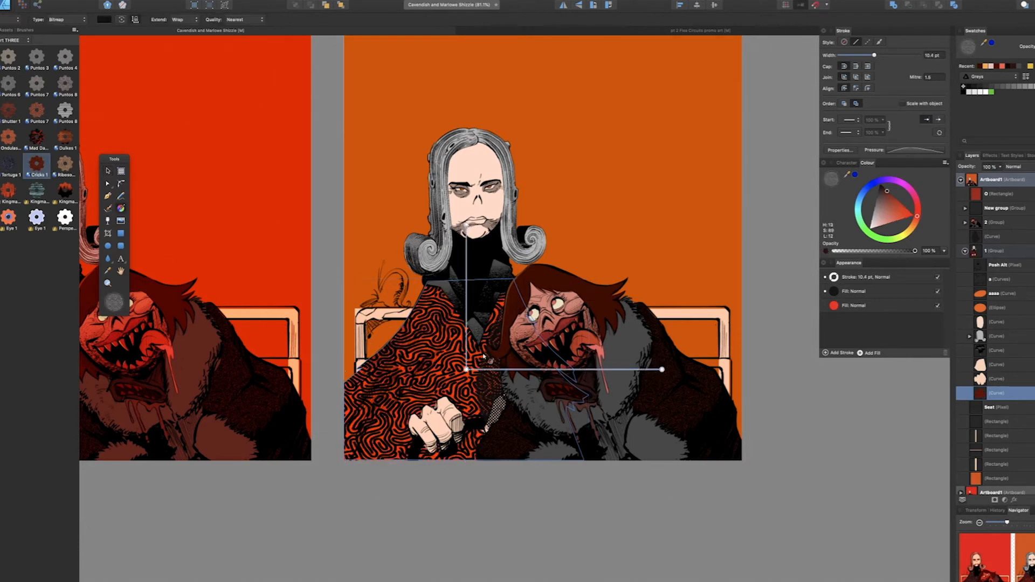
left_click_drag(662, 370, 561, 369)
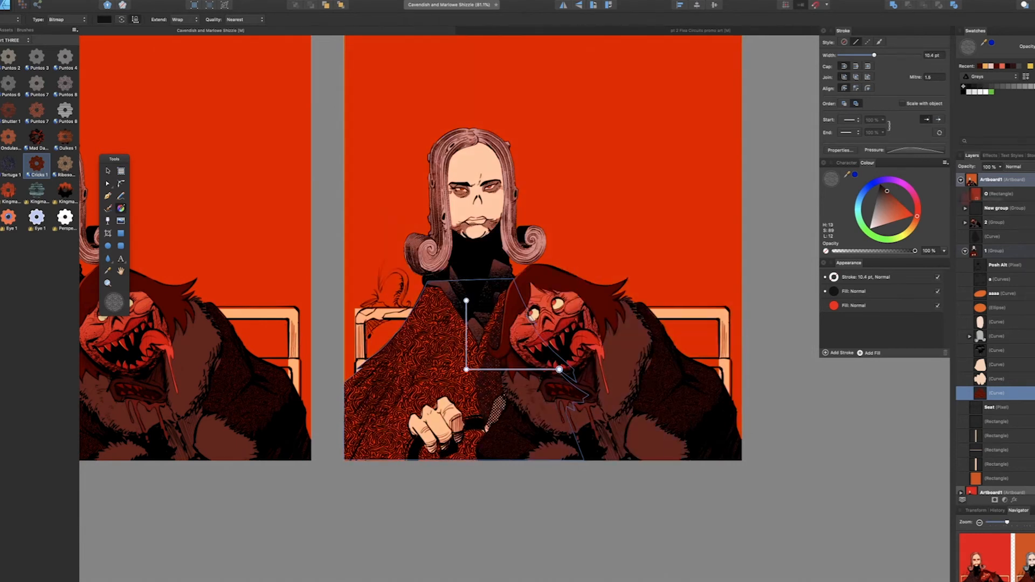
left_click(1022, 249)
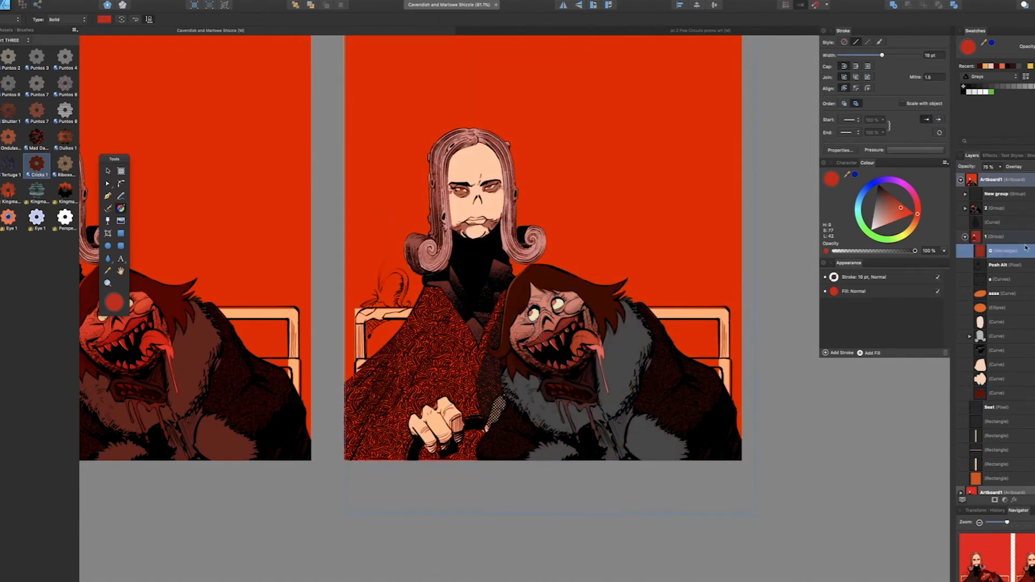
key("super+z")
left_click(753, 0)
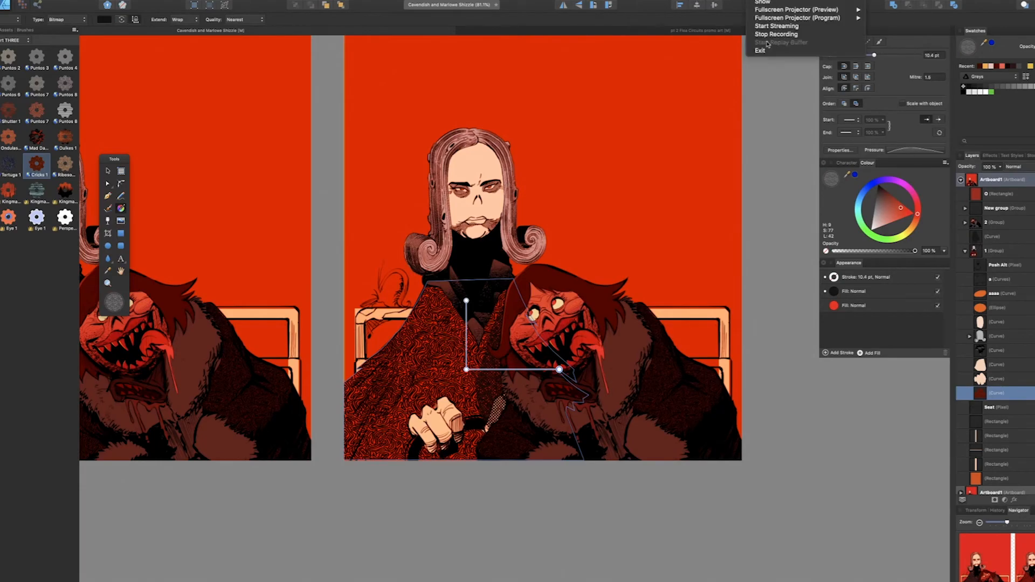
left_click(767, 34)
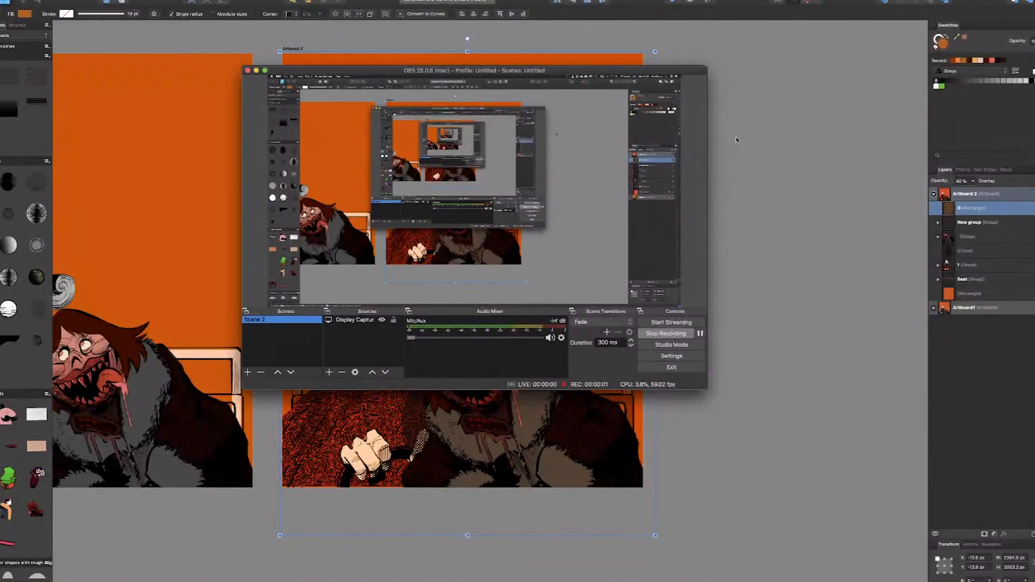
left_click(754, 135)
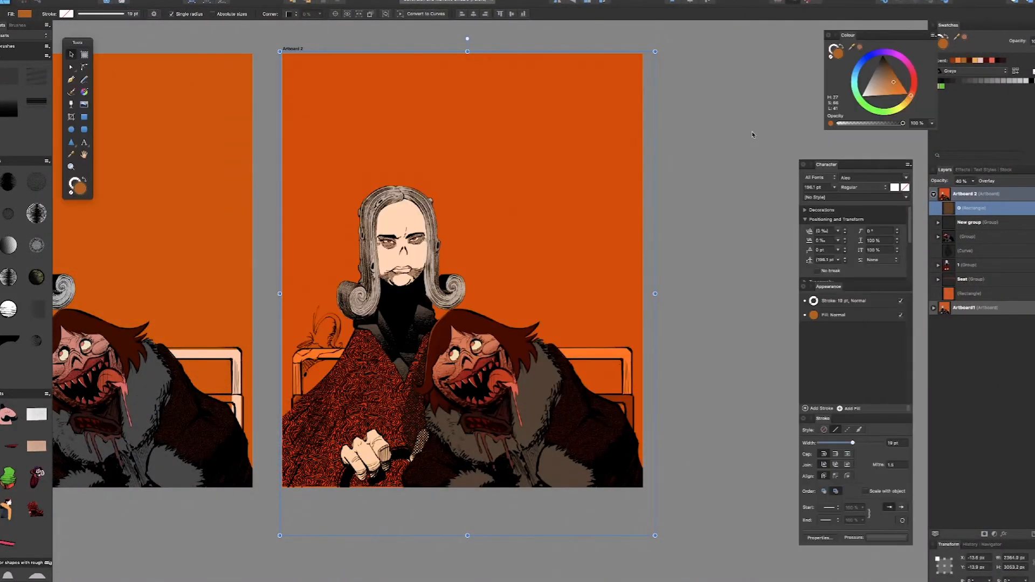
left_click(266, 42)
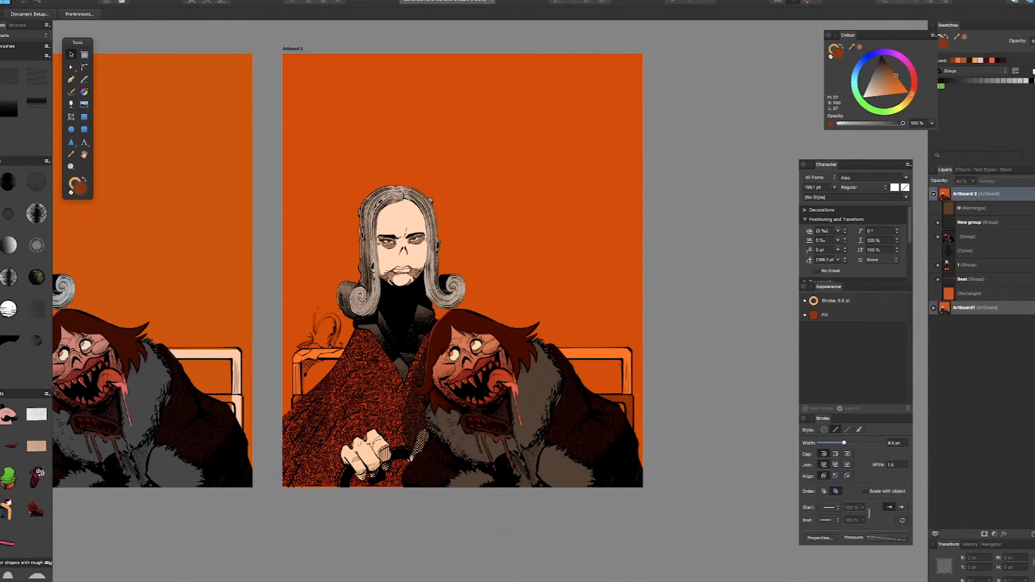
left_click(8, 46)
scroll(26, 308, "down", 10)
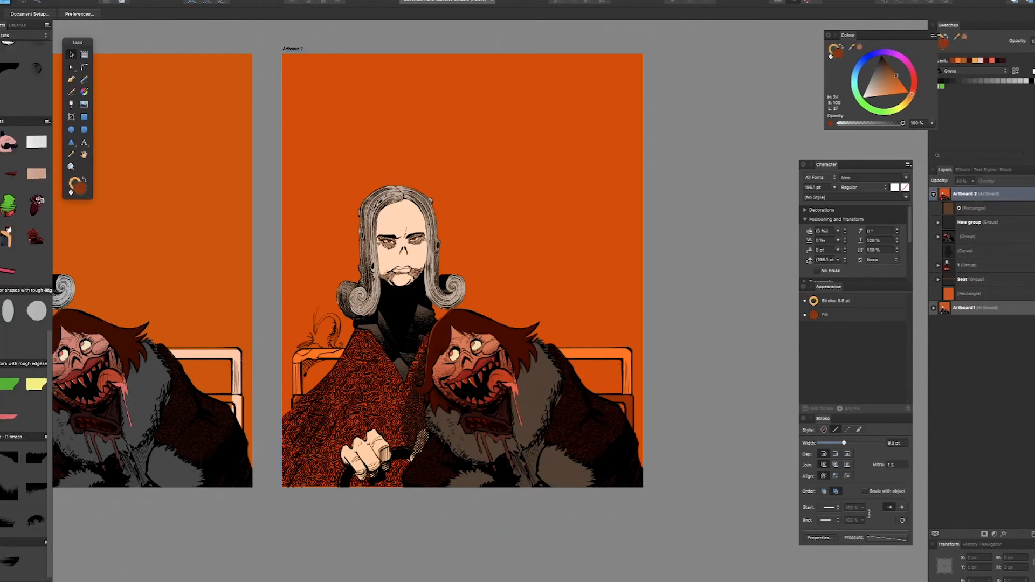
left_click_drag(265, 311, 501, 144)
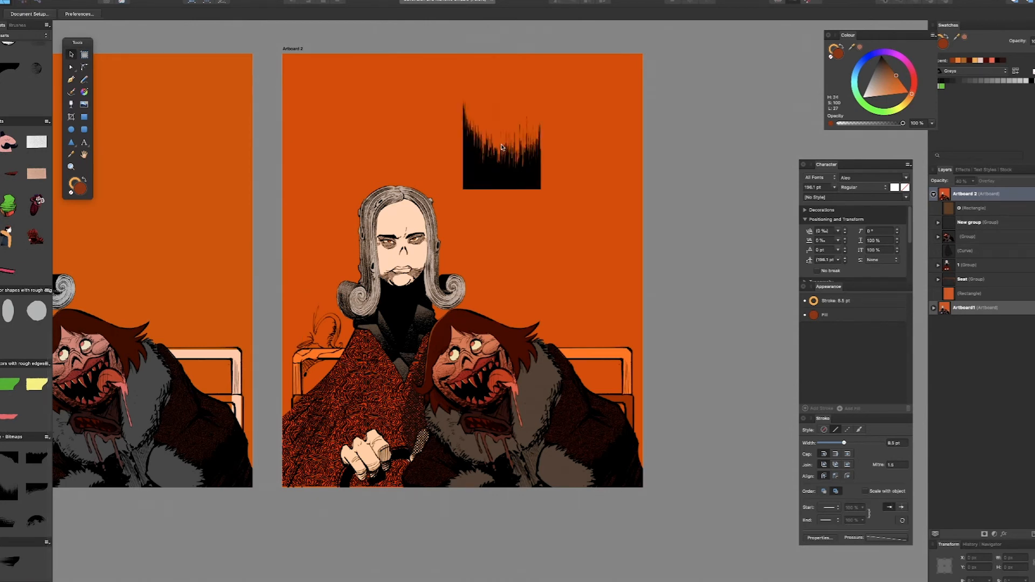
left_click_drag(464, 189, 282, 411)
mouse_move(378, 291)
left_mouse_down()
mouse_move(472, 294)
mouse_move(373, 303)
left_mouse_up()
left_click_drag(8, 521, 510, 159)
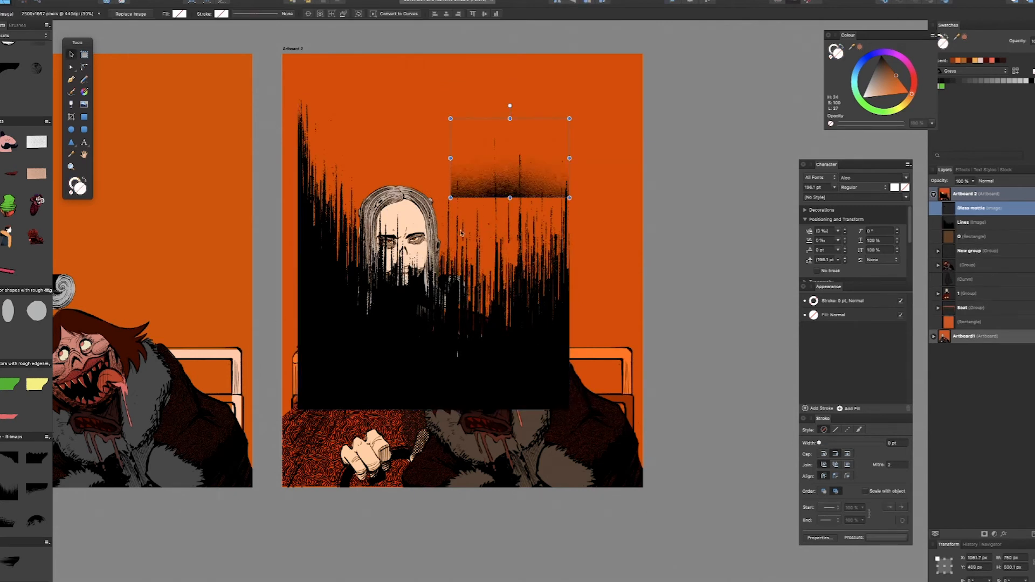
key("Delete")
key("Delete")
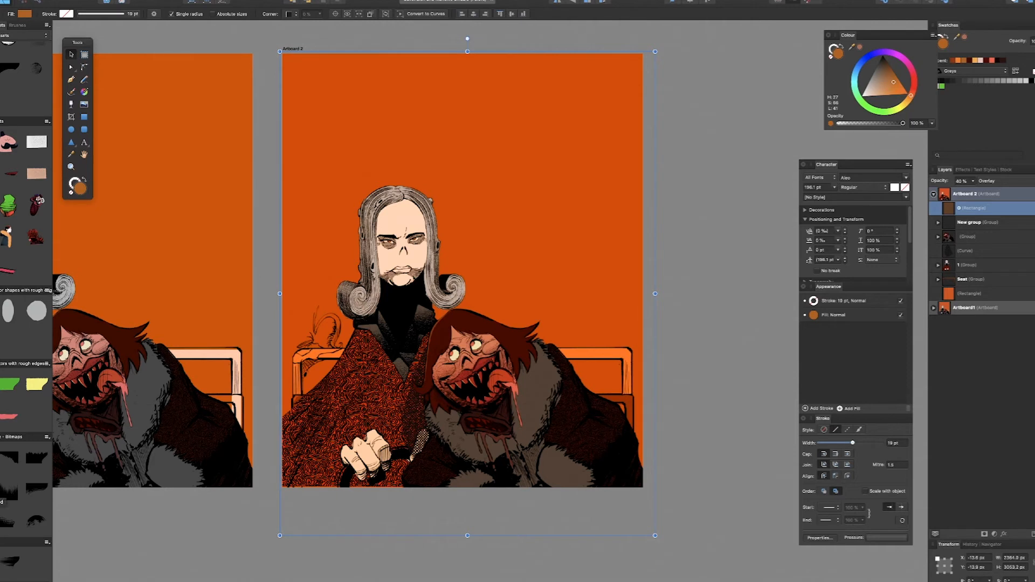
Stretch a black brushstroke bitmap across the top of Artboard 2 and place the Day Trip to Hearsay badge beside the long-haired figure's head
mouse_move(33, 486)
left_mouse_down()
mouse_move(439, 27)
mouse_move(389, 97)
mouse_move(343, 81)
left_mouse_up()
mouse_move(407, 97)
left_mouse_down()
mouse_move(572, 160)
mouse_move(660, 213)
left_mouse_up()
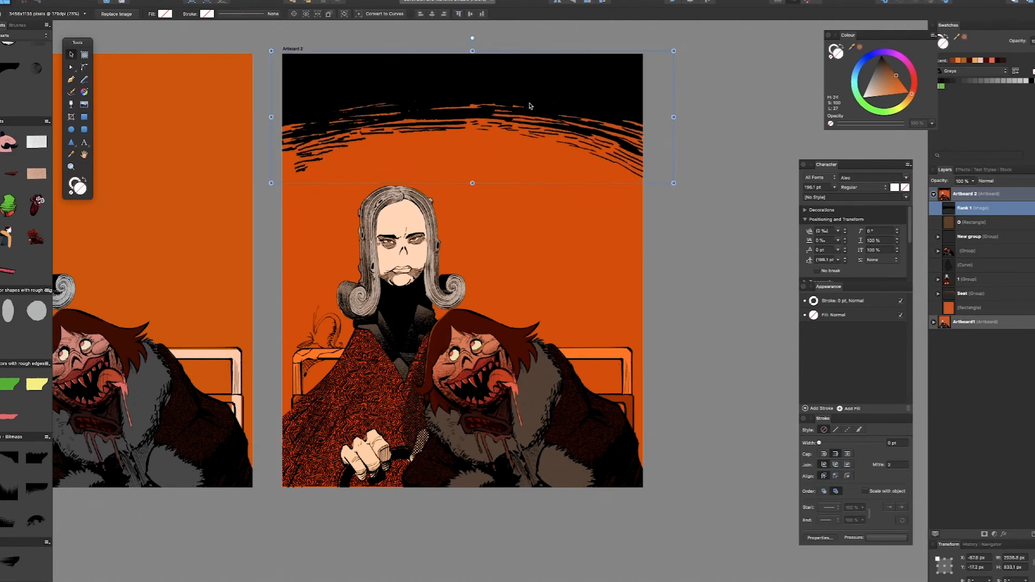
left_click(26, 36)
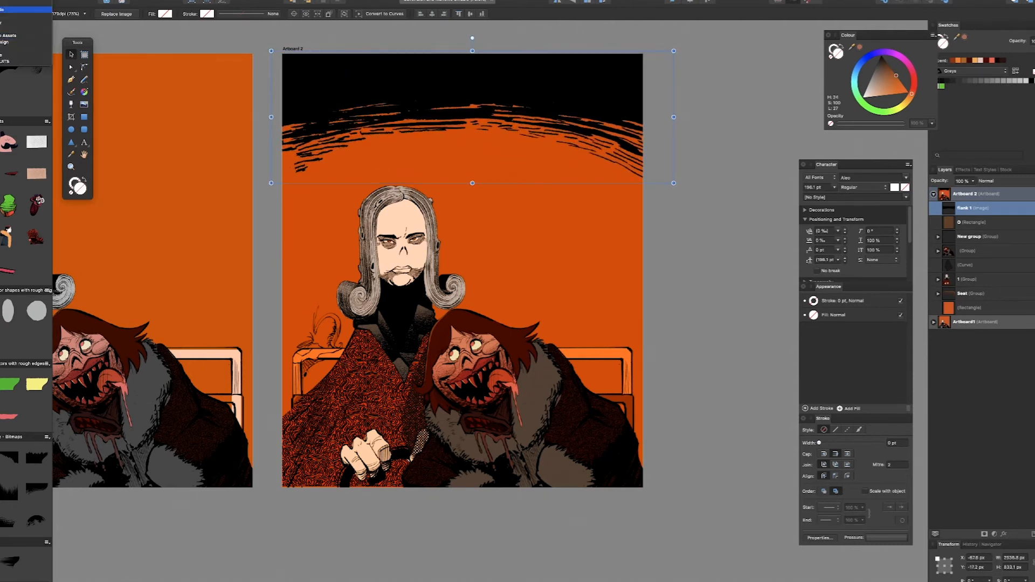
left_click(22, 28)
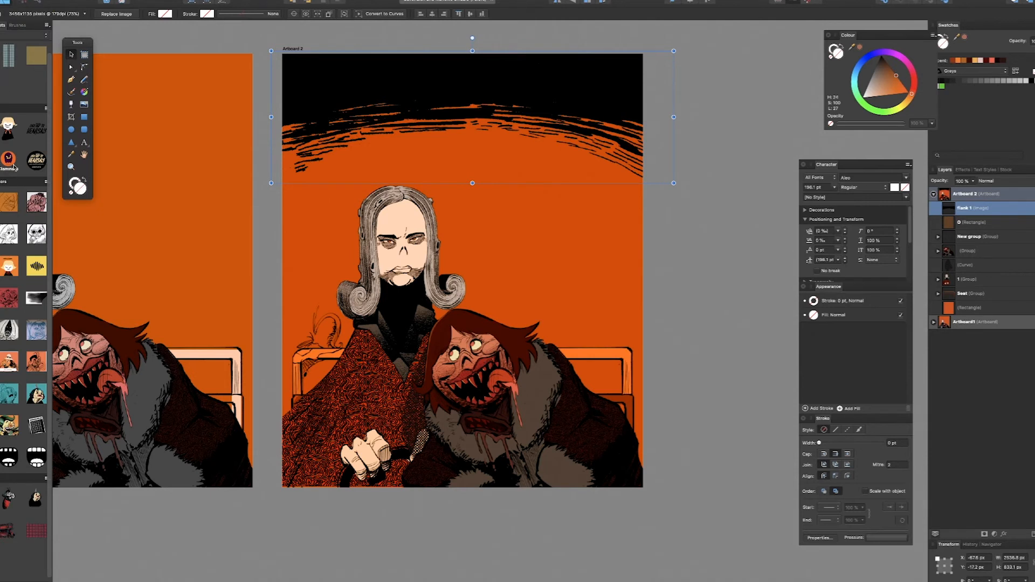
left_click_drag(38, 165, 542, 180)
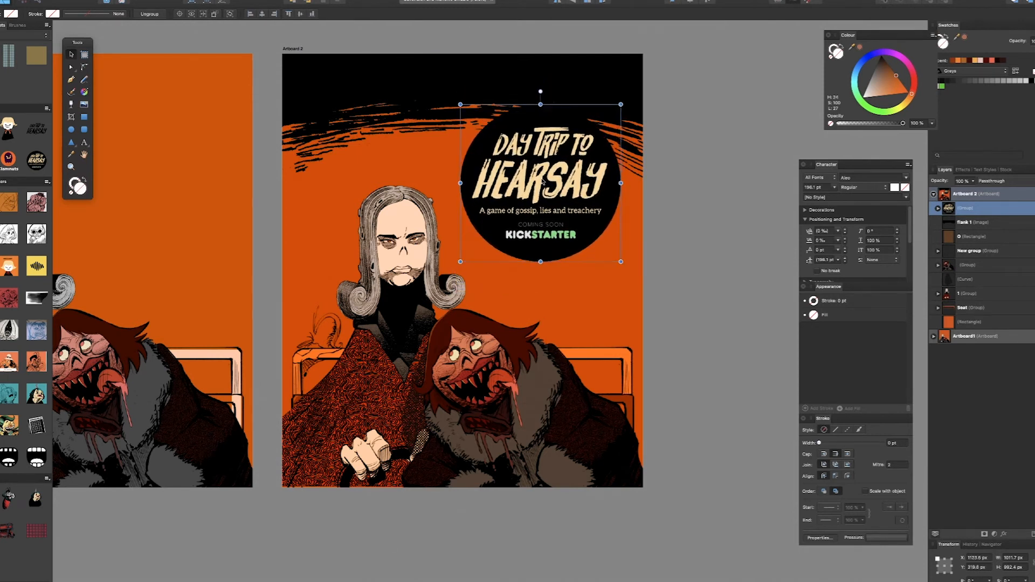
left_click(669, 260)
left_click(471, 397)
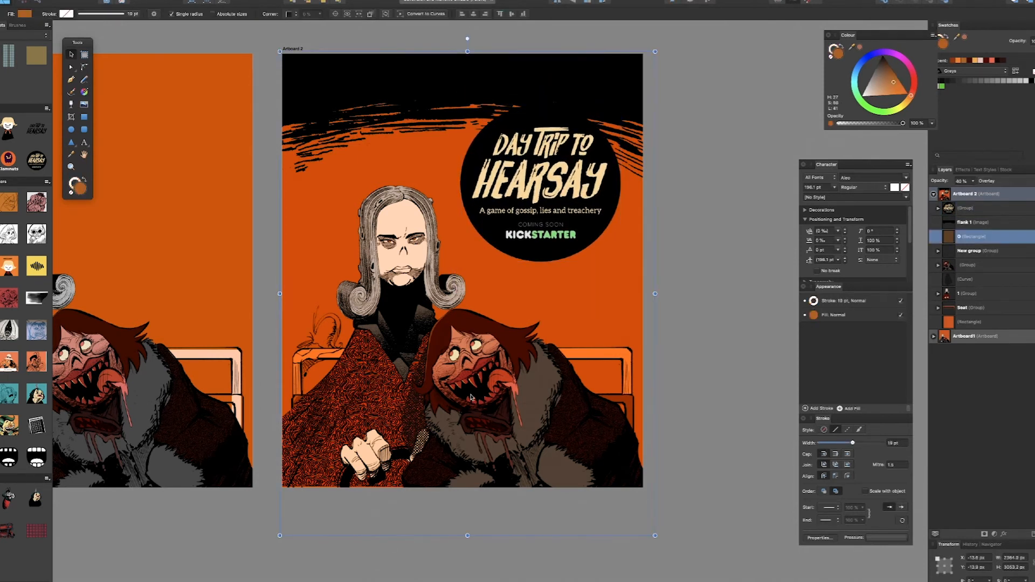
left_click(713, 323)
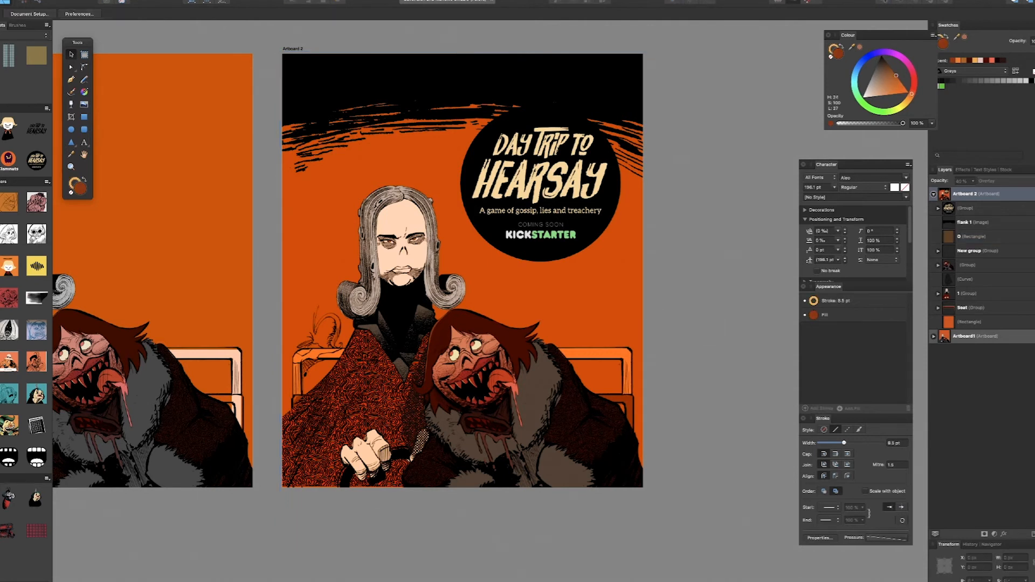
Place the red tartan pattern on Artboard 2, enlarge it and stack it below the Seat group
left_click_drag(43, 533, 350, 419)
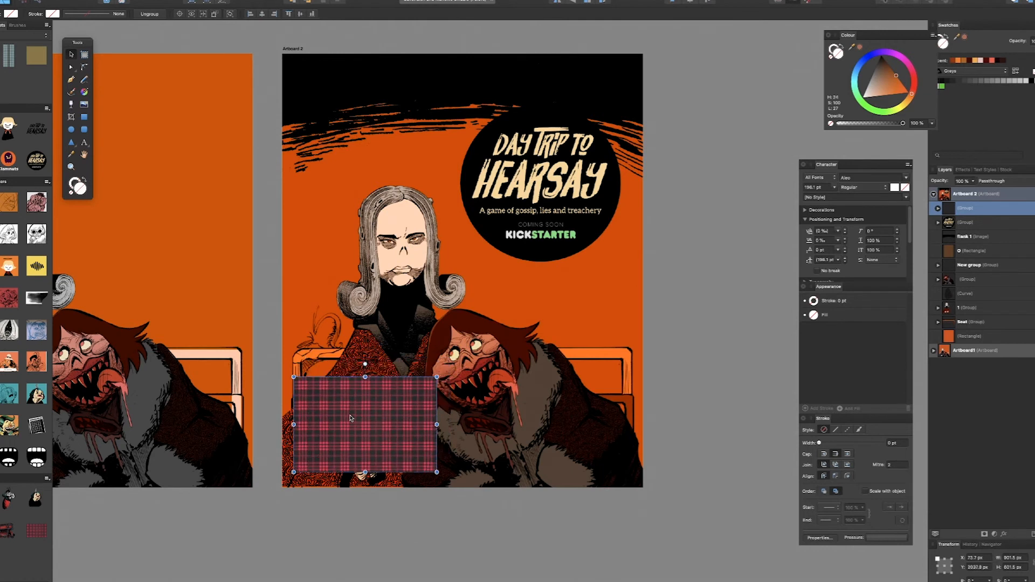
left_click_drag(437, 472, 658, 529)
left_click_drag(971, 216, 965, 328)
left_click_drag(600, 388, 607, 405)
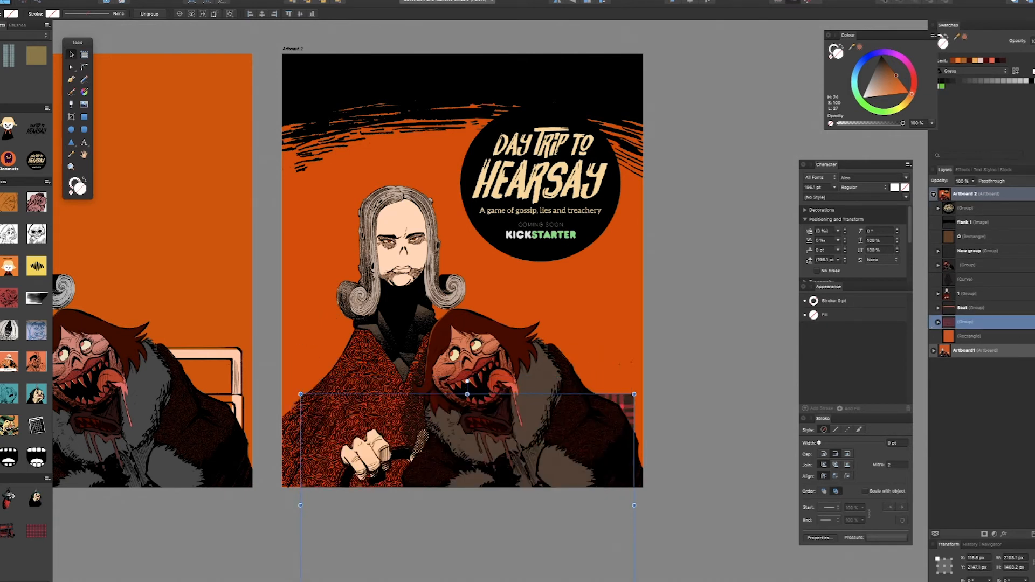
left_click(1032, 308)
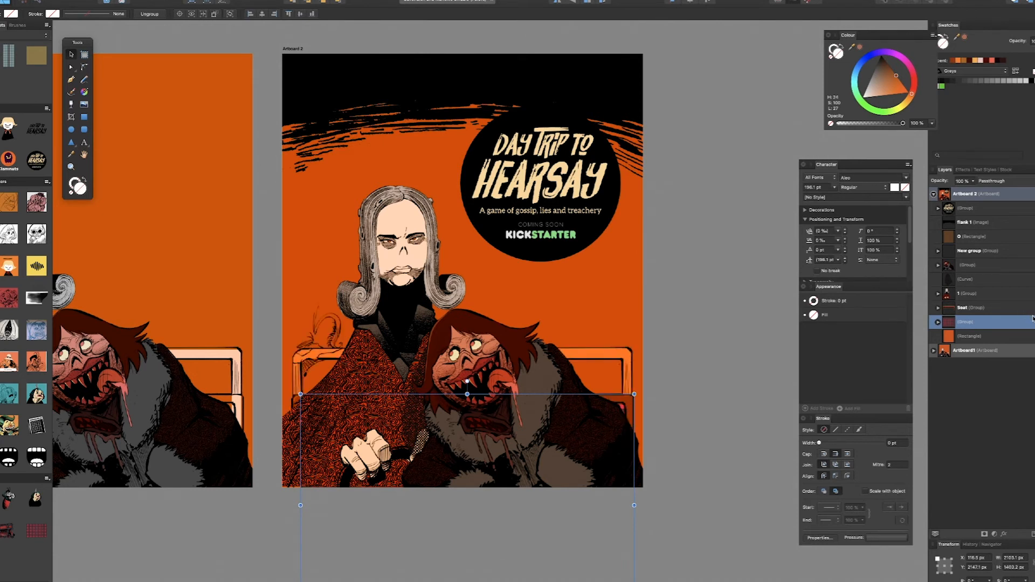
left_click(699, 230)
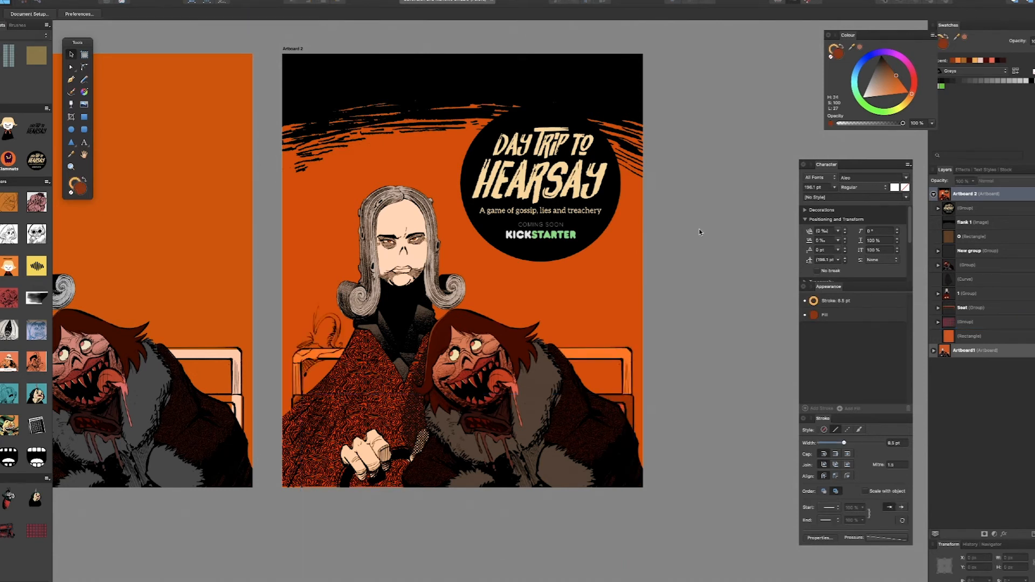
Erase the sketched ornament lines above the seat back from the Seat pixel layer
left_click(968, 251)
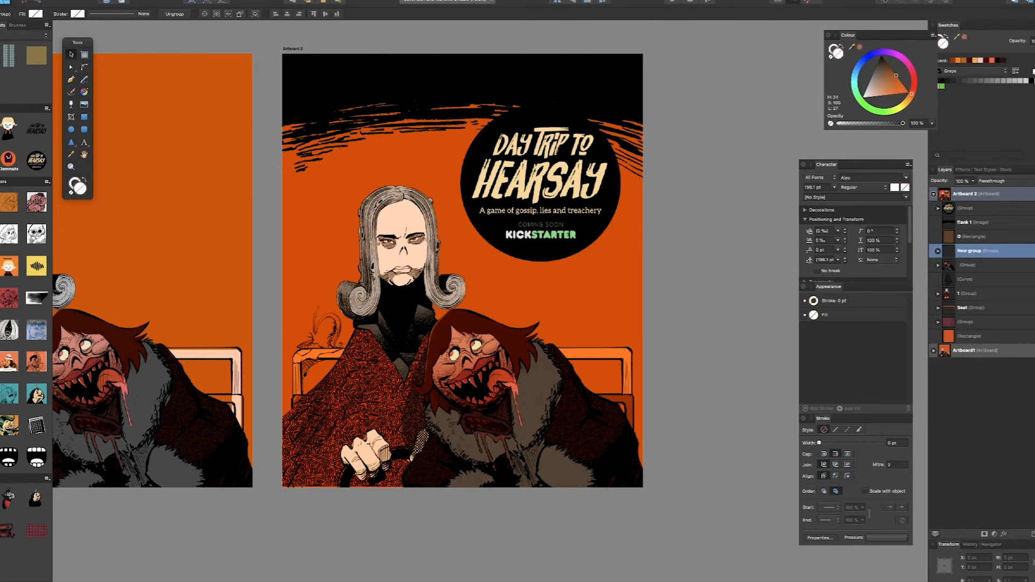
left_click(939, 309)
left_click(1030, 322)
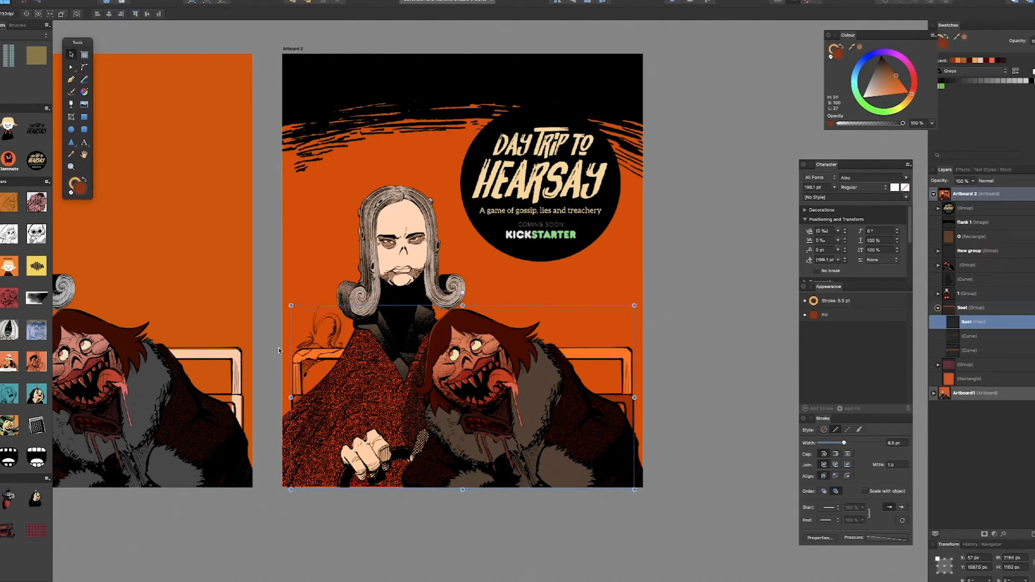
scroll(281, 349, "up", 8)
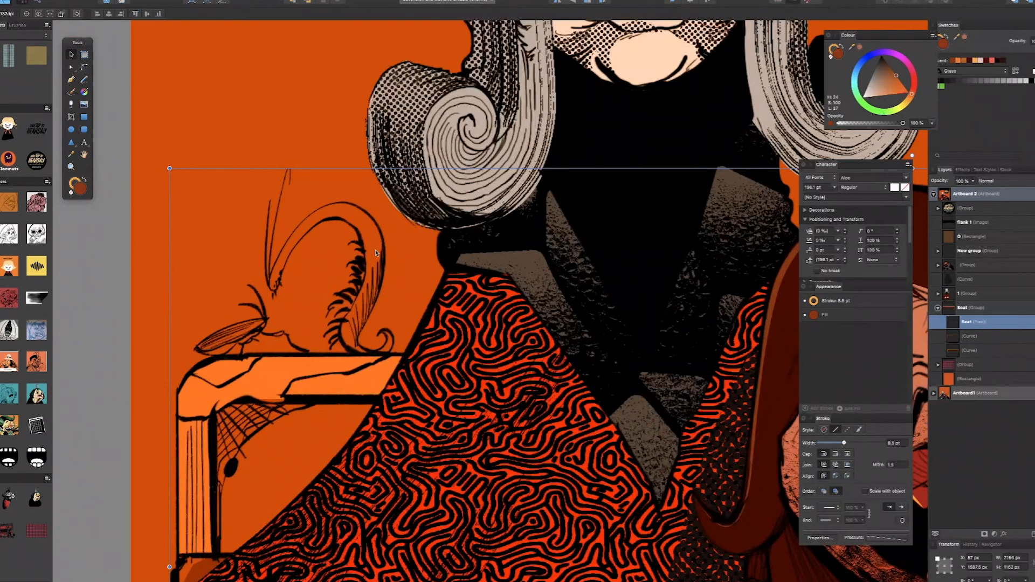
key("super+2")
key("e")
left_click_drag(290, 178, 263, 288)
mouse_move(219, 315)
left_mouse_down()
mouse_move(193, 346)
mouse_move(313, 324)
mouse_move(263, 334)
mouse_move(388, 335)
mouse_move(356, 230)
mouse_move(340, 238)
mouse_move(266, 224)
mouse_move(349, 208)
mouse_move(365, 274)
left_mouse_up()
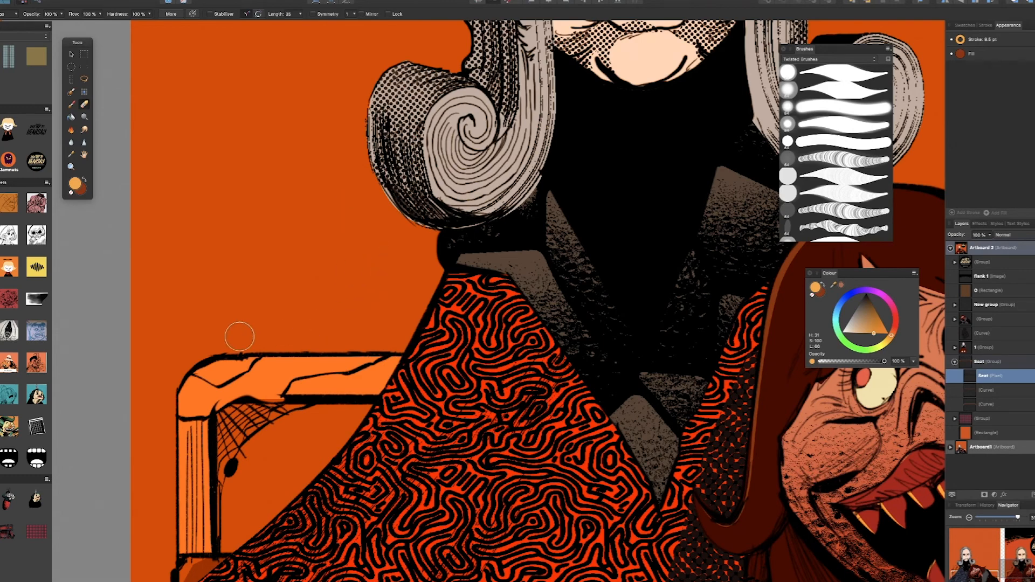
scroll(264, 307, "down", 5)
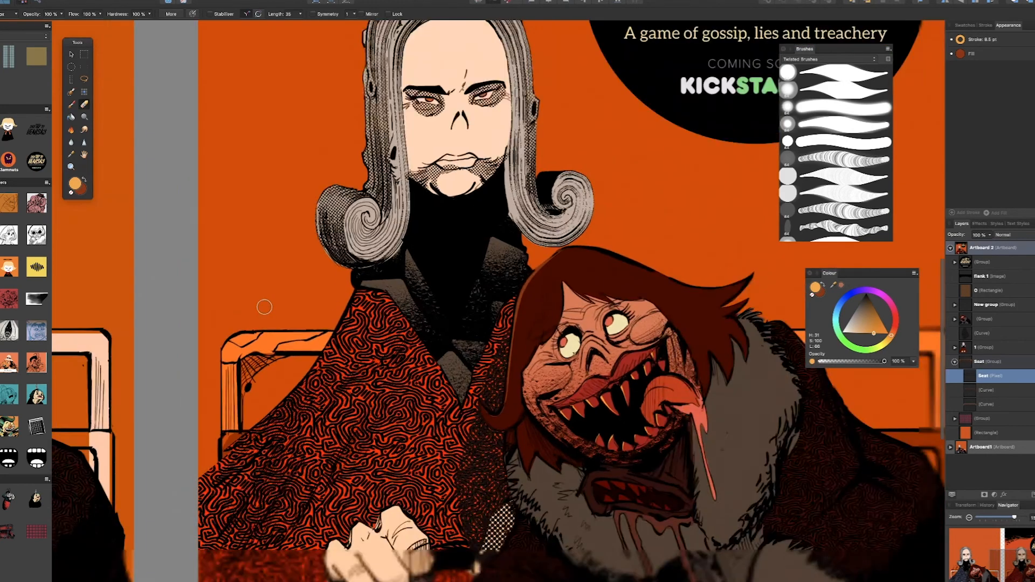
scroll(472, 308, "down", 1)
scroll(472, 308, "down", 2)
left_click_drag(613, 219, 552, 295)
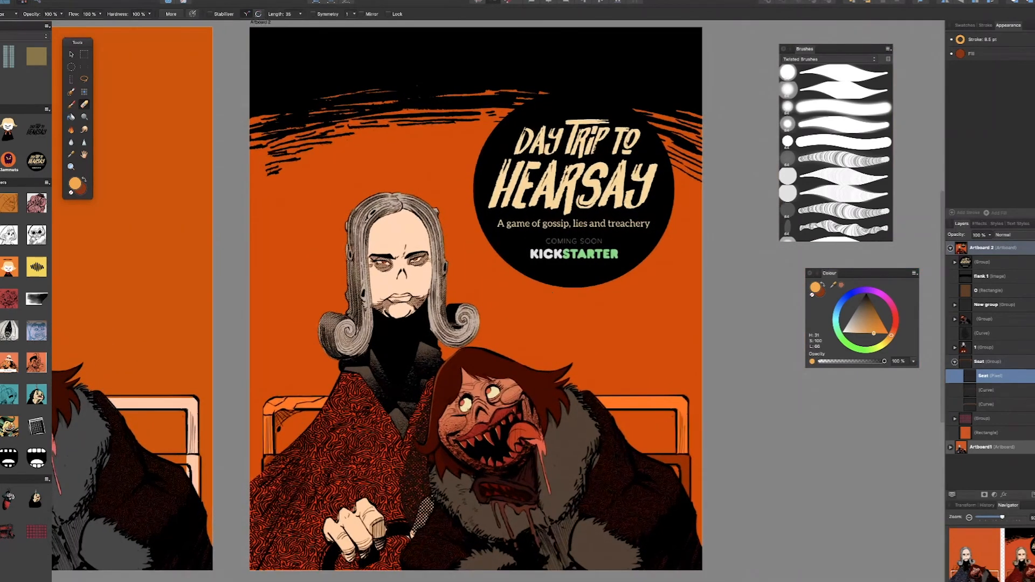
left_click(769, 0)
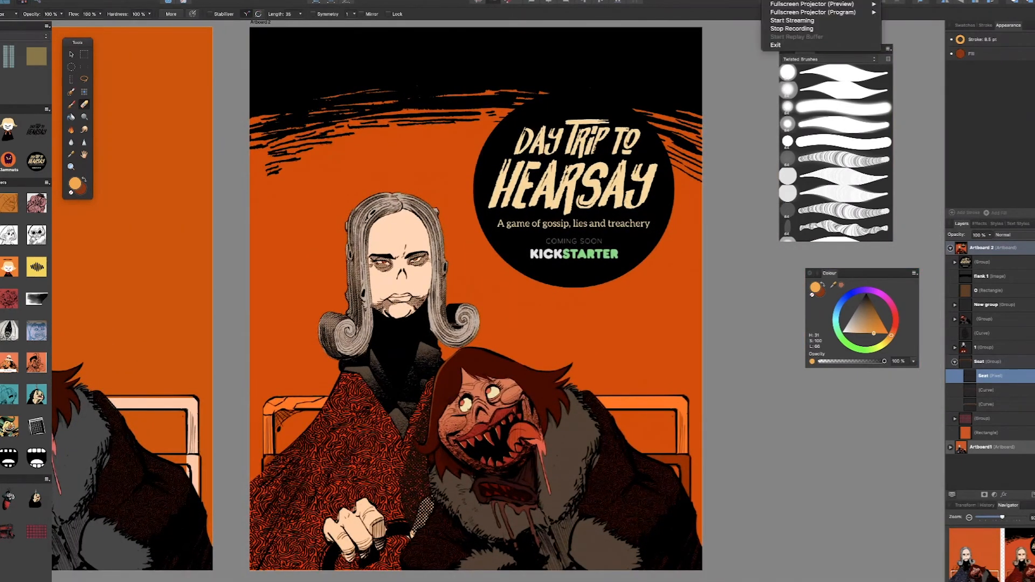
left_click(784, 30)
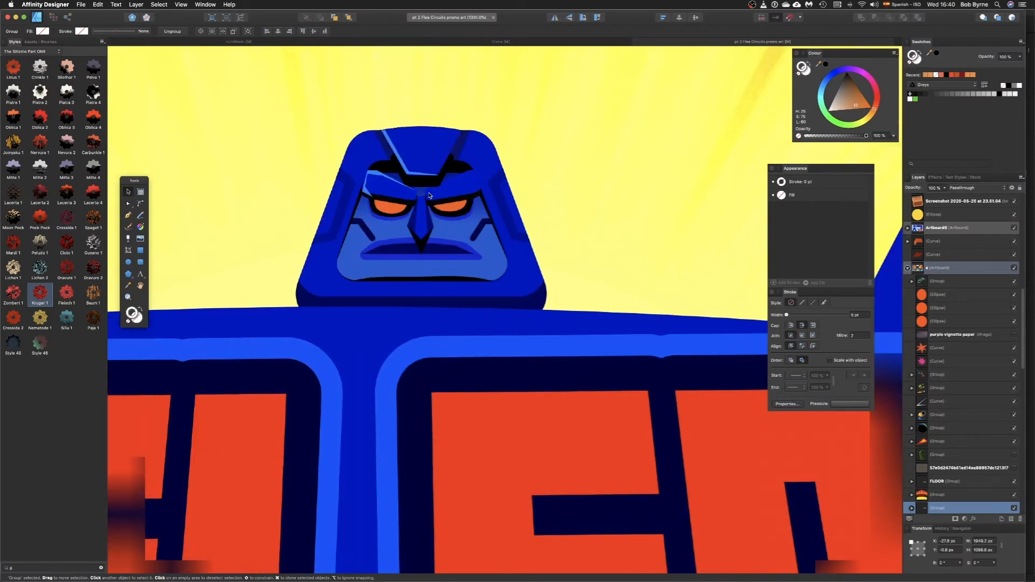
left_click(427, 200)
left_click_drag(438, 211, 435, 238)
scroll(430, 238, "down", 1)
scroll(424, 241, "down", 5)
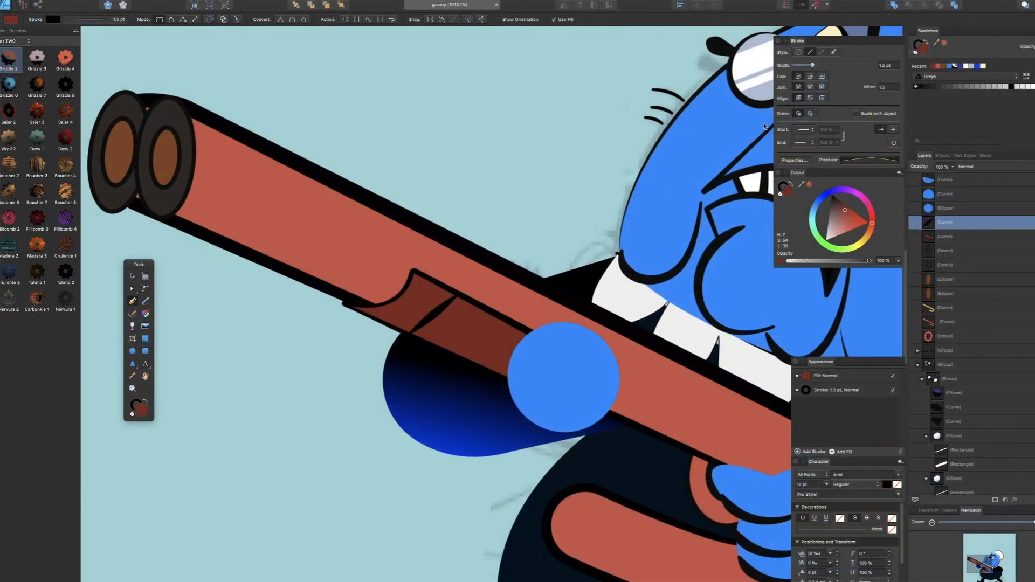
Bend the short dark line across the shotgun's fore-end into a curved groove
key("a")
left_click(446, 325)
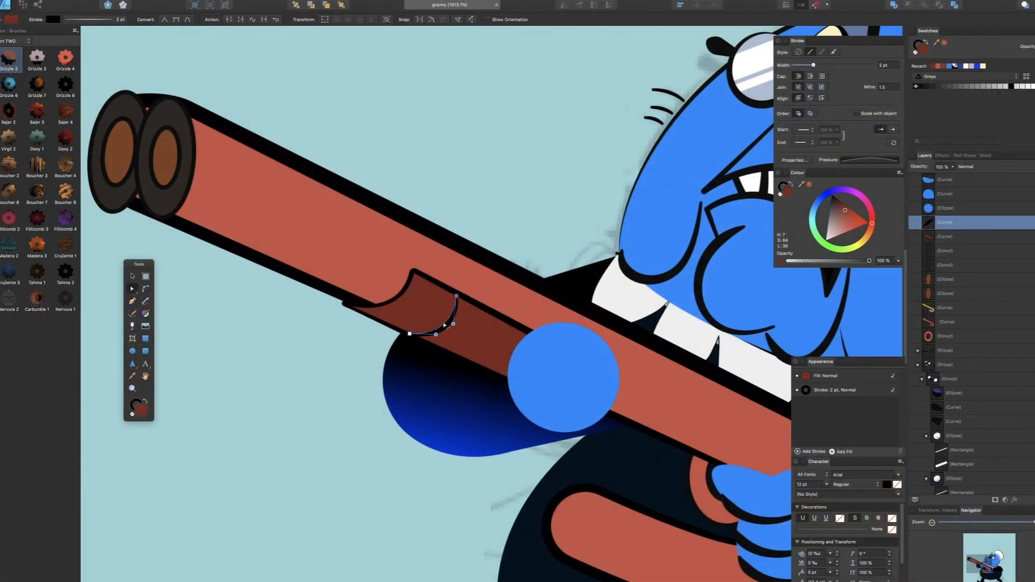
left_click_drag(411, 335, 407, 336)
Clip the groove curve inside the dark red fore-end shape and remove its fill
left_click_drag(939, 226, 945, 238)
key("v")
left_click(781, 194)
Duplicate the groove curve along the shotgun's fore-end to make evenly repeated grooves
left_click_drag(444, 330, 513, 366)
scroll(434, 317, "down", 3)
left_click_drag(437, 324, 396, 296)
left_click(341, 5)
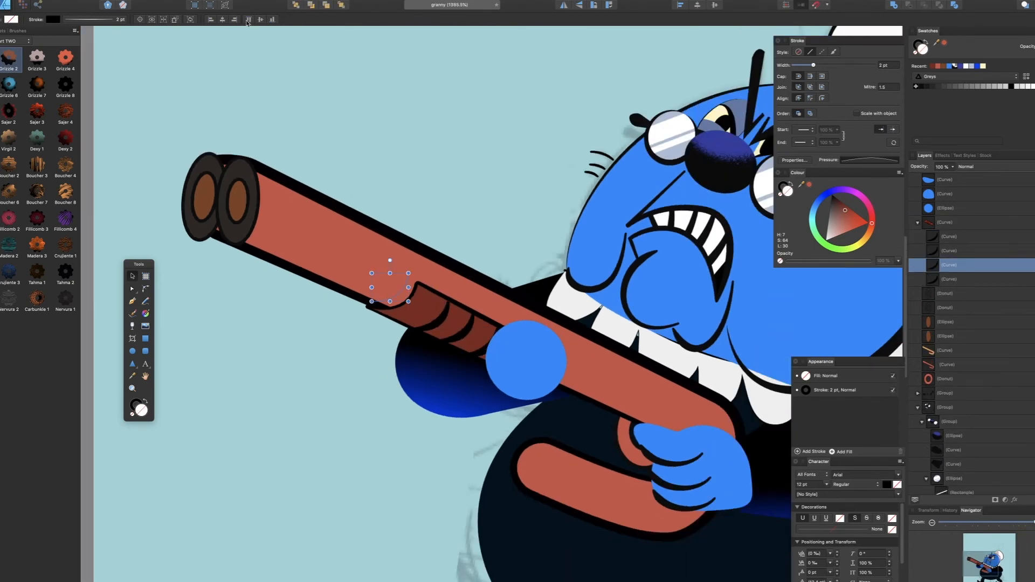
scroll(379, 281, "up", 3)
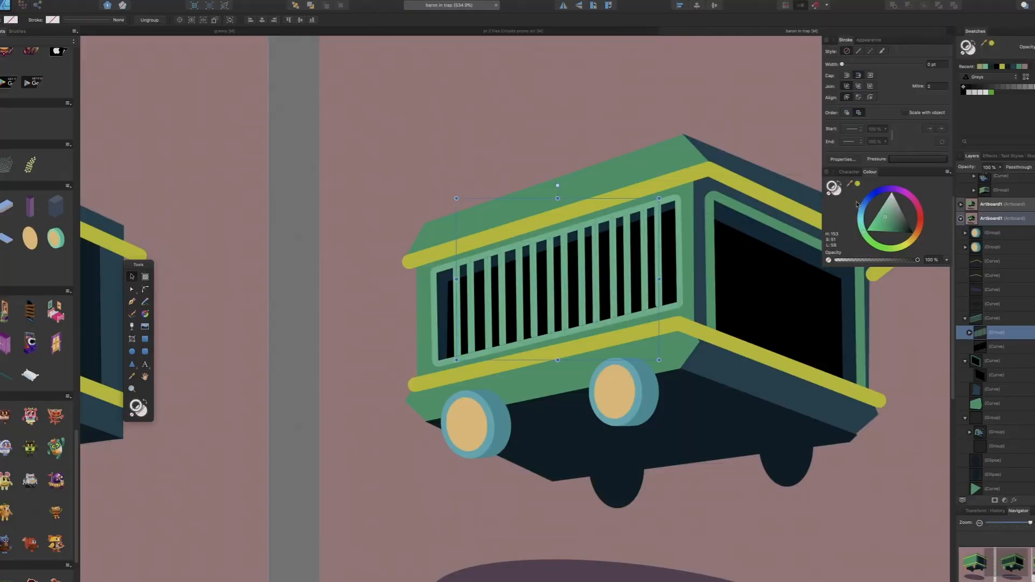
mouse_move(889, 226)
left_mouse_down()
mouse_move(901, 231)
mouse_move(893, 208)
mouse_move(903, 234)
mouse_move(891, 208)
mouse_move(871, 221)
mouse_move(911, 226)
mouse_move(900, 230)
left_mouse_up()
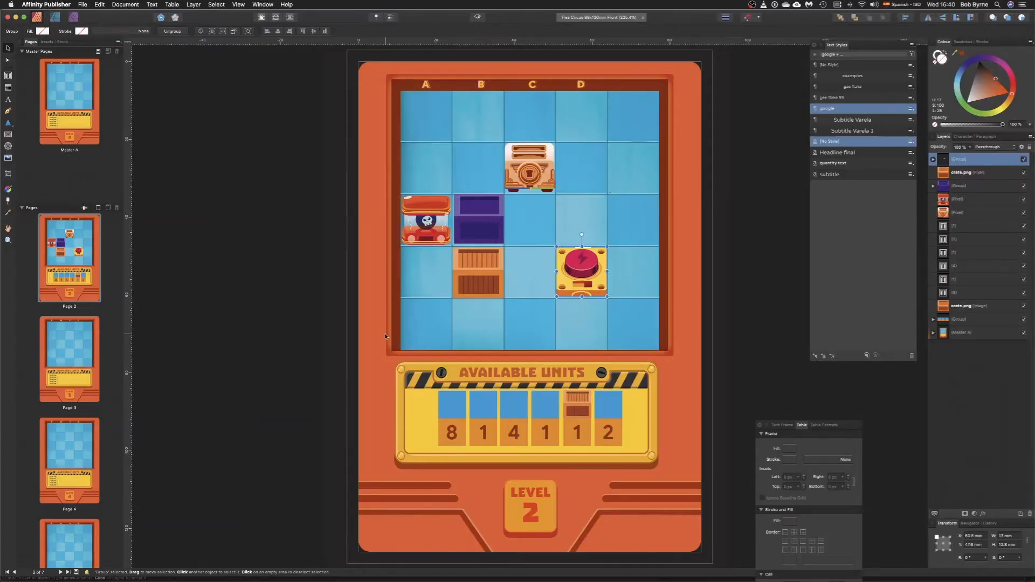
scroll(385, 337, "down", 5)
scroll(554, 286, "up", 6)
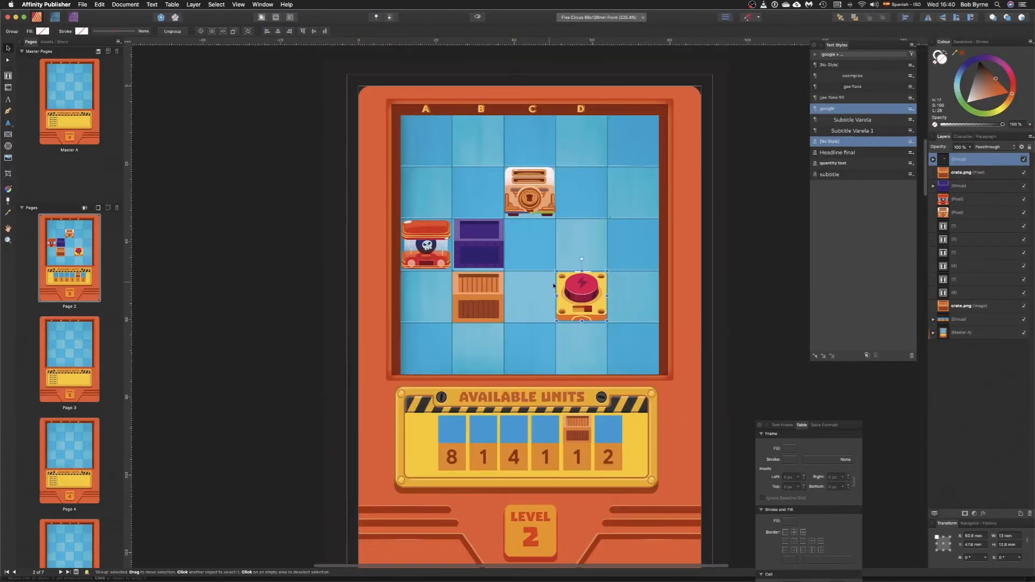
left_click_drag(580, 292, 585, 300)
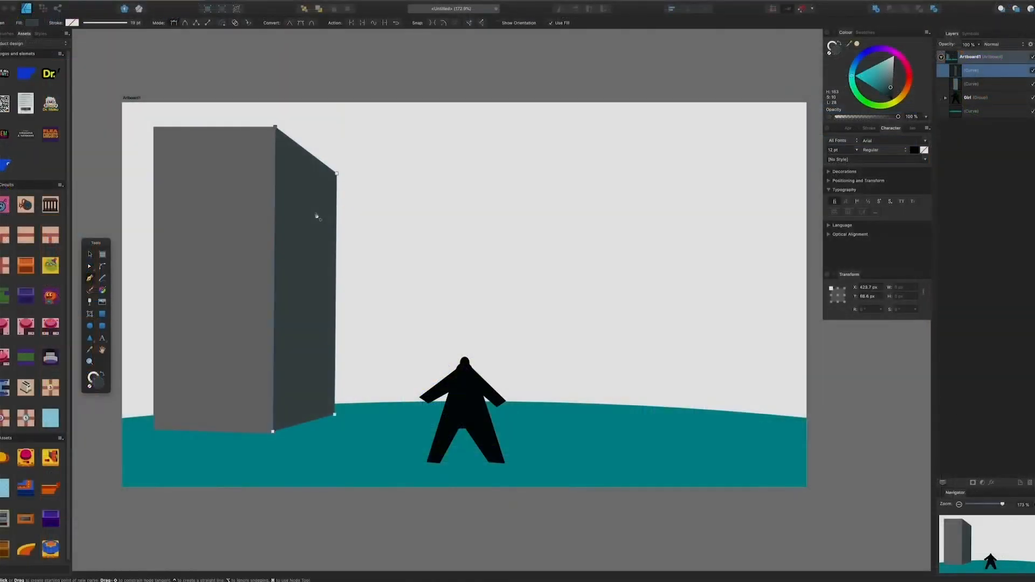
left_click_drag(317, 215, 417, 213)
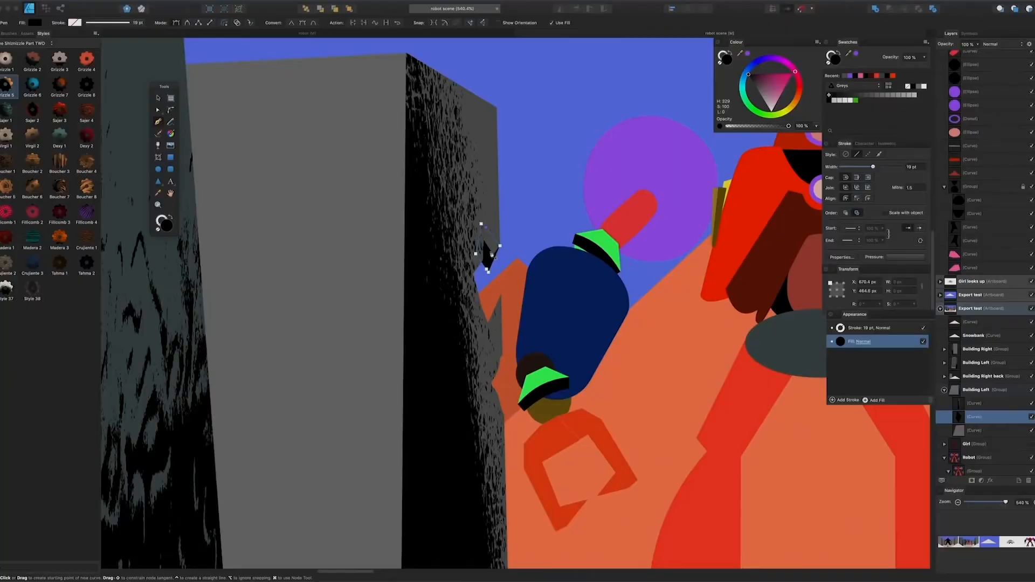
Draw a second small four-point black crack shape on the building's shaded edge, just below the first one
key("v")
scroll(487, 261, "up", 1)
key("p")
left_click(476, 298)
left_click(506, 308)
left_click(495, 357)
left_click(472, 336)
Add another black crack shape further down the building's edge and reshape its nodes
key("v")
left_click_drag(489, 313, 490, 390)
key("a")
left_click_drag(507, 386, 502, 403)
key("p")
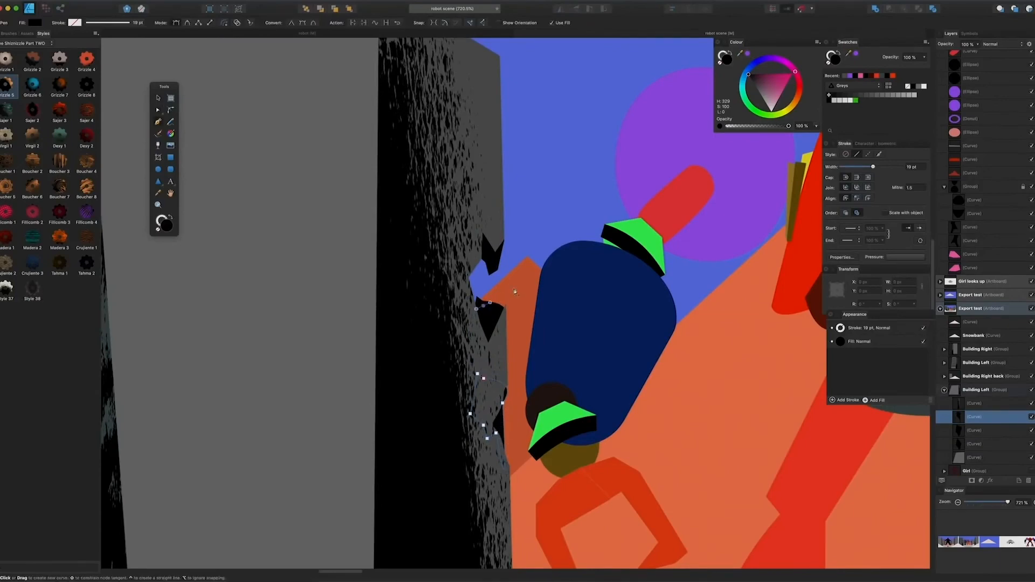
key("v")
key("p")
left_click(484, 239)
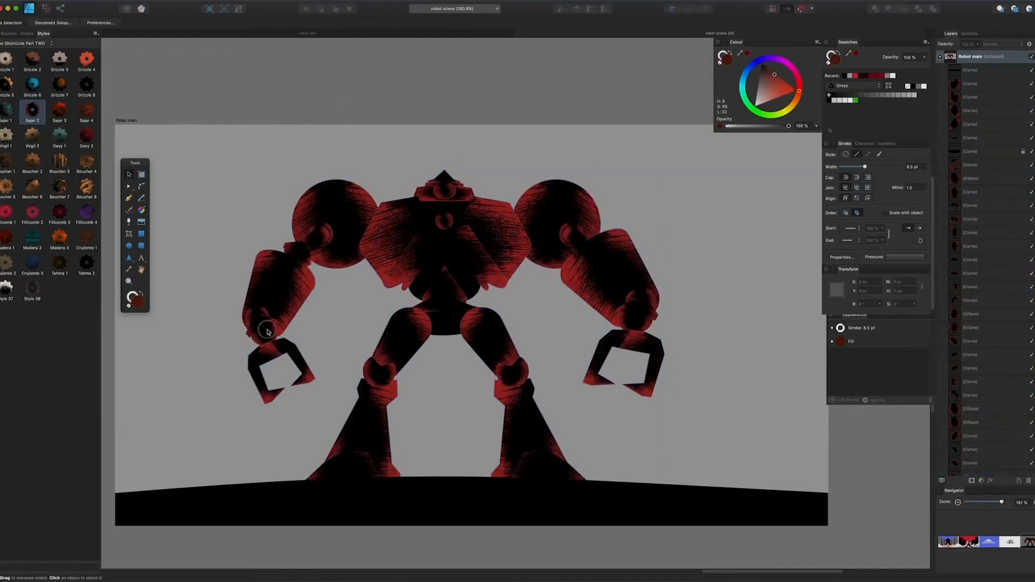
Shift the bitmap texture fills upward on the robot's two shoulder spheres
left_click(344, 231)
key("g")
left_click_drag(337, 229, 336, 193)
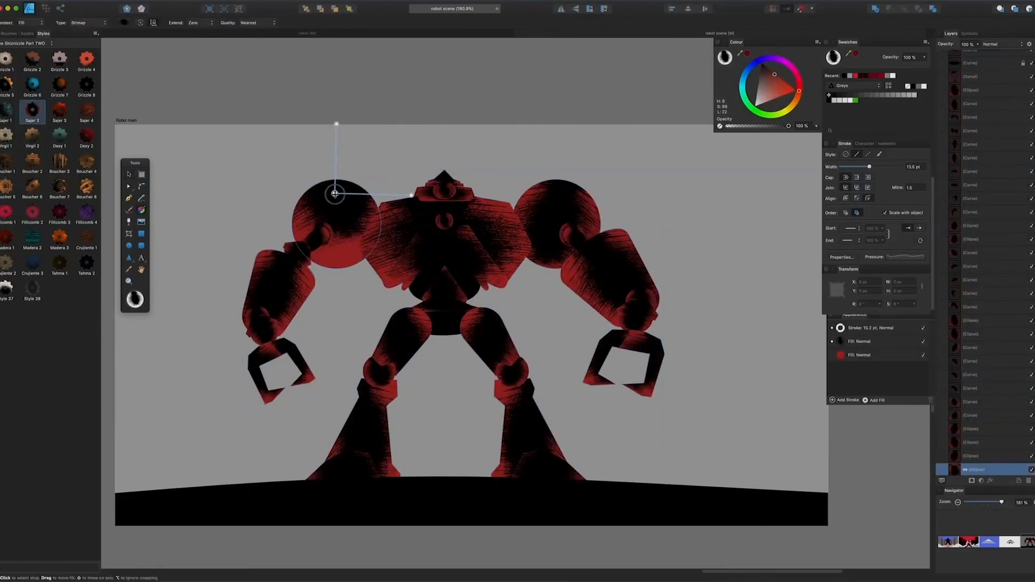
left_click(555, 226)
left_click_drag(555, 228, 557, 201)
Reposition the bitmap texture fills on the robot's torso panels
left_click(413, 222)
mouse_move(445, 244)
left_mouse_down()
mouse_move(448, 213)
mouse_move(445, 244)
left_mouse_up()
left_click_drag(570, 245, 589, 252)
left_click(474, 255)
left_click_drag(513, 261, 575, 266)
left_click(423, 186)
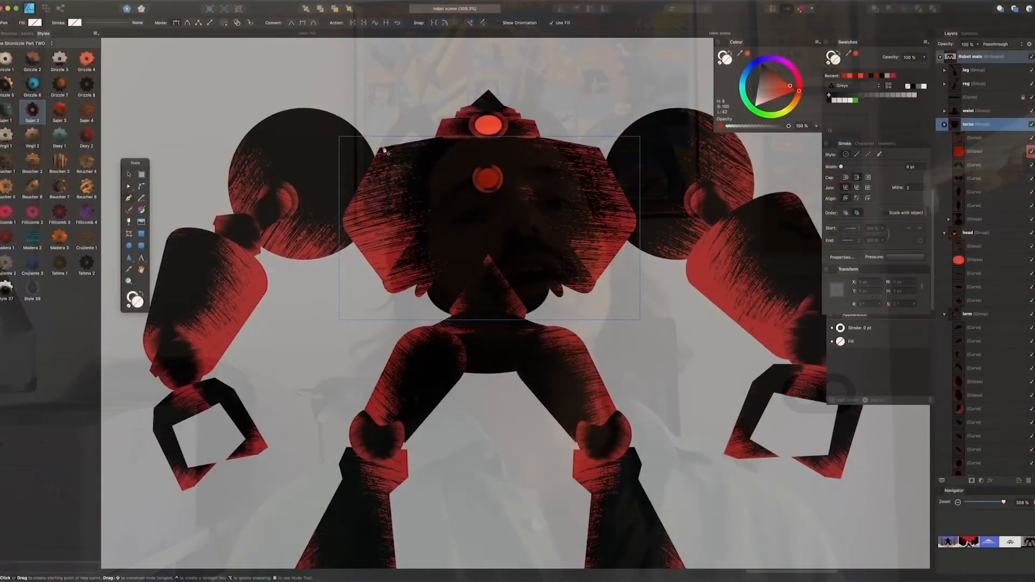
Draw a bright red-orange highlight (H 8, S 100, L 61) along the torso's left edge and clip it inside the torso panel
left_click(383, 146)
left_click(330, 218)
left_click(383, 147)
left_click_drag(992, 125, 992, 142)
key("a")
left_click_drag(331, 218, 339, 216)
left_click_drag(981, 171, 984, 193)
left_click(850, 76)
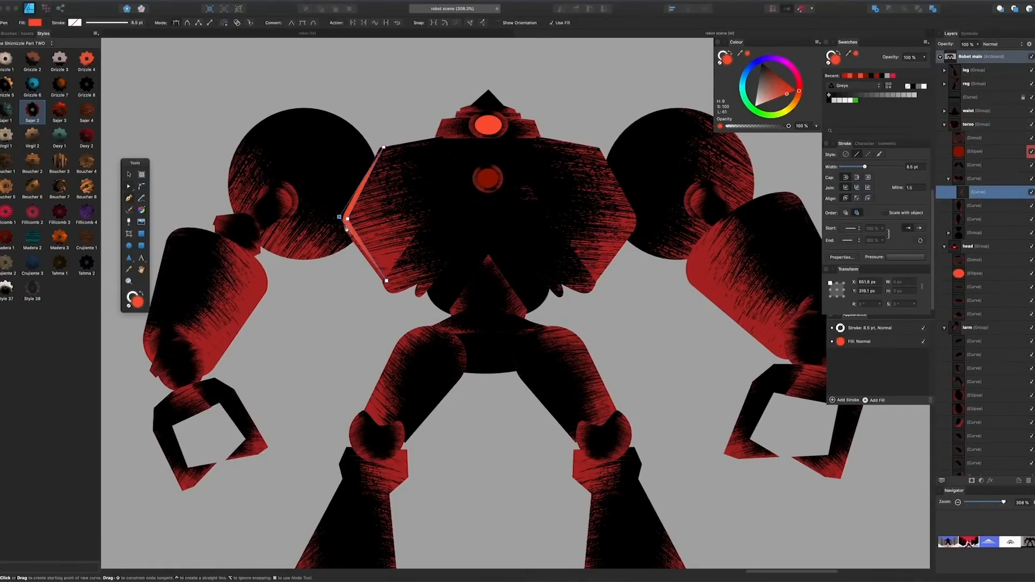
Reshape the highlight's nodes into a thin rim following the torso's left edge
scroll(360, 212, "up", 3)
left_click_drag(394, 119, 383, 114)
left_click(393, 316)
left_click_drag(342, 222, 337, 222)
left_click_drag(346, 237, 459, 288)
key("v")
key("a")
left_click_drag(500, 172, 487, 169)
left_click_drag(447, 277, 409, 288)
left_click_drag(487, 170, 478, 171)
left_click_drag(601, 295, 448, 423)
key("Delete")
Paste a copy of the highlight onto the inner torso panel and clip it inside that panel's curve
key("v")
left_click(487, 252)
key("super+v")
left_click_drag(464, 224, 513, 279)
left_click_drag(975, 165, 979, 179)
left_click_drag(509, 293, 505, 298)
type("aaa")
left_click(503, 297)
Reshape the copied highlight's nodes to follow the inner torso panel's slanted edge
key("a")
left_click(529, 234)
left_click_drag(456, 349, 453, 328)
left_click_drag(487, 278, 495, 265)
scroll(496, 265, "down", 5)
key("super+d")
Refine the highlight corner nodes on the torso panel just below the round chest light
left_click(484, 218)
scroll(486, 219, "up", 5)
left_click_drag(487, 208, 497, 203)
left_click_drag(519, 214, 553, 242)
left_click_drag(526, 222, 499, 206)
scroll(493, 281, "down", 5)
key("super+d")
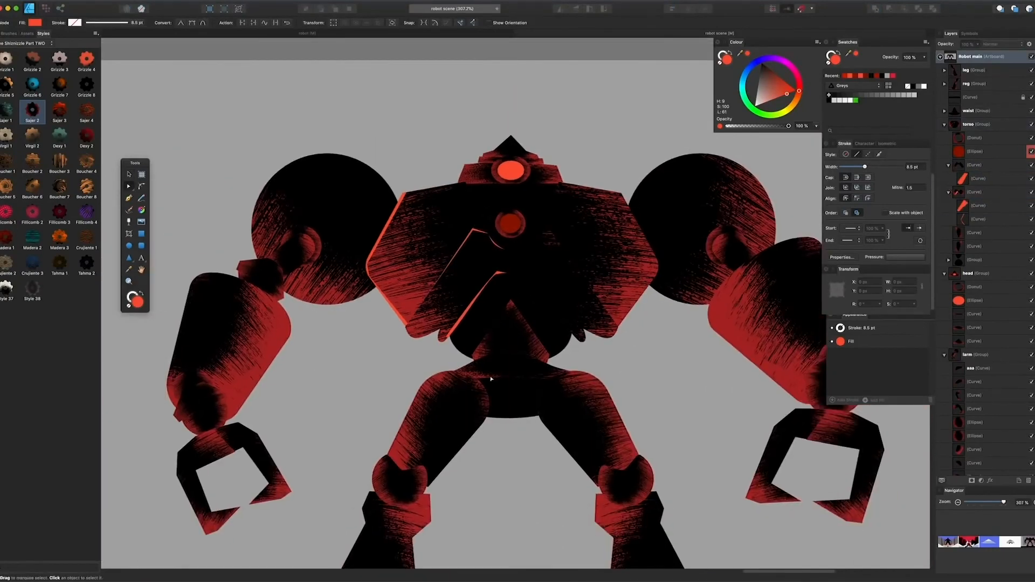
Reshape the highlight's nodes so it follows the edge of the robot part it sits on
scroll(491, 379, "down", 4)
left_click(374, 331)
key("a")
left_click_drag(351, 357, 371, 364)
left_click_drag(380, 330, 370, 336)
Copy the highlight, paste it inside the neighbouring robot shape and adjust it along that shape's edge
key("super+c")
left_click(418, 299)
left_click(91, 1)
left_click(111, 57)
left_click_drag(396, 280, 419, 254)
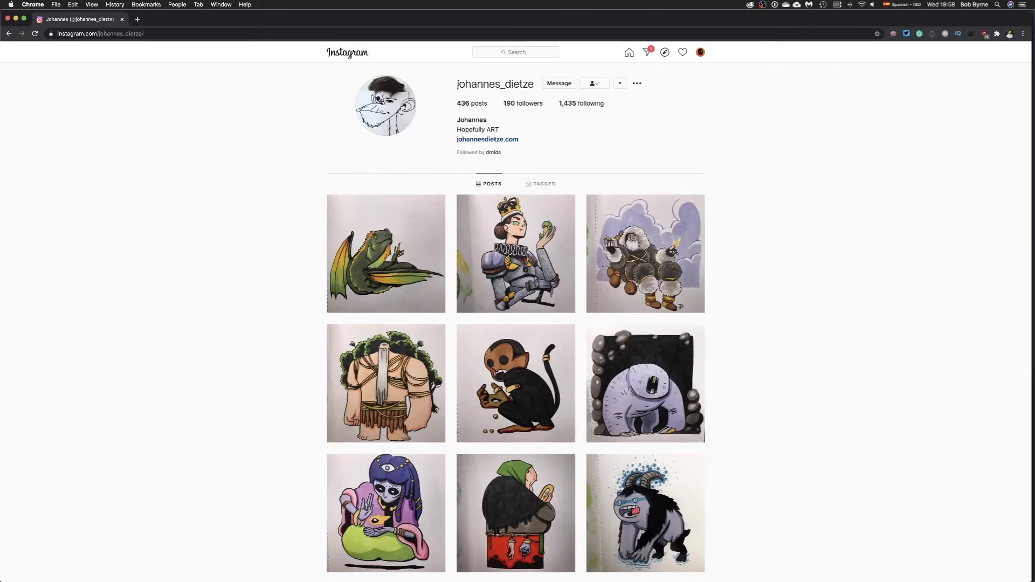
Switch to Chrome and browse the artist's Instagram profile for artwork made with the textures
left_click_drag(458, 85, 528, 81)
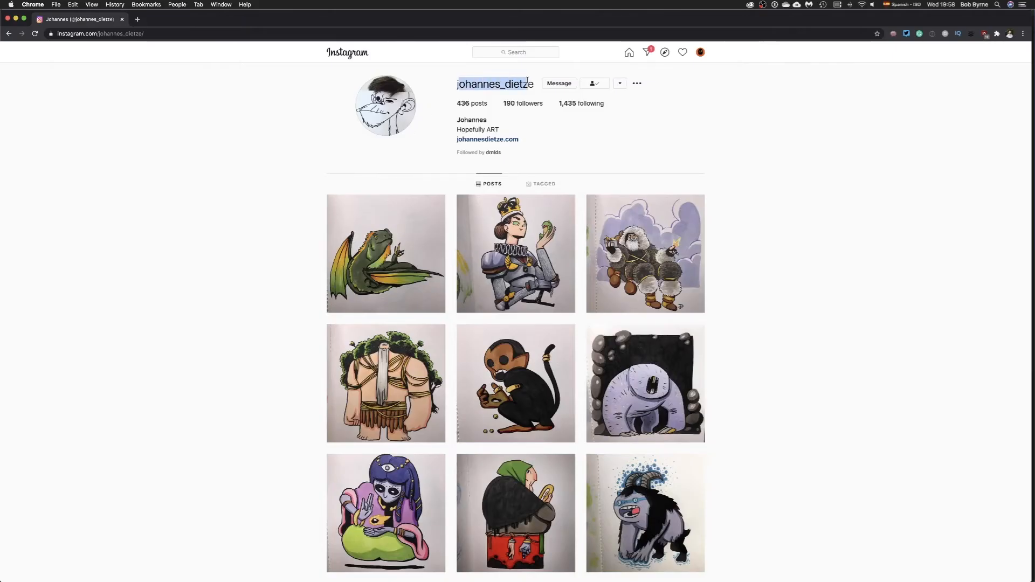
left_click(285, 135)
scroll(270, 173, "down", 20)
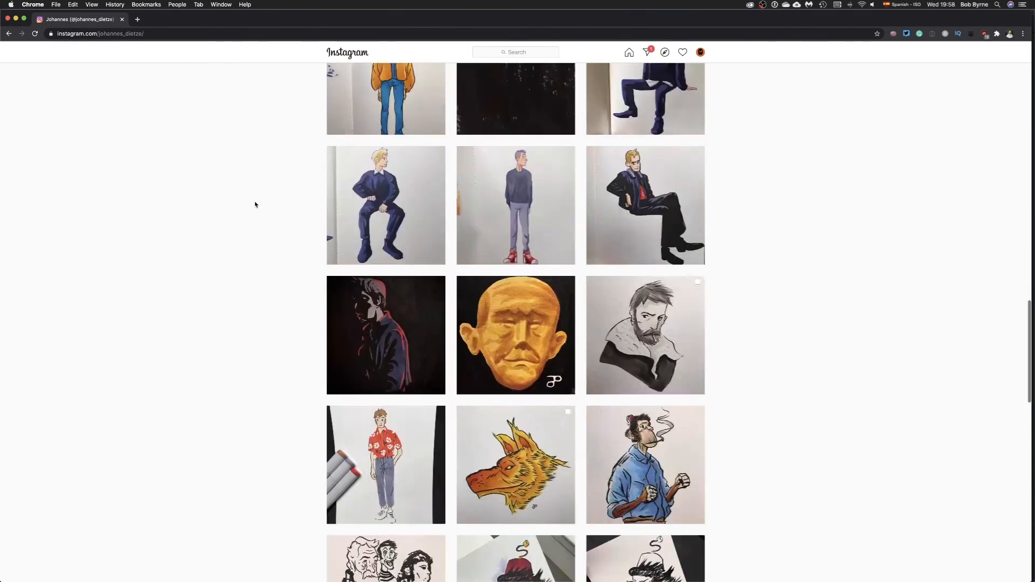
Open the textured eggplant commission post and look through its carousel images up to the pomegranate illustration
left_click(549, 313)
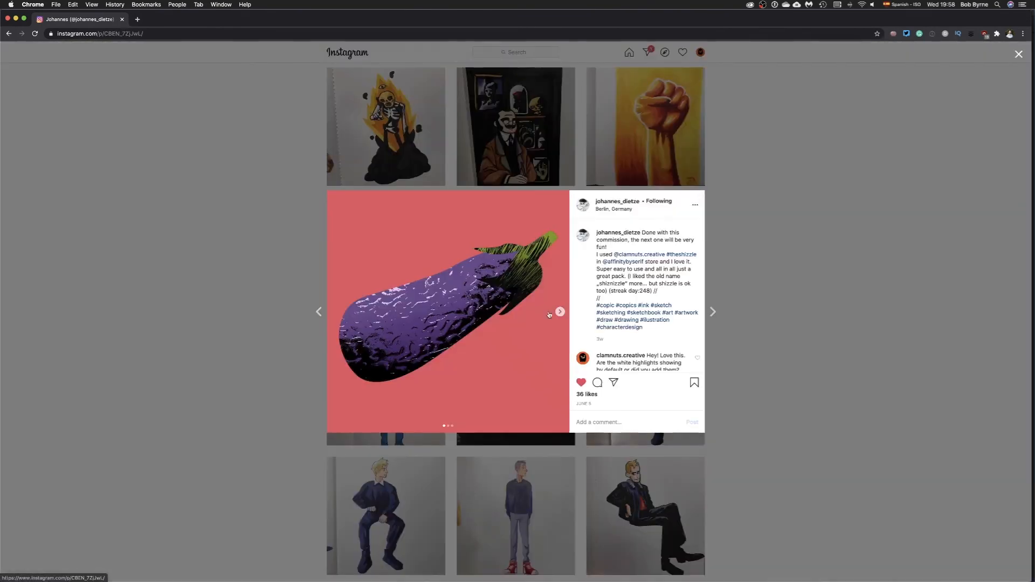
left_click(559, 312)
left_click(559, 313)
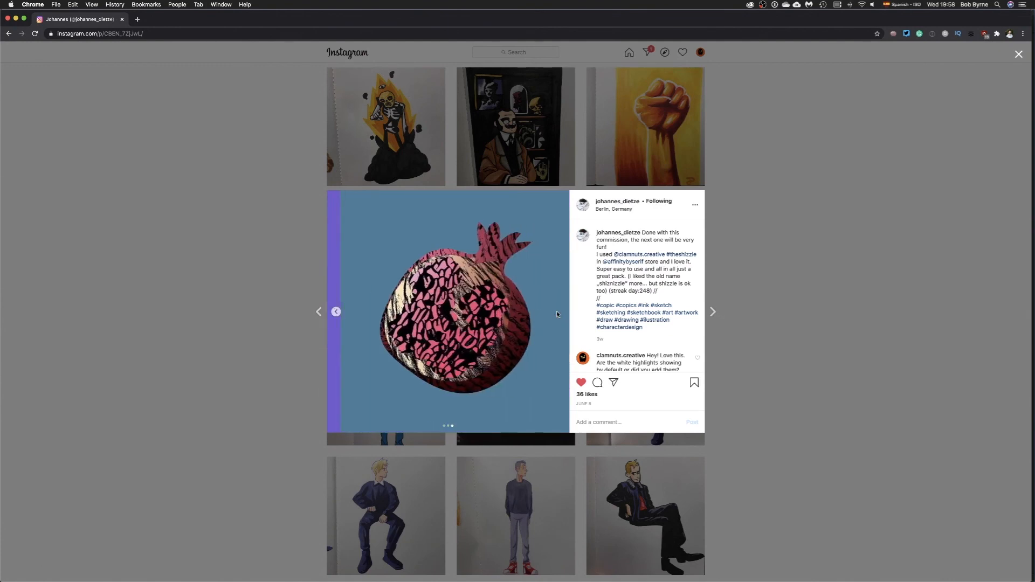
left_click(335, 312)
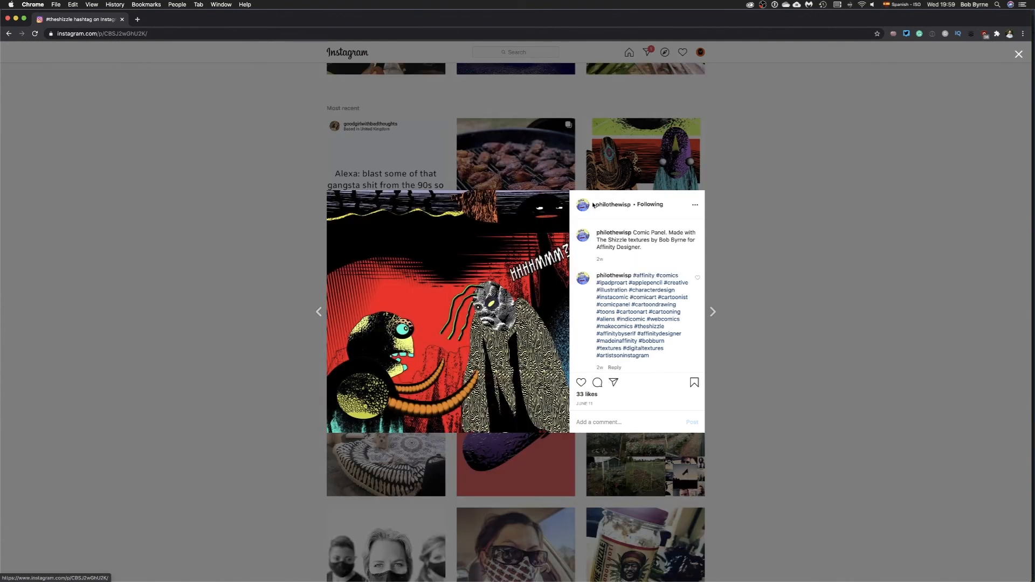
left_click(765, 7)
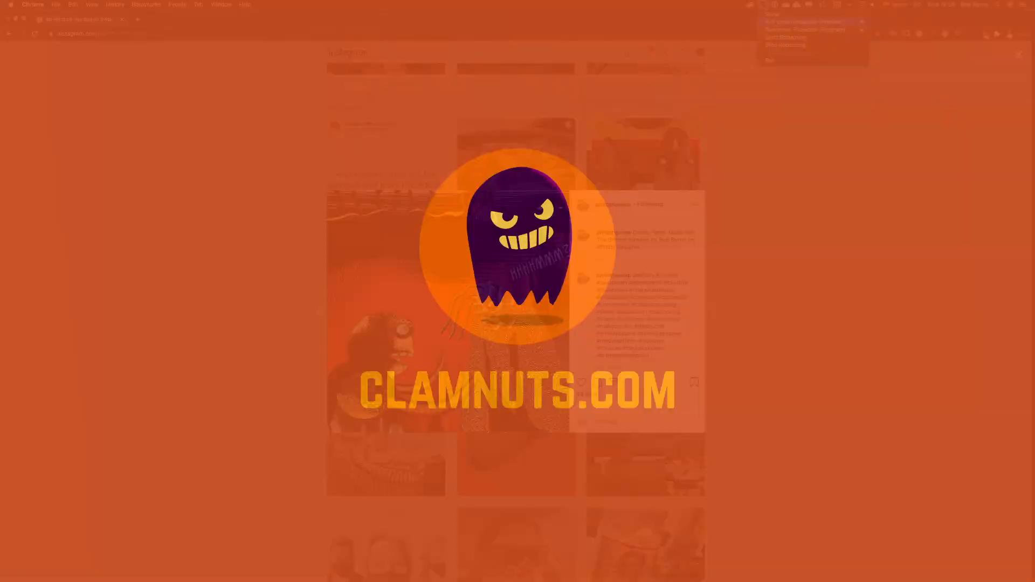